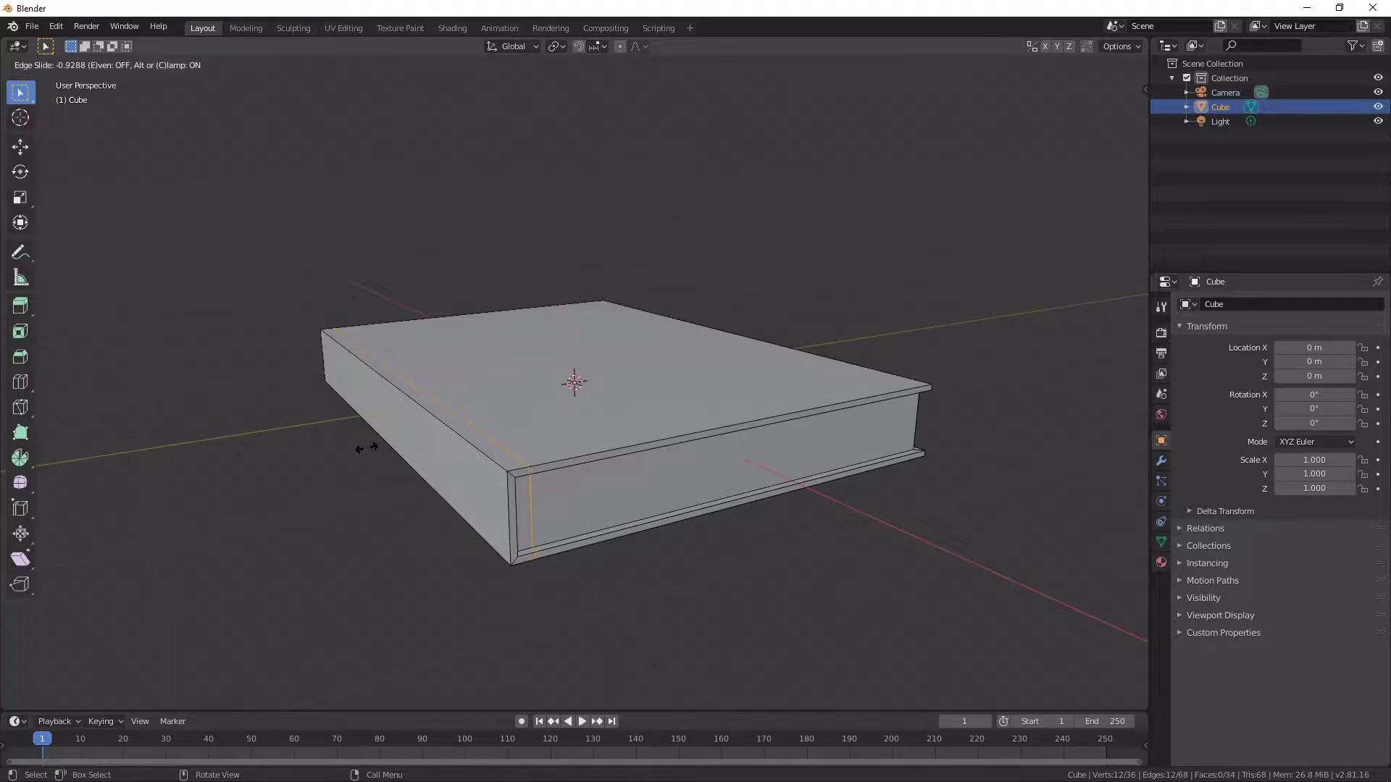
Add another loop cut on the book between the spine edge and the existing loop beside it.
{"action": "key", "text": "a"}
{"action": "key", "text": "a"}
{"action": "middle_click_drag", "start_coordinate": [434, 415], "coordinate": [420, 391]}
{"action": "scroll", "coordinate": [420, 391], "scroll_direction": "up", "scroll_amount": 1}
{"action": "key", "text": "ctrl+r"}
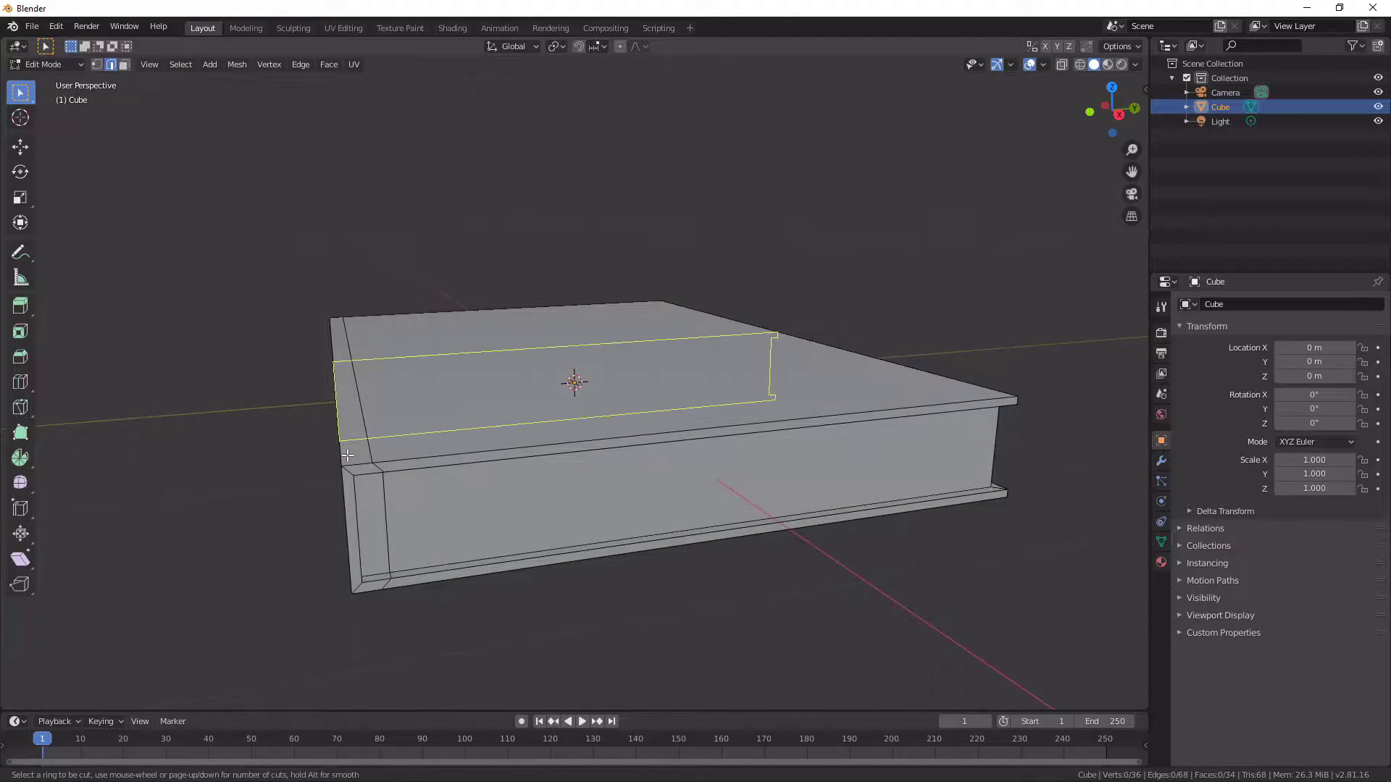
{"action": "left_click", "coordinate": [351, 455]}
{"action": "left_click", "coordinate": [351, 455]}
Straighten the new loop beside the spine by scaling it to 0 along the global Y axis.
{"action": "key", "text": "s"}
{"action": "key", "text": "x"}
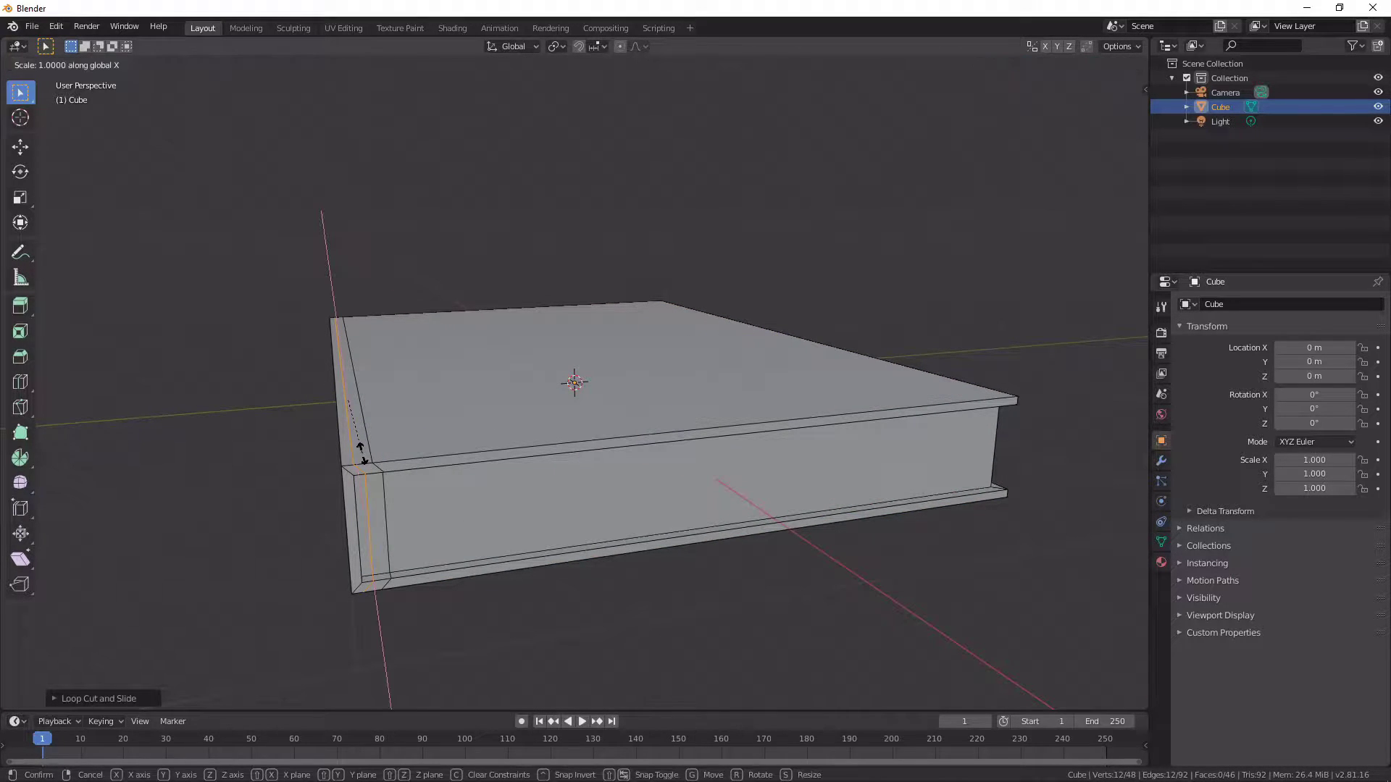
{"action": "key", "text": "y"}
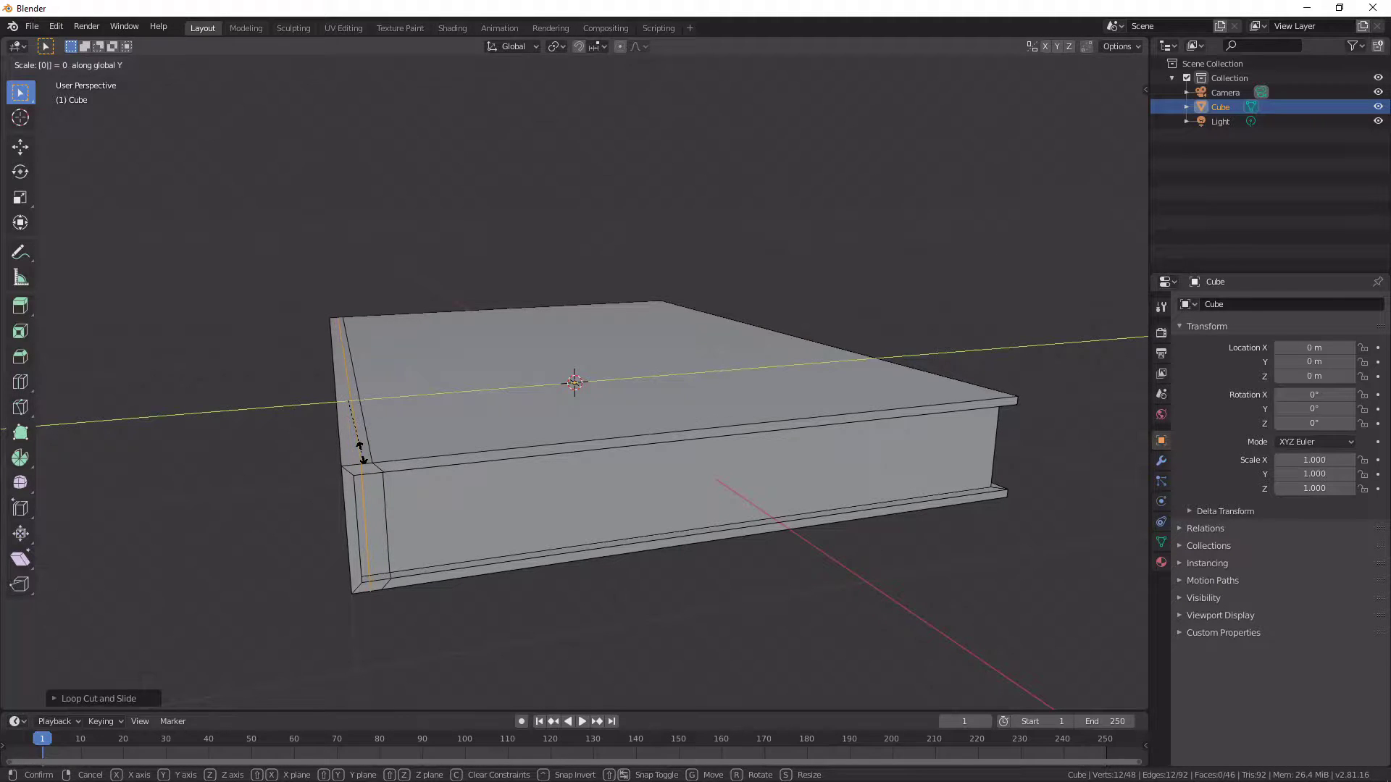
{"action": "left_click", "coordinate": [361, 452]}
{"action": "key", "text": "g"}
{"action": "left_click", "coordinate": [395, 403]}
{"action": "left_click_drag", "start_coordinate": [408, 393], "coordinate": [406, 394]}
Select the neighbouring loop farther from the spine and flatten it with a scale of 0 along Y.
{"action": "key", "text": "alt+a"}
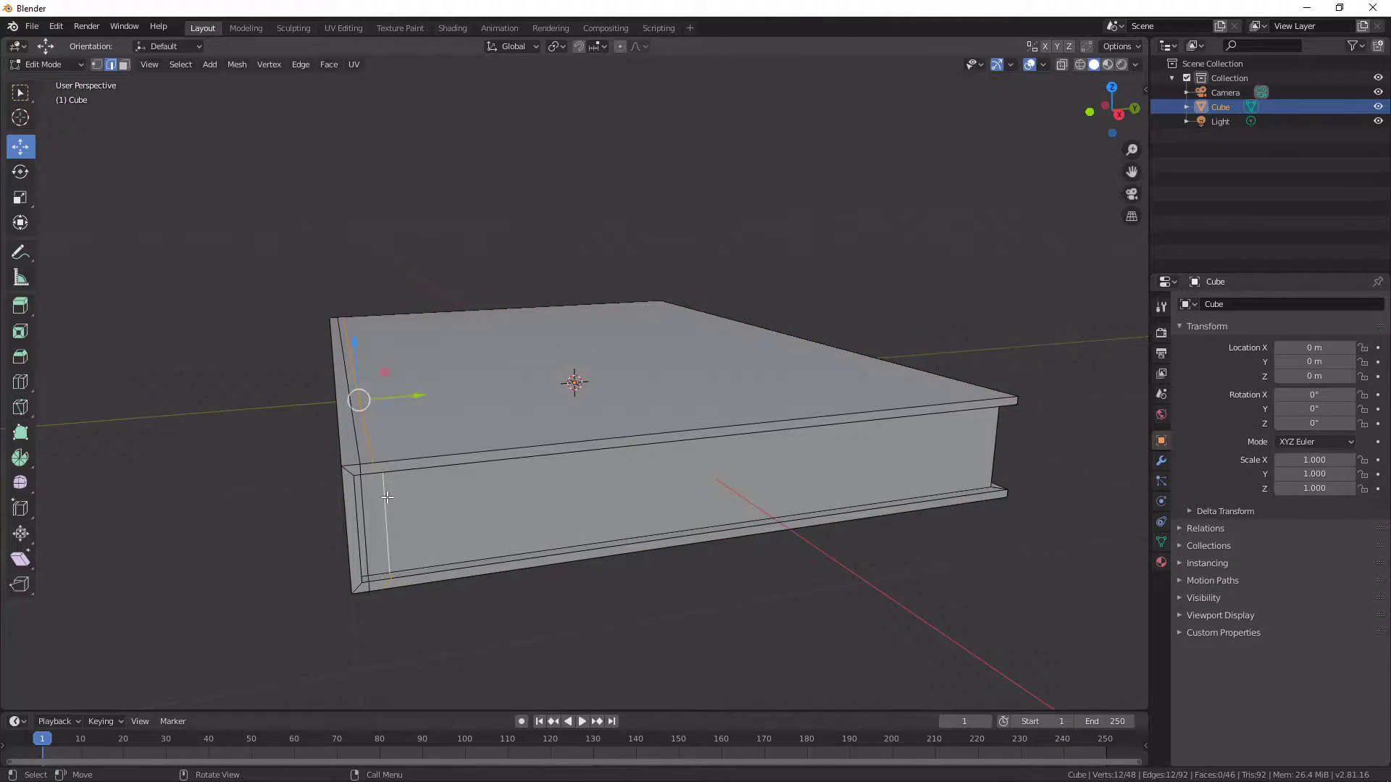
{"action": "key", "text": "s"}
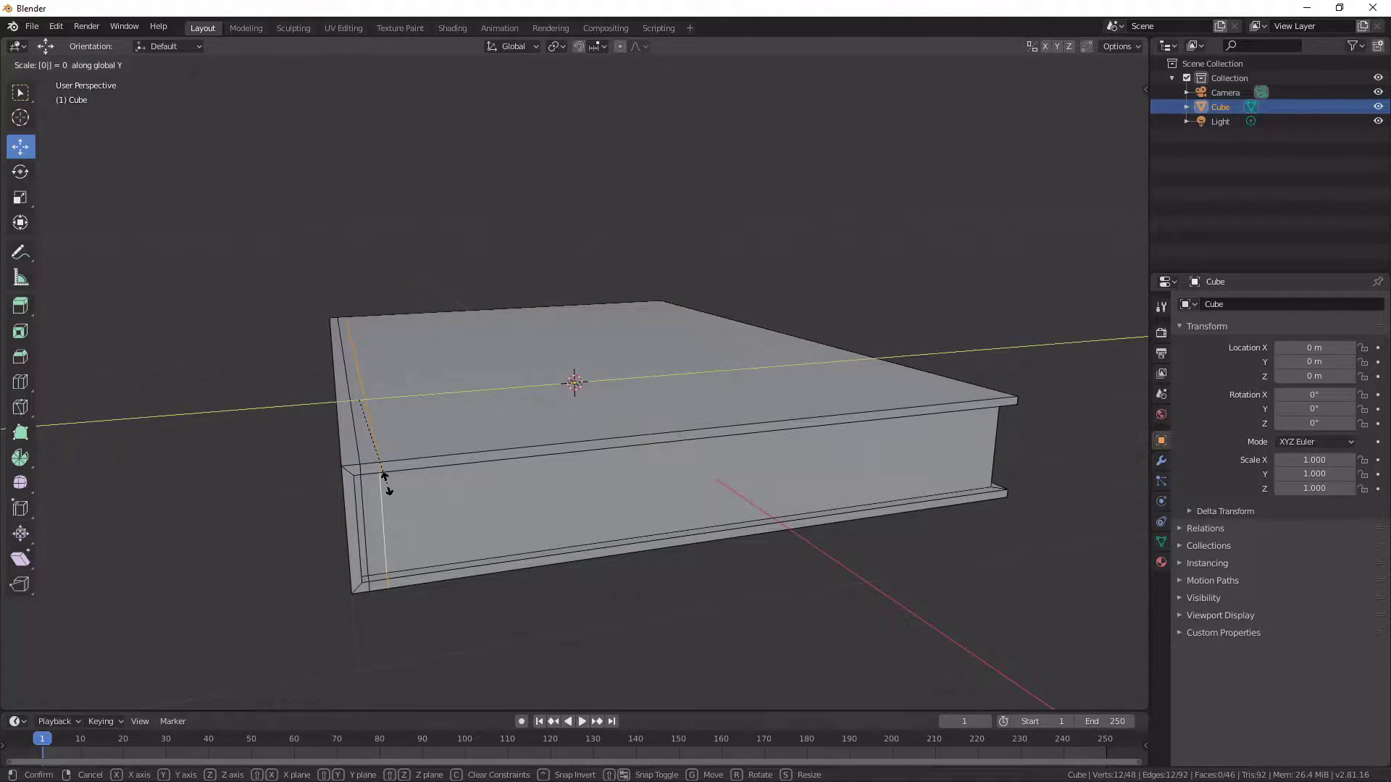
{"action": "key", "text": "Return"}
Add a loop cut between the two straightened loops and scale it to about 0.94 along Z to form the cover's hinge groove.
{"action": "key", "text": "a"}
{"action": "key", "text": "a"}
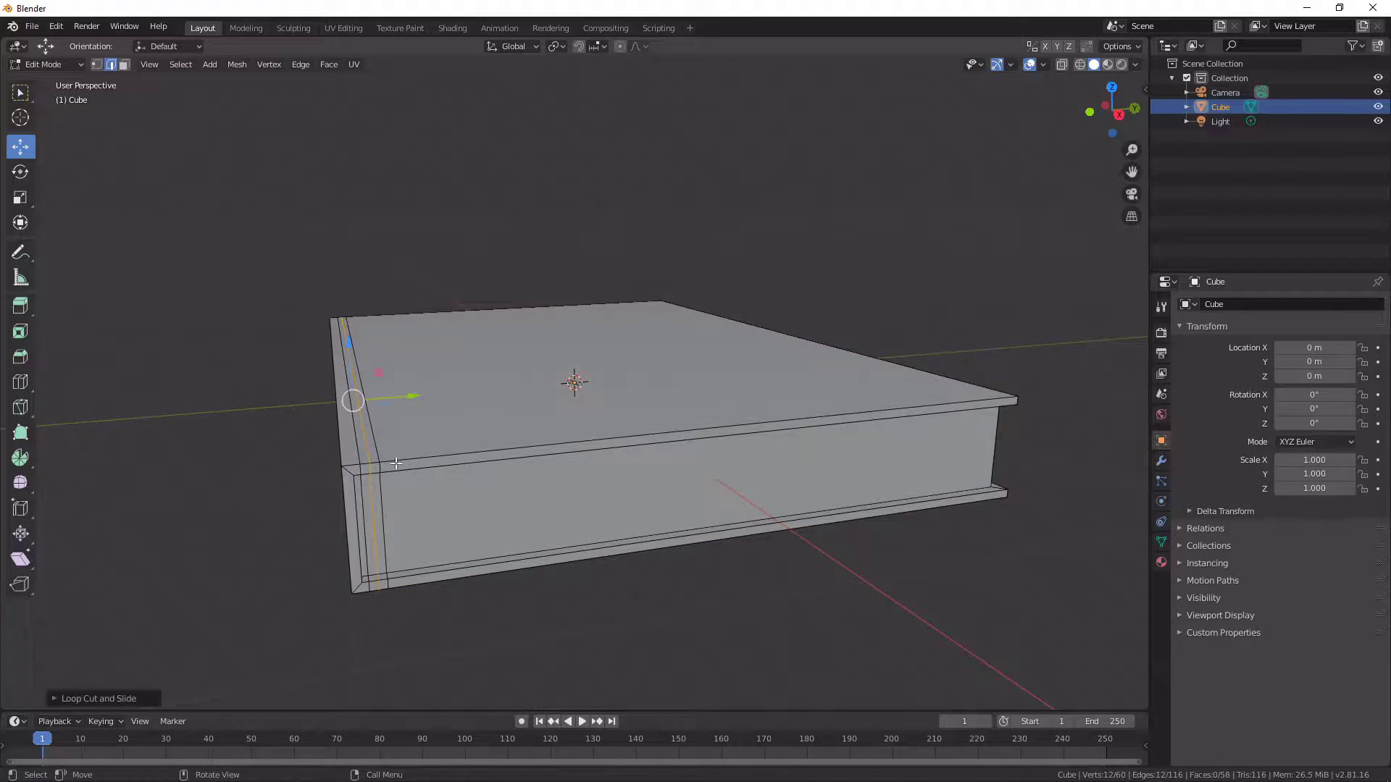
{"action": "middle_click_drag", "start_coordinate": [372, 469], "coordinate": [435, 413]}
{"action": "key", "text": "s"}
{"action": "key", "text": "z"}
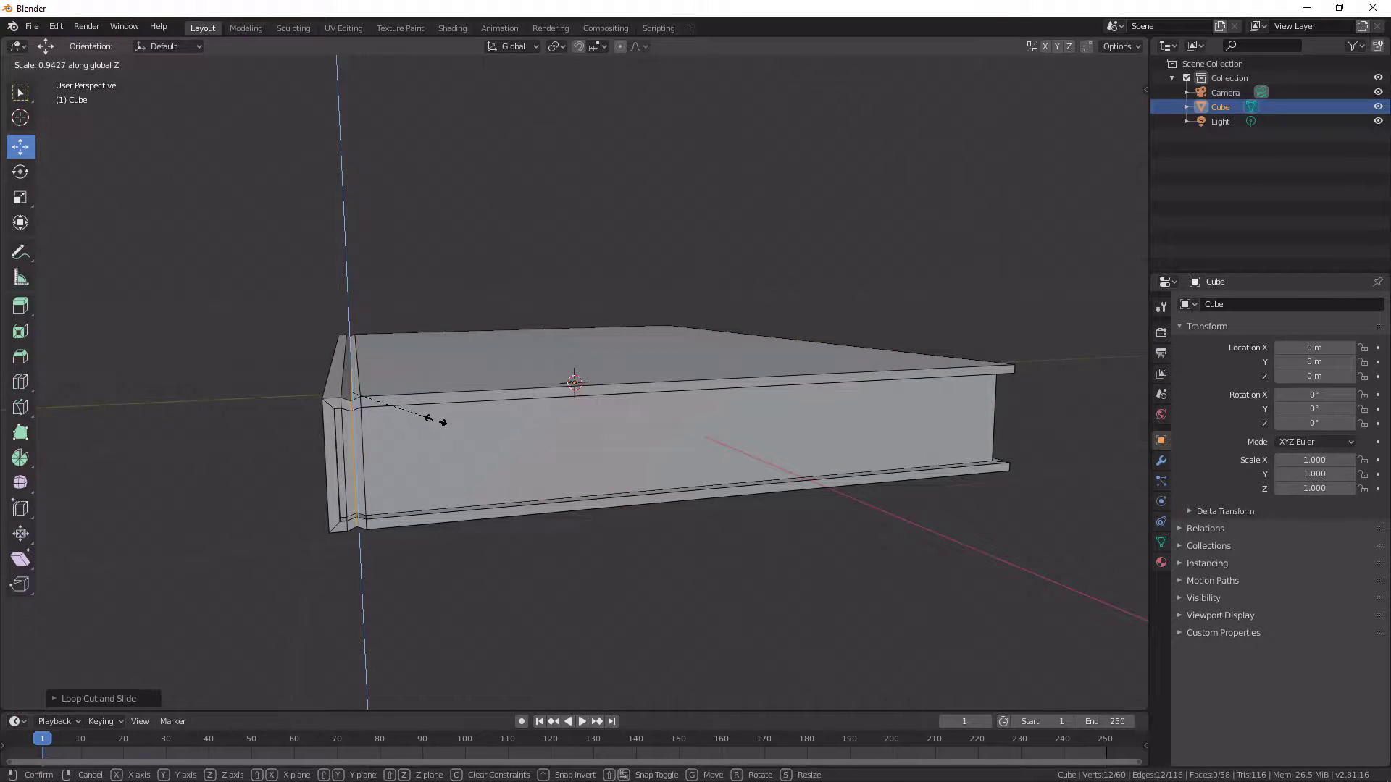
{"action": "left_click", "coordinate": [435, 421]}
Add seven evenly spaced horizontal loop cuts through the book's thickness.
{"action": "key", "text": "Tab"}
{"action": "scroll", "coordinate": [414, 410], "scroll_direction": "down", "scroll_amount": 3}
{"action": "middle_click_drag", "start_coordinate": [415, 410], "coordinate": [606, 454]}
{"action": "key", "text": "Tab"}
{"action": "key", "text": "ctrl+r"}
{"action": "scroll", "coordinate": [730, 398], "scroll_direction": "up", "scroll_amount": 6}
{"action": "left_click", "coordinate": [729, 400]}
{"action": "right_click", "coordinate": [729, 399]}
Select the middle horizontal edge loop, show the mesh in wireframe and rip the loop in place.
{"action": "key", "text": "alt+a"}
{"action": "mouse_move", "coordinate": [728, 397]}
{"action": "middle_mouse_down"}
{"action": "mouse_move", "coordinate": [646, 429]}
{"action": "mouse_move", "coordinate": [658, 424]}
{"action": "middle_mouse_up"}
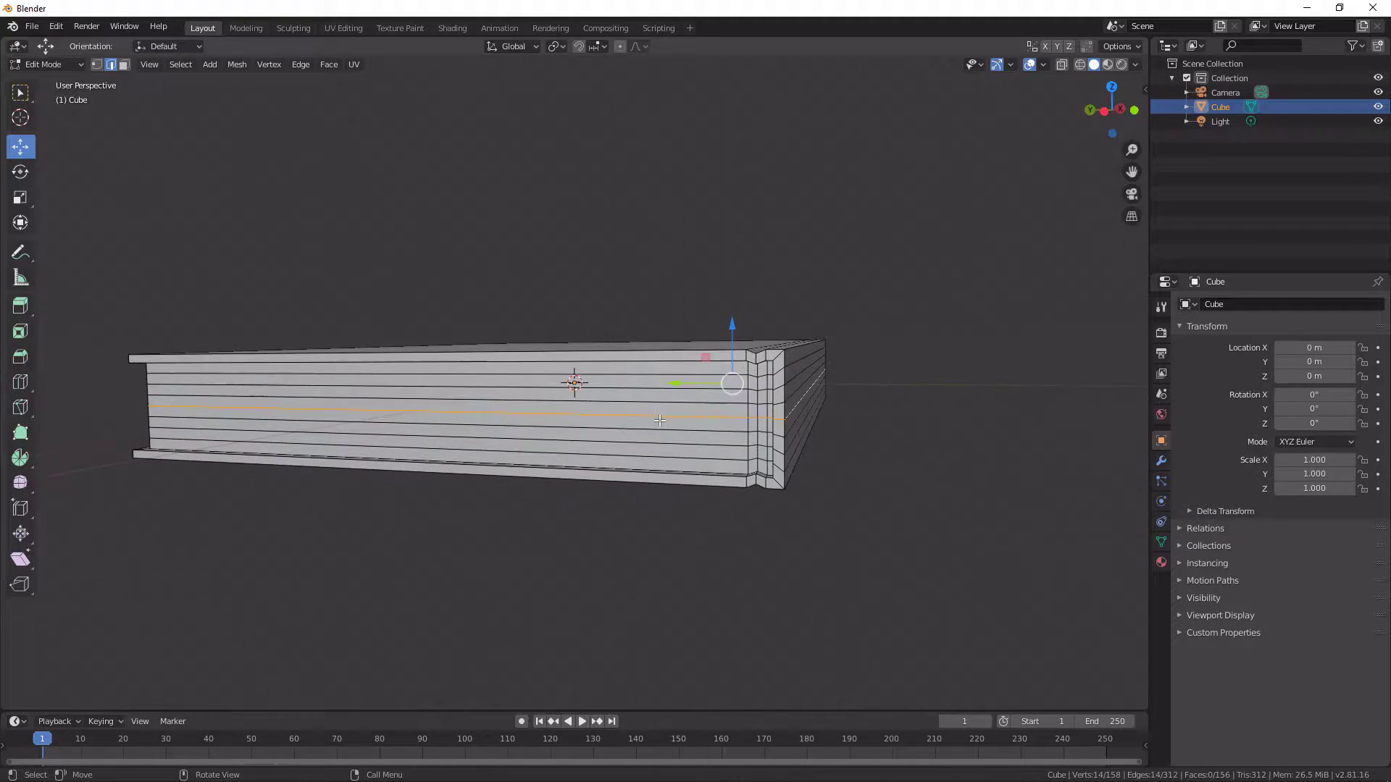
{"action": "key", "text": "z"}
{"action": "left_click", "coordinate": [577, 422]}
{"action": "scroll", "coordinate": [577, 422], "scroll_direction": "down", "scroll_amount": 3}
{"action": "key", "text": "v"}
{"action": "right_click", "coordinate": [618, 405]}
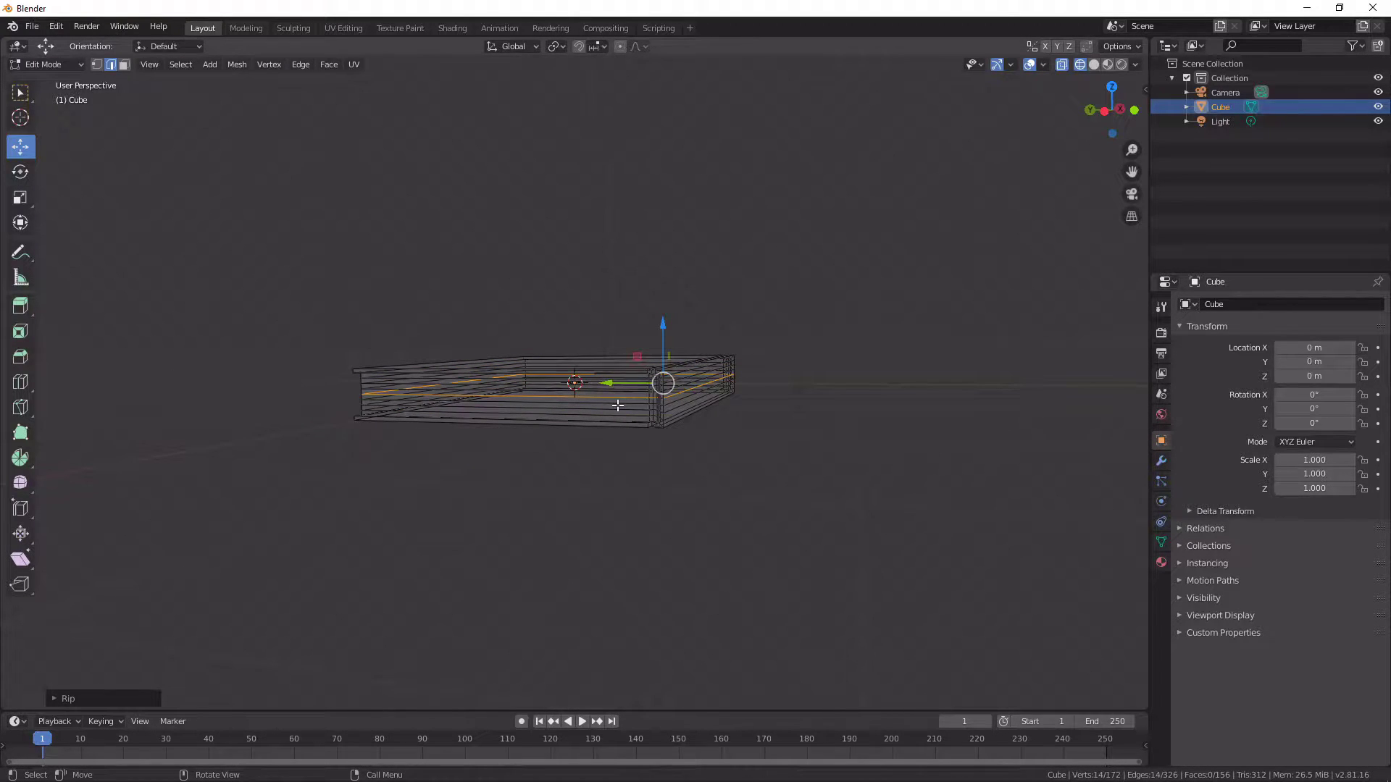
{"action": "key", "text": "z"}
{"action": "right_click", "coordinate": [303, 409]}
{"action": "right_click", "coordinate": [303, 409]}
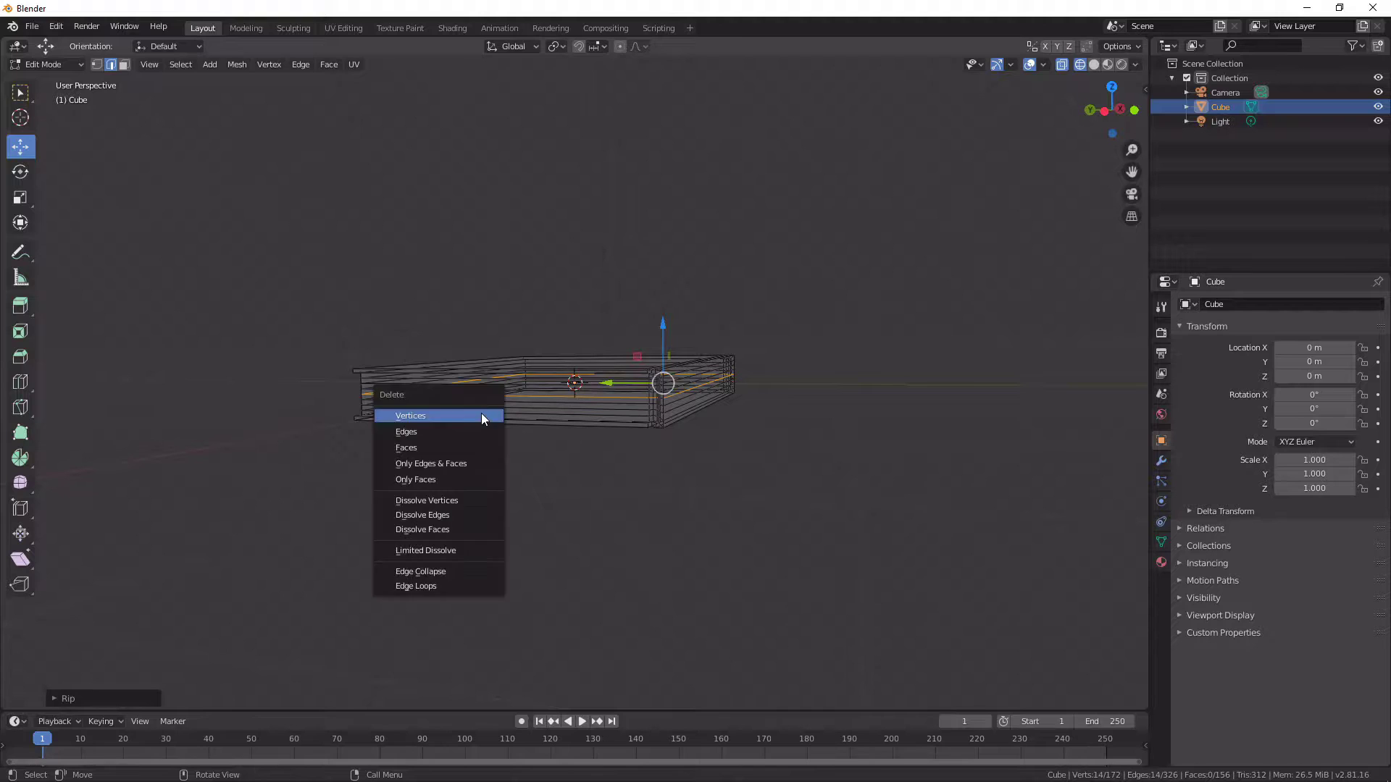
{"action": "right_click", "coordinate": [369, 392]}
Use circle select to remove the page-side edges from the middle loop selection, keeping only the spine edges.
{"action": "middle_click_drag", "start_coordinate": [369, 392], "coordinate": [655, 447]}
{"action": "key", "text": "c"}
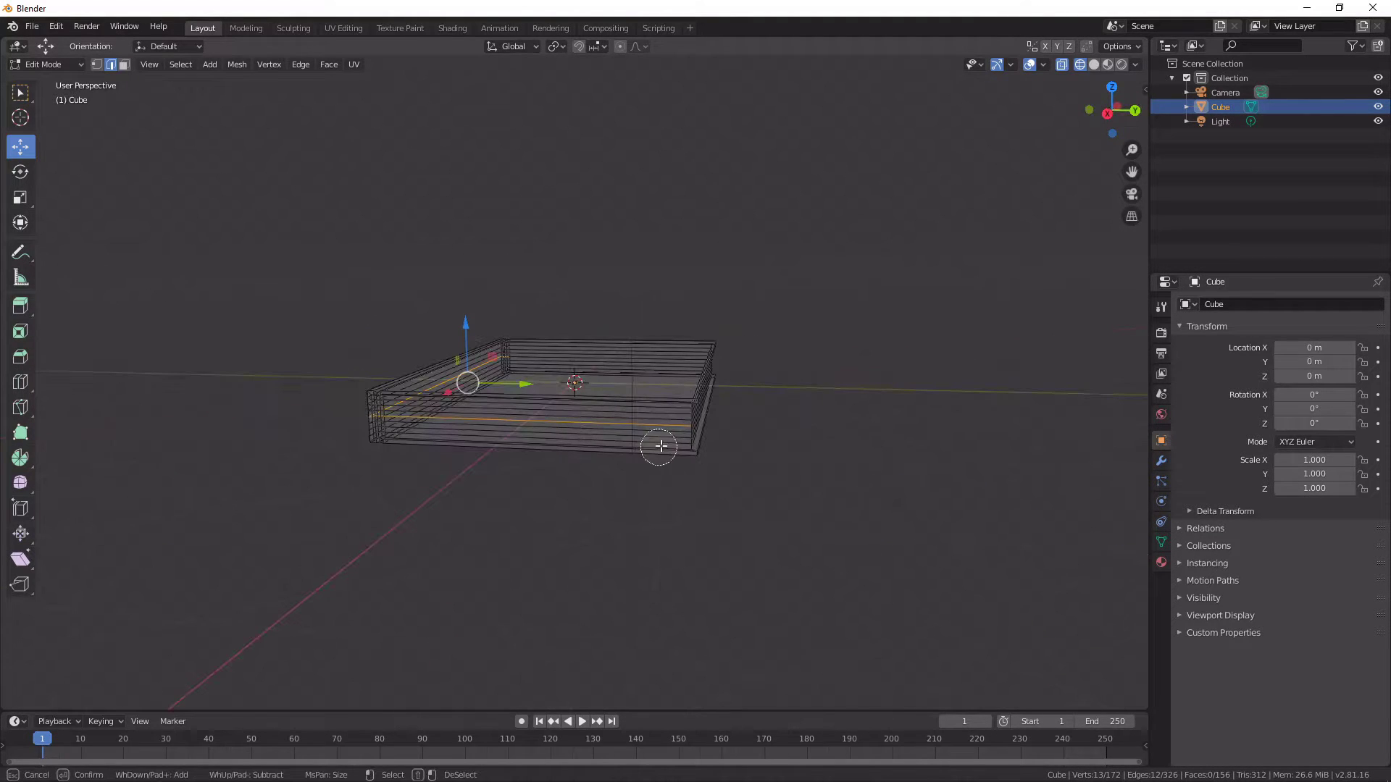
{"action": "middle_click_drag", "start_coordinate": [391, 424], "coordinate": [471, 421]}
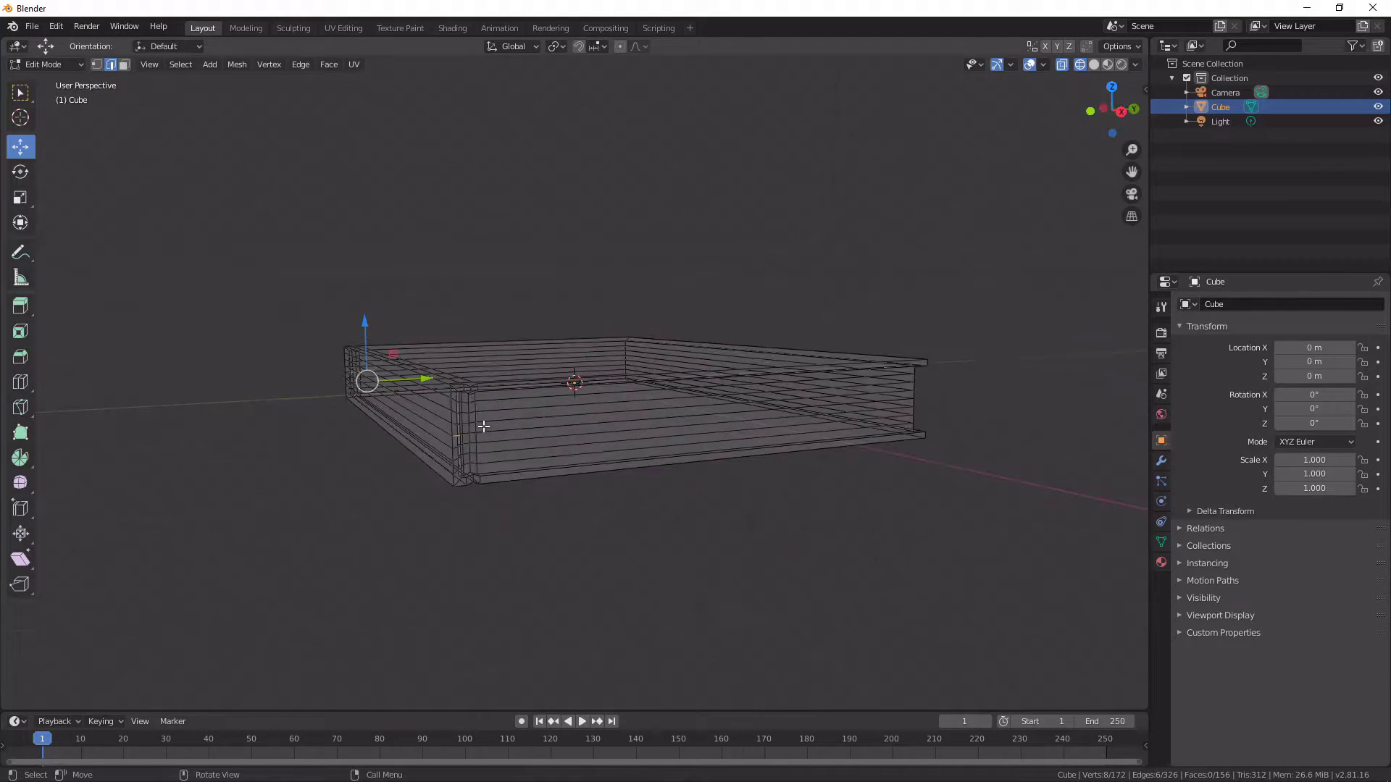
{"action": "scroll", "coordinate": [471, 421], "scroll_direction": "up", "scroll_amount": 3}
{"action": "key", "text": "c"}
{"action": "right_click", "coordinate": [349, 492]}
{"action": "middle_click_drag", "start_coordinate": [349, 492], "coordinate": [506, 471]}
{"action": "mouse_move", "coordinate": [395, 453]}
{"action": "middle_mouse_down"}
{"action": "mouse_move", "coordinate": [435, 435]}
{"action": "mouse_move", "coordinate": [454, 444]}
{"action": "middle_mouse_up"}
Return to solid shading, clear the selection and select only the middle horizontal edge of the spine.
{"action": "key", "text": "z"}
{"action": "left_click", "coordinate": [522, 454]}
{"action": "key", "text": "a"}
{"action": "key", "text": "a"}
{"action": "left_click", "coordinate": [450, 459]}
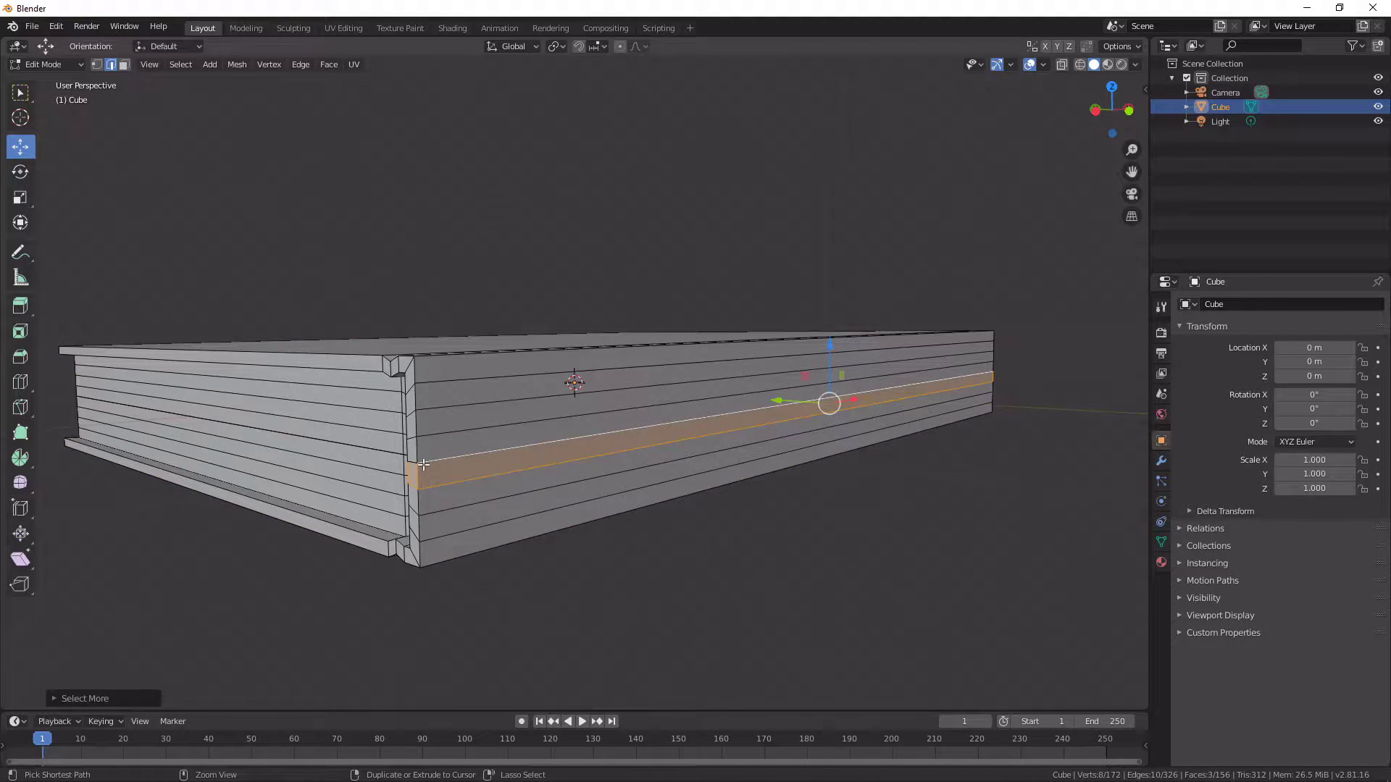
{"action": "key", "text": "ctrl+z"}
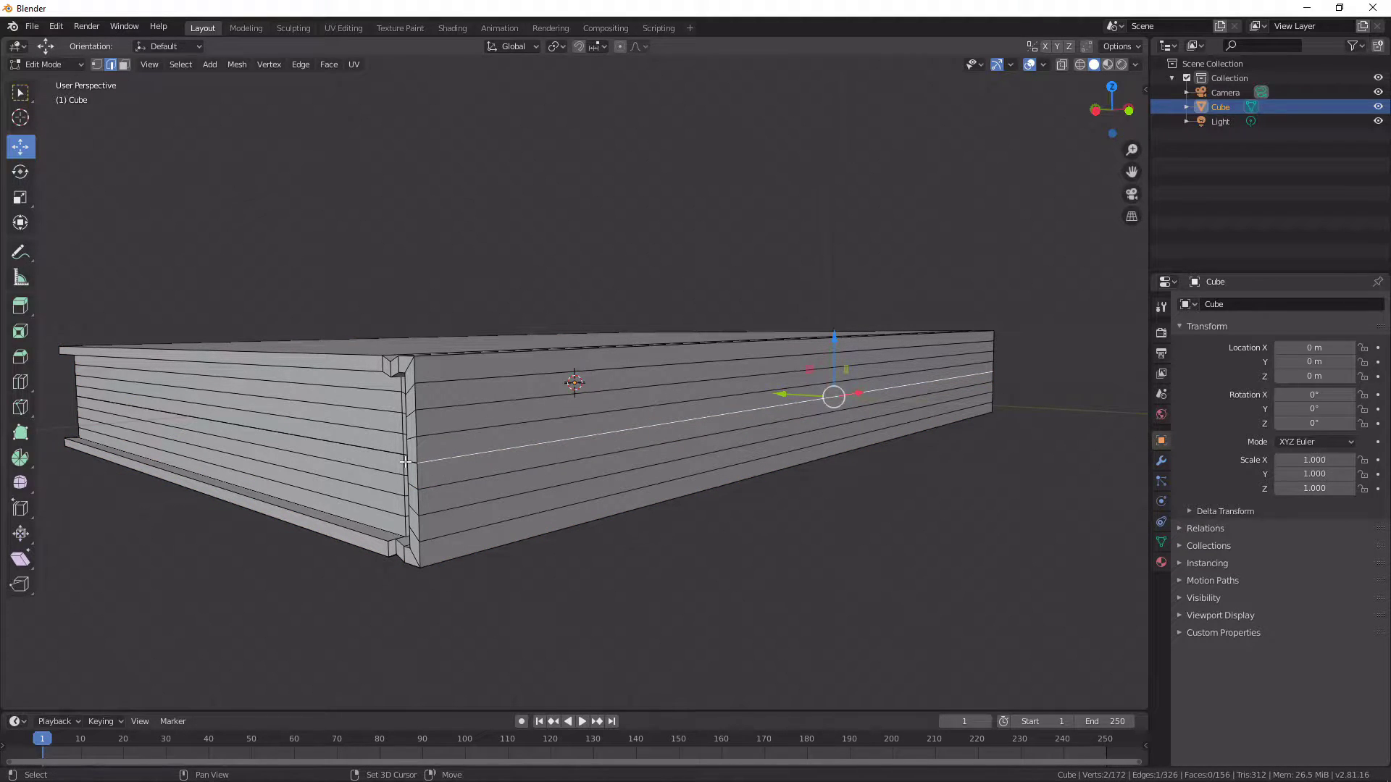
Move the spine's middle edges outward with proportional editing, adjusting the influence radius to round the spine.
{"action": "middle_click_drag", "start_coordinate": [547, 511], "coordinate": [340, 400]}
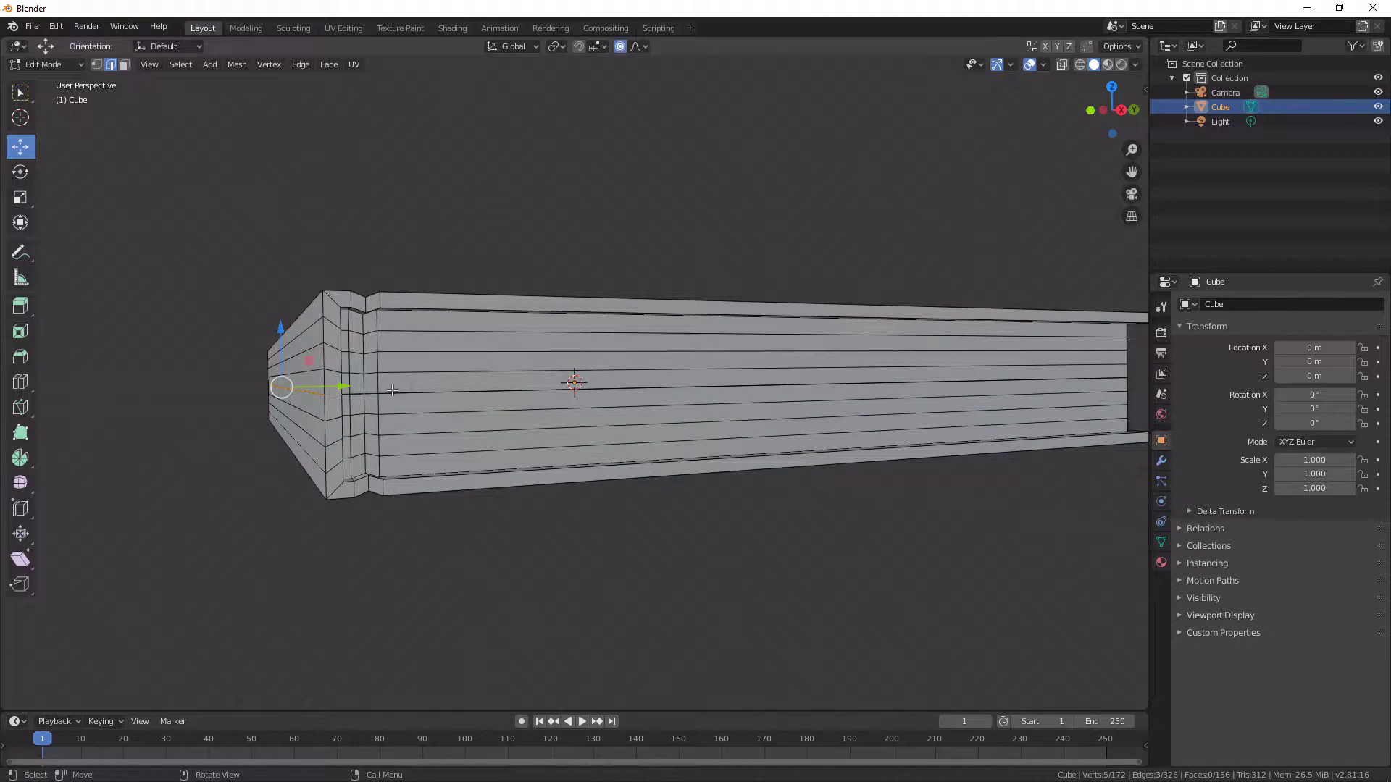
{"action": "key", "text": "g"}
{"action": "scroll", "coordinate": [326, 388], "scroll_direction": "up", "scroll_amount": 8}
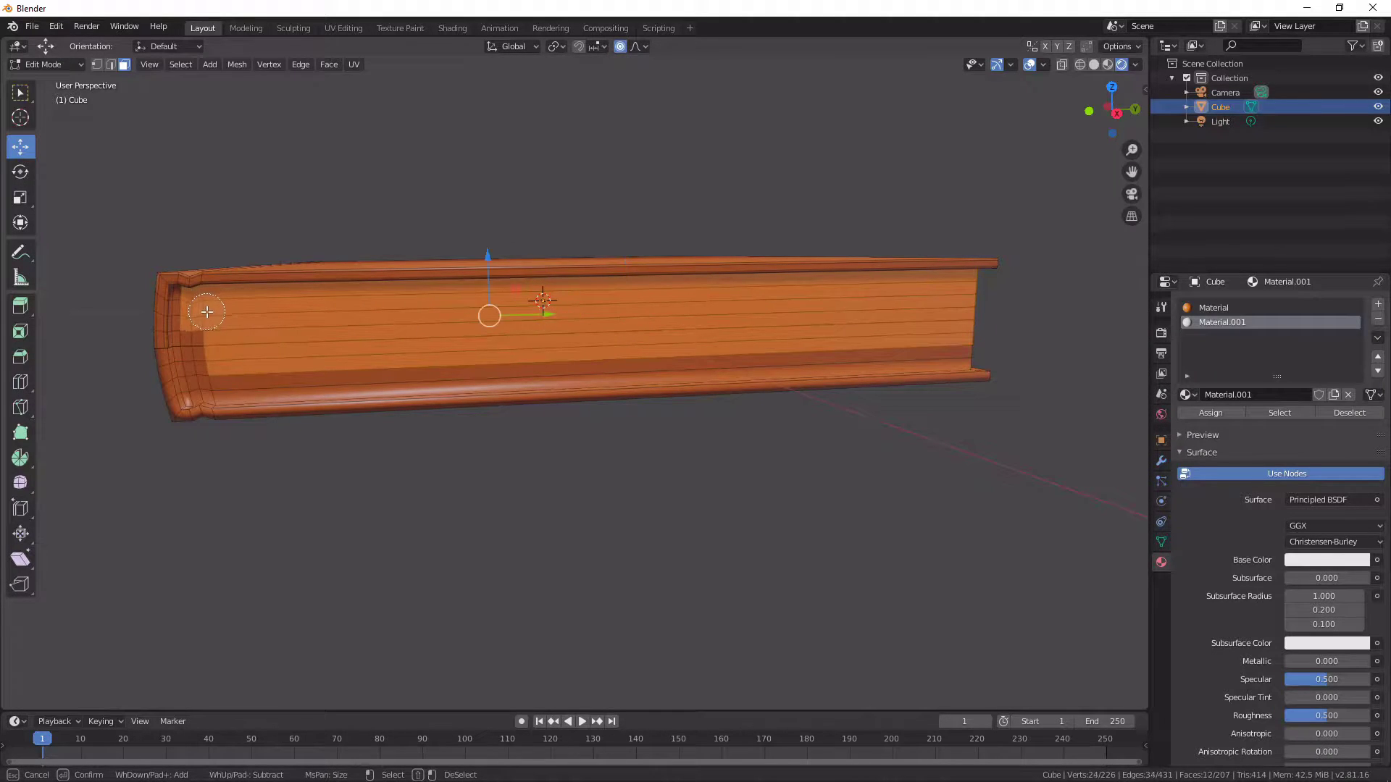
Add the page faces next to the spine on one end of the book to the selection with circle select.
{"action": "left_click_drag", "start_coordinate": [207, 312], "coordinate": [210, 375]}
{"action": "middle_click_drag", "start_coordinate": [339, 375], "coordinate": [301, 360]}
{"action": "mouse_move", "coordinate": [368, 355]}
{"action": "left_mouse_down"}
{"action": "mouse_move", "coordinate": [372, 338]}
{"action": "mouse_move", "coordinate": [372, 385]}
{"action": "left_mouse_up"}
{"action": "key", "text": "Escape"}
{"action": "middle_click_drag", "start_coordinate": [373, 384], "coordinate": [243, 355]}
{"action": "key", "text": "c"}
{"action": "left_click_drag", "start_coordinate": [337, 302], "coordinate": [358, 348]}
{"action": "key", "text": "Escape"}
Add the remaining page faces near the spine on the opposite end of the book to the selection.
{"action": "middle_click_drag", "start_coordinate": [578, 334], "coordinate": [540, 350]}
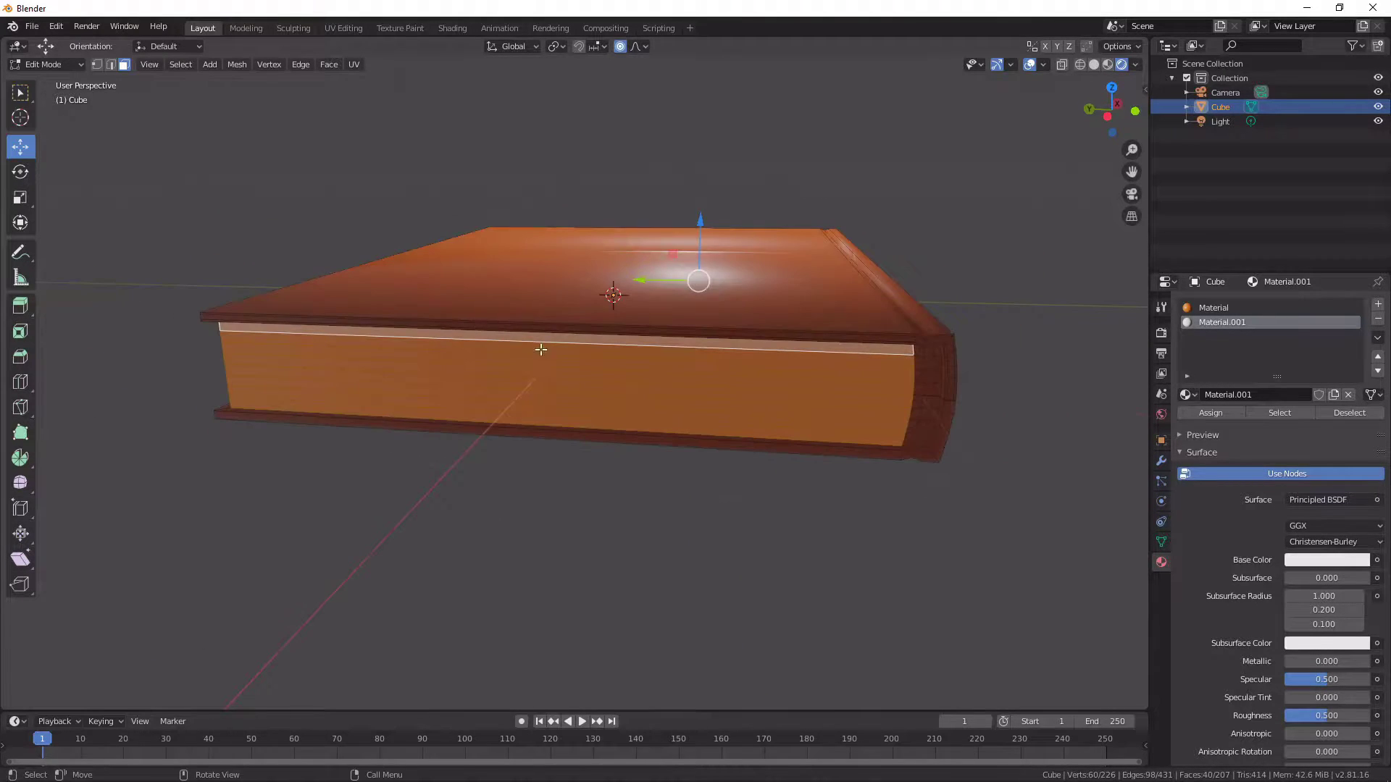
{"action": "middle_click_drag", "start_coordinate": [914, 439], "coordinate": [888, 438]}
{"action": "scroll", "coordinate": [888, 441], "scroll_direction": "up", "scroll_amount": 2}
{"action": "middle_click_drag", "start_coordinate": [904, 376], "coordinate": [808, 407]}
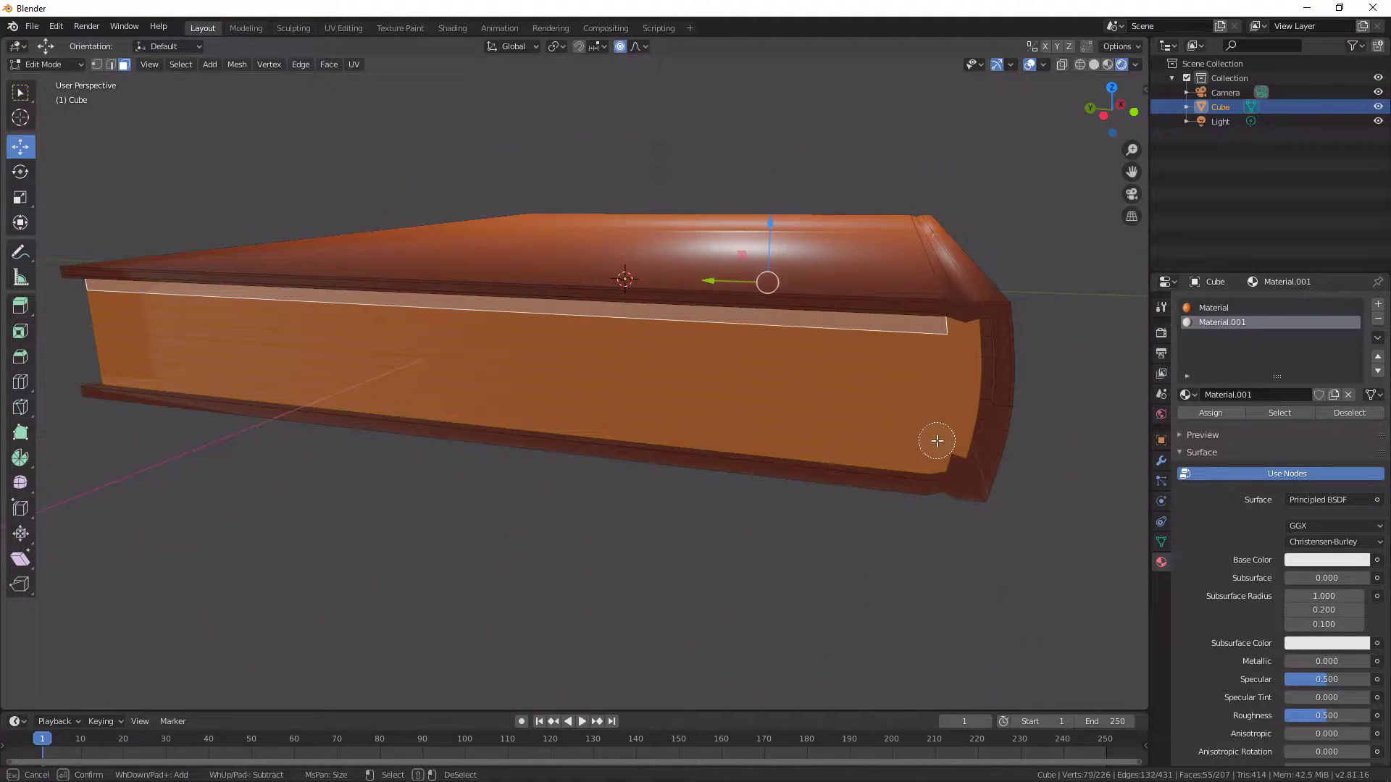
{"action": "left_click_drag", "start_coordinate": [936, 454], "coordinate": [940, 465]}
{"action": "middle_click_drag", "start_coordinate": [940, 465], "coordinate": [912, 423]}
{"action": "mouse_move", "coordinate": [913, 424]}
{"action": "left_mouse_down"}
{"action": "mouse_move", "coordinate": [898, 438]}
{"action": "mouse_move", "coordinate": [926, 450]}
{"action": "left_mouse_up"}
{"action": "key", "text": "Escape"}
{"action": "mouse_move", "coordinate": [919, 444]}
{"action": "middle_mouse_down"}
{"action": "mouse_move", "coordinate": [904, 430]}
{"action": "mouse_move", "coordinate": [985, 363]}
{"action": "mouse_move", "coordinate": [850, 392]}
{"action": "mouse_move", "coordinate": [661, 394]}
{"action": "mouse_move", "coordinate": [673, 418]}
{"action": "middle_mouse_up"}
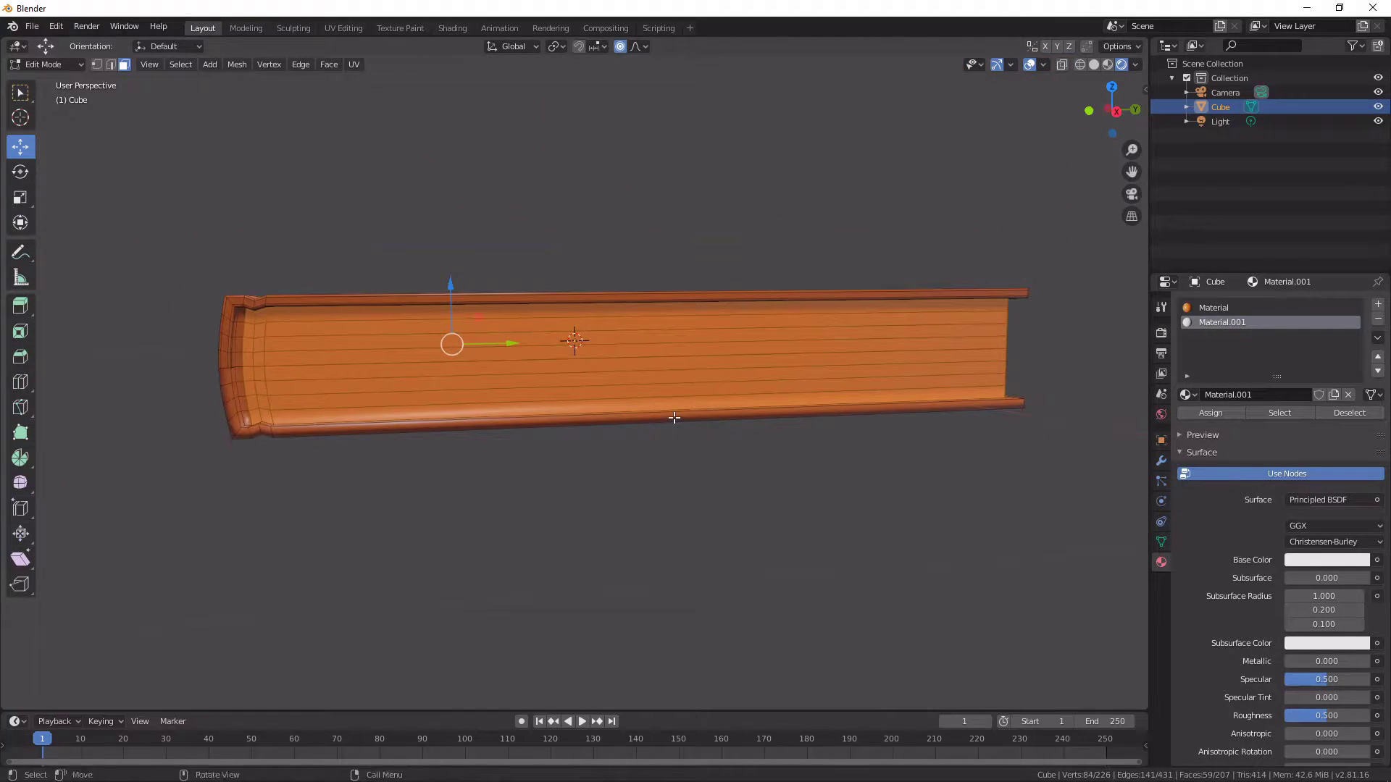
Assign the white Material.001 to the selected page faces and leave Edit Mode.
{"action": "left_click", "coordinate": [1224, 412]}
{"action": "key", "text": "Tab"}
{"action": "scroll", "coordinate": [846, 402], "scroll_direction": "down", "scroll_amount": 4}
{"action": "mouse_move", "coordinate": [846, 402]}
{"action": "middle_mouse_down"}
{"action": "mouse_move", "coordinate": [680, 469]}
{"action": "mouse_move", "coordinate": [883, 554]}
{"action": "mouse_move", "coordinate": [869, 554]}
{"action": "mouse_move", "coordinate": [882, 528]}
{"action": "mouse_move", "coordinate": [829, 390]}
{"action": "middle_mouse_up"}
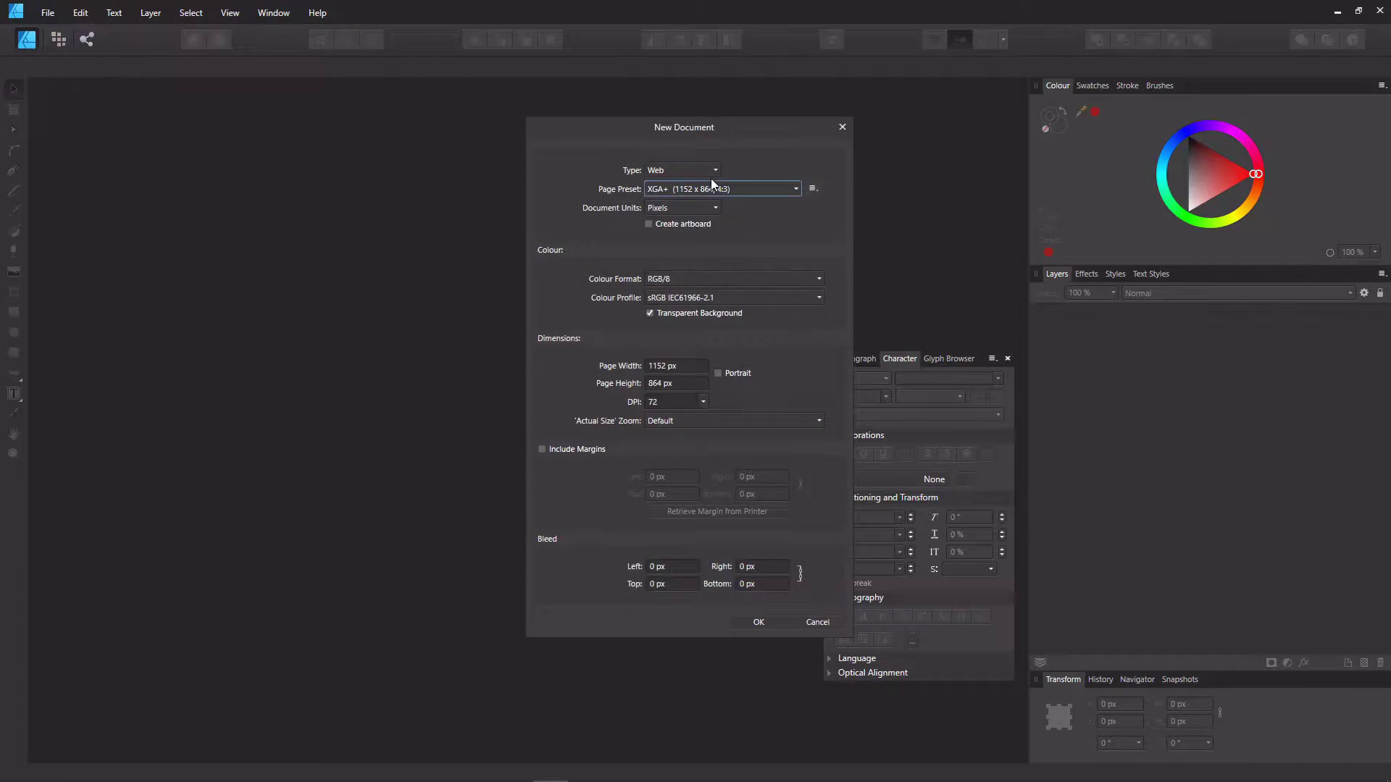
Switch to Affinity Designer, create a square document and lay out guides marking the covers and the spine.
{"action": "left_click", "coordinate": [680, 243]}
{"action": "left_click", "coordinate": [514, 568]}
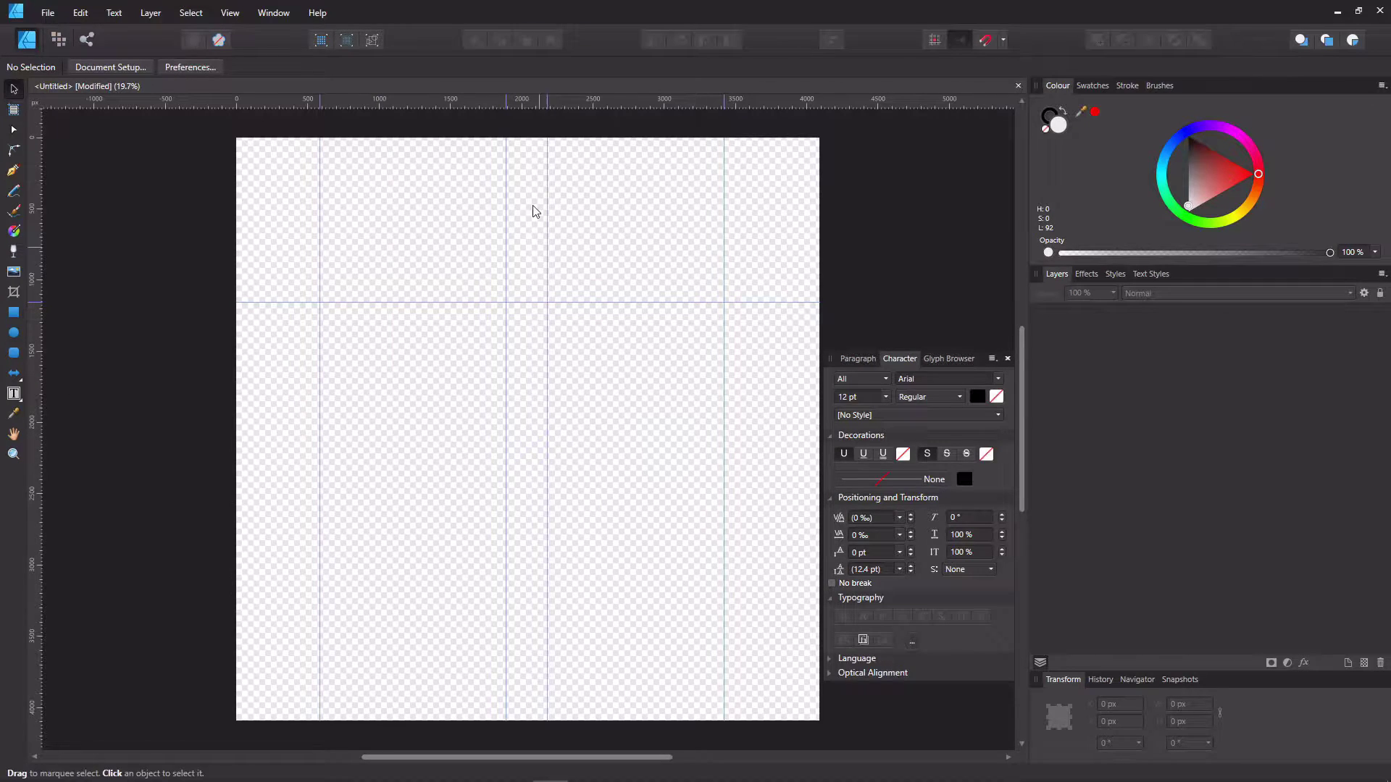
{"action": "scroll", "coordinate": [742, 417], "scroll_direction": "up", "scroll_amount": 1}
{"action": "middle_click_drag", "start_coordinate": [739, 416], "coordinate": [691, 420]}
{"action": "left_click_drag", "start_coordinate": [667, 418], "coordinate": [692, 418]}
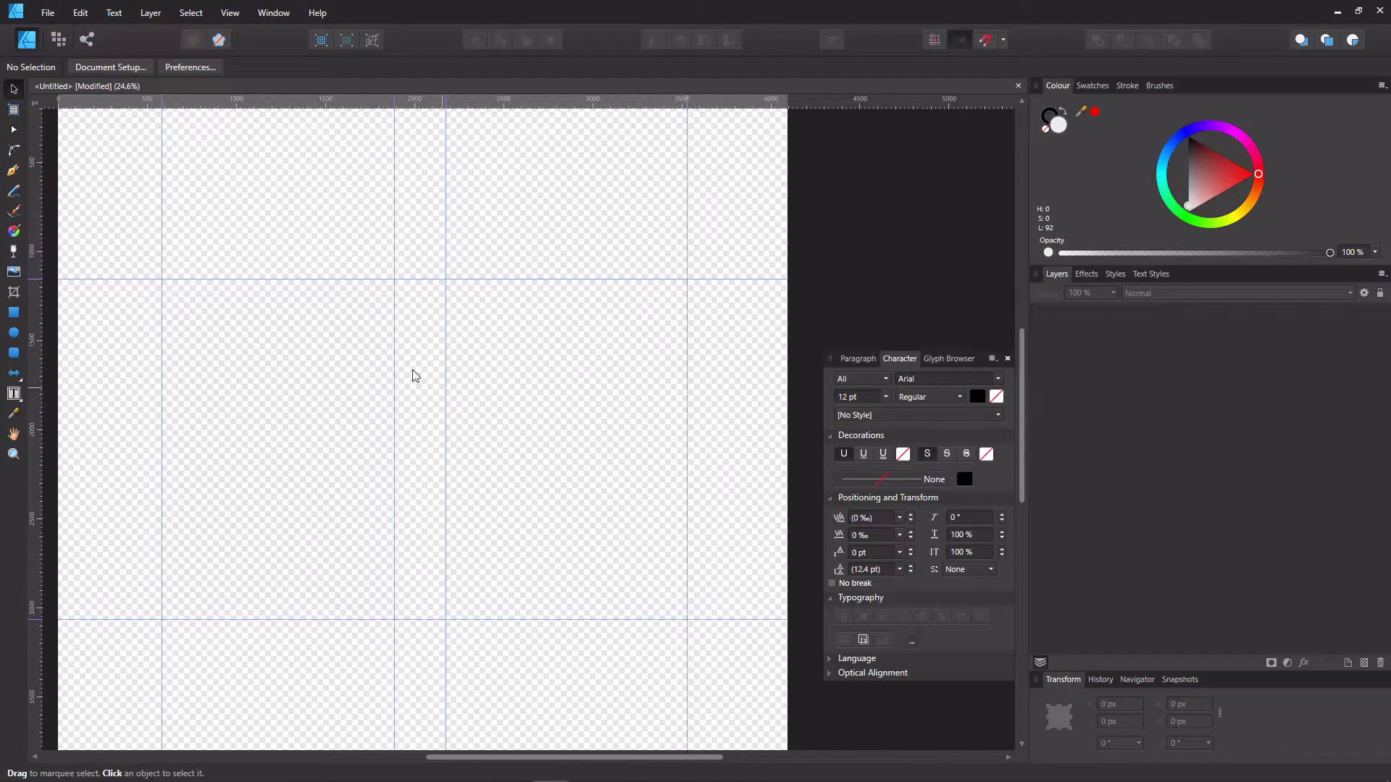
Draw a rectangle covering the guided cover layout with a margin around it and fill it black.
{"action": "left_click", "coordinate": [13, 395]}
{"action": "scroll", "coordinate": [333, 276], "scroll_direction": "down", "scroll_amount": 1}
{"action": "left_click", "coordinate": [13, 313]}
{"action": "mouse_move", "coordinate": [138, 211]}
{"action": "left_mouse_down"}
{"action": "mouse_move", "coordinate": [662, 655]}
{"action": "mouse_move", "coordinate": [110, 136]}
{"action": "left_mouse_up"}
{"action": "left_click", "coordinate": [89, 68]}
{"action": "left_click", "coordinate": [812, 196]}
{"action": "left_click", "coordinate": [13, 89]}
{"action": "left_click", "coordinate": [14, 131]}
{"action": "left_click", "coordinate": [681, 406]}
{"action": "scroll", "coordinate": [681, 406], "scroll_direction": "up", "scroll_amount": 1}
{"action": "scroll", "coordinate": [514, 345], "scroll_direction": "up", "scroll_amount": 1}
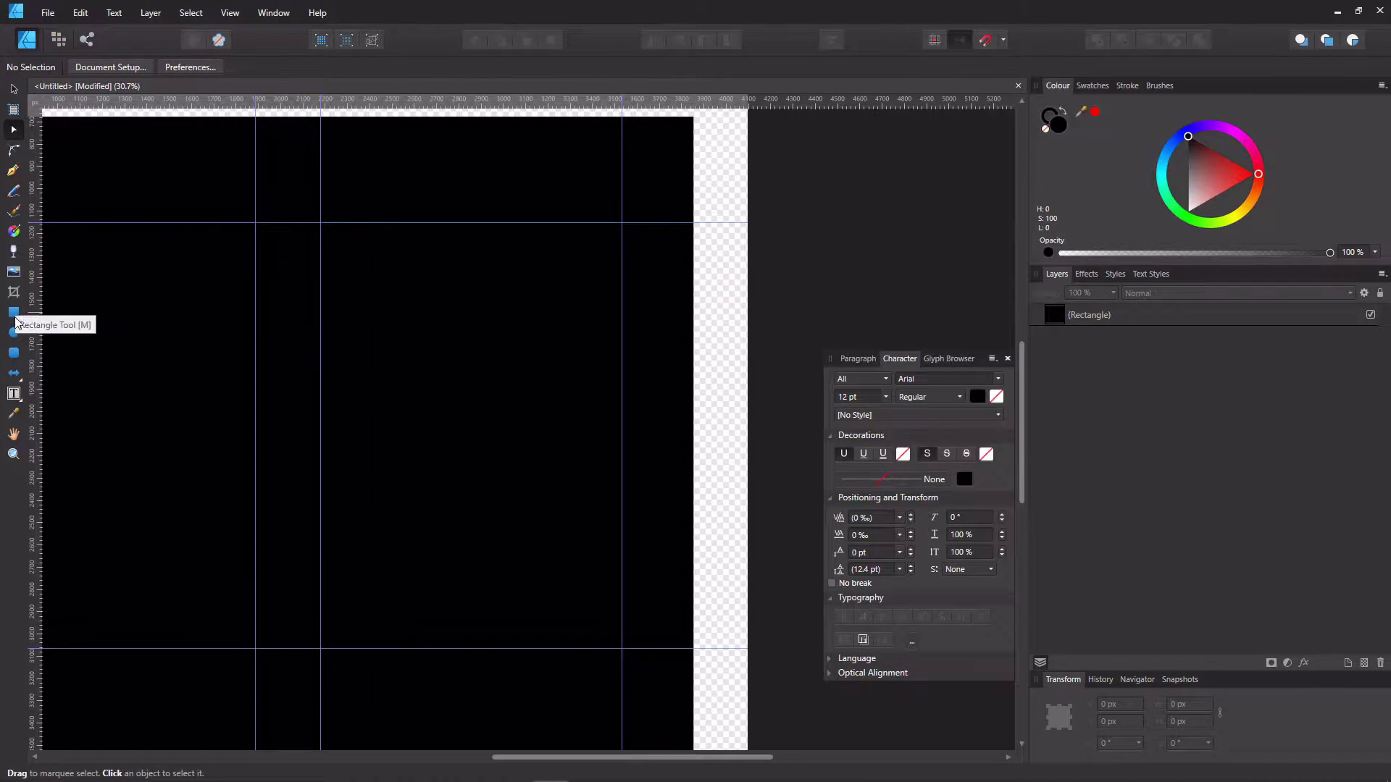
Add the art text "swords neko" on the front cover area and colour it white.
{"action": "left_click", "coordinate": [81, 395]}
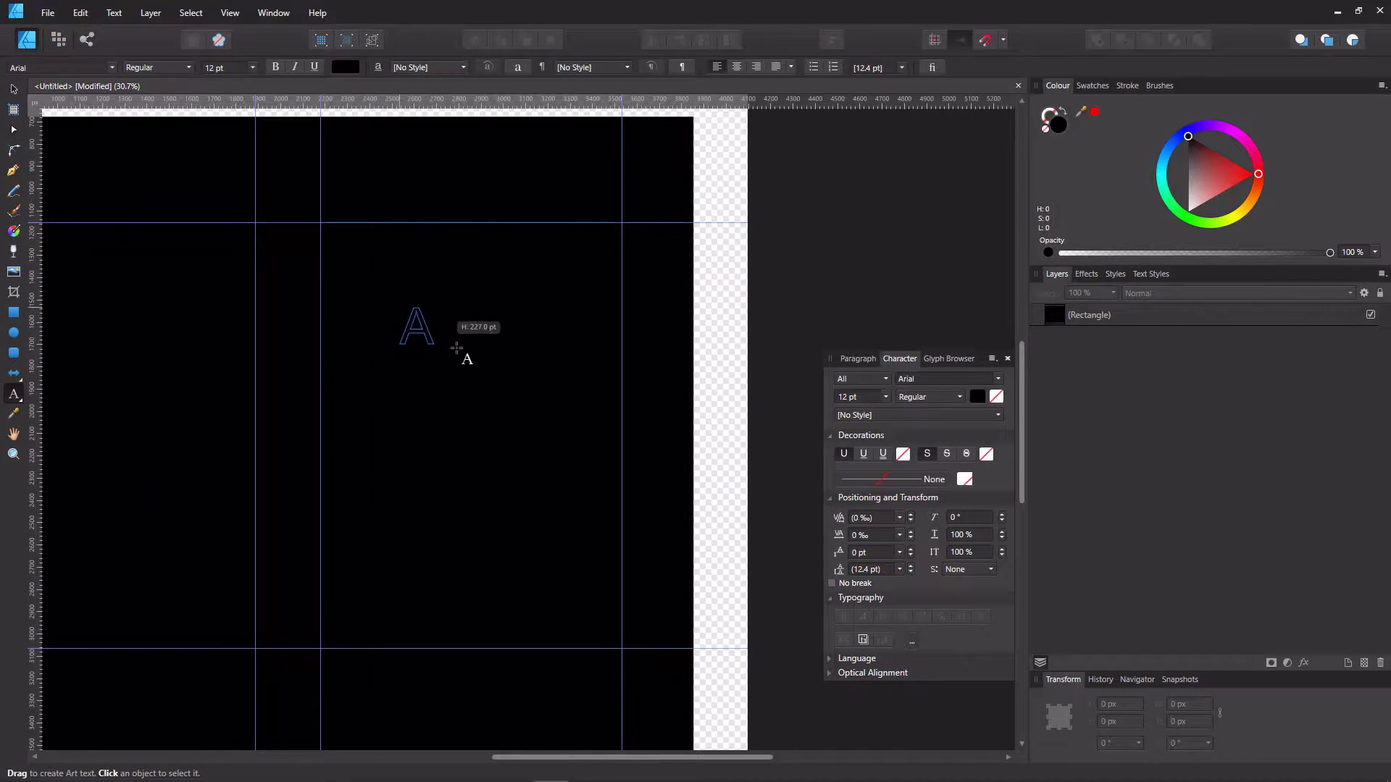
{"action": "left_click", "coordinate": [401, 333]}
{"action": "type", "text": "swords neko"}
{"action": "key", "text": "ctrl+a"}
{"action": "left_click", "coordinate": [252, 67]}
{"action": "left_click", "coordinate": [346, 67]}
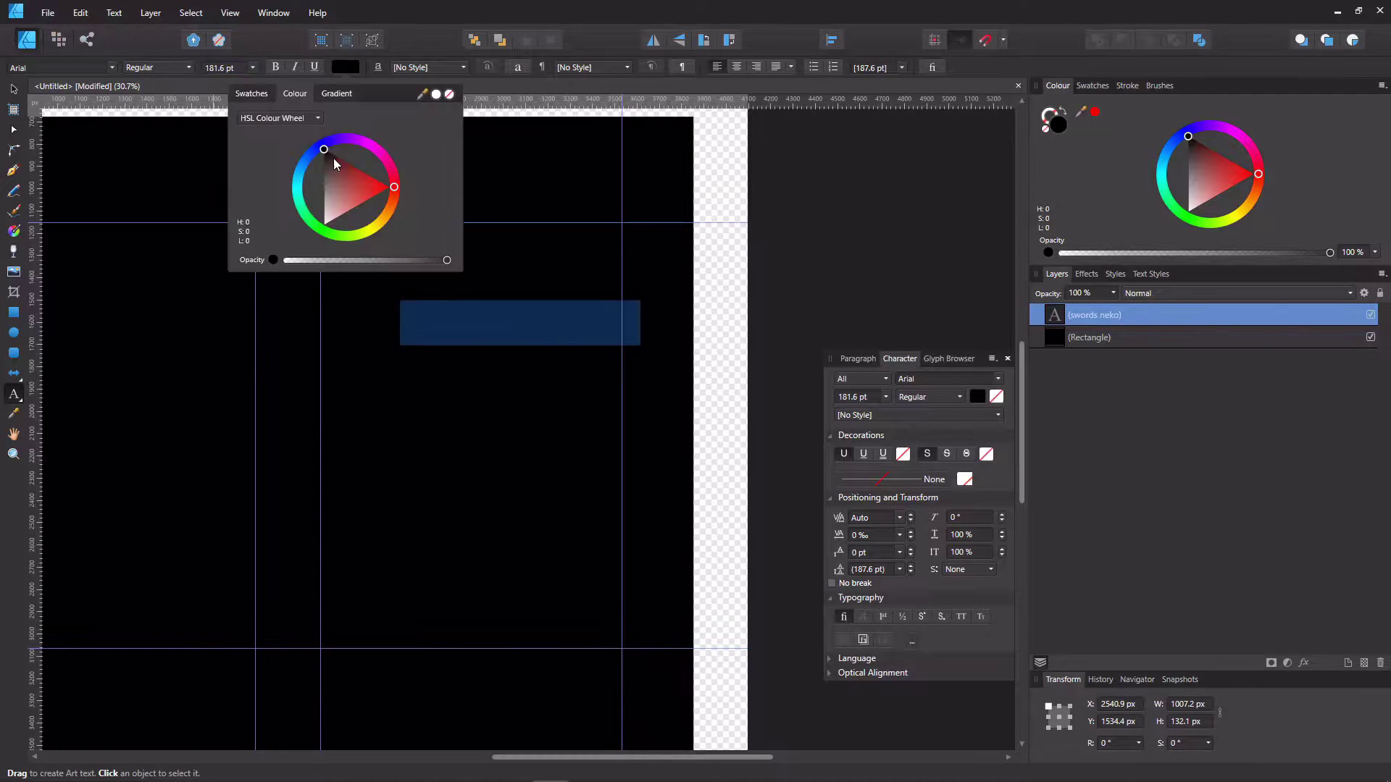
{"action": "left_click_drag", "start_coordinate": [331, 153], "coordinate": [324, 226]}
Browse the font list and set the title's font to Noto Serif.
{"action": "left_click", "coordinate": [88, 69]}
{"action": "scroll", "coordinate": [103, 224], "scroll_direction": "down", "scroll_amount": 10}
{"action": "scroll", "coordinate": [105, 293], "scroll_direction": "down", "scroll_amount": 15}
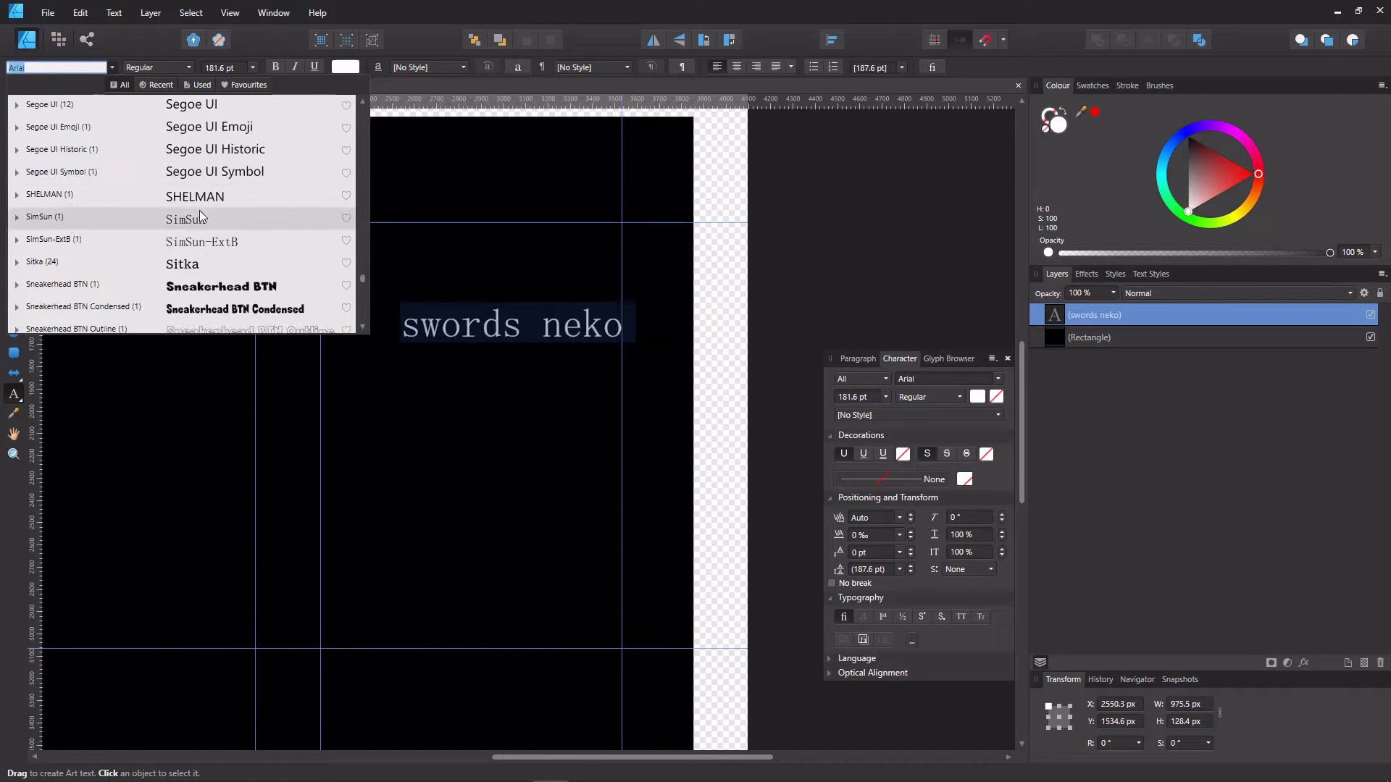
{"action": "scroll", "coordinate": [190, 289], "scroll_direction": "down", "scroll_amount": 5}
{"action": "scroll", "coordinate": [206, 291], "scroll_direction": "up", "scroll_amount": 15}
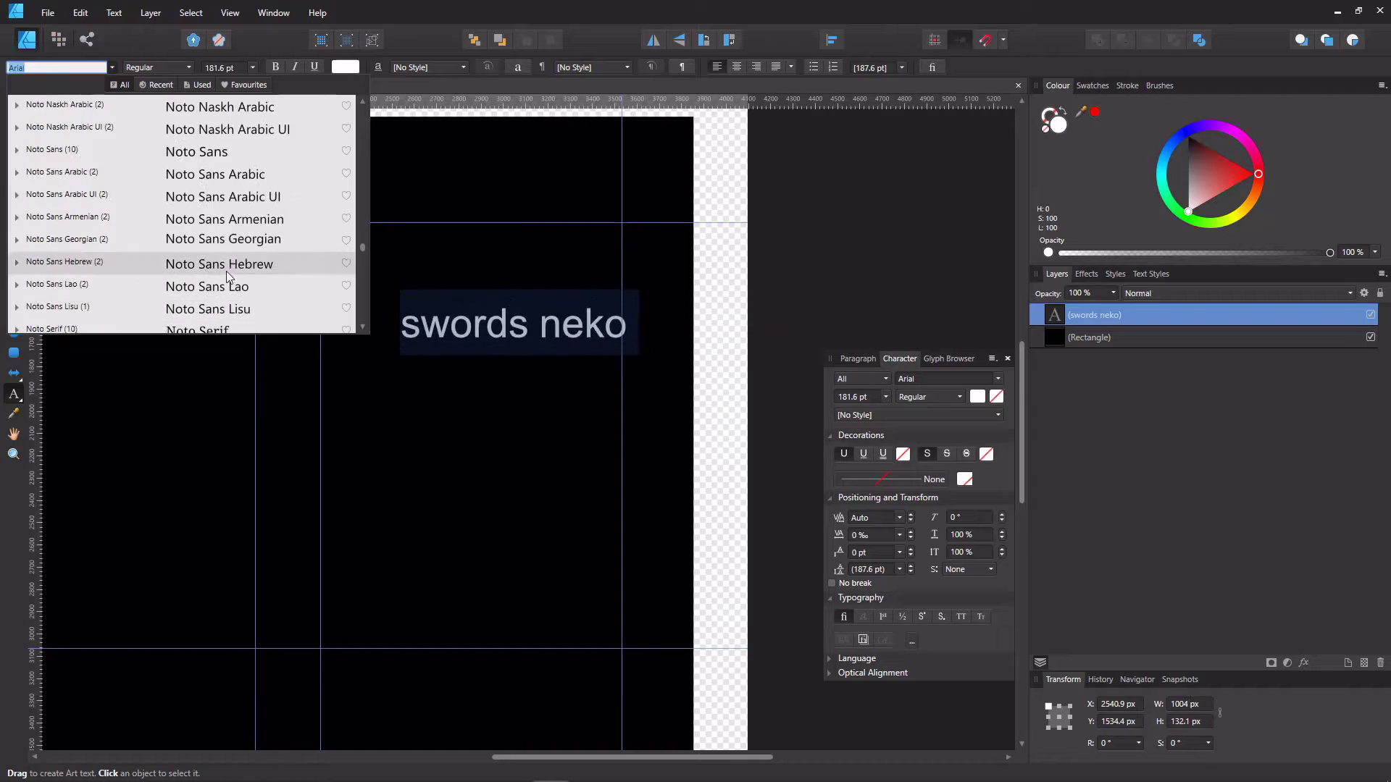
{"action": "left_click", "coordinate": [221, 329]}
Capitalise both words of the title so it reads "Swords Neko".
{"action": "left_click_drag", "start_coordinate": [419, 328], "coordinate": [403, 330]}
{"action": "type", "text": "S"}
{"action": "mouse_move", "coordinate": [578, 329]}
{"action": "left_mouse_down"}
{"action": "mouse_move", "coordinate": [480, 325]}
{"action": "mouse_move", "coordinate": [585, 336]}
{"action": "left_mouse_up"}
Duplicate the title directly below itself and change the copy's text to "the best tutorials you should superscribe", correcting the misspelling.
{"action": "left_click", "coordinate": [13, 90]}
{"action": "left_click_drag", "start_coordinate": [439, 323], "coordinate": [438, 355], "text": "ctrl"}
{"action": "double_click", "coordinate": [437, 355]}
{"action": "key", "text": "ctrl+a"}
{"action": "type", "text": "th"}
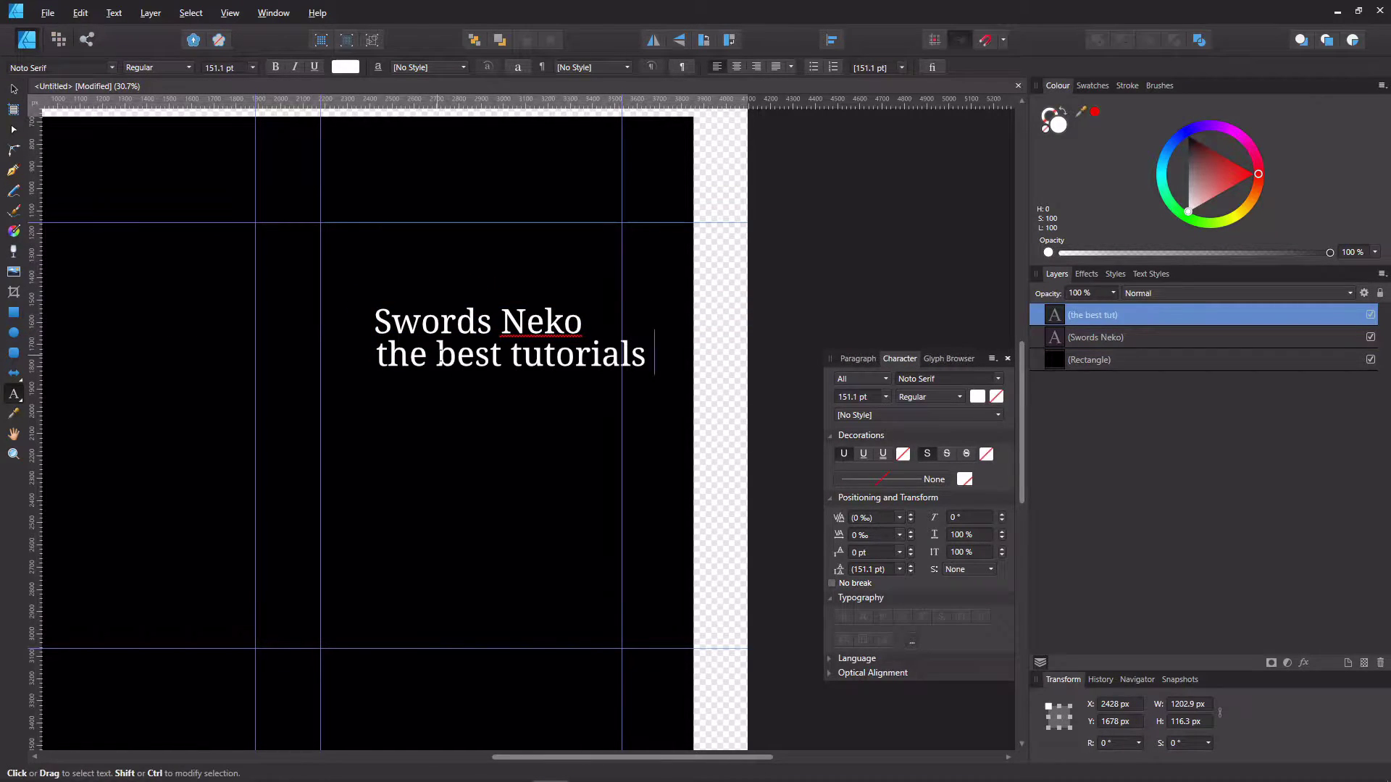
{"action": "type", "text": "pereience"}
{"action": "scroll", "coordinate": [405, 355], "scroll_direction": "down", "scroll_amount": 1, "text": "ctrl"}
{"action": "right_click", "coordinate": [423, 359]}
{"action": "left_click", "coordinate": [456, 365]}
{"action": "key", "text": "ctrl+a"}
{"action": "scroll", "coordinate": [266, 290], "scroll_direction": "down", "scroll_amount": 3, "text": "ctrl"}
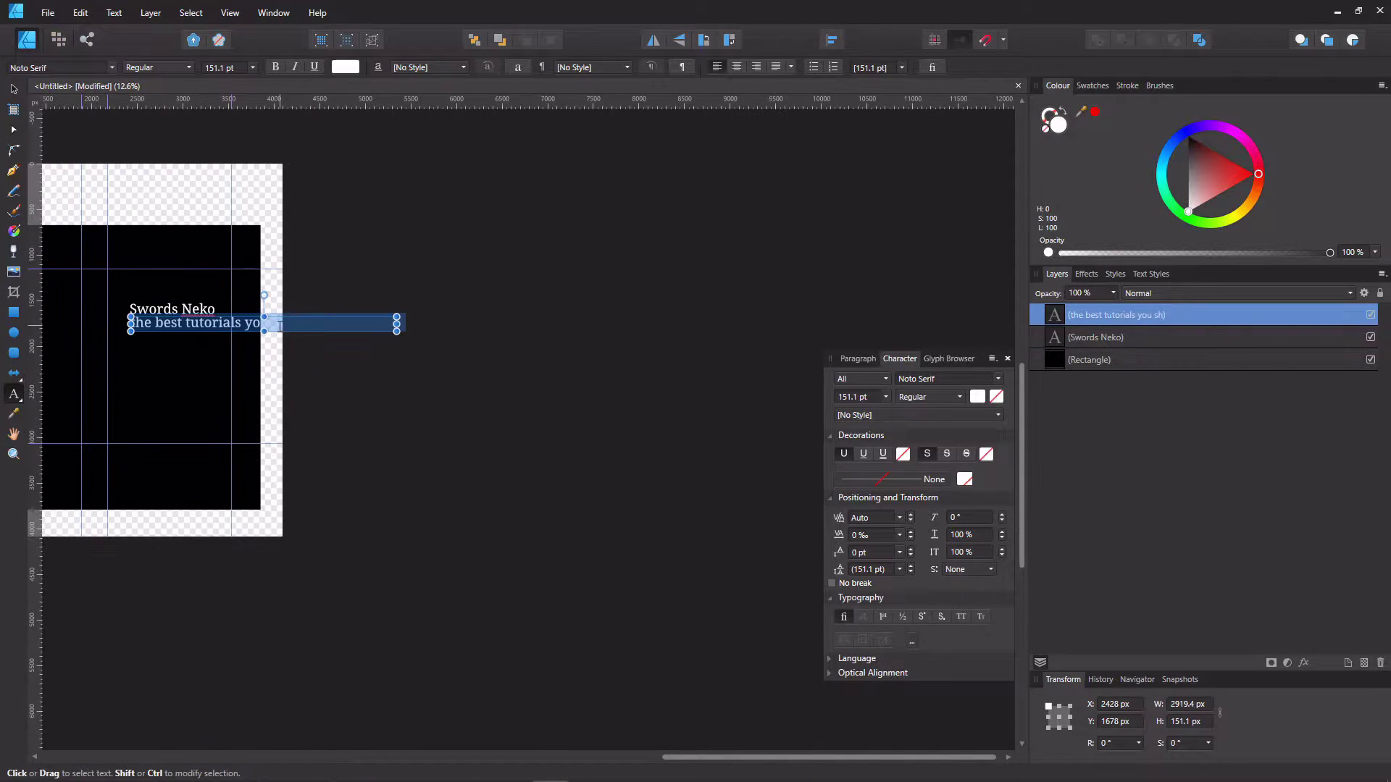
Scale the tagline down and position it beneath the title on the front cover.
{"action": "left_click", "coordinate": [13, 89]}
{"action": "left_click_drag", "start_coordinate": [397, 332], "coordinate": [296, 326]}
{"action": "scroll", "coordinate": [224, 327], "scroll_direction": "up", "scroll_amount": 3, "text": "ctrl"}
{"action": "middle_click_drag", "start_coordinate": [224, 326], "coordinate": [388, 423]}
{"action": "left_click_drag", "start_coordinate": [389, 418], "coordinate": [326, 426]}
{"action": "double_click", "coordinate": [326, 426]}
{"action": "left_click_drag", "start_coordinate": [467, 430], "coordinate": [576, 425]}
{"action": "scroll", "coordinate": [205, 420], "scroll_direction": "up", "scroll_amount": 2, "text": "ctrl"}
{"action": "left_click", "coordinate": [16, 92]}
{"action": "left_click_drag", "start_coordinate": [395, 426], "coordinate": [470, 443]}
Break the tagline onto a second line after "you" and centre-align its text.
{"action": "double_click", "coordinate": [471, 424]}
{"action": "key", "text": "Return"}
{"action": "key", "text": "ctrl+a"}
{"action": "left_click", "coordinate": [737, 67]}
Undo the last two edits to the tagline.
{"action": "left_click", "coordinate": [13, 89]}
{"action": "left_click", "coordinate": [13, 171]}
{"action": "key", "text": "ctrl+z"}
{"action": "key", "text": "ctrl+z"}
Centre-align the two-line tagline again and move it under the middle of the title.
{"action": "left_click", "coordinate": [13, 89]}
{"action": "double_click", "coordinate": [384, 437]}
{"action": "key", "text": "ctrl+a"}
{"action": "left_click", "coordinate": [738, 68]}
{"action": "left_click", "coordinate": [13, 89]}
{"action": "left_click_drag", "start_coordinate": [383, 428], "coordinate": [469, 435]}
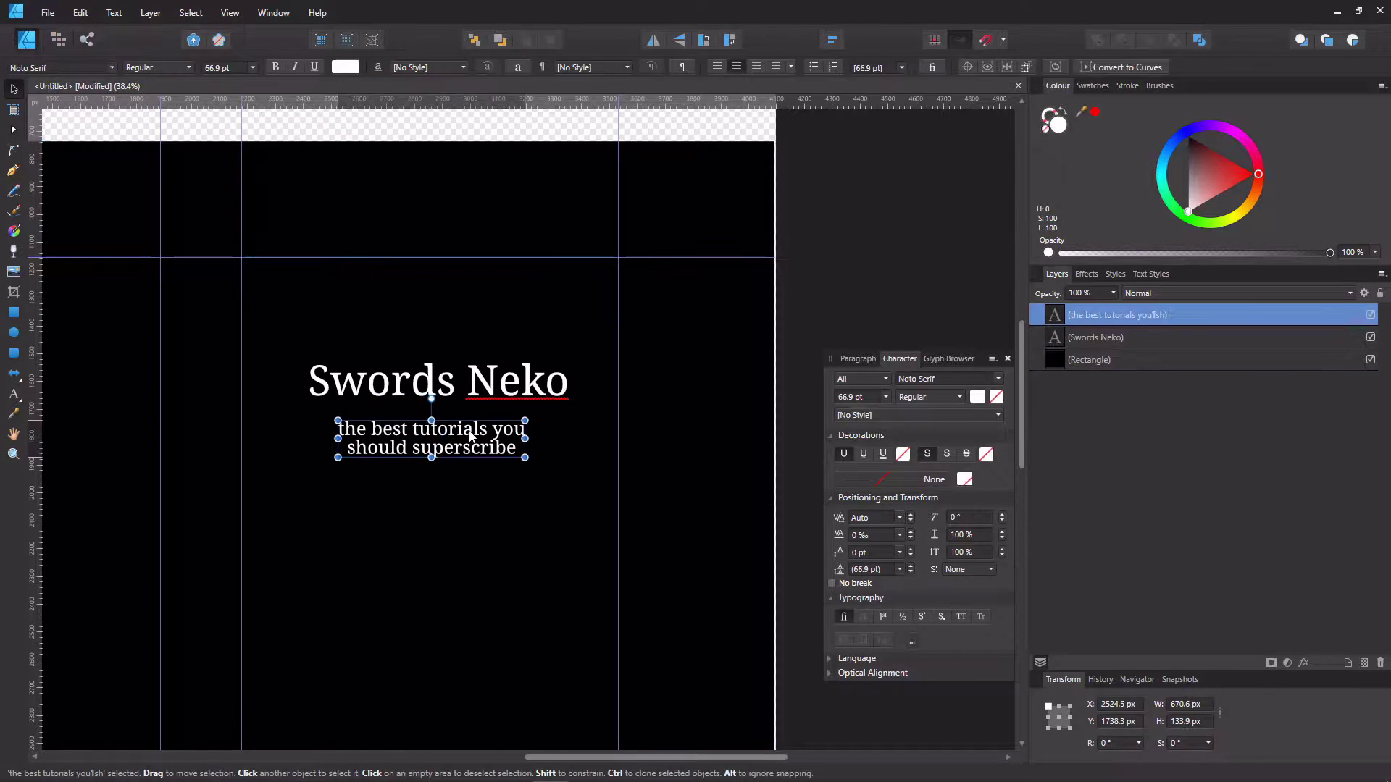
Draw a straight horizontal line with the Pen tool between the title and the tagline.
{"action": "left_click", "coordinate": [478, 531]}
{"action": "key", "text": "p"}
{"action": "scroll", "coordinate": [374, 515], "scroll_direction": "up", "scroll_amount": 2, "text": "ctrl"}
{"action": "left_click", "coordinate": [578, 350]}
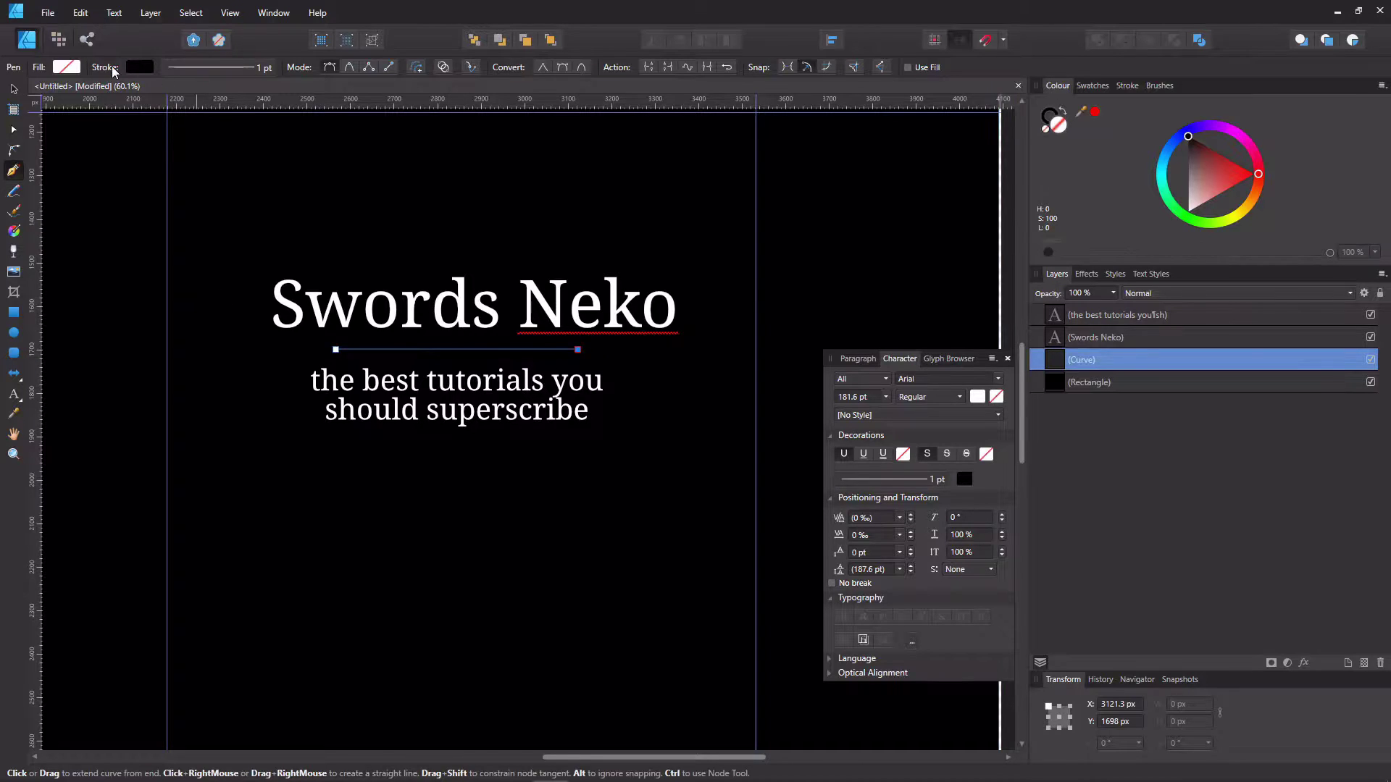
Set the horizontal line's stroke to white with a width of about 14.7 pt.
{"action": "left_click", "coordinate": [140, 68]}
{"action": "left_click", "coordinate": [149, 204]}
{"action": "left_click", "coordinate": [230, 68]}
{"action": "left_click_drag", "start_coordinate": [182, 118], "coordinate": [208, 118]}
{"action": "left_click", "coordinate": [143, 67]}
{"action": "left_click_drag", "start_coordinate": [149, 204], "coordinate": [118, 225]}
Nudge the line, the title and the tagline so they sit centred above one another with even spacing.
{"action": "left_click", "coordinate": [13, 89]}
{"action": "left_click_drag", "start_coordinate": [418, 351], "coordinate": [425, 353]}
{"action": "scroll", "coordinate": [506, 319], "scroll_direction": "down", "scroll_amount": 3, "text": "ctrl"}
{"action": "scroll", "coordinate": [534, 399], "scroll_direction": "up", "scroll_amount": 1, "text": "ctrl"}
{"action": "left_click_drag", "start_coordinate": [465, 266], "coordinate": [455, 260]}
{"action": "left_click_drag", "start_coordinate": [448, 324], "coordinate": [449, 334]}
Copy the line onto the spine, fit it to about 275 px wide, and arrange four such lines as an upper and a lower pair.
{"action": "left_click_drag", "start_coordinate": [437, 304], "coordinate": [207, 249]}
{"action": "left_click_drag", "start_coordinate": [313, 249], "coordinate": [274, 249]}
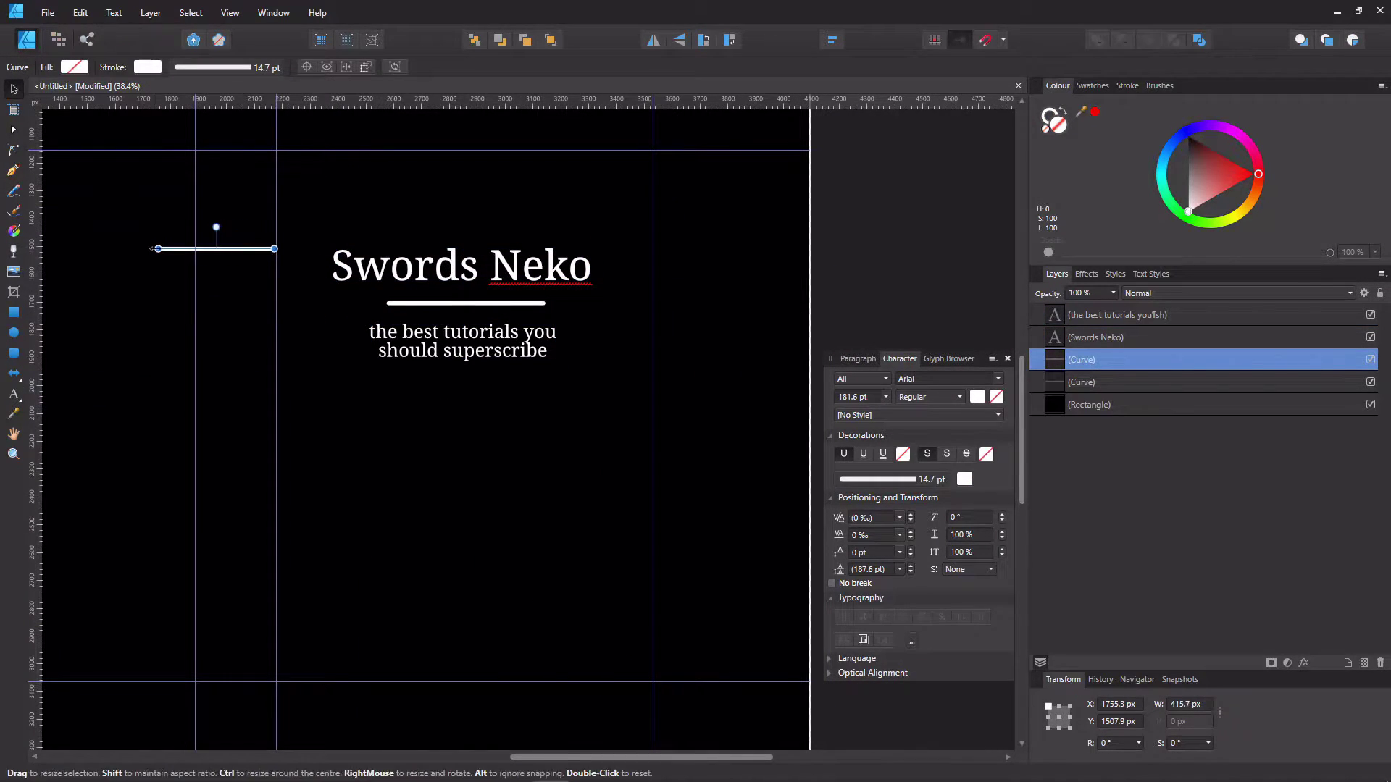
{"action": "left_click_drag", "start_coordinate": [249, 628], "coordinate": [249, 628], "text": "ctrl"}
{"action": "left_click", "coordinate": [252, 574], "text": "shift"}
{"action": "left_click", "coordinate": [256, 298], "text": "shift"}
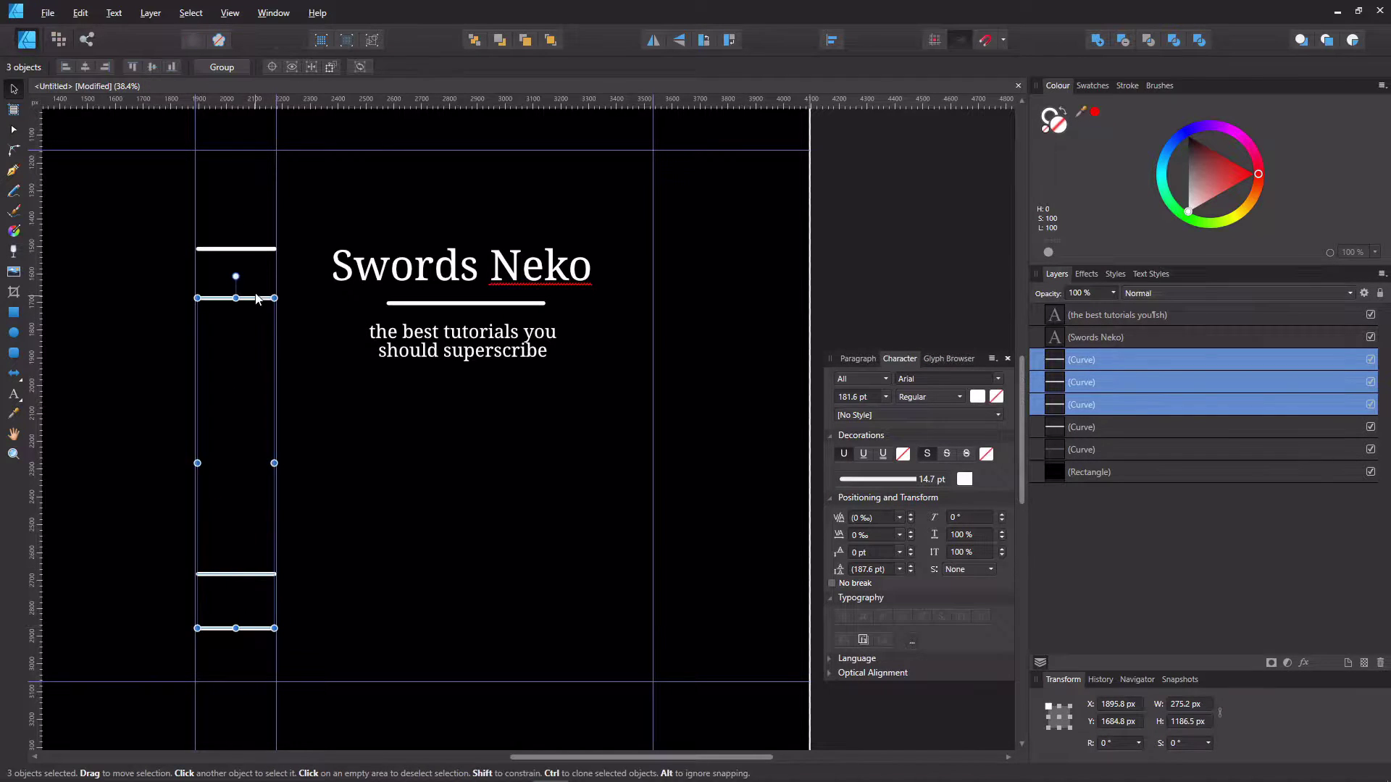
{"action": "left_click", "coordinate": [256, 249], "text": "shift"}
{"action": "left_click_drag", "start_coordinate": [255, 249], "coordinate": [255, 222]}
Duplicate the title below the tagline and shorten the copy's text to "S N".
{"action": "left_click", "coordinate": [13, 130]}
{"action": "left_click", "coordinate": [450, 267]}
{"action": "left_click", "coordinate": [13, 89]}
{"action": "left_click_drag", "start_coordinate": [434, 266], "coordinate": [434, 448], "text": "ctrl"}
{"action": "double_click", "coordinate": [435, 448]}
{"action": "mouse_move", "coordinate": [354, 448]}
{"action": "left_mouse_down"}
{"action": "mouse_move", "coordinate": [490, 448]}
{"action": "mouse_move", "coordinate": [453, 453]}
{"action": "left_mouse_up"}
{"action": "key", "text": "BackSpace"}
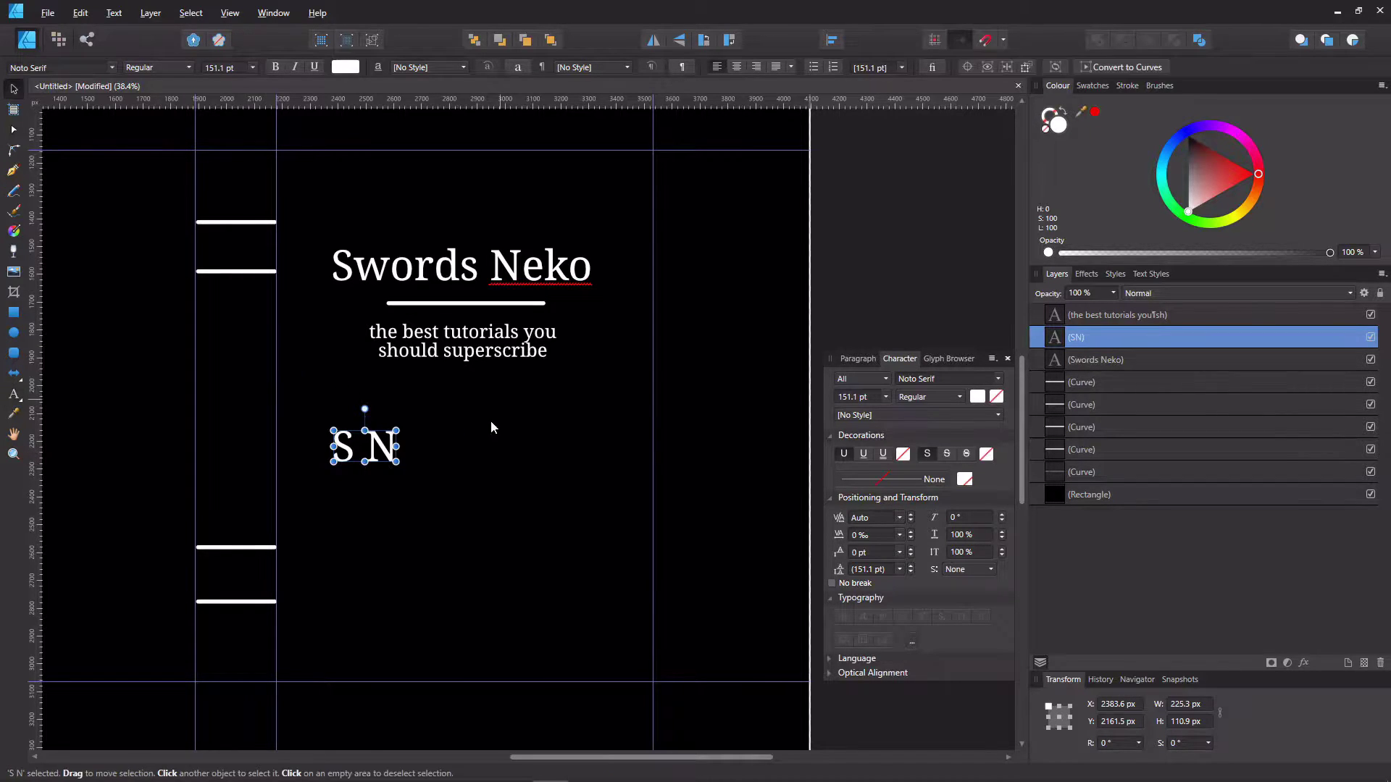
Place a smaller copy of "S N" centred between the upper pair of spine lines.
{"action": "left_click_drag", "start_coordinate": [247, 197], "coordinate": [264, 252], "text": "ctrl"}
{"action": "scroll", "coordinate": [247, 248], "scroll_direction": "up", "scroll_amount": 1, "text": "ctrl"}
{"action": "left_click", "coordinate": [266, 307]}
{"action": "scroll", "coordinate": [347, 376], "scroll_direction": "down", "scroll_amount": 2}
Change the remaining "S N" text to "E 1" and place it between the lower pair of spine lines.
{"action": "left_click", "coordinate": [434, 453]}
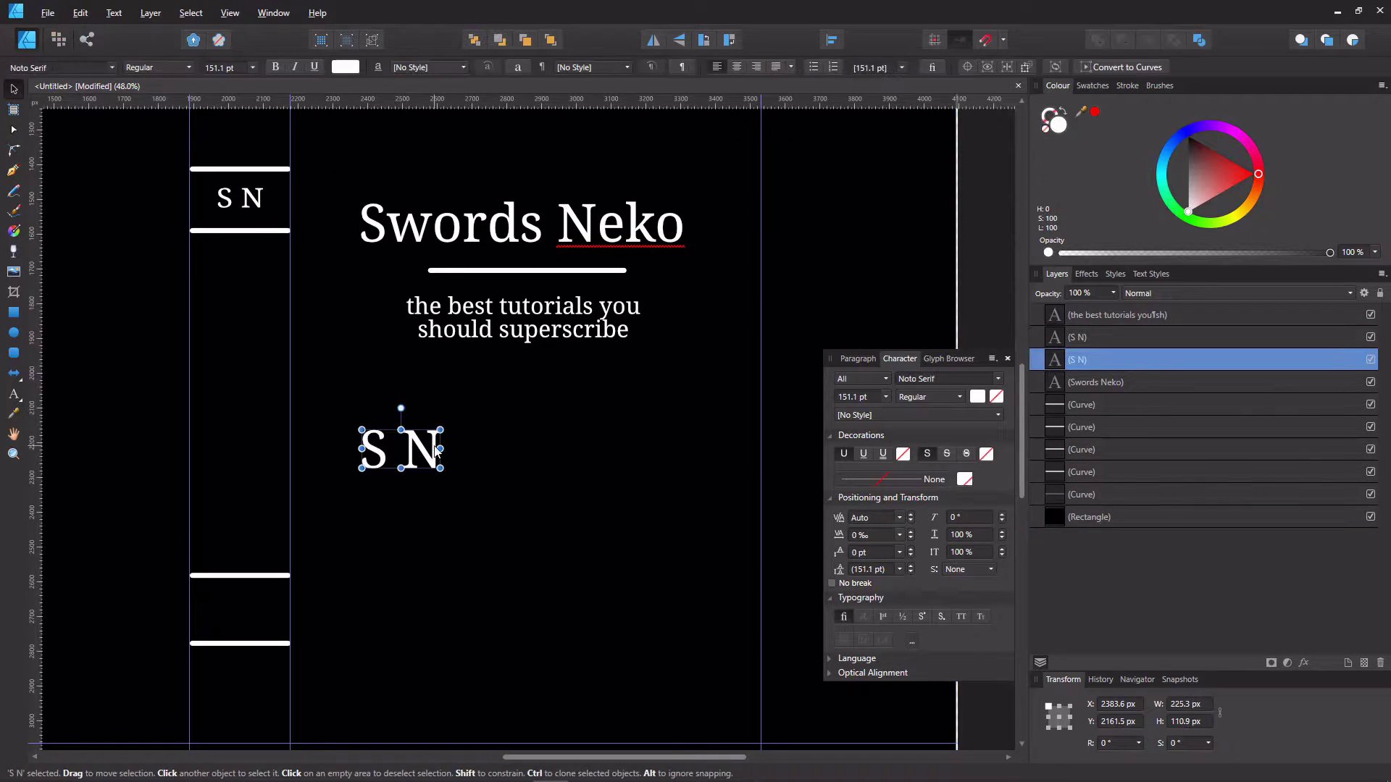
{"action": "double_click", "coordinate": [382, 451]}
{"action": "key", "text": "ctrl+a"}
{"action": "type", "text": "E 1"}
{"action": "key", "text": "Escape"}
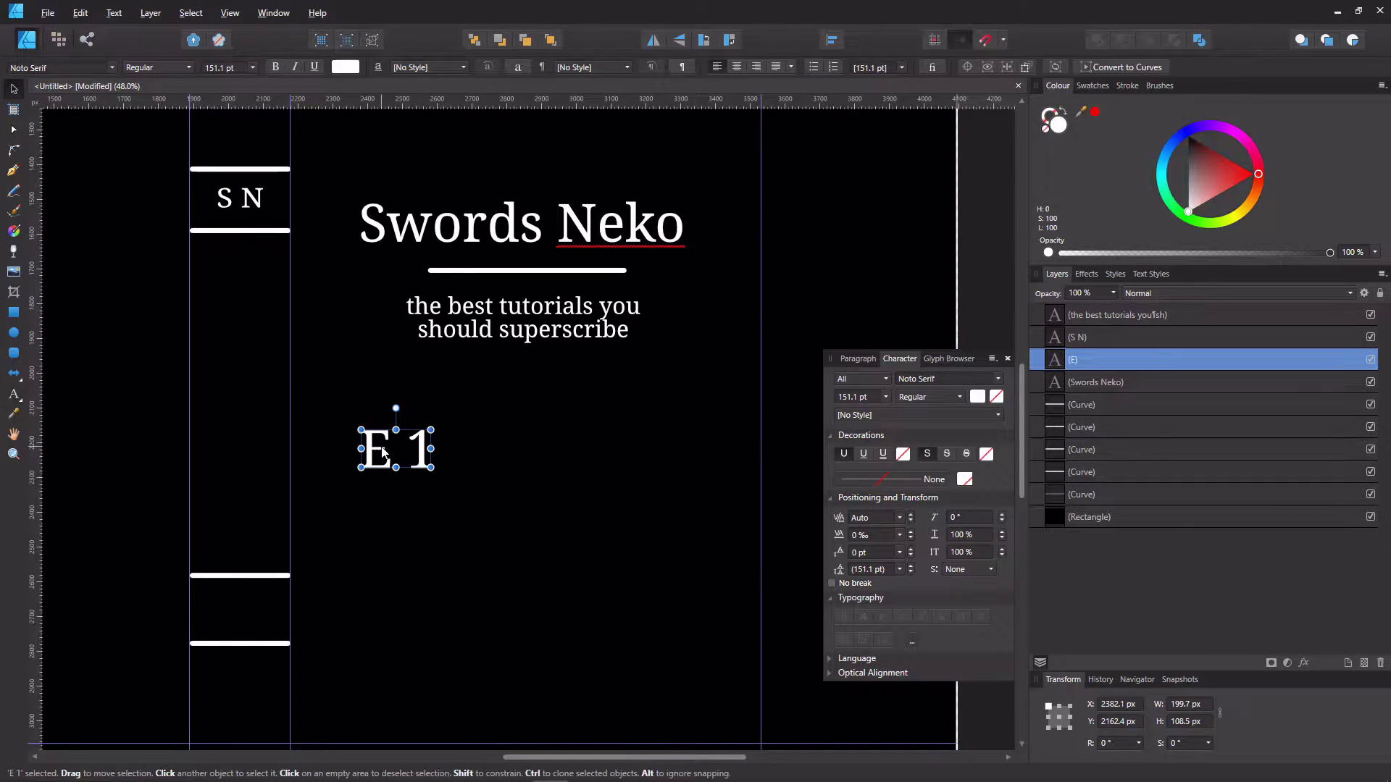
{"action": "left_click", "coordinate": [259, 418]}
Duplicate the title, rotate the copy to read upward, and scale it to fit the middle of the spine.
{"action": "left_click_drag", "start_coordinate": [520, 223], "coordinate": [443, 490], "text": "ctrl"}
{"action": "left_click_drag", "start_coordinate": [491, 490], "coordinate": [239, 402]}
{"action": "left_click_drag", "start_coordinate": [265, 237], "coordinate": [246, 348], "text": "ctrl"}
{"action": "left_click_drag", "start_coordinate": [234, 456], "coordinate": [238, 411]}
{"action": "left_click", "coordinate": [326, 377]}
{"action": "left_click", "coordinate": [236, 416]}
{"action": "scroll", "coordinate": [330, 418], "scroll_direction": "down", "scroll_amount": 4, "text": "ctrl"}
{"action": "left_click", "coordinate": [349, 417]}
Copy the title's rule into two parallel lines low on the front cover and widen both to about 1045 px.
{"action": "scroll", "coordinate": [385, 435], "scroll_direction": "up", "scroll_amount": 2, "text": "ctrl"}
{"action": "middle_click_drag", "start_coordinate": [385, 435], "coordinate": [302, 386]}
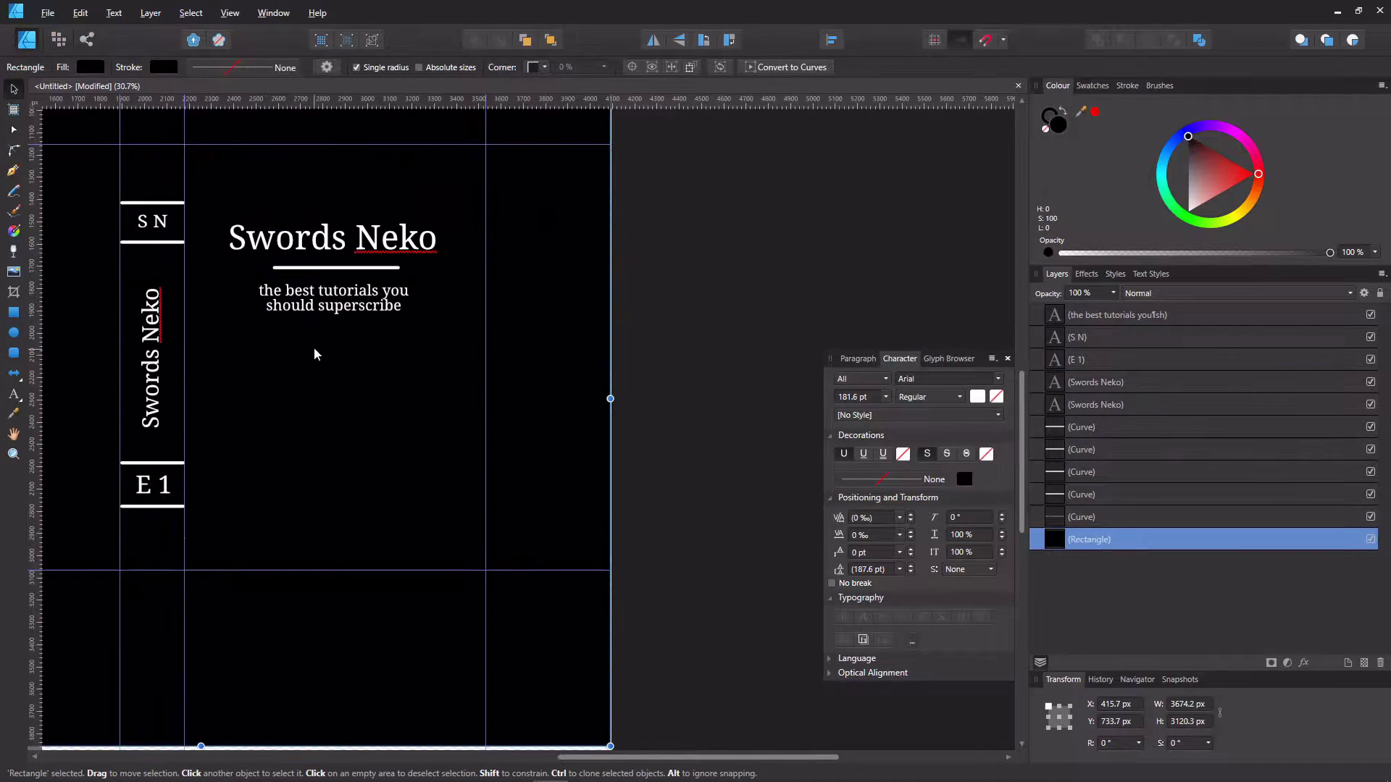
{"action": "mouse_move", "coordinate": [344, 268]}
{"action": "left_mouse_down", "text": "ctrl"}
{"action": "mouse_move", "coordinate": [356, 498]}
{"action": "mouse_move", "coordinate": [289, 459]}
{"action": "left_mouse_up", "text": "ctrl"}
{"action": "scroll", "coordinate": [315, 537], "scroll_direction": "up", "scroll_amount": 2, "text": "ctrl"}
{"action": "left_click", "coordinate": [323, 516]}
{"action": "left_click", "coordinate": [295, 490]}
{"action": "left_click", "coordinate": [289, 467], "text": "shift"}
{"action": "left_click_drag", "start_coordinate": [446, 469], "coordinate": [527, 471]}
{"action": "left_click_drag", "start_coordinate": [251, 469], "coordinate": [162, 469]}
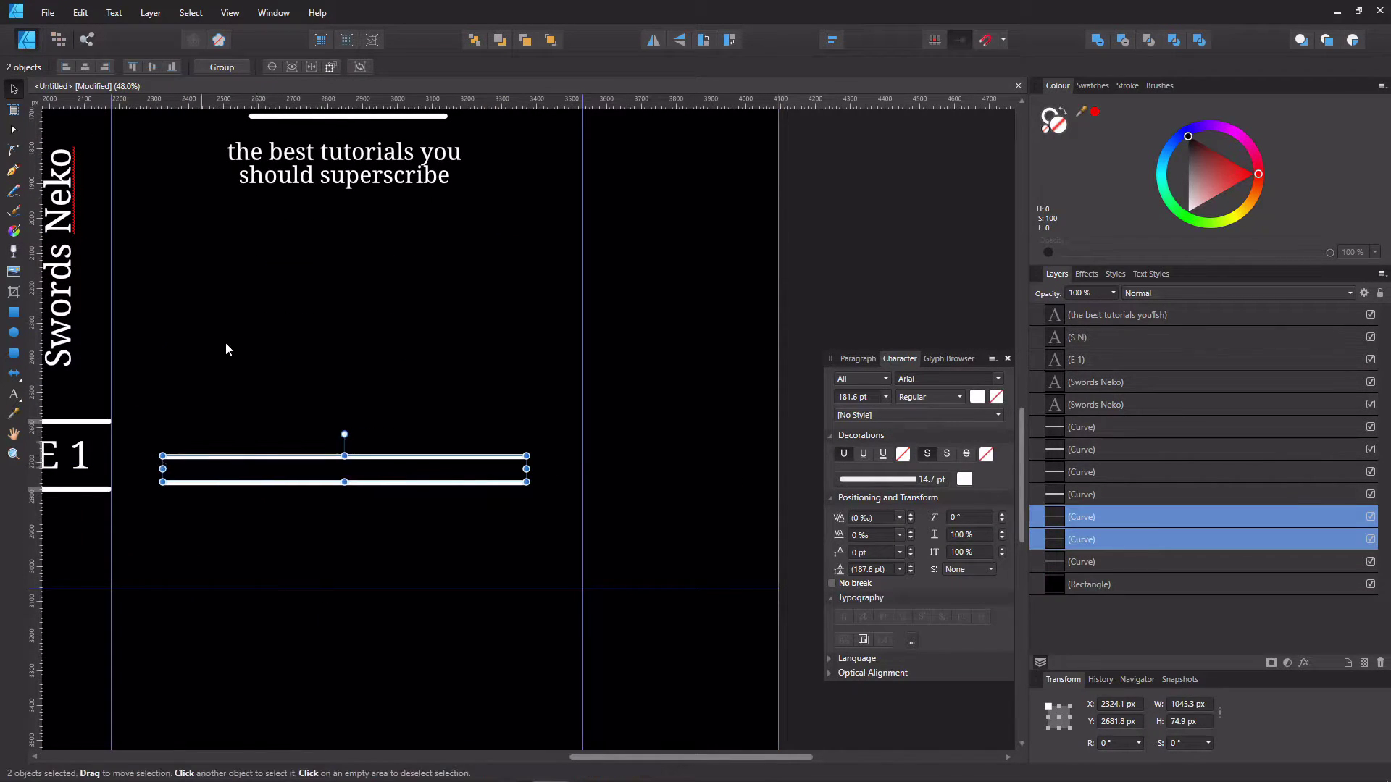
Bring the two lower cover lines to about 25 px apart and thin both strokes to about 5.2 pt.
{"action": "left_click", "coordinate": [254, 482]}
{"action": "left_click_drag", "start_coordinate": [255, 458], "coordinate": [254, 476]}
{"action": "left_click", "coordinate": [254, 483], "text": "shift"}
{"action": "left_click", "coordinate": [1146, 276]}
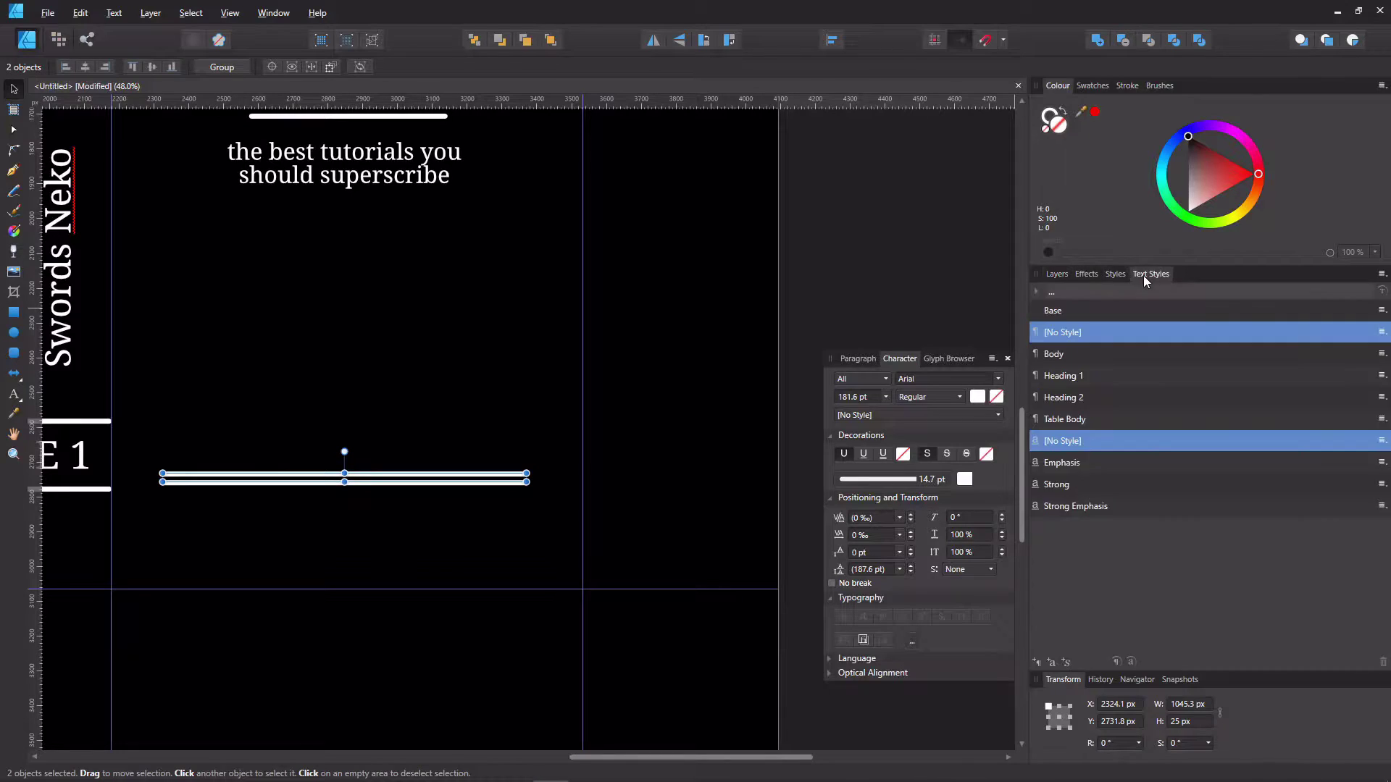
{"action": "left_click", "coordinate": [1086, 275]}
{"action": "left_click", "coordinate": [377, 475]}
{"action": "left_click", "coordinate": [226, 67]}
{"action": "left_click_drag", "start_coordinate": [216, 120], "coordinate": [202, 120]}
{"action": "left_click", "coordinate": [311, 483]}
{"action": "left_click", "coordinate": [227, 67]}
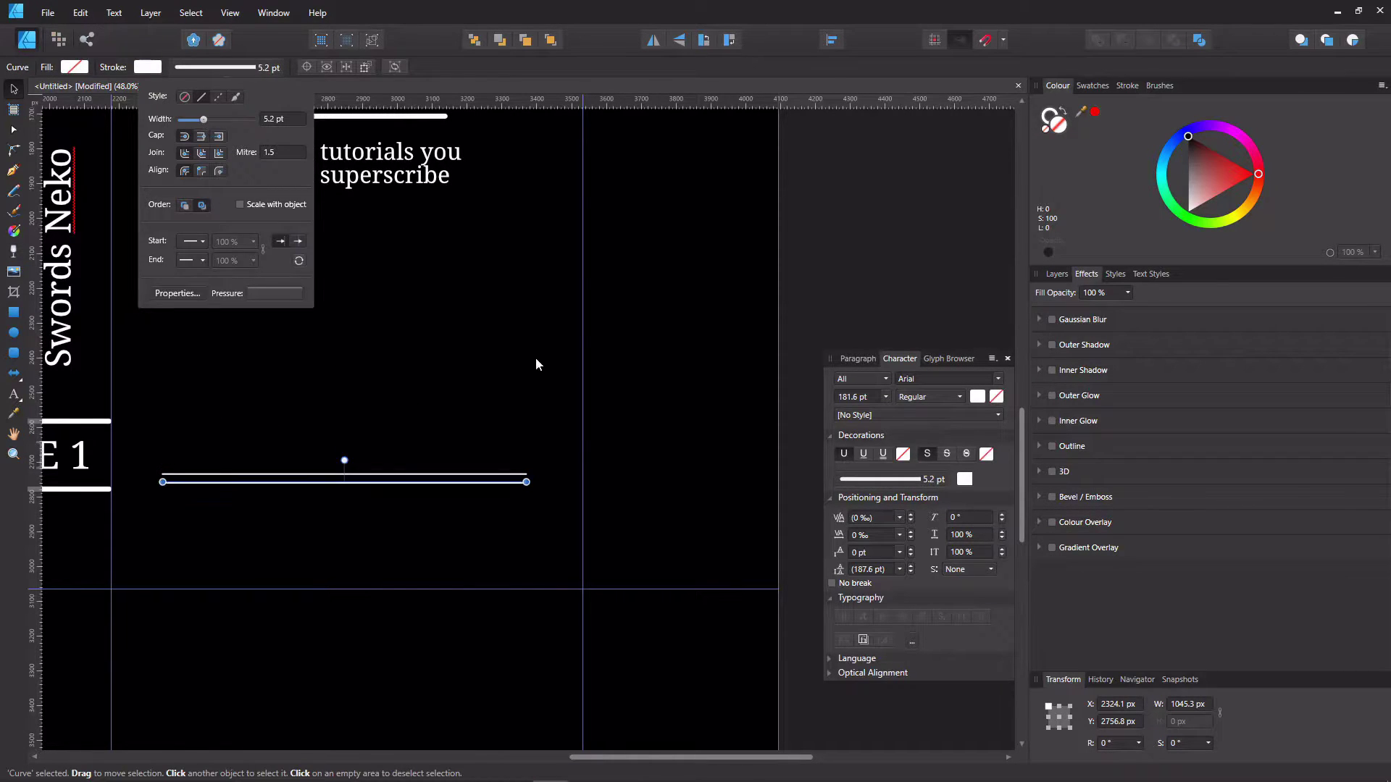
{"action": "left_click", "coordinate": [517, 415]}
Add the artistic text "an exiting journey !" in quotation marks above the double line and make it italic.
{"action": "scroll", "coordinate": [139, 354], "scroll_direction": "down", "scroll_amount": 2, "text": "ctrl"}
{"action": "left_click", "coordinate": [14, 396]}
{"action": "scroll", "coordinate": [151, 434], "scroll_direction": "up", "scroll_amount": 1, "text": "ctrl"}
{"action": "left_click_drag", "start_coordinate": [169, 395], "coordinate": [365, 411]}
{"action": "type", "text": "aN"}
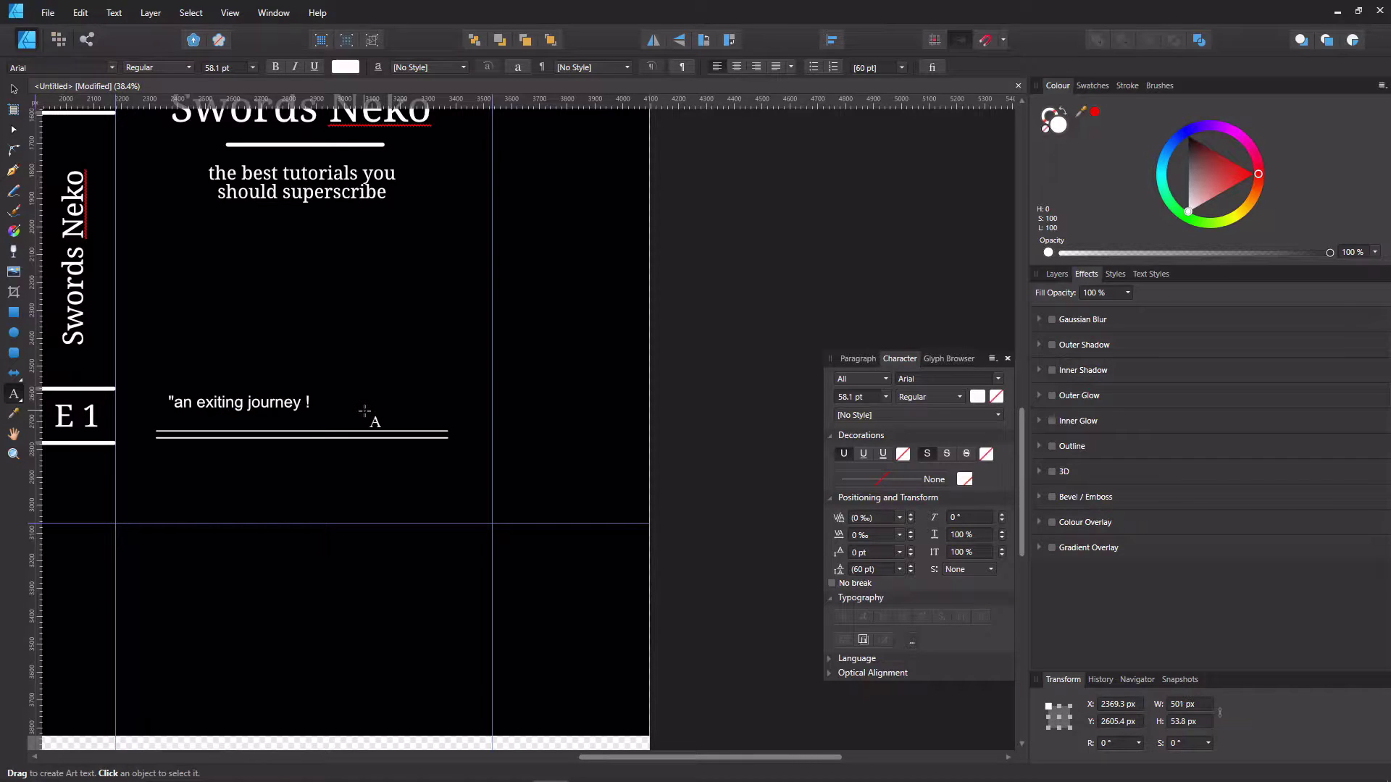
{"action": "left_click", "coordinate": [431, 68]}
{"action": "left_click", "coordinate": [293, 69]}
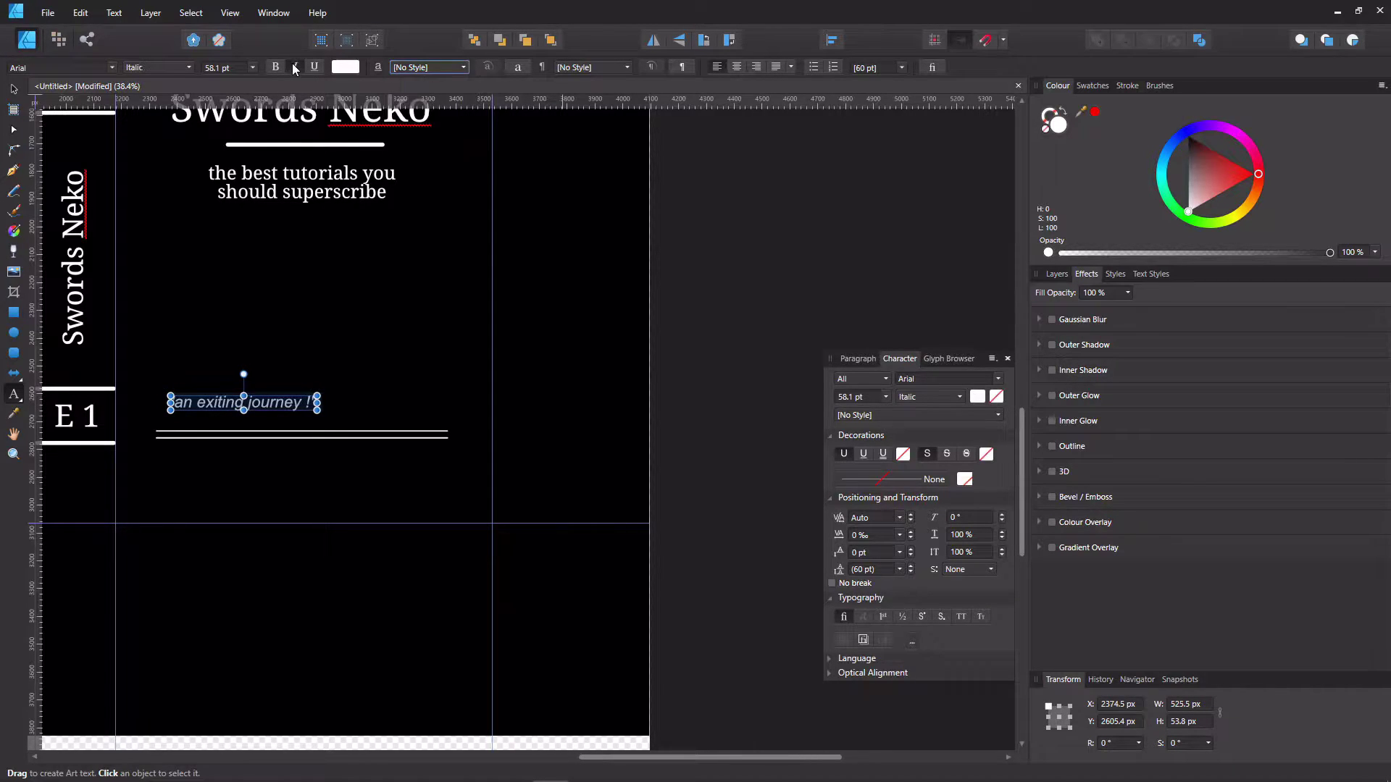
Set the quote's font to David CLM, enlarge it to about 90.3 pt, and centre it above the double line.
{"action": "scroll", "coordinate": [272, 413], "scroll_direction": "up", "scroll_amount": 3, "text": "ctrl"}
{"action": "triple_click", "coordinate": [257, 396]}
{"action": "left_click", "coordinate": [81, 68]}
{"action": "scroll", "coordinate": [180, 232], "scroll_direction": "down", "scroll_amount": 10}
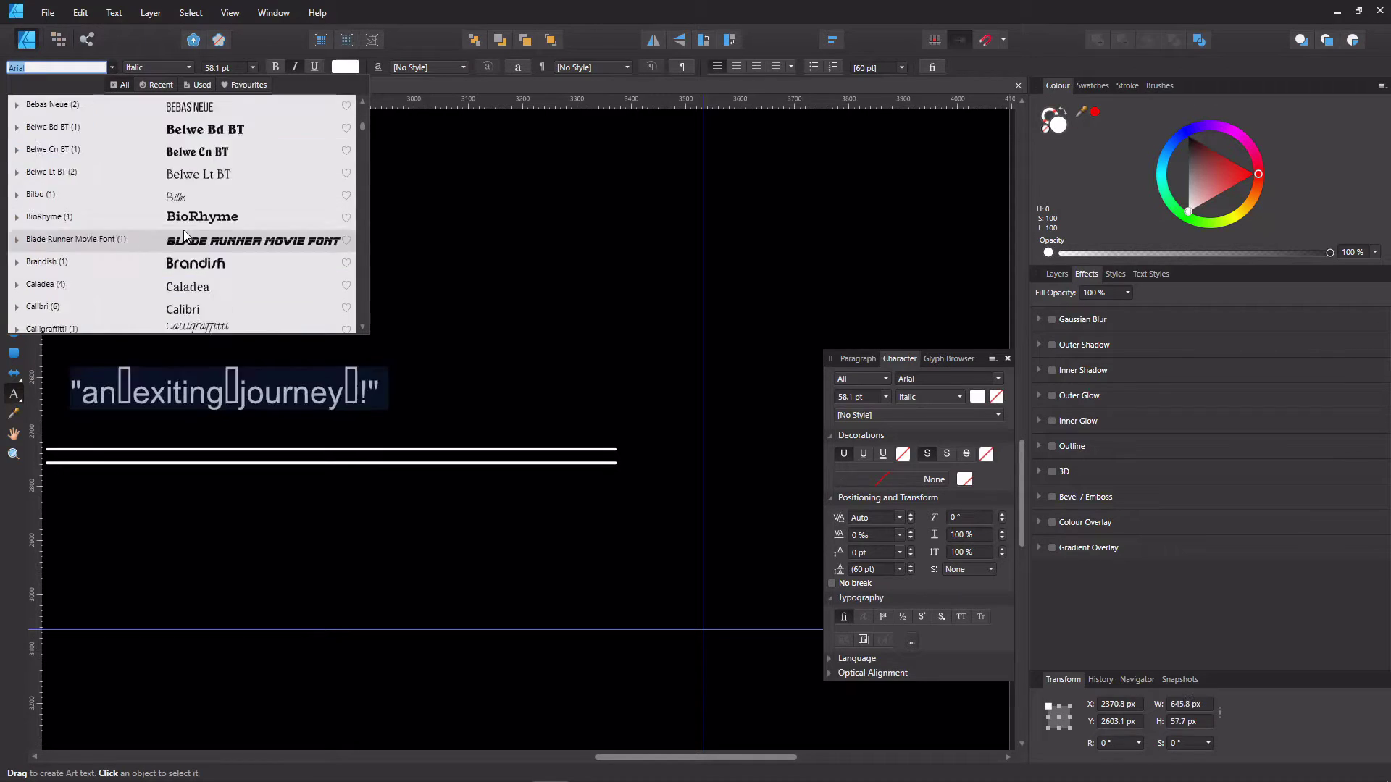
{"action": "left_click", "coordinate": [184, 219]}
{"action": "scroll", "coordinate": [337, 300], "scroll_direction": "down", "scroll_amount": 3, "text": "ctrl"}
{"action": "left_click", "coordinate": [14, 89]}
{"action": "left_click_drag", "start_coordinate": [334, 342], "coordinate": [376, 330]}
{"action": "left_click_drag", "start_coordinate": [317, 354], "coordinate": [382, 360]}
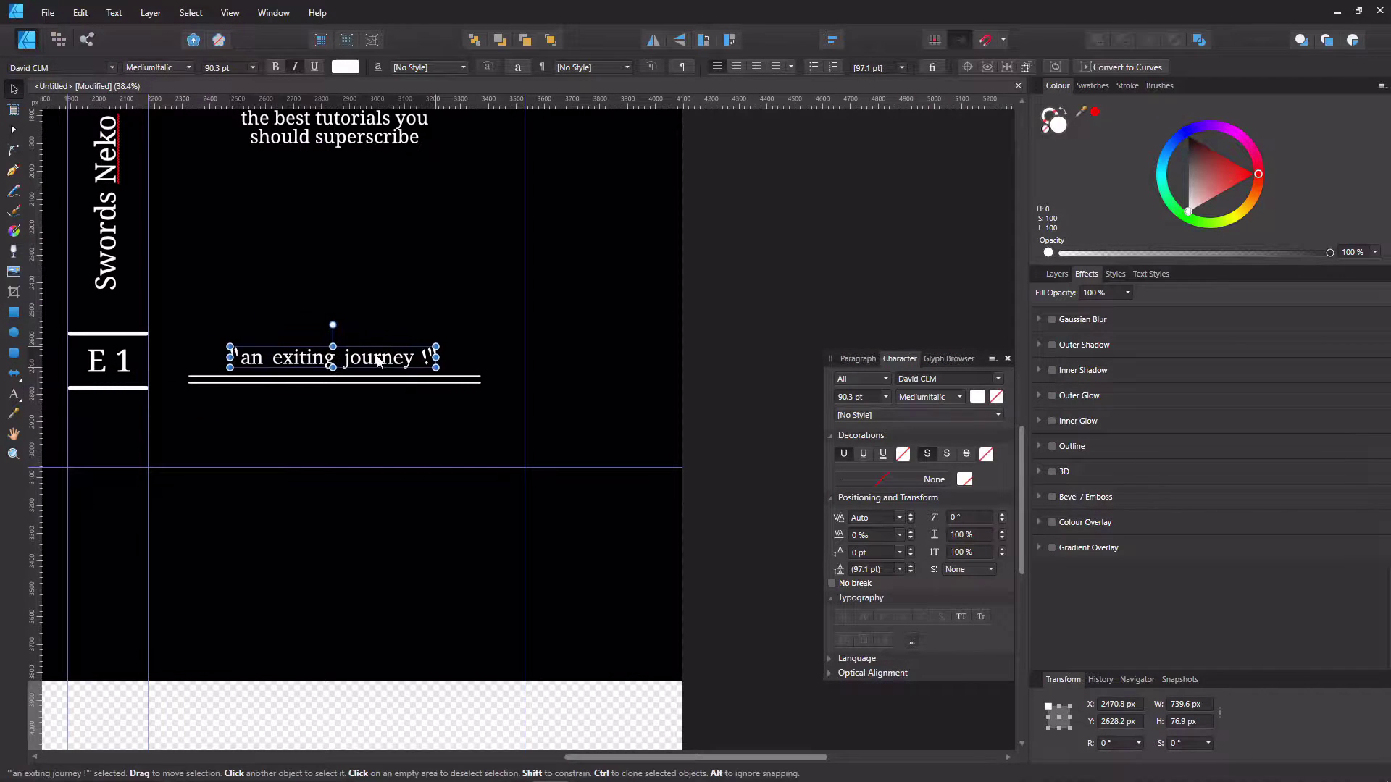
Examine the complete cover layout across the back, spine and front.
{"action": "left_click", "coordinate": [469, 329]}
{"action": "scroll", "coordinate": [468, 329], "scroll_direction": "down", "scroll_amount": 3, "text": "ctrl"}
{"action": "scroll", "coordinate": [444, 372], "scroll_direction": "up", "scroll_amount": 2}
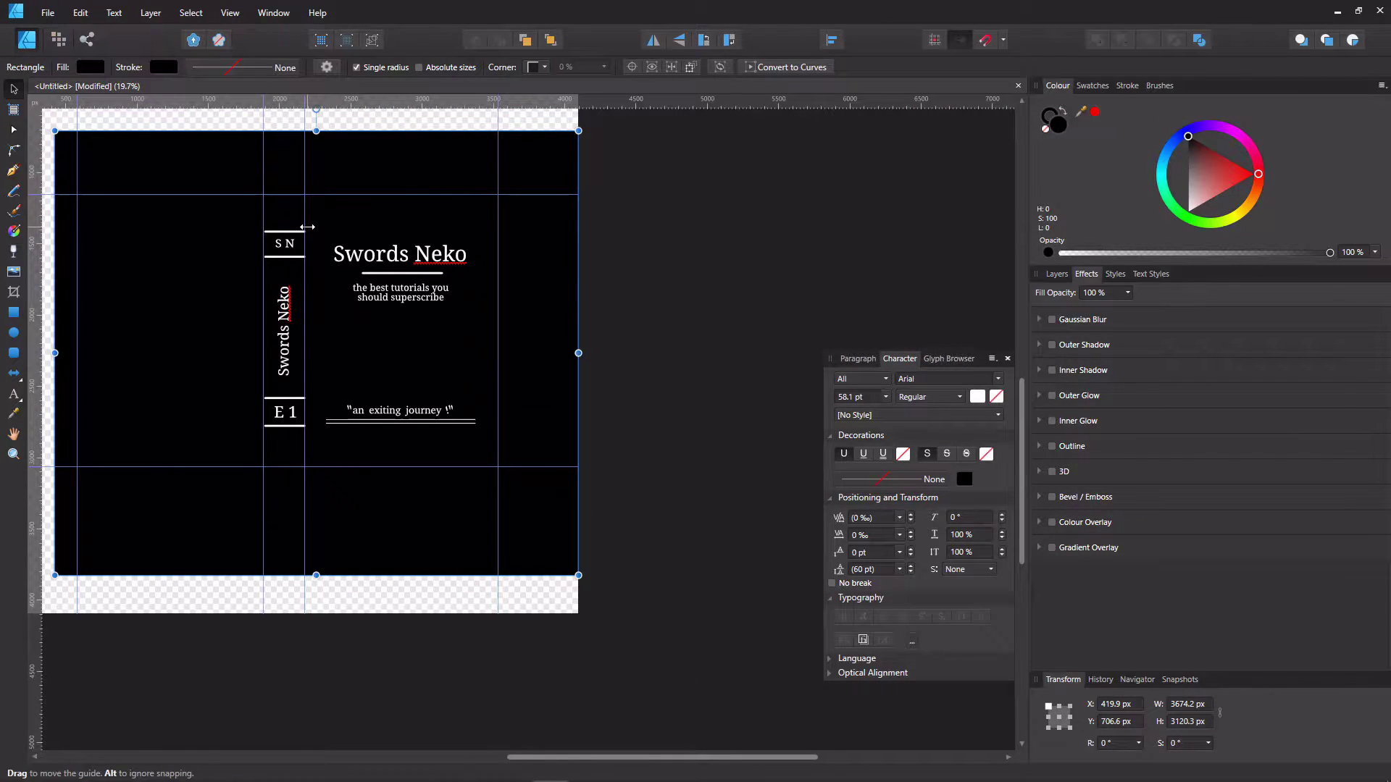
{"action": "scroll", "coordinate": [245, 265], "scroll_direction": "up", "scroll_amount": 1, "text": "ctrl"}
{"action": "left_click", "coordinate": [40, 13]}
{"action": "scroll", "coordinate": [348, 243], "scroll_direction": "down", "scroll_amount": 6, "text": "ctrl"}
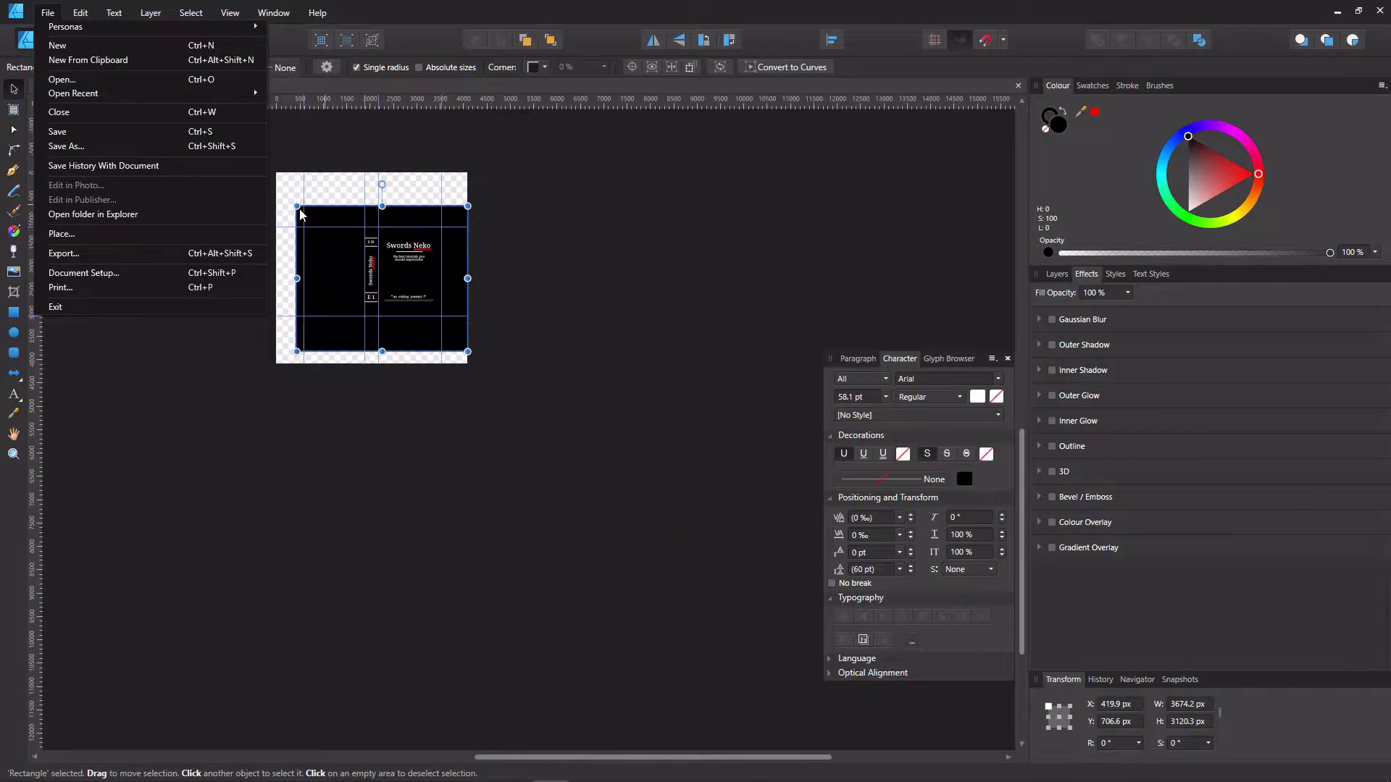
{"action": "left_click", "coordinate": [301, 210]}
{"action": "scroll", "coordinate": [301, 209], "scroll_direction": "up", "scroll_amount": 2, "text": "ctrl"}
{"action": "middle_click_drag", "start_coordinate": [301, 209], "coordinate": [365, 278]}
{"action": "left_click_drag", "start_coordinate": [365, 278], "coordinate": [337, 229]}
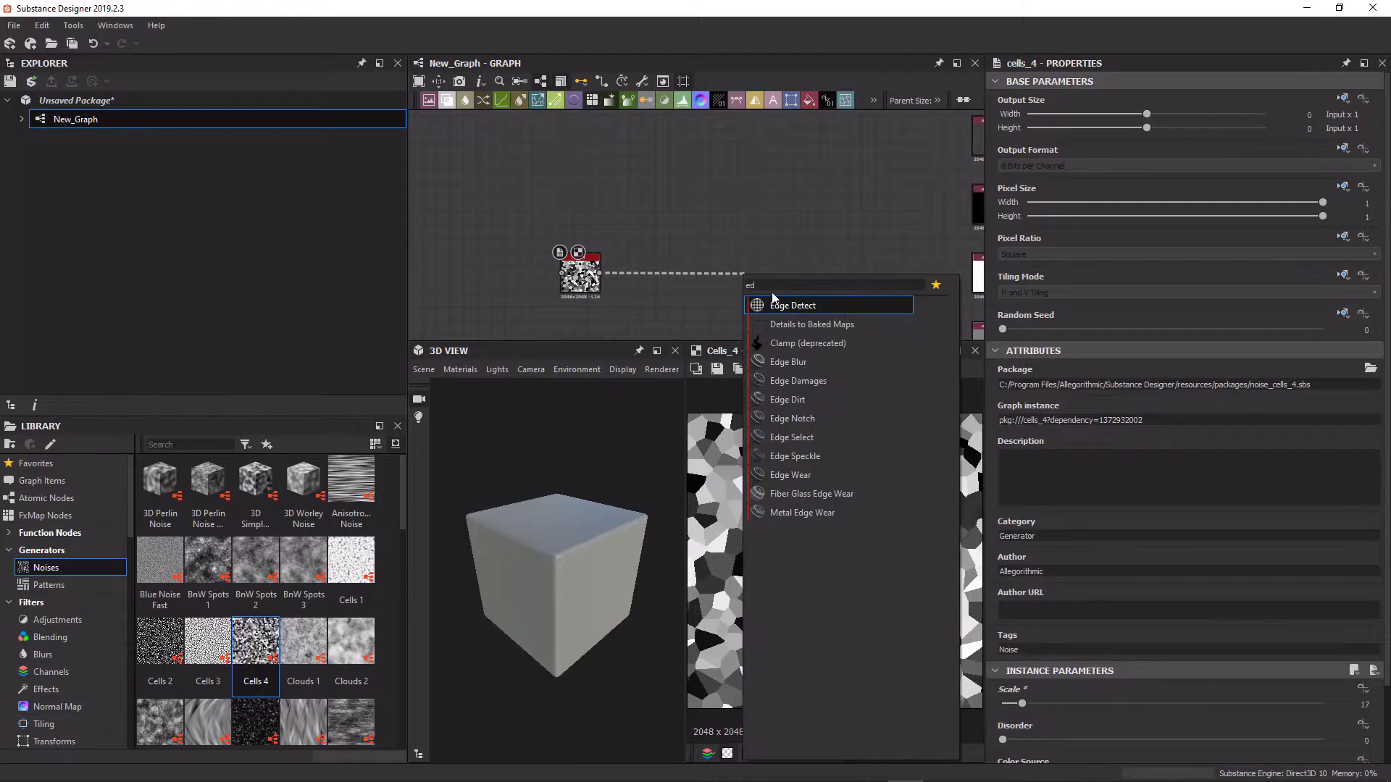
In Substance Designer, feed Cells 4 into an Edge Detect node with Edge Width 1.17 and Edge Roundness 1.81, and set the Cells 4 scale to 6.
{"action": "left_click", "coordinate": [807, 301]}
{"action": "left_click_drag", "start_coordinate": [1021, 700], "coordinate": [1005, 701]}
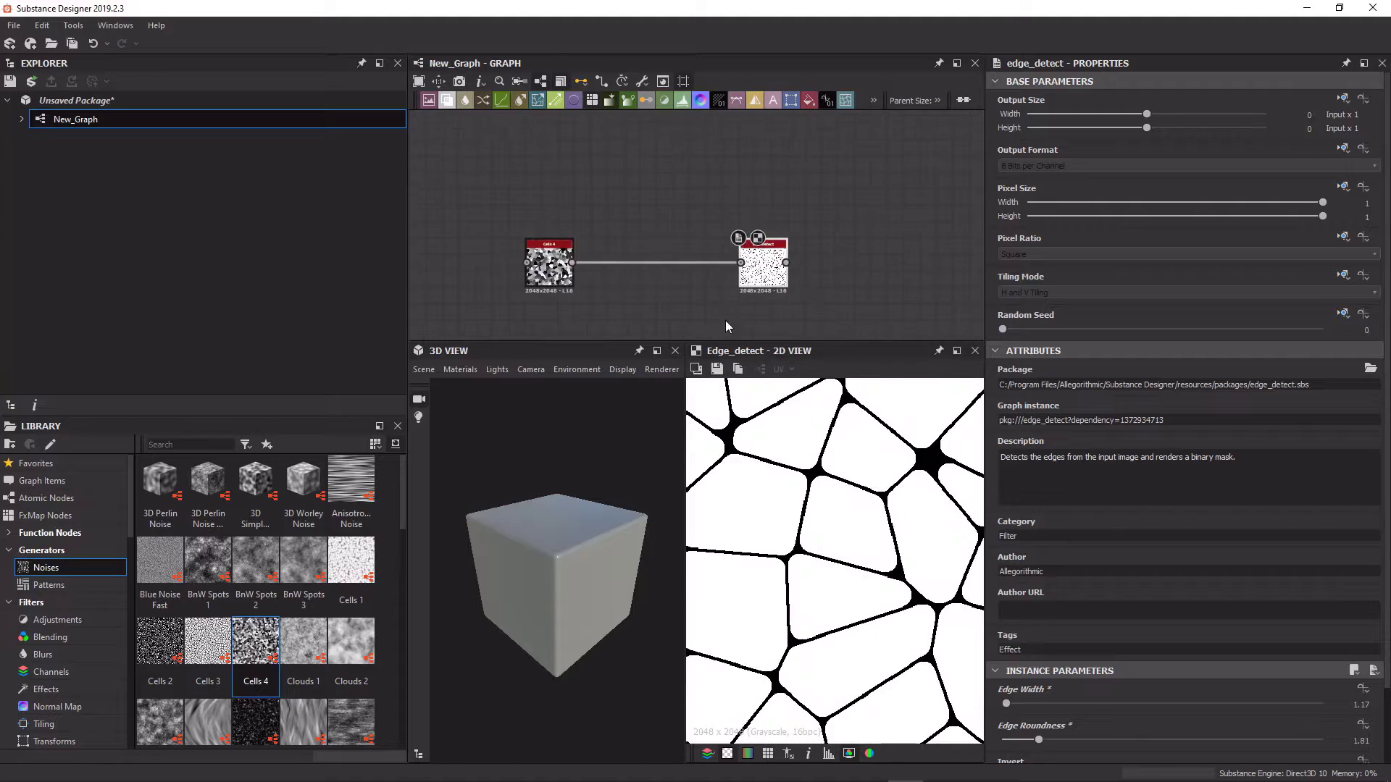
{"action": "left_click_drag", "start_coordinate": [1022, 703], "coordinate": [1011, 708]}
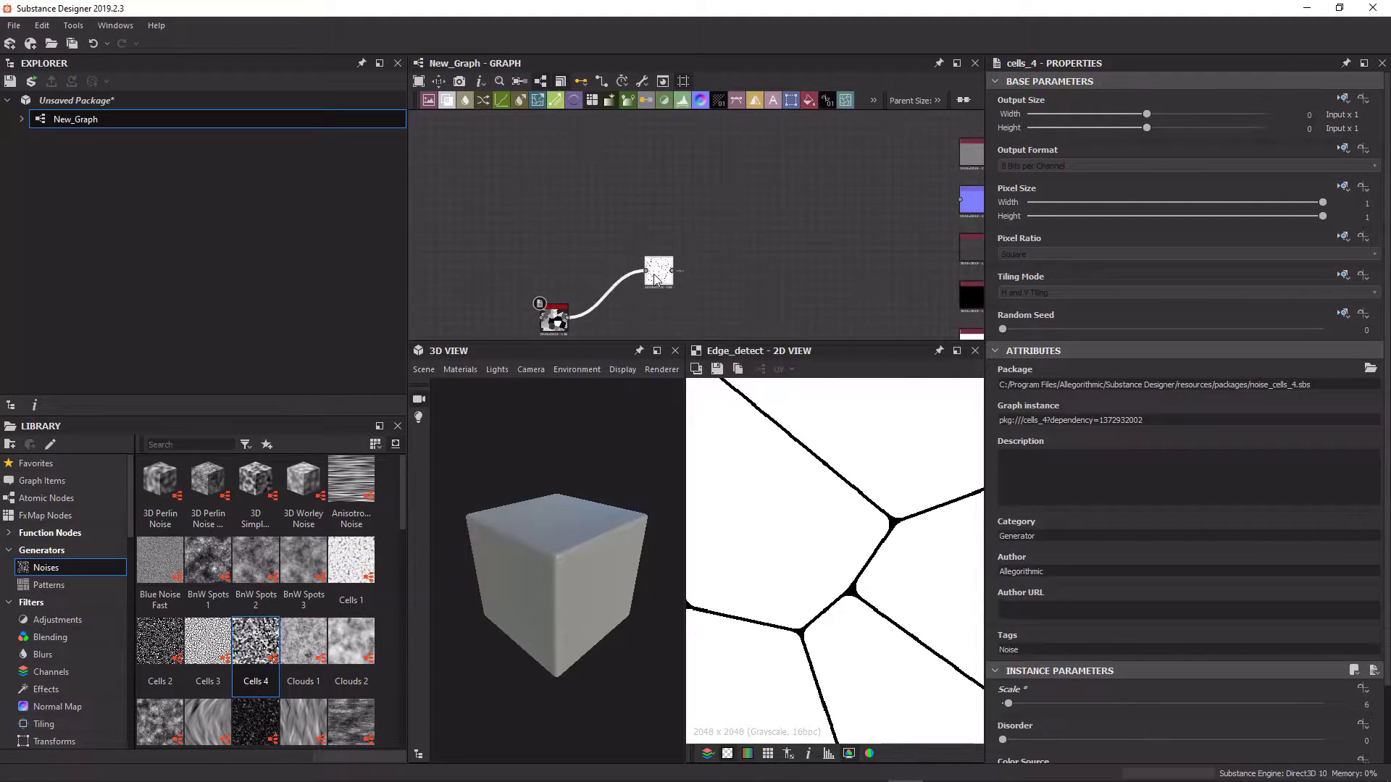
Add a Cells 1 noise node to the graph and increase its scale.
{"action": "left_click_drag", "start_coordinate": [159, 641], "coordinate": [449, 462]}
{"action": "left_click_drag", "start_coordinate": [208, 641], "coordinate": [621, 291]}
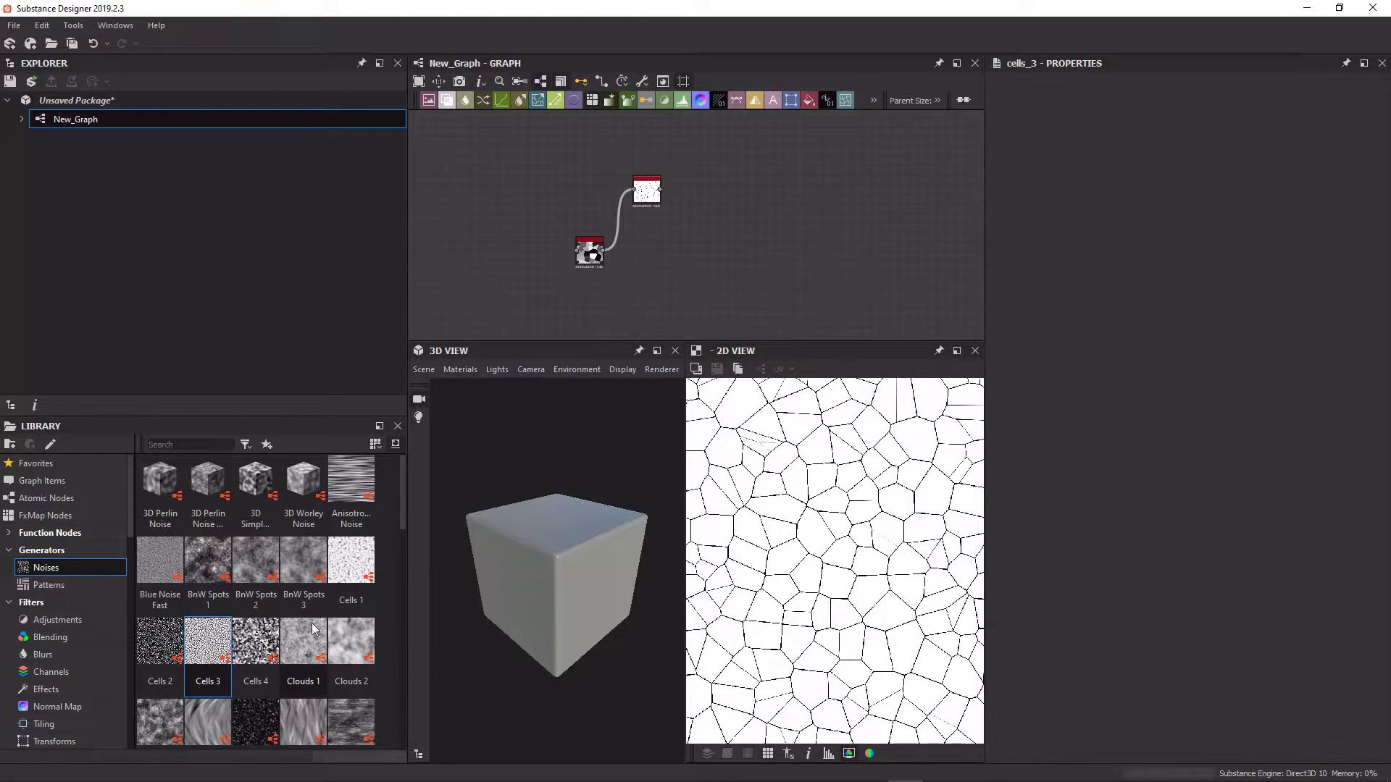
{"action": "left_click_drag", "start_coordinate": [352, 562], "coordinate": [683, 286]}
{"action": "double_click", "coordinate": [683, 285]}
{"action": "middle_click_drag", "start_coordinate": [729, 261], "coordinate": [667, 255]}
{"action": "left_click_drag", "start_coordinate": [1041, 704], "coordinate": [1138, 703]}
{"action": "scroll", "coordinate": [629, 277], "scroll_direction": "up", "scroll_amount": 4}
Duplicate the Cells 1 node and give the copy a different random seed.
{"action": "left_click_drag", "start_coordinate": [620, 283], "coordinate": [582, 276]}
{"action": "key", "text": "ctrl+c"}
{"action": "key", "text": "ctrl+v"}
{"action": "scroll", "coordinate": [652, 195], "scroll_direction": "down", "scroll_amount": 4}
{"action": "left_click_drag", "start_coordinate": [1002, 329], "coordinate": [1130, 330]}
{"action": "left_click_drag", "start_coordinate": [582, 277], "coordinate": [595, 284]}
Add a Blend node and connect both Cells 1 nodes to its foreground and background inputs.
{"action": "key", "text": "space"}
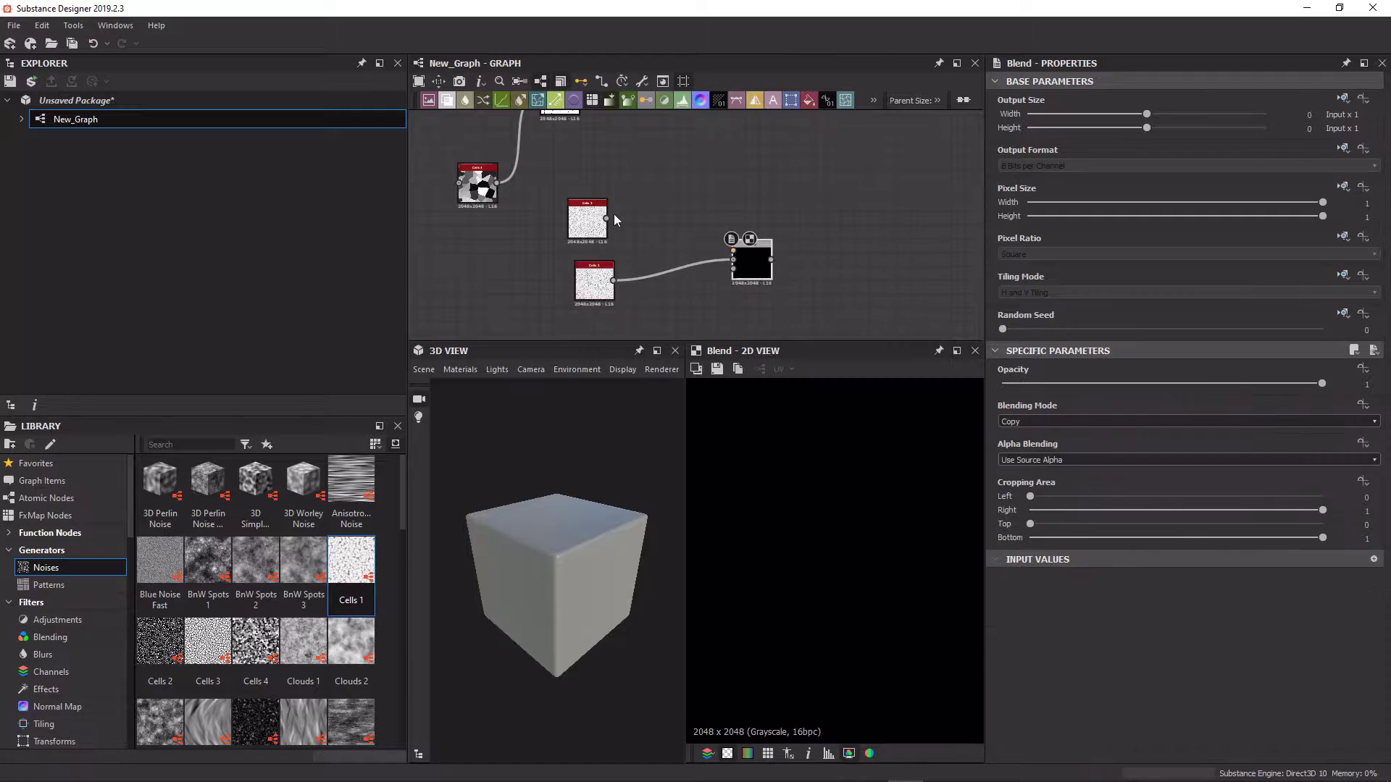
{"action": "left_click_drag", "start_coordinate": [584, 222], "coordinate": [625, 221]}
{"action": "left_click_drag", "start_coordinate": [648, 219], "coordinate": [733, 251]}
{"action": "scroll", "coordinate": [1067, 671], "scroll_direction": "down", "scroll_amount": 2}
{"action": "scroll", "coordinate": [1067, 671], "scroll_direction": "up", "scroll_amount": 2}
{"action": "left_click", "coordinate": [755, 260]}
Try Max (Lighten) against Multiply as the Blend node's blending mode and settle on Multiply.
{"action": "left_click", "coordinate": [1051, 422]}
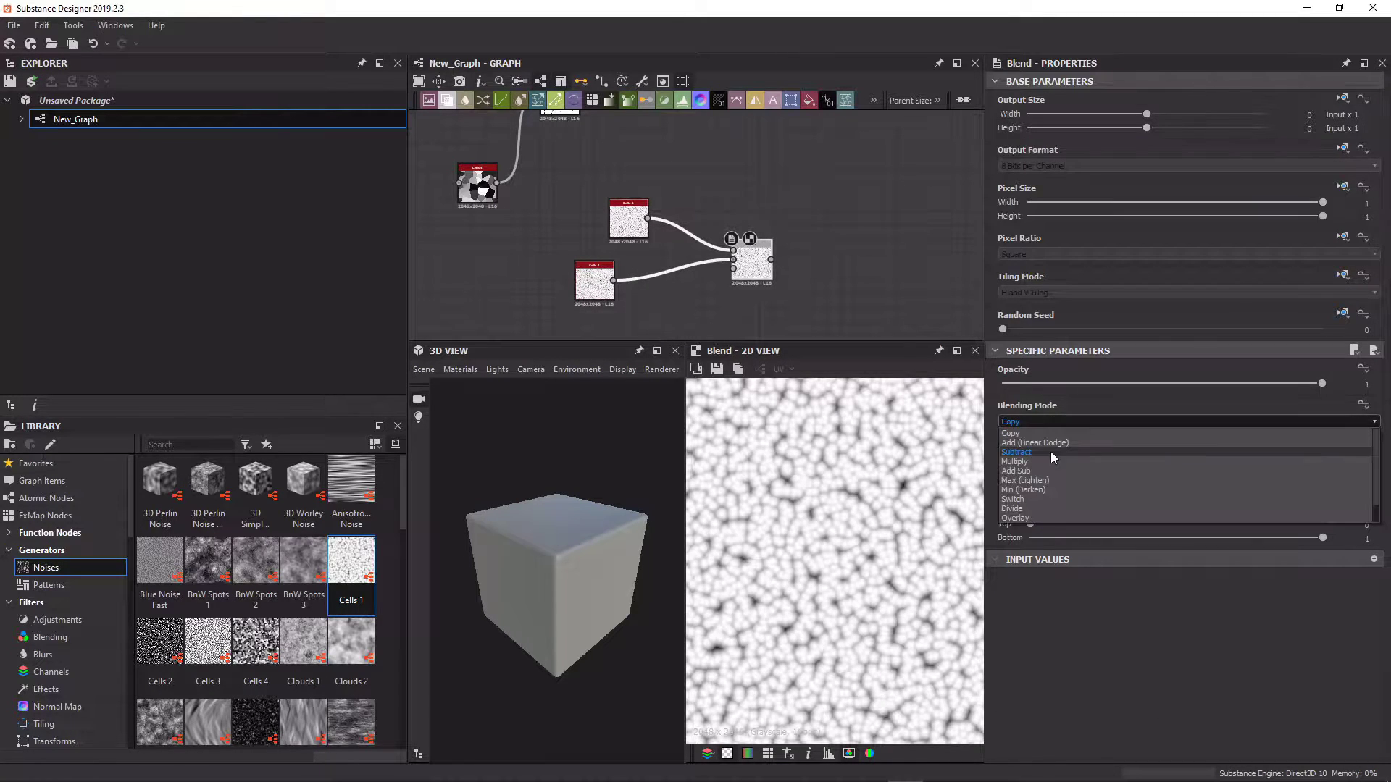
{"action": "left_click", "coordinate": [1050, 462]}
{"action": "scroll", "coordinate": [833, 558], "scroll_direction": "up", "scroll_amount": 4}
{"action": "scroll", "coordinate": [1055, 419], "scroll_direction": "down", "scroll_amount": 1}
{"action": "left_click", "coordinate": [1053, 420]}
{"action": "left_click", "coordinate": [1036, 479]}
{"action": "left_click", "coordinate": [1043, 421]}
{"action": "left_click", "coordinate": [1040, 462]}
Duplicate a Cells 1 node and the Blend node, and combine the third Cells 1 with the first blend's output.
{"action": "left_click", "coordinate": [596, 284]}
{"action": "key", "text": "ctrl+d"}
{"action": "left_click_drag", "start_coordinate": [623, 319], "coordinate": [703, 228]}
{"action": "left_click", "coordinate": [755, 261]}
{"action": "key", "text": "ctrl+d"}
{"action": "left_click_drag", "start_coordinate": [777, 250], "coordinate": [814, 222]}
{"action": "left_click_drag", "start_coordinate": [771, 260], "coordinate": [794, 209]}
Change the random seed of the third Cells 1 node to vary its pattern.
{"action": "left_click", "coordinate": [707, 198]}
{"action": "left_click_drag", "start_coordinate": [1163, 331], "coordinate": [1194, 332]}
{"action": "scroll", "coordinate": [869, 487], "scroll_direction": "down", "scroll_amount": 4}
{"action": "scroll", "coordinate": [865, 485], "scroll_direction": "up", "scroll_amount": 3}
{"action": "scroll", "coordinate": [285, 555], "scroll_direction": "down", "scroll_amount": 4}
{"action": "scroll", "coordinate": [295, 545], "scroll_direction": "up", "scroll_amount": 4}
Add a BnW Spots 2 noise node beside the blends and set its random seed to 6.
{"action": "left_click_drag", "start_coordinate": [255, 561], "coordinate": [834, 300]}
{"action": "double_click", "coordinate": [834, 300]}
{"action": "middle_click_drag", "start_coordinate": [835, 223], "coordinate": [659, 249]}
{"action": "scroll", "coordinate": [659, 250], "scroll_direction": "up", "scroll_amount": 1}
{"action": "left_click_drag", "start_coordinate": [1004, 332], "coordinate": [1195, 331]}
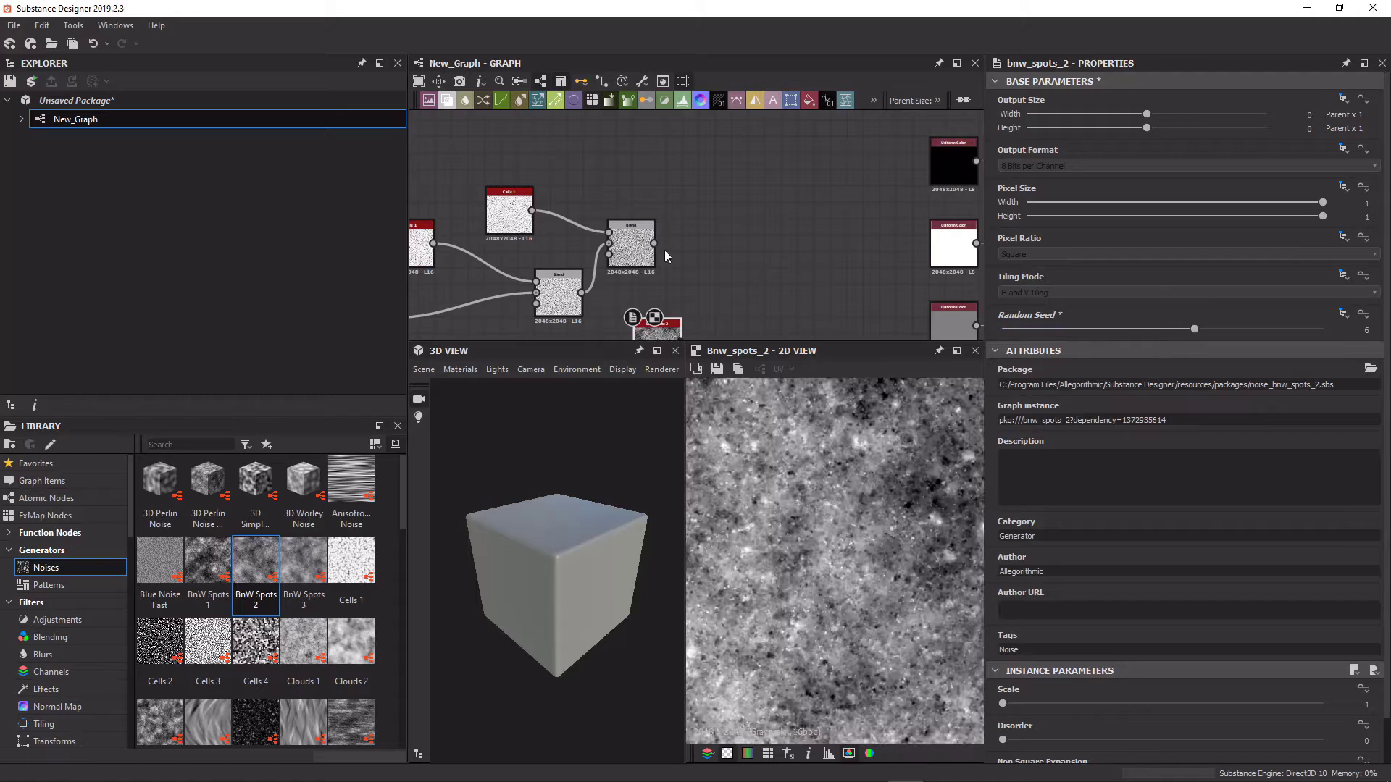
Blend BnW Spots 2 with the combined cells in a new Blend node using Multiply at 0.35 opacity.
{"action": "left_click_drag", "start_coordinate": [631, 245], "coordinate": [640, 245]}
{"action": "left_click_drag", "start_coordinate": [664, 244], "coordinate": [767, 260]}
{"action": "double_click", "coordinate": [789, 263]}
{"action": "left_click", "coordinate": [1188, 422]}
{"action": "left_click", "coordinate": [1055, 474]}
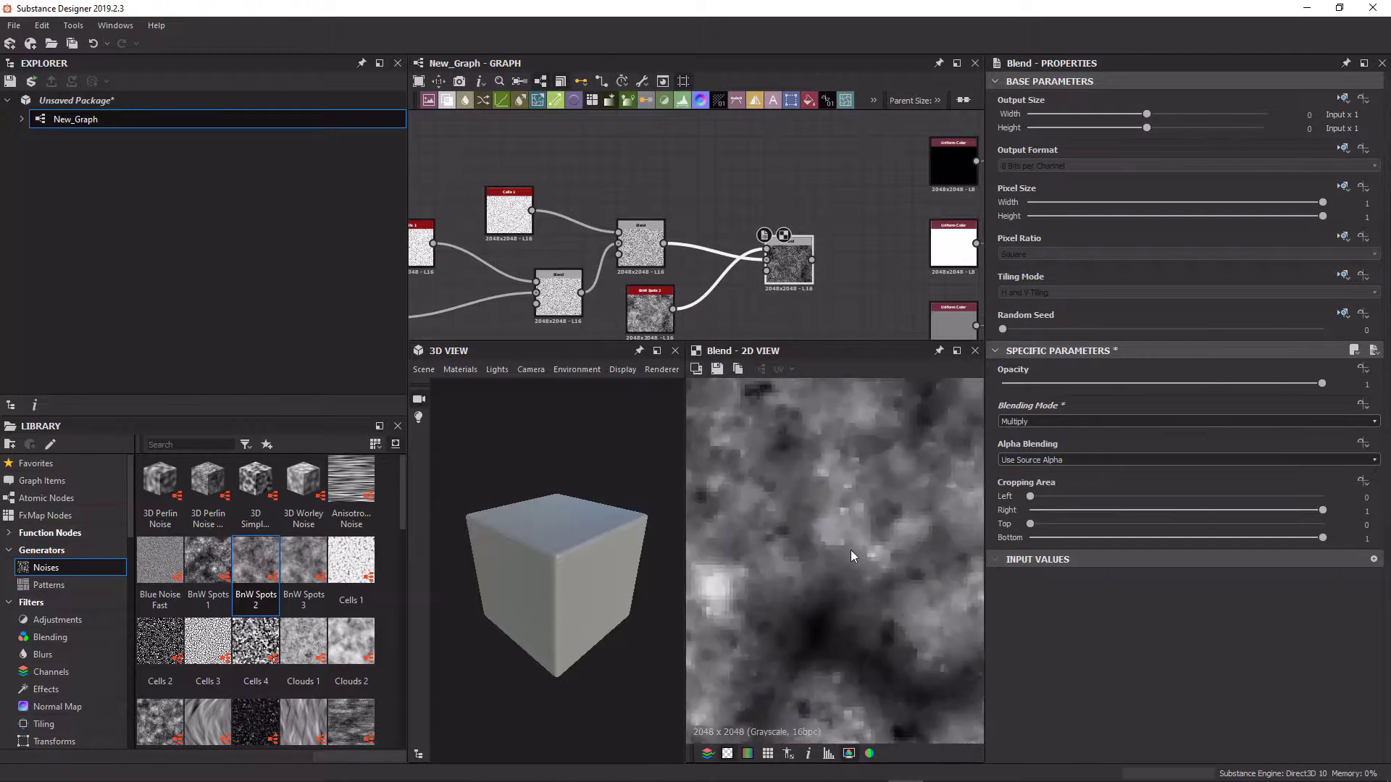
{"action": "left_click_drag", "start_coordinate": [1322, 384], "coordinate": [1114, 384]}
Add a Slope Blur Grayscale node fed by the Edge Detect output.
{"action": "scroll", "coordinate": [762, 204], "scroll_direction": "down", "scroll_amount": 3}
{"action": "middle_click_drag", "start_coordinate": [762, 205], "coordinate": [696, 192]}
{"action": "scroll", "coordinate": [699, 199], "scroll_direction": "down", "scroll_amount": 3}
{"action": "scroll", "coordinate": [535, 256], "scroll_direction": "up", "scroll_amount": 6}
{"action": "middle_click_drag", "start_coordinate": [534, 256], "coordinate": [467, 268]}
{"action": "scroll", "coordinate": [577, 211], "scroll_direction": "up", "scroll_amount": 1}
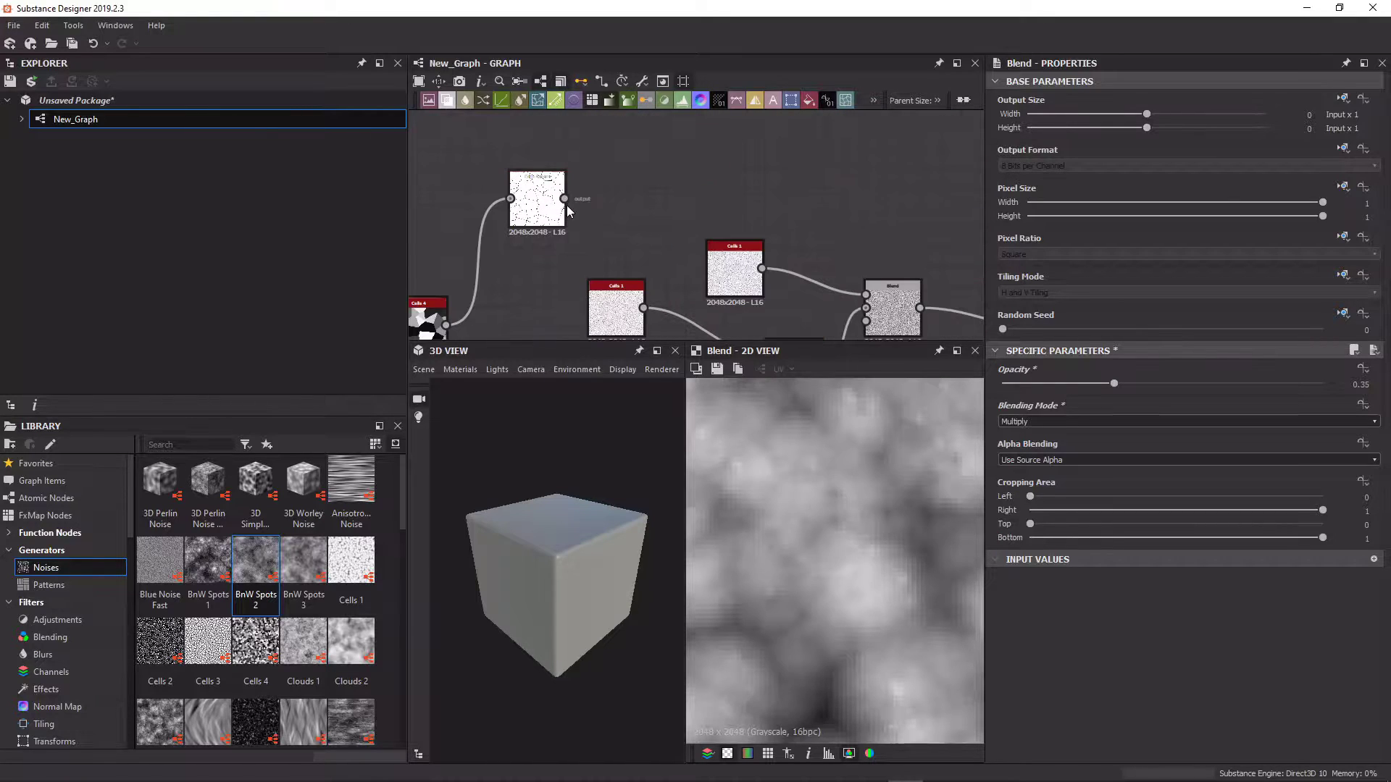
{"action": "left_click_drag", "start_coordinate": [565, 199], "coordinate": [721, 166]}
{"action": "type", "text": "sl"}
{"action": "key", "text": "Return"}
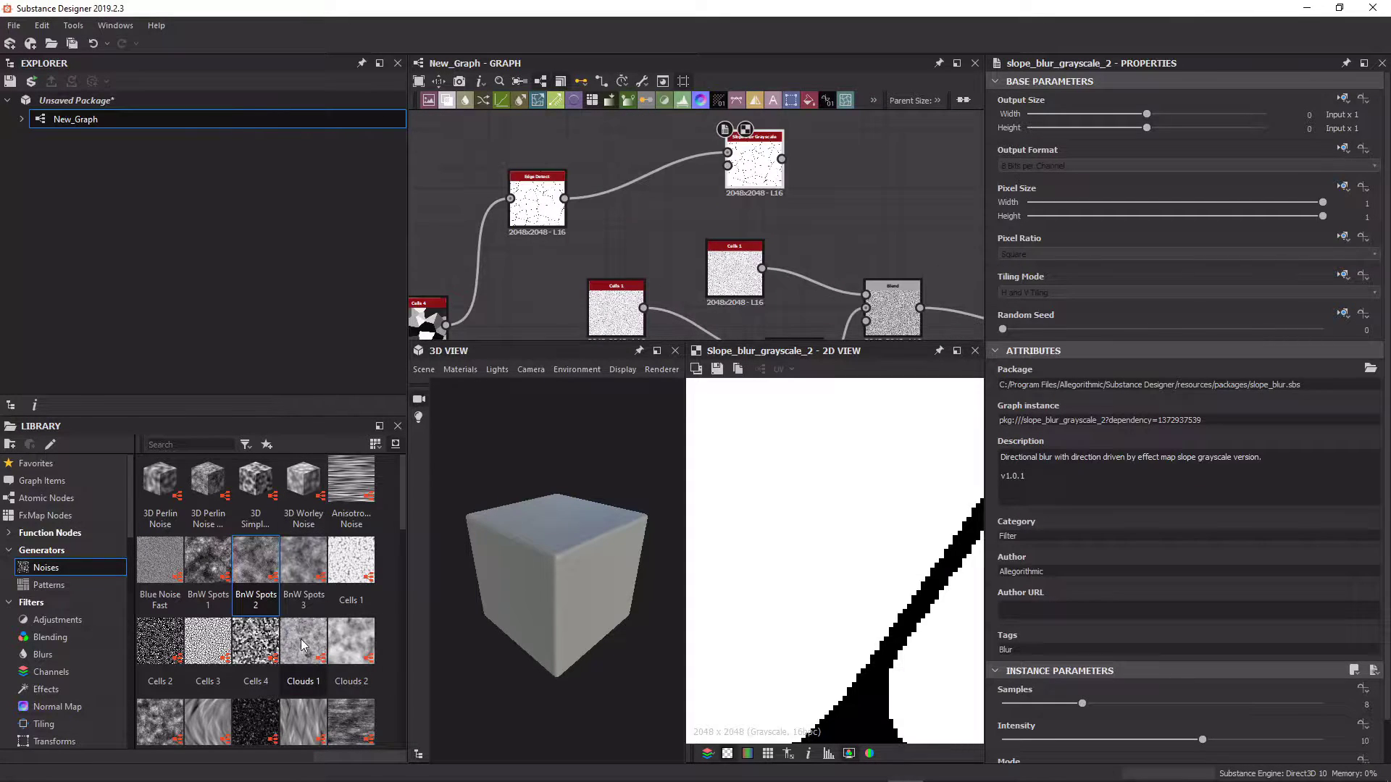
Add a Clouds 1 noise as the slope input of Slope Blur Grayscale and set samples to 1 and intensity to 0.01.
{"action": "left_click_drag", "start_coordinate": [297, 649], "coordinate": [518, 277]}
{"action": "left_click_drag", "start_coordinate": [545, 277], "coordinate": [728, 165]}
{"action": "double_click", "coordinate": [769, 176]}
{"action": "left_click_drag", "start_coordinate": [1082, 703], "coordinate": [1005, 707]}
{"action": "left_click_drag", "start_coordinate": [1203, 740], "coordinate": [1003, 740]}
{"action": "scroll", "coordinate": [861, 610], "scroll_direction": "down", "scroll_amount": 5}
{"action": "scroll", "coordinate": [885, 648], "scroll_direction": "down", "scroll_amount": 7}
{"action": "scroll", "coordinate": [885, 647], "scroll_direction": "up", "scroll_amount": 3}
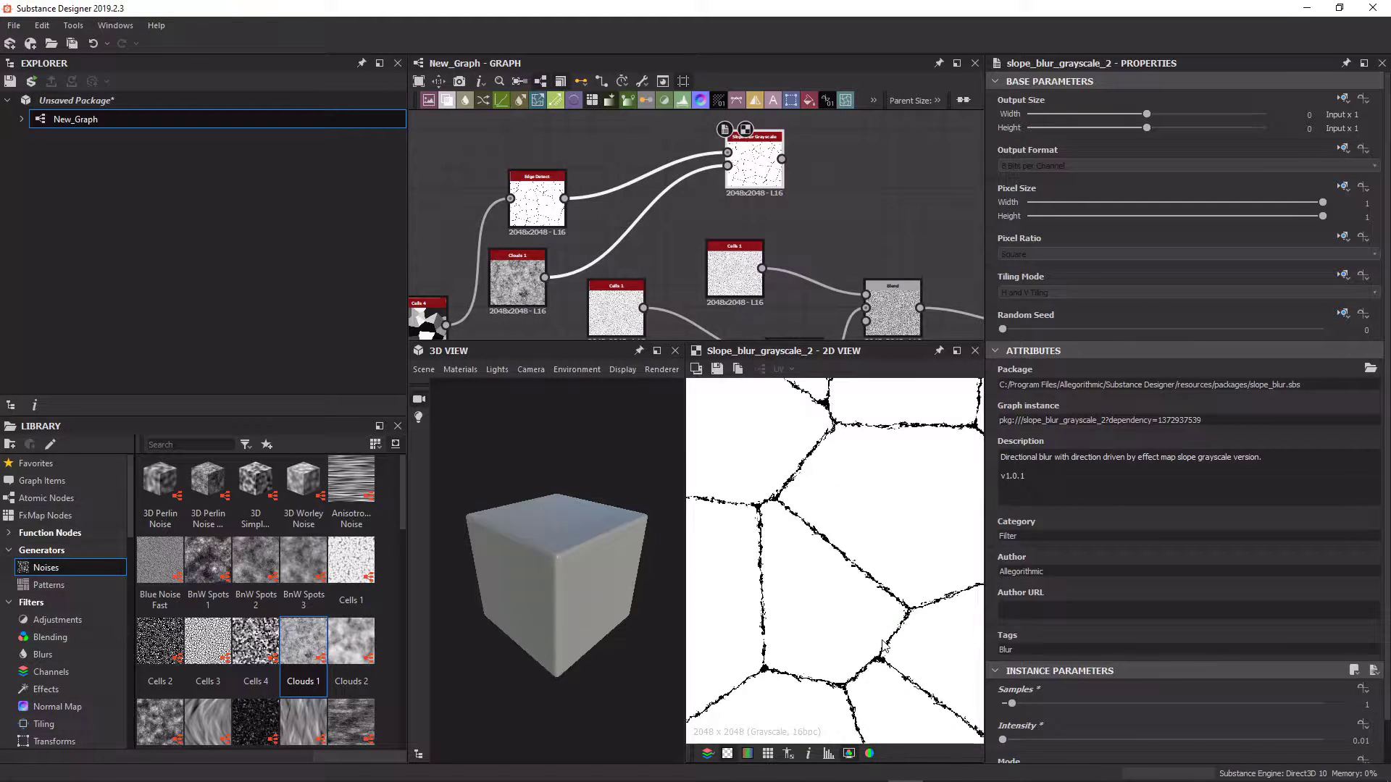
Place a Clouds 2 noise and add a Levels node between the final Blend and the Normal node.
{"action": "left_click_drag", "start_coordinate": [859, 192], "coordinate": [862, 190]}
{"action": "middle_click_drag", "start_coordinate": [862, 173], "coordinate": [680, 202]}
{"action": "scroll", "coordinate": [680, 203], "scroll_direction": "down", "scroll_amount": 3}
{"action": "left_click_drag", "start_coordinate": [435, 164], "coordinate": [693, 219]}
{"action": "scroll", "coordinate": [605, 215], "scroll_direction": "up", "scroll_amount": 4}
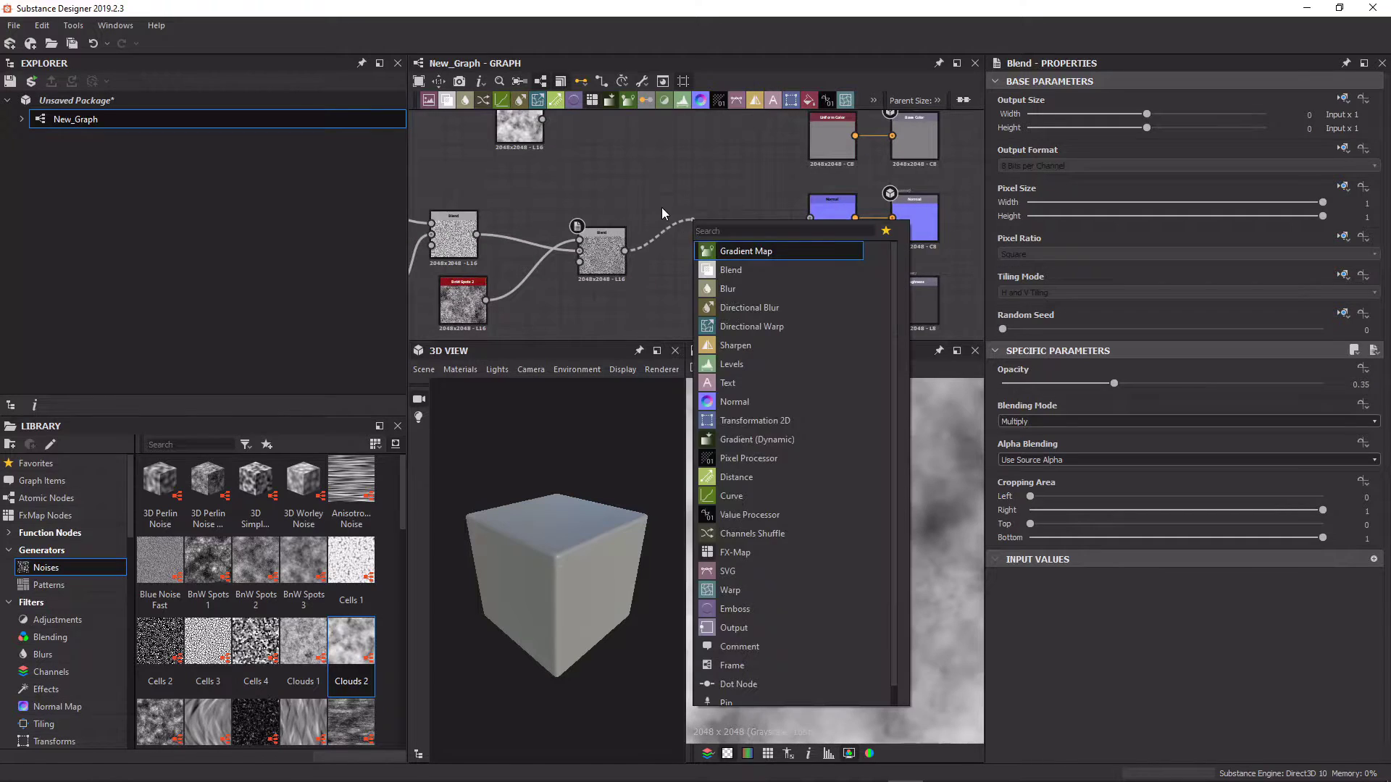
{"action": "left_click", "coordinate": [770, 364]}
{"action": "left_click_drag", "start_coordinate": [704, 623], "coordinate": [709, 605]}
{"action": "scroll", "coordinate": [709, 277], "scroll_direction": "up", "scroll_amount": 4}
Raise the Levels node's black output level to about mid-range to soften the leather grain on the 3D model.
{"action": "left_click_drag", "start_coordinate": [1189, 409], "coordinate": [1157, 409]}
{"action": "scroll", "coordinate": [580, 571], "scroll_direction": "up", "scroll_amount": 3}
{"action": "left_click_drag", "start_coordinate": [1016, 413], "coordinate": [1010, 412]}
{"action": "mouse_move", "coordinate": [1368, 410]}
{"action": "left_mouse_down"}
{"action": "mouse_move", "coordinate": [1251, 413]}
{"action": "mouse_move", "coordinate": [1369, 411]}
{"action": "left_mouse_up"}
{"action": "left_click_drag", "start_coordinate": [1012, 540], "coordinate": [1207, 540]}
{"action": "scroll", "coordinate": [578, 689], "scroll_direction": "down", "scroll_amount": 4}
{"action": "left_click_drag", "start_coordinate": [578, 688], "coordinate": [479, 659]}
{"action": "scroll", "coordinate": [481, 661], "scroll_direction": "up", "scroll_amount": 5}
{"action": "scroll", "coordinate": [565, 203], "scroll_direction": "down", "scroll_amount": 5}
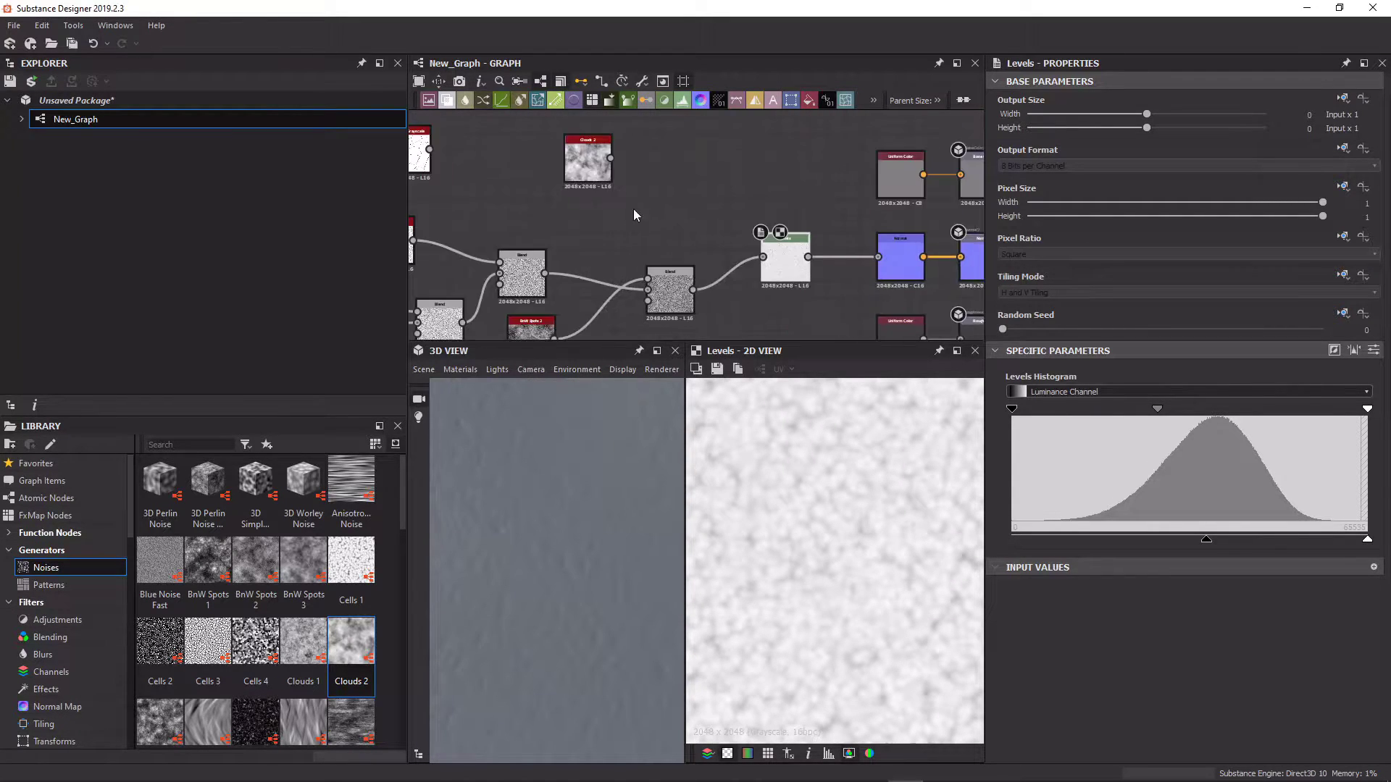
Add a Blend node combining the slope-blurred crack lines with the previous blend, using the Multiply mode.
{"action": "middle_click_drag", "start_coordinate": [562, 192], "coordinate": [612, 229]}
{"action": "left_click_drag", "start_coordinate": [503, 192], "coordinate": [808, 215]}
{"action": "left_click", "coordinate": [840, 267]}
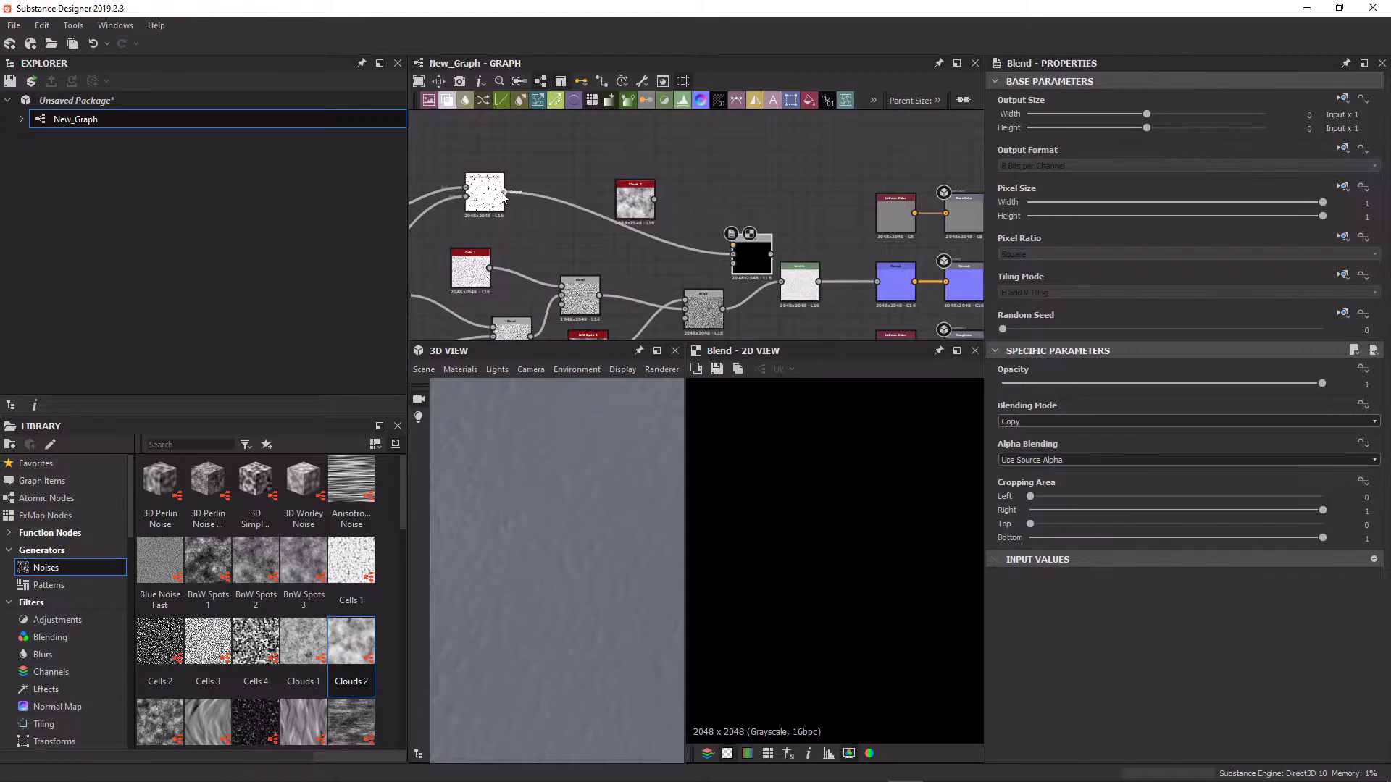
{"action": "left_click_drag", "start_coordinate": [505, 193], "coordinate": [733, 245]}
{"action": "left_click_drag", "start_coordinate": [723, 310], "coordinate": [733, 254]}
{"action": "scroll", "coordinate": [757, 283], "scroll_direction": "up", "scroll_amount": 3}
{"action": "left_click", "coordinate": [1059, 421]}
{"action": "left_click", "coordinate": [1047, 460]}
Set the new Blend's opacity to 0.4 and shift the Levels node aside.
{"action": "scroll", "coordinate": [823, 280], "scroll_direction": "up", "scroll_amount": 3}
{"action": "scroll", "coordinate": [833, 521], "scroll_direction": "up", "scroll_amount": 6}
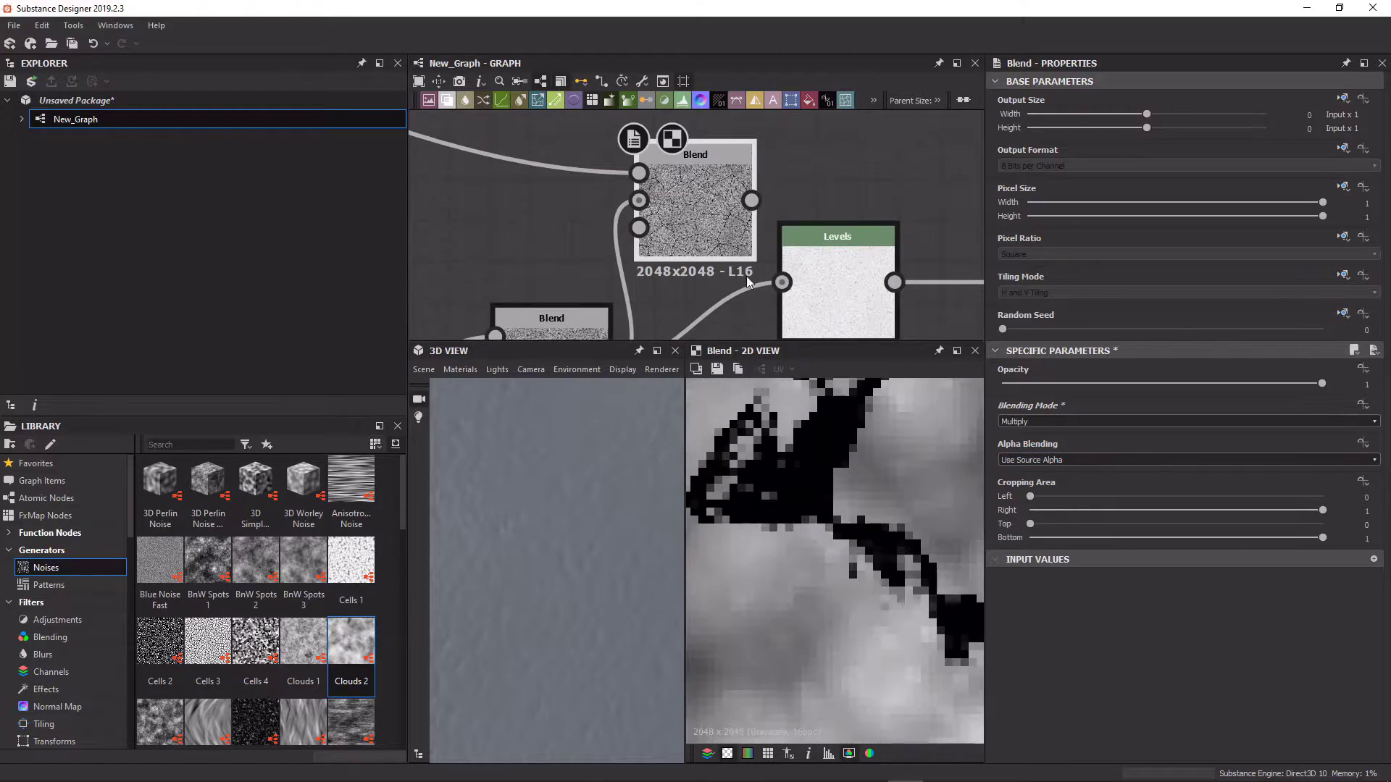
{"action": "middle_click_drag", "start_coordinate": [737, 293], "coordinate": [747, 230]}
{"action": "left_click_drag", "start_coordinate": [1322, 383], "coordinate": [1130, 383]}
{"action": "scroll", "coordinate": [825, 476], "scroll_direction": "down", "scroll_amount": 6}
{"action": "scroll", "coordinate": [859, 511], "scroll_direction": "up", "scroll_amount": 2}
{"action": "scroll", "coordinate": [829, 190], "scroll_direction": "down", "scroll_amount": 1}
{"action": "left_click_drag", "start_coordinate": [829, 190], "coordinate": [819, 223]}
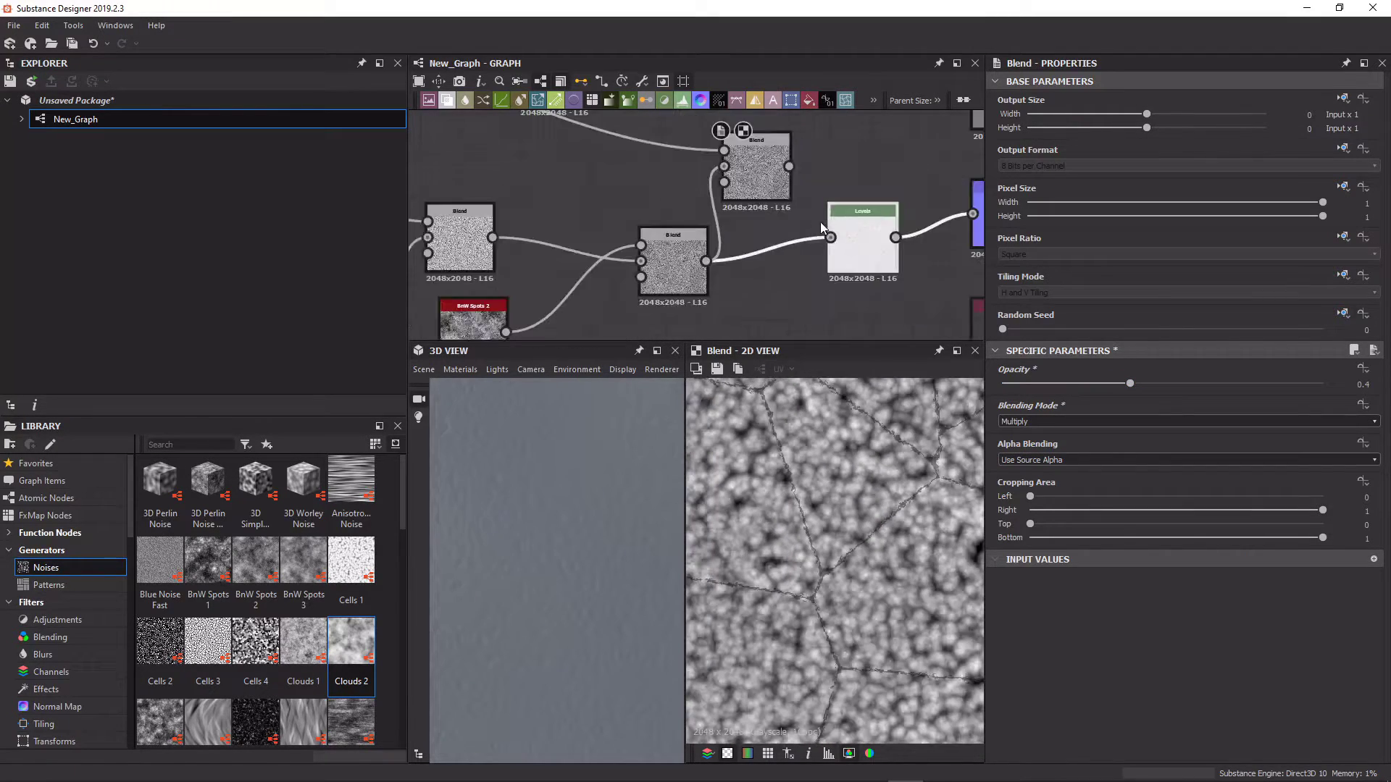
{"action": "scroll", "coordinate": [819, 223], "scroll_direction": "down", "scroll_amount": 2}
{"action": "middle_click_drag", "start_coordinate": [819, 223], "coordinate": [710, 249]}
{"action": "double_click", "coordinate": [762, 275]}
Insert a Warp node after Slope Blur Grayscale and feed a Clouds 2 noise into its gradient input.
{"action": "middle_click_drag", "start_coordinate": [527, 184], "coordinate": [837, 233]}
{"action": "left_click_drag", "start_coordinate": [624, 179], "coordinate": [698, 242]}
{"action": "type", "text": "w"}
{"action": "left_click", "coordinate": [735, 271]}
{"action": "middle_click_drag", "start_coordinate": [871, 279], "coordinate": [790, 239]}
{"action": "left_click_drag", "start_coordinate": [685, 207], "coordinate": [688, 155]}
{"action": "double_click", "coordinate": [948, 231]}
{"action": "left_click_drag", "start_coordinate": [589, 211], "coordinate": [589, 208]}
{"action": "double_click", "coordinate": [589, 208]}
{"action": "left_click_drag", "start_coordinate": [558, 258], "coordinate": [609, 186]}
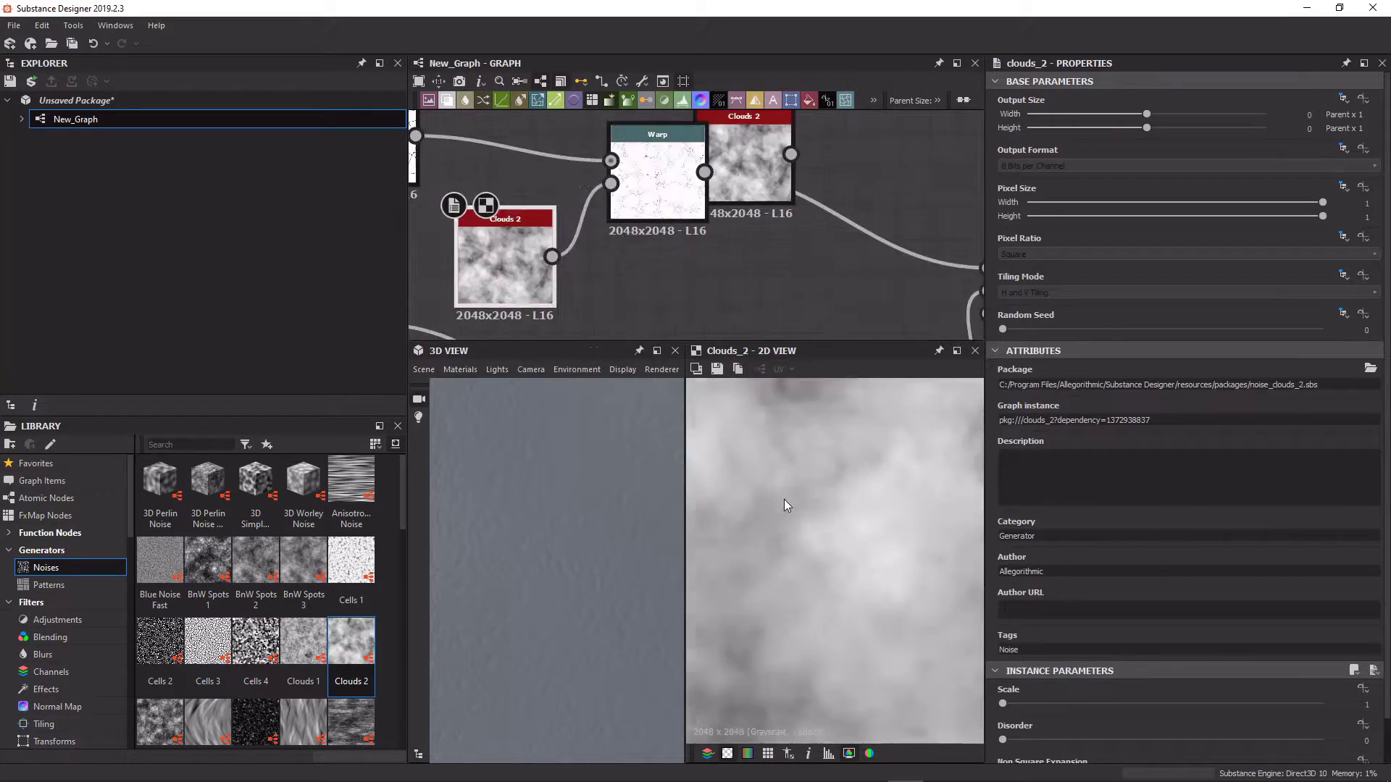
Compare the Slope Blur, Warp and Clouds 2 outputs and try a lower Warp intensity.
{"action": "scroll", "coordinate": [800, 523], "scroll_direction": "down", "scroll_amount": 3}
{"action": "scroll", "coordinate": [707, 320], "scroll_direction": "down", "scroll_amount": 3}
{"action": "left_click_drag", "start_coordinate": [740, 221], "coordinate": [813, 186]}
{"action": "double_click", "coordinate": [551, 195]}
{"action": "double_click", "coordinate": [501, 216]}
{"action": "double_click", "coordinate": [727, 230]}
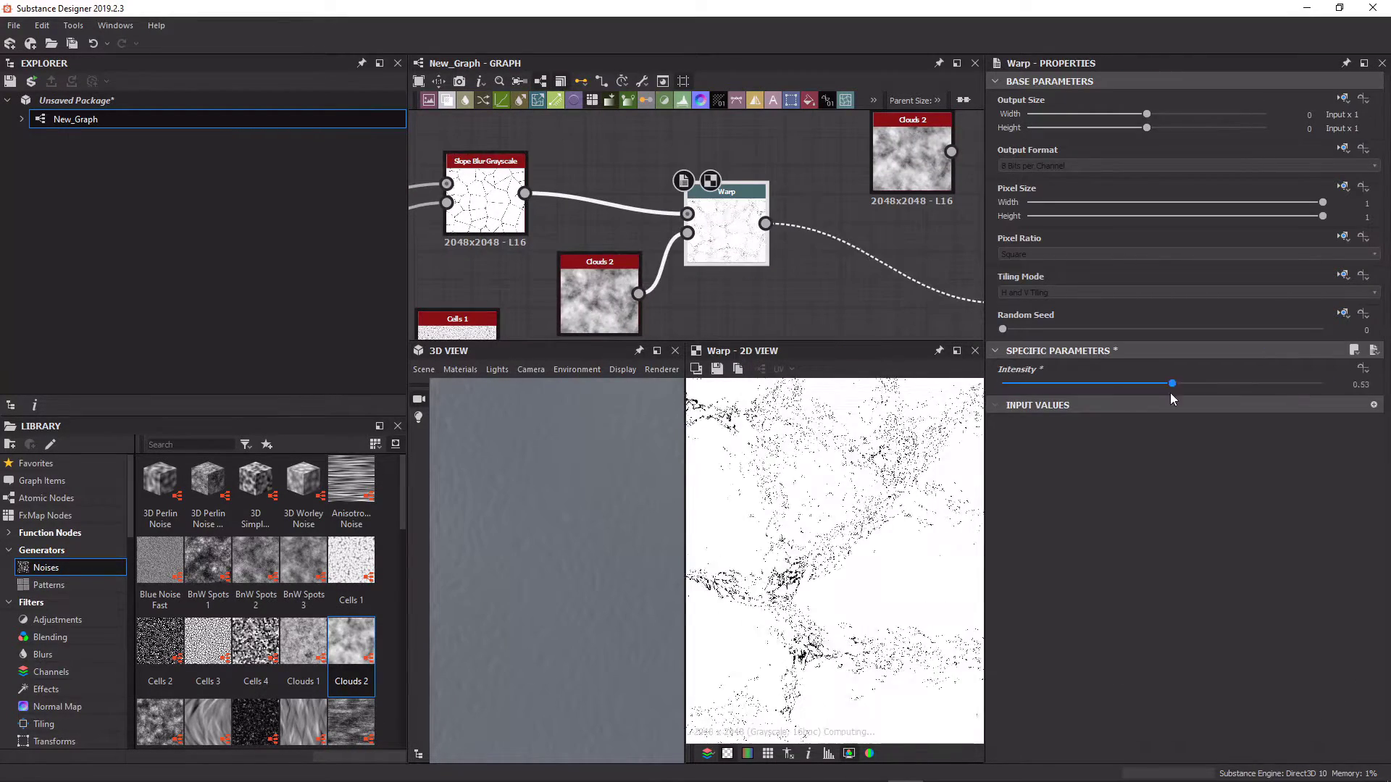
{"action": "double_click", "coordinate": [598, 293]}
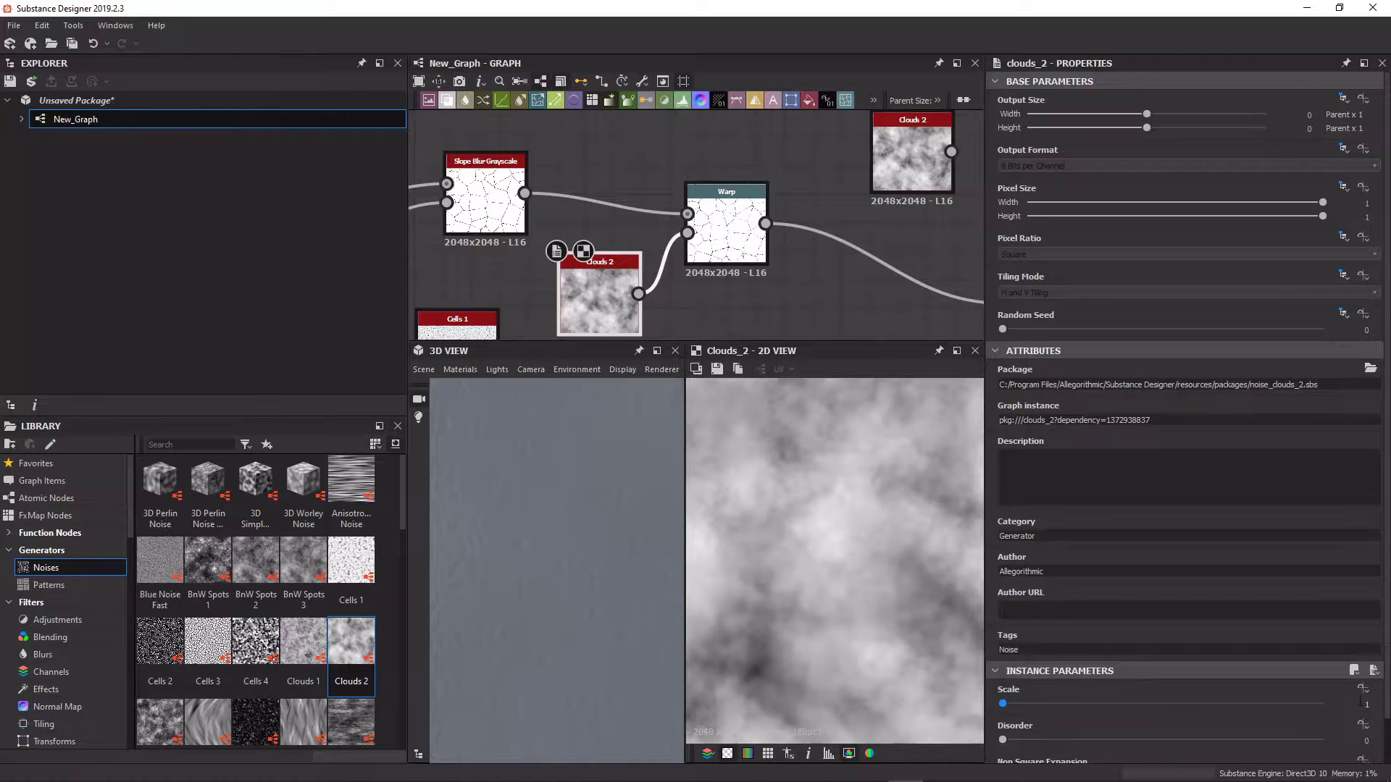
Add a Gaussian Spots 1 noise beside Clouds 2 and set its disorder to 0.23.
{"action": "scroll", "coordinate": [294, 614], "scroll_direction": "down", "scroll_amount": 6}
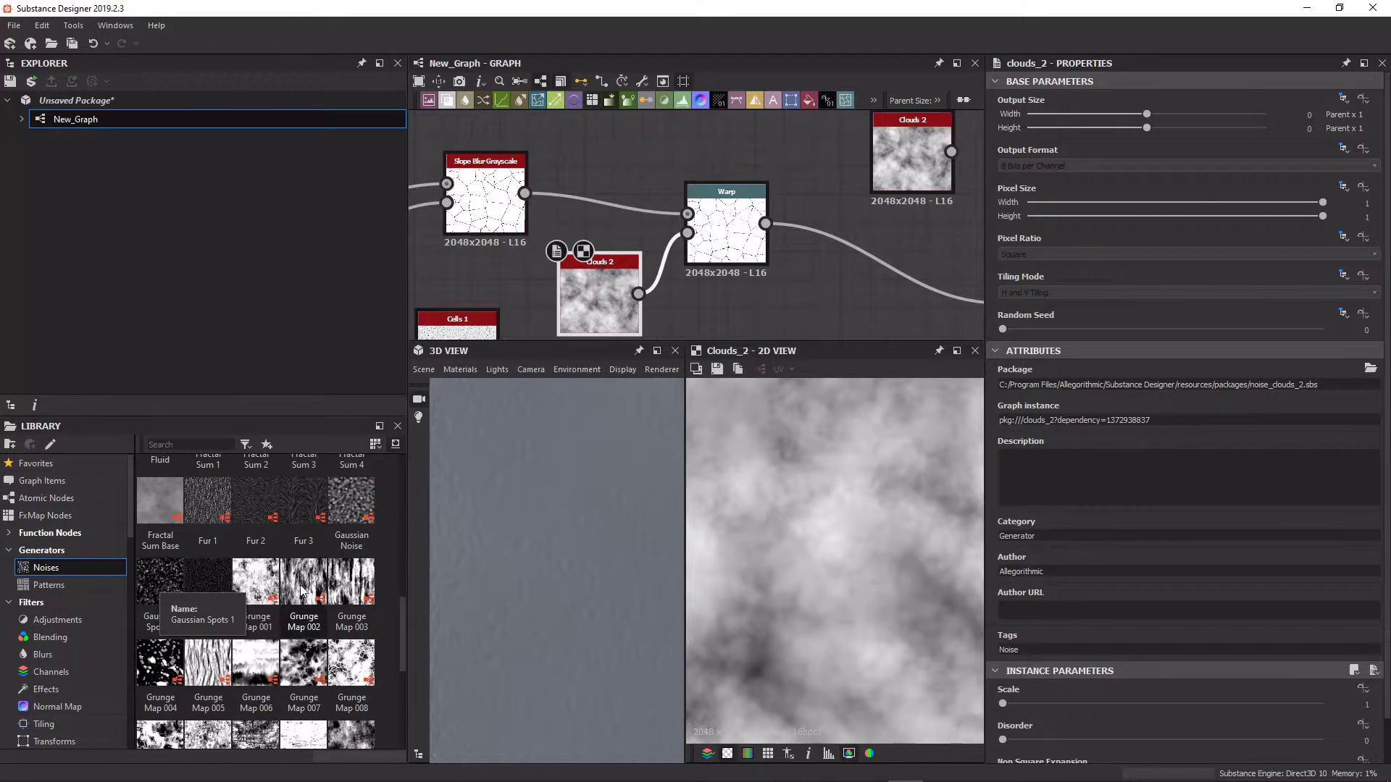
{"action": "double_click", "coordinate": [525, 307]}
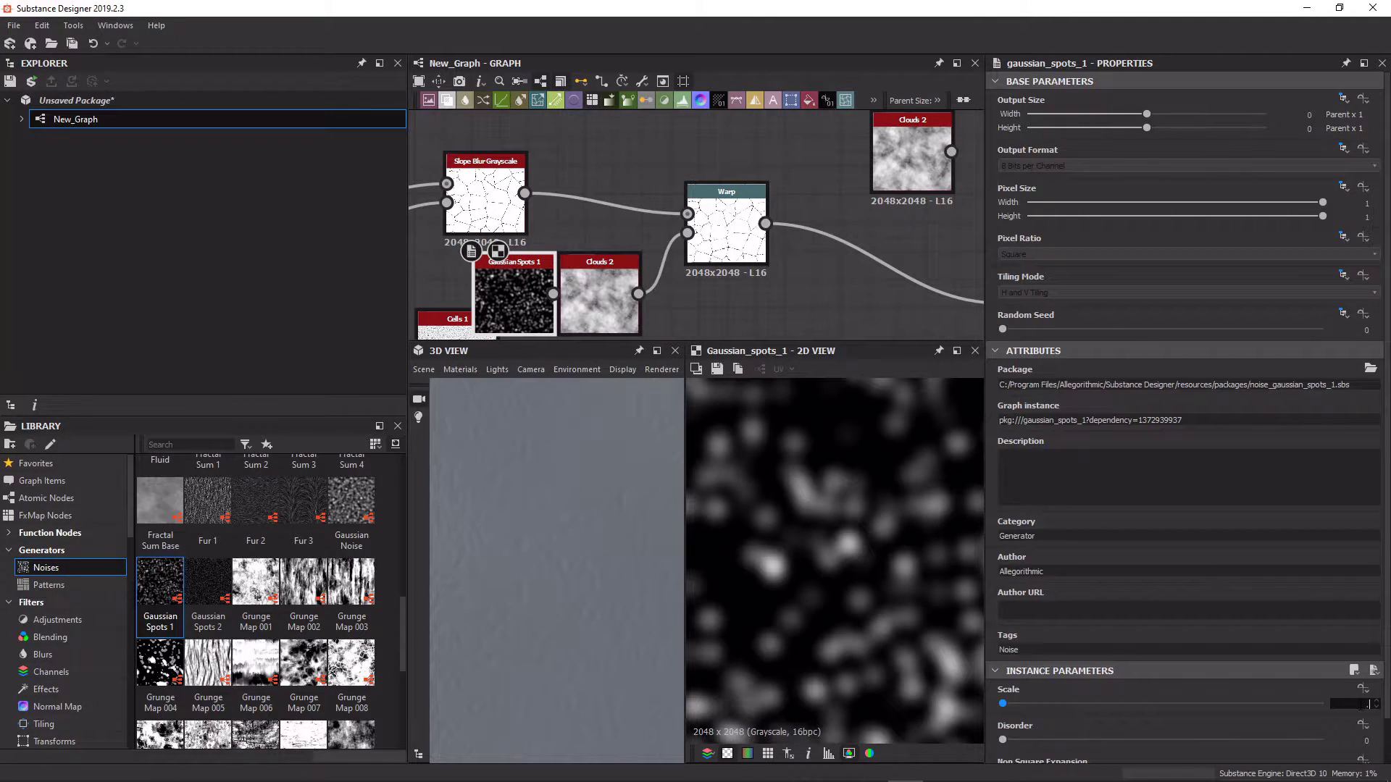
{"action": "left_click_drag", "start_coordinate": [1004, 740], "coordinate": [1076, 741]}
{"action": "key", "text": "f"}
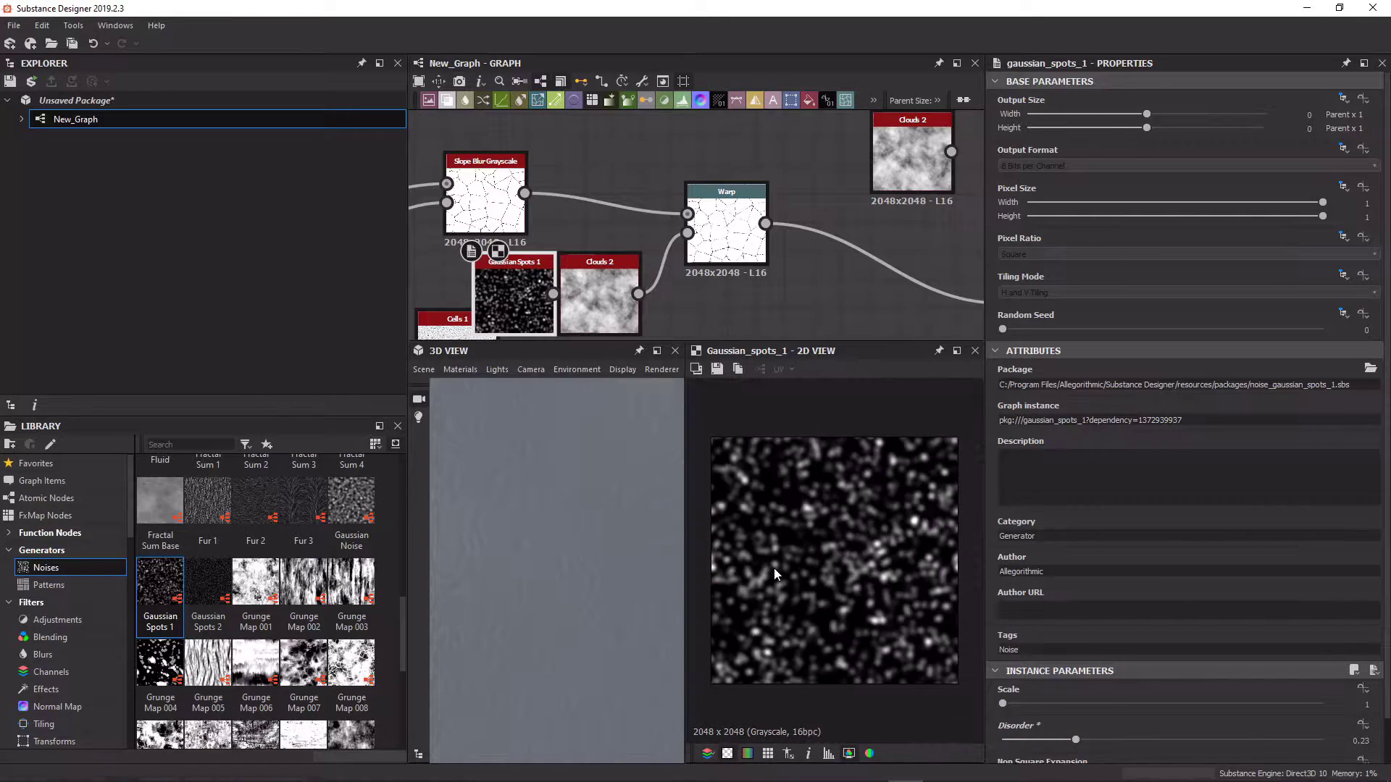
{"action": "scroll", "coordinate": [352, 499], "scroll_direction": "up", "scroll_amount": 6}
{"action": "scroll", "coordinate": [355, 478], "scroll_direction": "down", "scroll_amount": 7}
Replace the Clouds 2 noise driving the Warp with a Gaussian Noise node and adjust its scale.
{"action": "double_click", "coordinate": [685, 297]}
{"action": "left_click", "coordinate": [600, 297]}
{"action": "key", "text": "Delete"}
{"action": "left_click_drag", "start_coordinate": [354, 476], "coordinate": [600, 297]}
{"action": "left_click_drag", "start_coordinate": [1159, 702], "coordinate": [1031, 702]}
{"action": "left_click_drag", "start_coordinate": [638, 295], "coordinate": [687, 233]}
{"action": "double_click", "coordinate": [726, 230]}
{"action": "scroll", "coordinate": [721, 320], "scroll_direction": "up", "scroll_amount": 3}
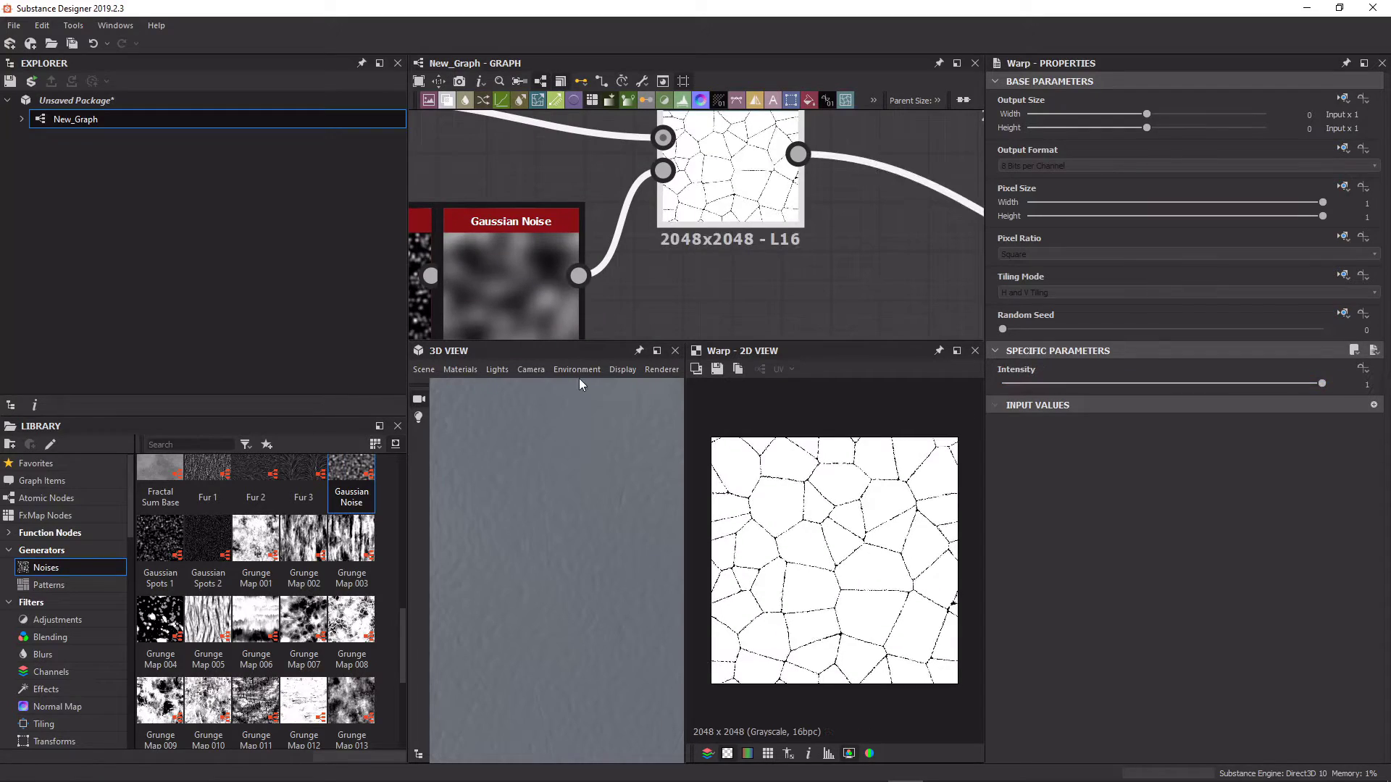
{"action": "left_click", "coordinate": [511, 283]}
{"action": "left_click_drag", "start_coordinate": [1031, 703], "coordinate": [1053, 703]}
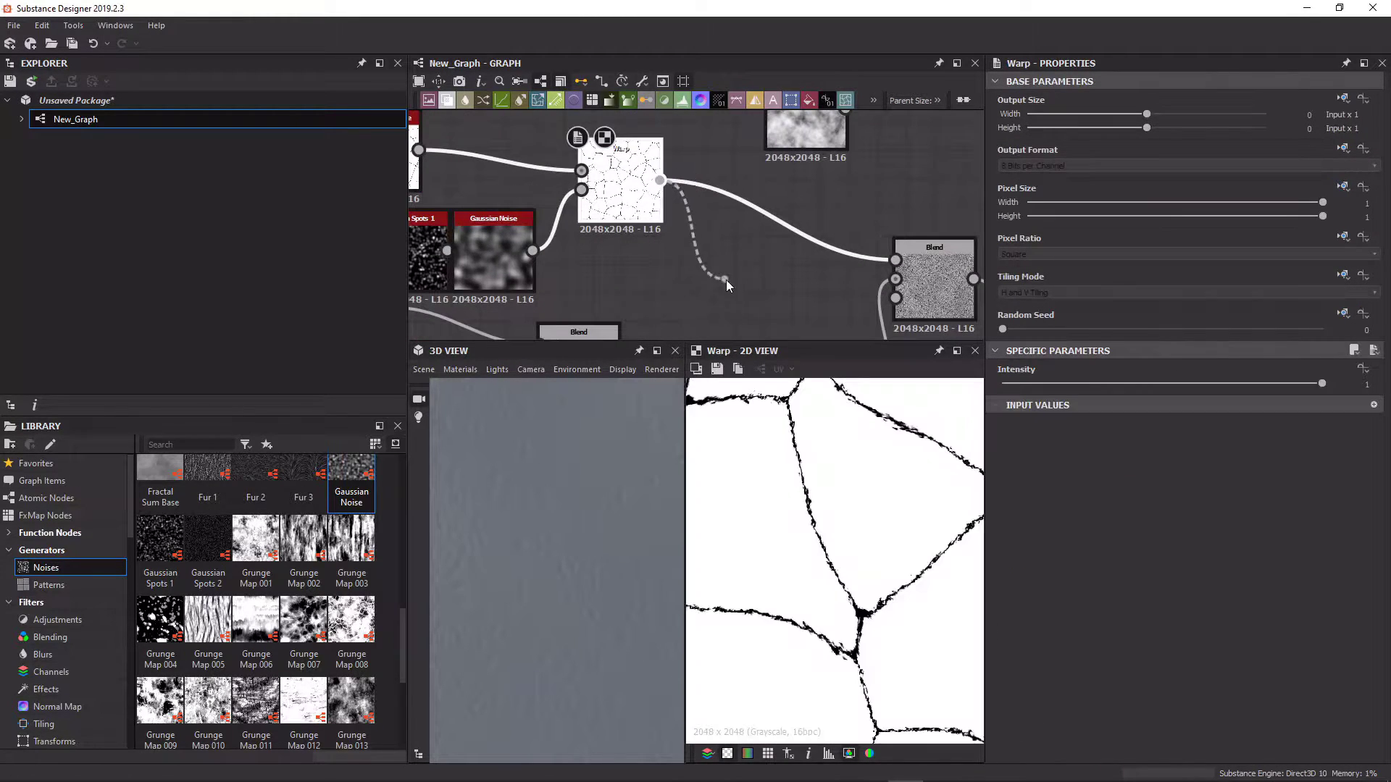
Insert a Blur node with intensity 1.13 between the Warp and the Blend's foreground input.
{"action": "left_click_drag", "start_coordinate": [725, 281], "coordinate": [726, 281]}
{"action": "left_click", "coordinate": [770, 319]}
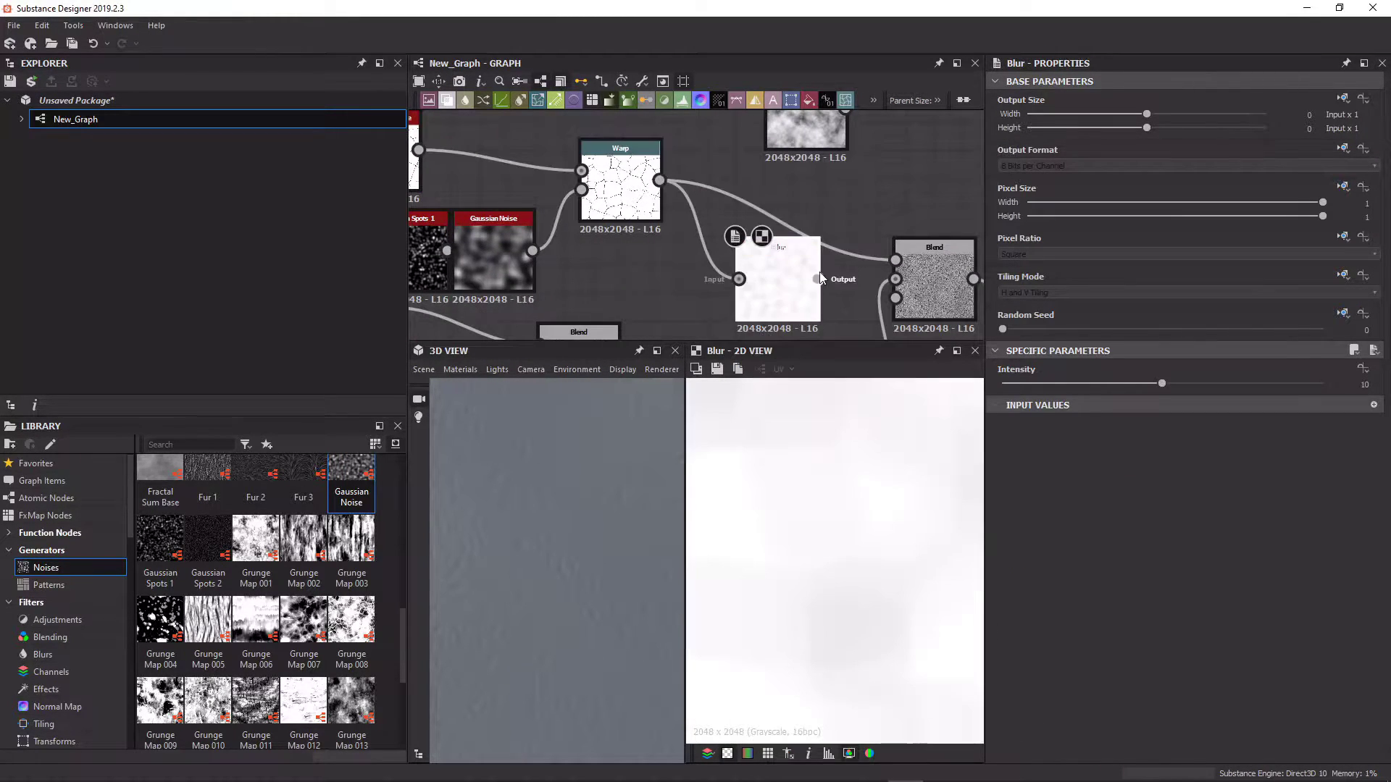
{"action": "left_click_drag", "start_coordinate": [1066, 384], "coordinate": [1022, 384]}
{"action": "scroll", "coordinate": [928, 462], "scroll_direction": "down", "scroll_amount": 5}
{"action": "scroll", "coordinate": [935, 288], "scroll_direction": "down", "scroll_amount": 1}
{"action": "middle_click_drag", "start_coordinate": [936, 288], "coordinate": [738, 263]}
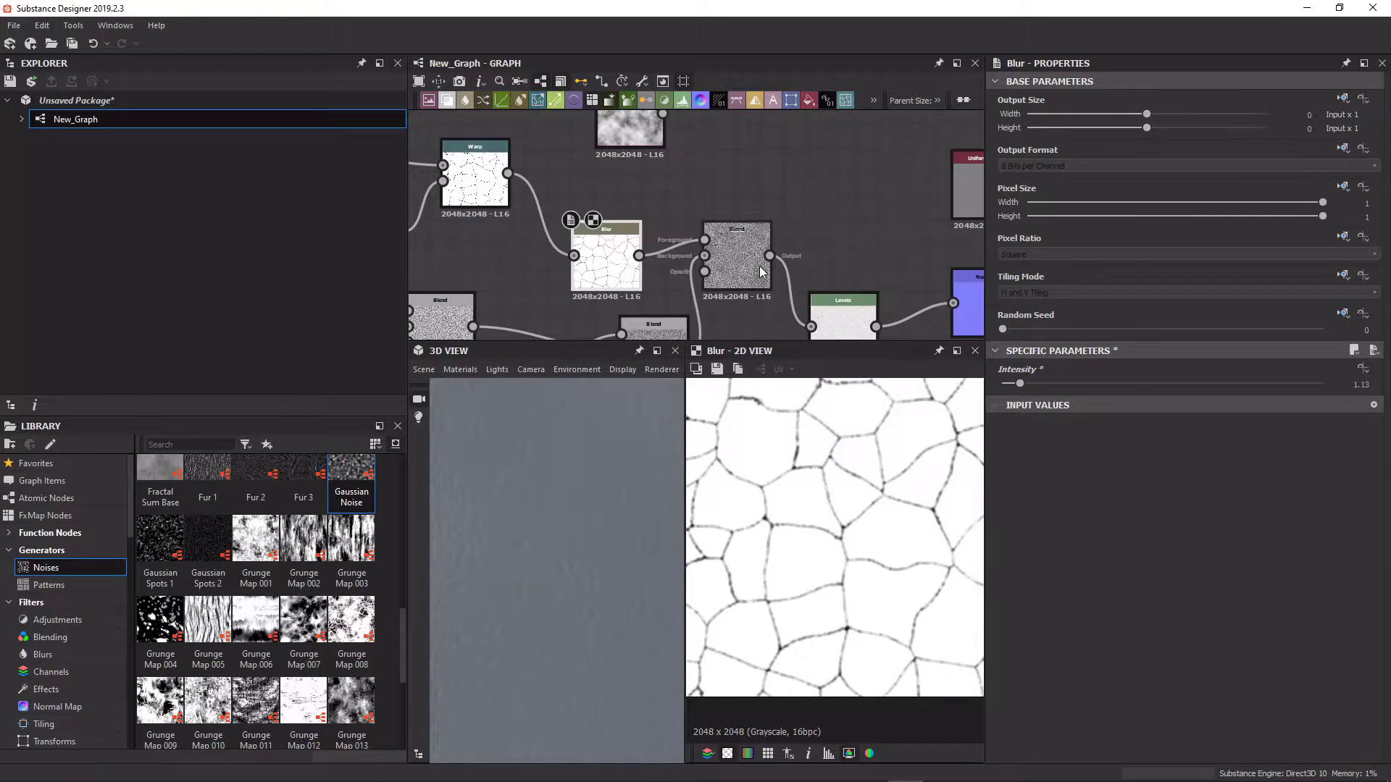
Try several blending modes and opacity levels on the crack-line Blend while checking the 3D model.
{"action": "double_click", "coordinate": [737, 263]}
{"action": "left_click_drag", "start_coordinate": [1356, 426], "coordinate": [1188, 398]}
{"action": "left_click", "coordinate": [1130, 422]}
{"action": "left_click", "coordinate": [1063, 500]}
{"action": "left_click_drag", "start_coordinate": [636, 535], "coordinate": [605, 500]}
{"action": "left_click_drag", "start_coordinate": [1188, 384], "coordinate": [1340, 395]}
{"action": "left_click", "coordinate": [1174, 421]}
{"action": "left_click", "coordinate": [1066, 510]}
{"action": "left_click", "coordinate": [1079, 422]}
{"action": "left_click", "coordinate": [1086, 520]}
{"action": "left_click", "coordinate": [1108, 422]}
{"action": "left_click", "coordinate": [1049, 511]}
{"action": "left_click", "coordinate": [1086, 422]}
{"action": "left_click", "coordinate": [1061, 448]}
{"action": "mouse_move", "coordinate": [629, 539]}
{"action": "left_mouse_down"}
{"action": "mouse_move", "coordinate": [612, 575]}
{"action": "mouse_move", "coordinate": [576, 542]}
{"action": "mouse_move", "coordinate": [625, 544]}
{"action": "left_mouse_up"}
Try further blending modes on the crack-line Blend, including Screen at 0.53 opacity.
{"action": "left_click", "coordinate": [1014, 421]}
{"action": "left_click", "coordinate": [1023, 468]}
{"action": "left_click_drag", "start_coordinate": [1322, 384], "coordinate": [1107, 385]}
{"action": "mouse_move", "coordinate": [615, 536]}
{"action": "left_mouse_down"}
{"action": "mouse_move", "coordinate": [590, 511]}
{"action": "mouse_move", "coordinate": [615, 540]}
{"action": "left_mouse_up"}
{"action": "left_click", "coordinate": [1027, 422]}
{"action": "left_click", "coordinate": [1045, 499]}
{"action": "left_click", "coordinate": [1076, 421]}
{"action": "left_click", "coordinate": [1037, 515]}
{"action": "left_click_drag", "start_coordinate": [1143, 384], "coordinate": [1170, 423]}
{"action": "left_click_drag", "start_coordinate": [620, 543], "coordinate": [558, 587]}
{"action": "scroll", "coordinate": [550, 588], "scroll_direction": "up", "scroll_amount": 5}
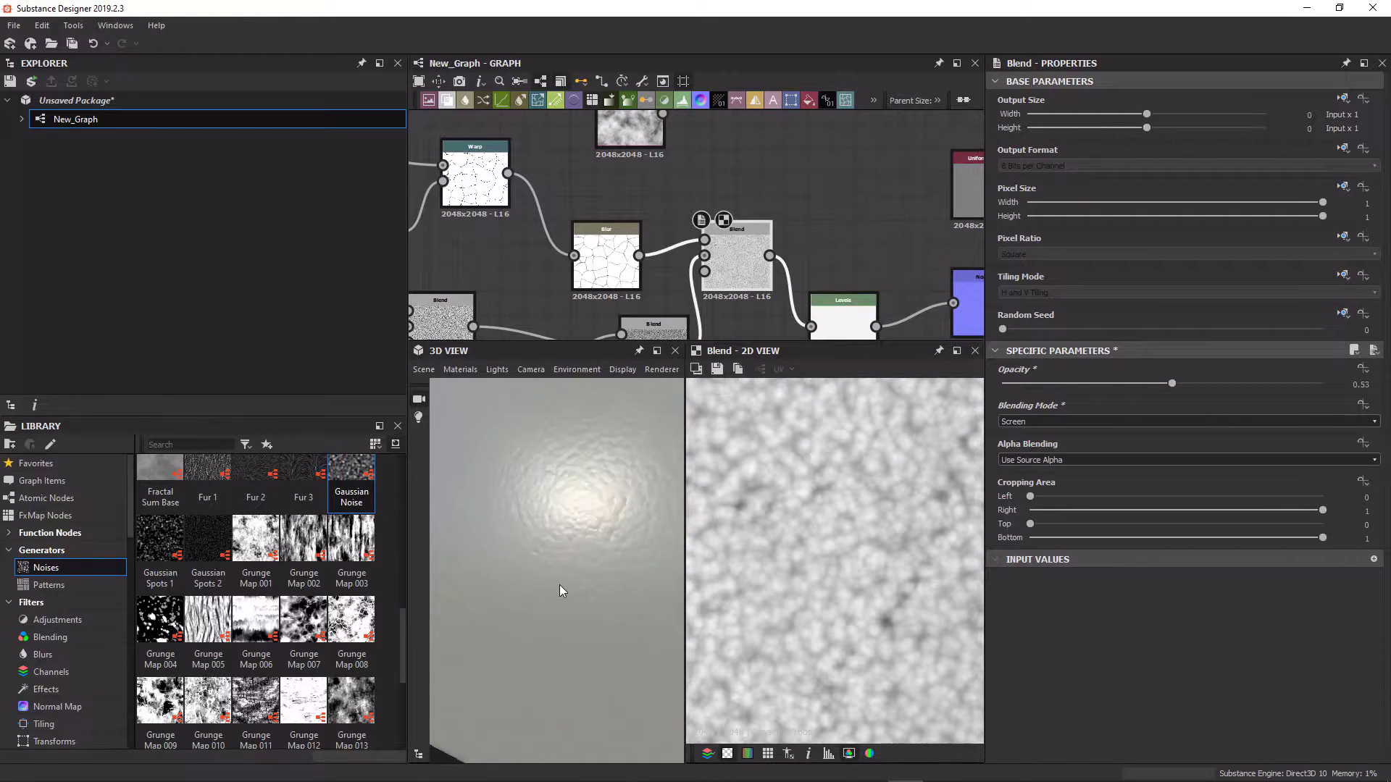
{"action": "scroll", "coordinate": [557, 587], "scroll_direction": "down", "scroll_amount": 5}
Replace the crack-line Blend with a new Blend node fed by the Blur and set it to Multiply.
{"action": "middle_click_drag", "start_coordinate": [796, 250], "coordinate": [782, 207]}
{"action": "left_click", "coordinate": [670, 200]}
{"action": "key", "text": "Delete"}
{"action": "left_click_drag", "start_coordinate": [608, 217], "coordinate": [644, 171]}
{"action": "left_click_drag", "start_coordinate": [729, 224], "coordinate": [718, 308]}
{"action": "key", "text": "space"}
{"action": "left_click_drag", "start_coordinate": [658, 165], "coordinate": [772, 174]}
{"action": "middle_click_drag", "start_coordinate": [804, 210], "coordinate": [688, 233]}
{"action": "left_click", "coordinate": [1153, 422]}
{"action": "left_click", "coordinate": [1155, 463]}
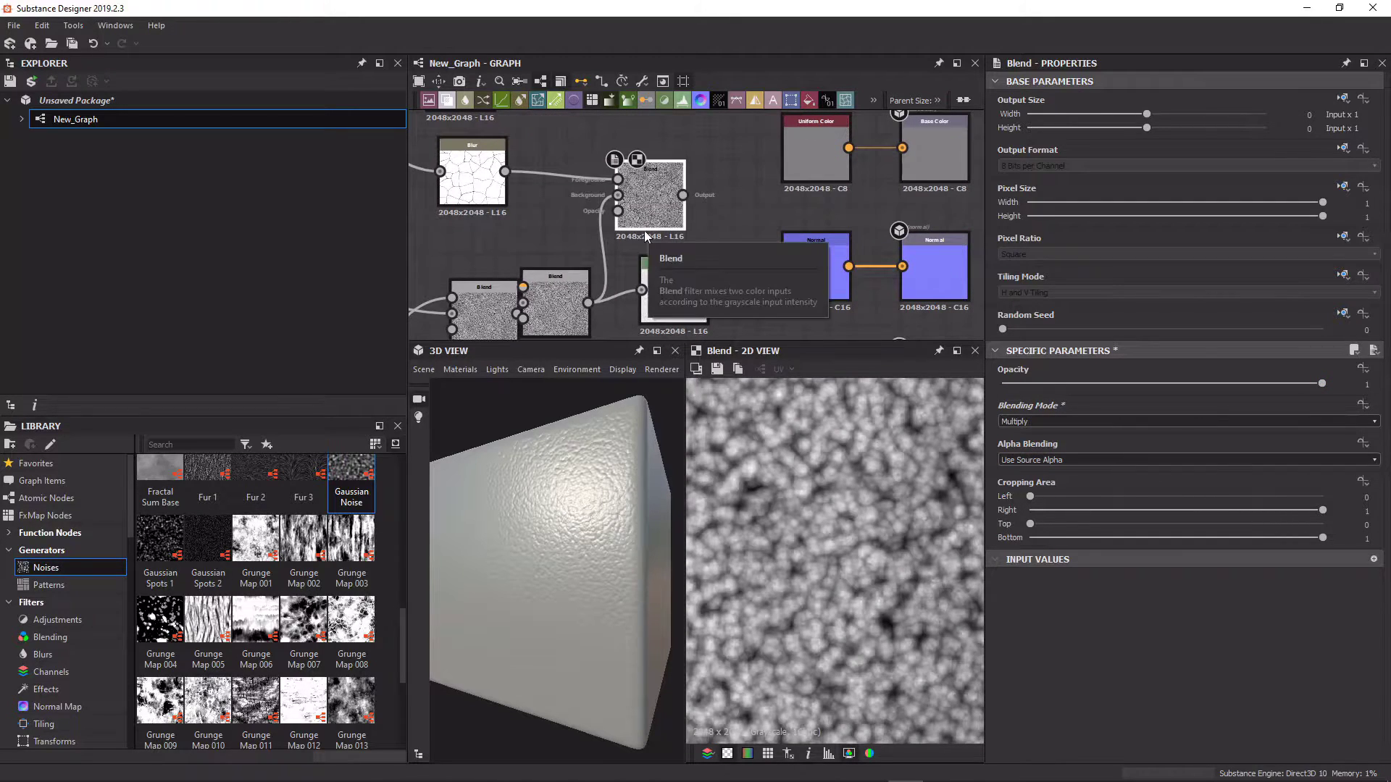
Route the Levels output into the new Blend's background, connect the Blend to the Normal node, and tune the strength.
{"action": "left_click_drag", "start_coordinate": [650, 208], "coordinate": [721, 208]}
{"action": "left_click_drag", "start_coordinate": [706, 290], "coordinate": [689, 196]}
{"action": "left_click_drag", "start_coordinate": [754, 195], "coordinate": [785, 265]}
{"action": "left_click_drag", "start_coordinate": [1079, 391], "coordinate": [1164, 391]}
{"action": "left_click_drag", "start_coordinate": [573, 500], "coordinate": [579, 536]}
Delete the leftover node and tidy the layout around the final Blend.
{"action": "scroll", "coordinate": [738, 288], "scroll_direction": "down", "scroll_amount": 5}
{"action": "scroll", "coordinate": [763, 223], "scroll_direction": "down", "scroll_amount": 2}
{"action": "double_click", "coordinate": [744, 326]}
{"action": "key", "text": "Delete"}
{"action": "left_click_drag", "start_coordinate": [840, 190], "coordinate": [765, 191]}
{"action": "scroll", "coordinate": [797, 189], "scroll_direction": "up", "scroll_amount": 5}
Add a Gradient Map node fed by the final Blend's output.
{"action": "left_click_drag", "start_coordinate": [597, 279], "coordinate": [637, 168]}
{"action": "type", "text": "gradient"}
{"action": "key", "text": "Return"}
{"action": "double_click", "coordinate": [637, 168]}
{"action": "scroll", "coordinate": [662, 171], "scroll_direction": "up", "scroll_amount": 4}
Try sampling colours from the screen into the Gradient Map's gradient.
{"action": "left_click", "coordinate": [1342, 512]}
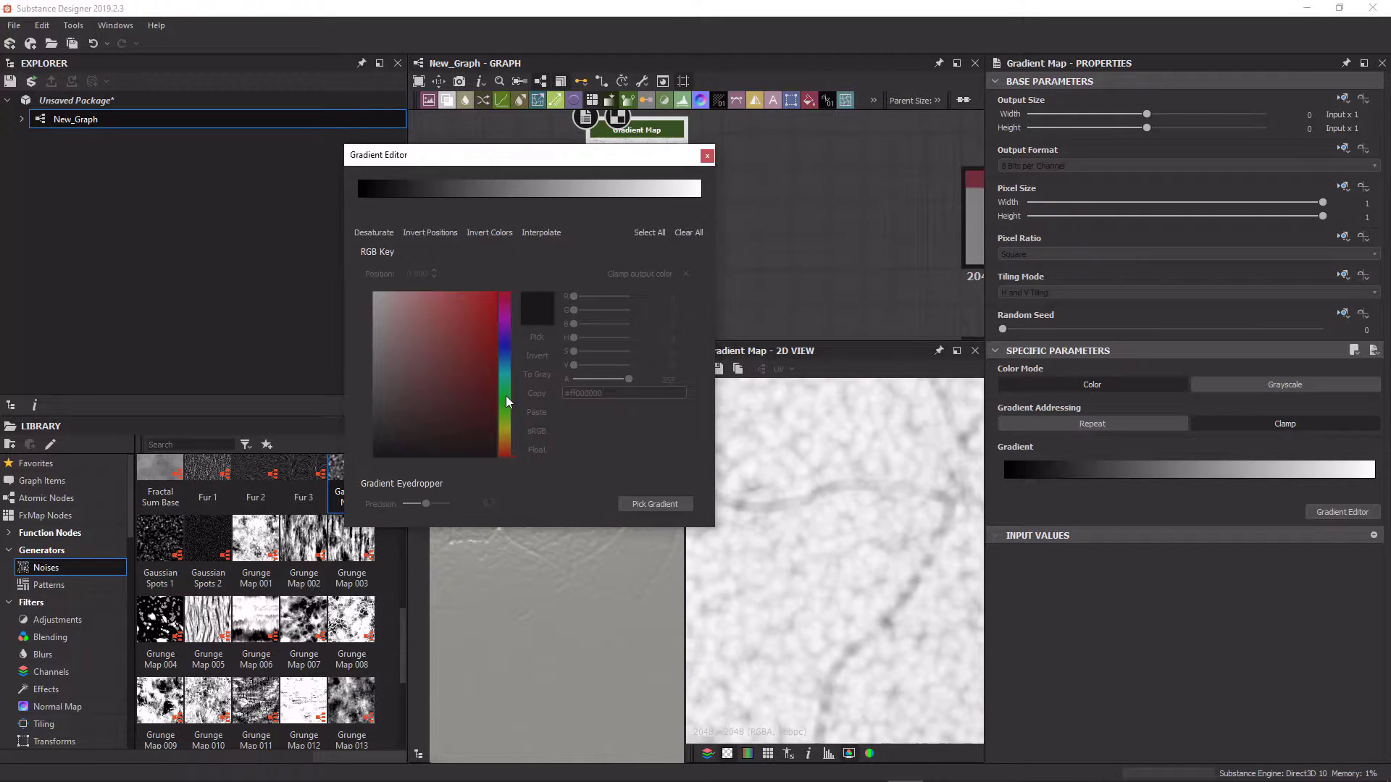
{"action": "left_click_drag", "start_coordinate": [505, 390], "coordinate": [453, 451]}
{"action": "left_click_drag", "start_coordinate": [523, 620], "coordinate": [578, 568]}
{"action": "left_click", "coordinate": [707, 156]}
{"action": "scroll", "coordinate": [730, 157], "scroll_direction": "up", "scroll_amount": 3}
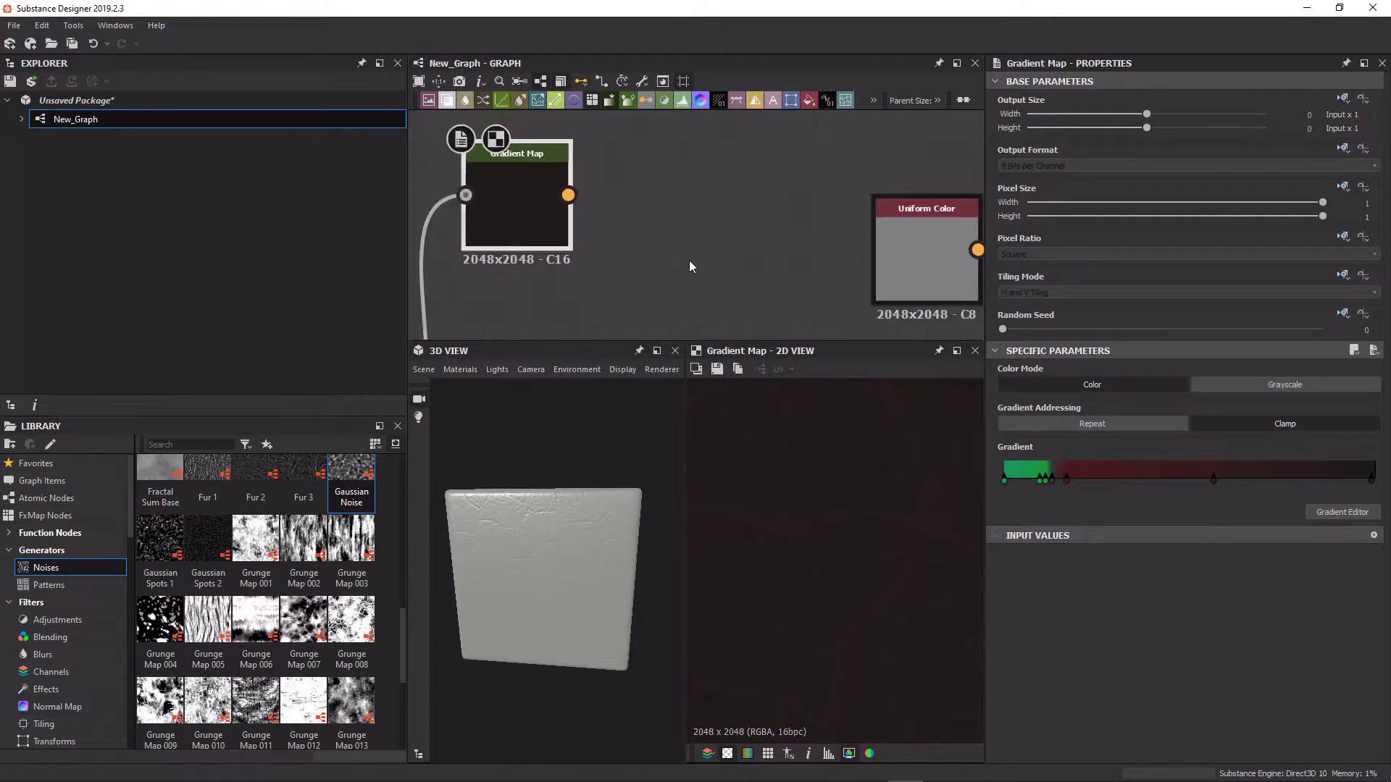
Connect the Gradient Map's output to the Base Color output node.
{"action": "scroll", "coordinate": [687, 258], "scroll_direction": "down", "scroll_amount": 5}
{"action": "double_click", "coordinate": [614, 234]}
{"action": "scroll", "coordinate": [724, 196], "scroll_direction": "down", "scroll_amount": 3}
{"action": "left_click_drag", "start_coordinate": [567, 198], "coordinate": [853, 229]}
Switch to the browser's leather image results, open the Chrome-Free Leather photo, and position the Substance Designer window beside it.
{"action": "scroll", "coordinate": [591, 505], "scroll_direction": "up", "scroll_amount": 5}
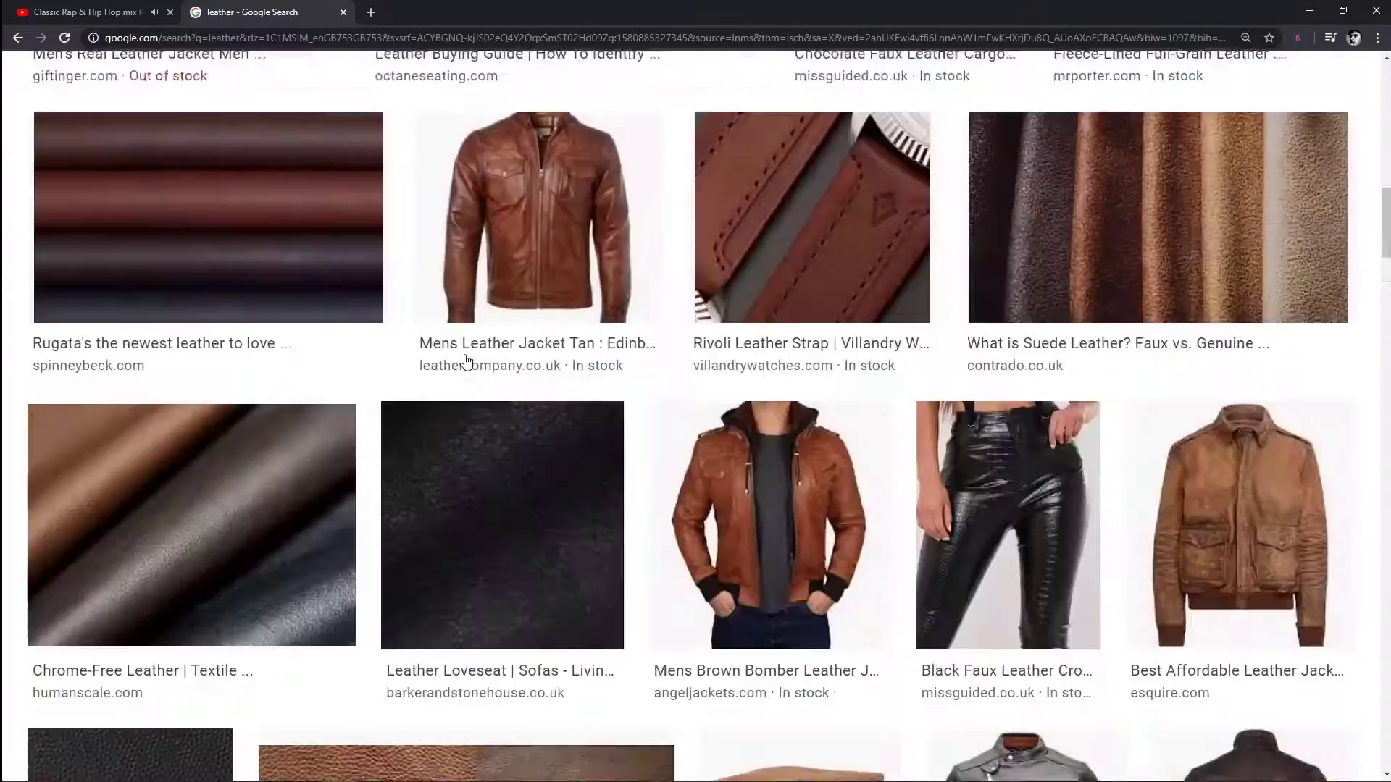
{"action": "left_click", "coordinate": [191, 524]}
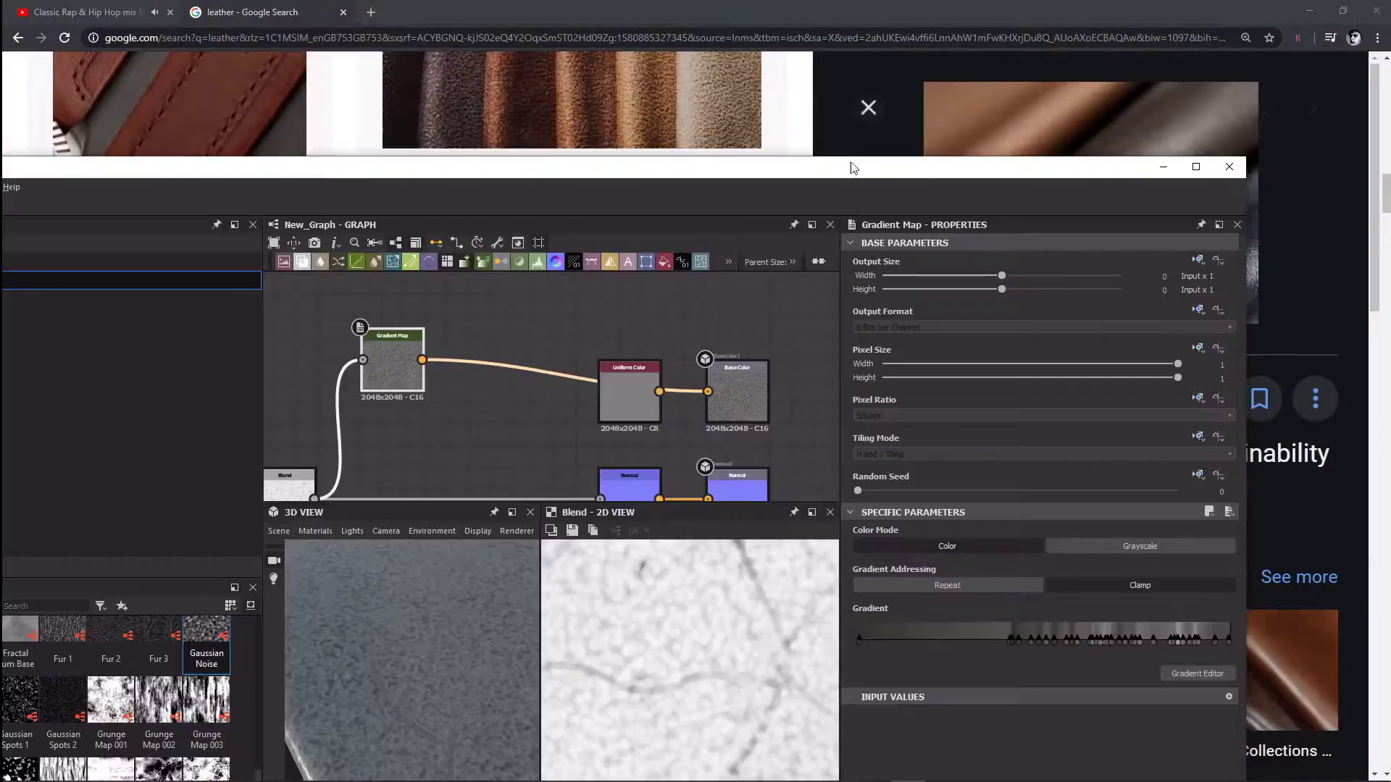
{"action": "left_click_drag", "start_coordinate": [858, 165], "coordinate": [712, 154]}
{"action": "left_click_drag", "start_coordinate": [210, 157], "coordinate": [383, 237]}
Sample the Gradient Map's gradient from the brown leather photo, repeating the pick across different areas for a brown leather tone.
{"action": "left_click", "coordinate": [1226, 744]}
{"action": "left_click", "coordinate": [656, 482]}
{"action": "left_click_drag", "start_coordinate": [1087, 196], "coordinate": [1256, 105]}
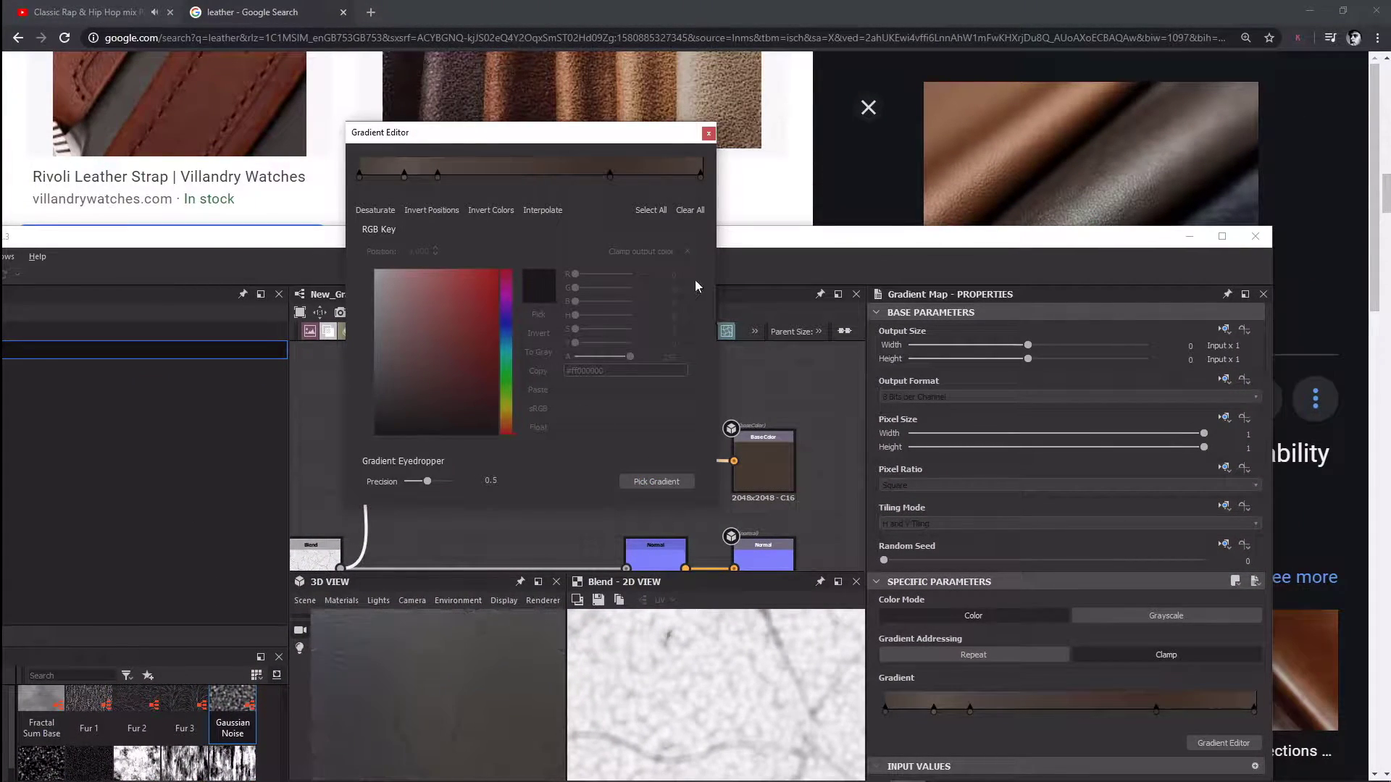
{"action": "left_click", "coordinate": [656, 482]}
{"action": "left_click_drag", "start_coordinate": [1071, 217], "coordinate": [1188, 142]}
{"action": "left_click", "coordinate": [656, 482]}
{"action": "left_click_drag", "start_coordinate": [1080, 159], "coordinate": [1032, 203]}
{"action": "left_click", "coordinate": [656, 481]}
{"action": "mouse_move", "coordinate": [442, 688]}
{"action": "left_mouse_down"}
{"action": "mouse_move", "coordinate": [467, 638]}
{"action": "mouse_move", "coordinate": [450, 695]}
{"action": "mouse_move", "coordinate": [497, 649]}
{"action": "mouse_move", "coordinate": [455, 681]}
{"action": "left_mouse_up"}
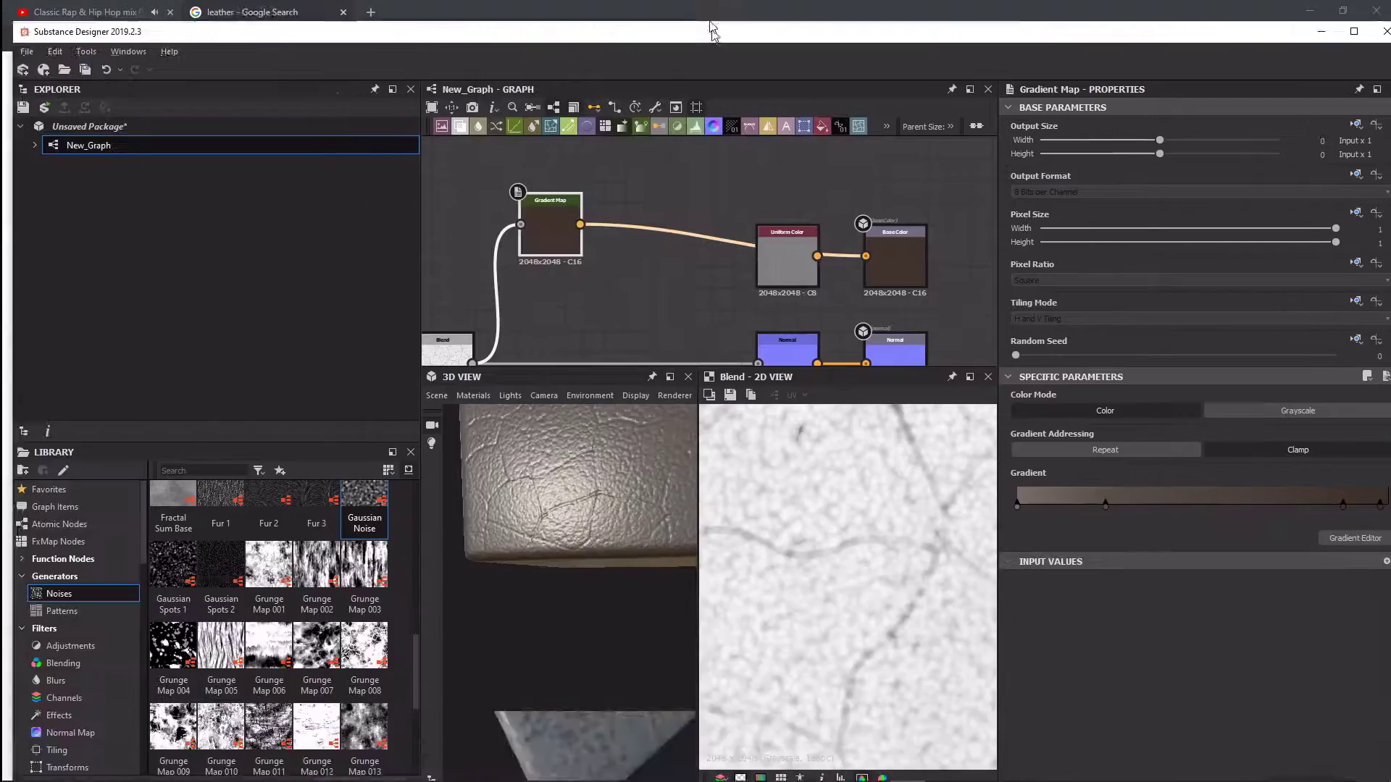
Duplicate the BnW Spots 2 noise node and connect the copy to the Roughness output node.
{"action": "left_click_drag", "start_coordinate": [565, 594], "coordinate": [649, 646]}
{"action": "middle_click_drag", "start_coordinate": [635, 313], "coordinate": [583, 165]}
{"action": "scroll", "coordinate": [584, 165], "scroll_direction": "up", "scroll_amount": 2}
{"action": "left_click_drag", "start_coordinate": [454, 140], "coordinate": [847, 250]}
{"action": "left_click_drag", "start_coordinate": [623, 450], "coordinate": [556, 474]}
{"action": "scroll", "coordinate": [615, 309], "scroll_direction": "down", "scroll_amount": 3}
{"action": "middle_click_drag", "start_coordinate": [614, 309], "coordinate": [934, 185]}
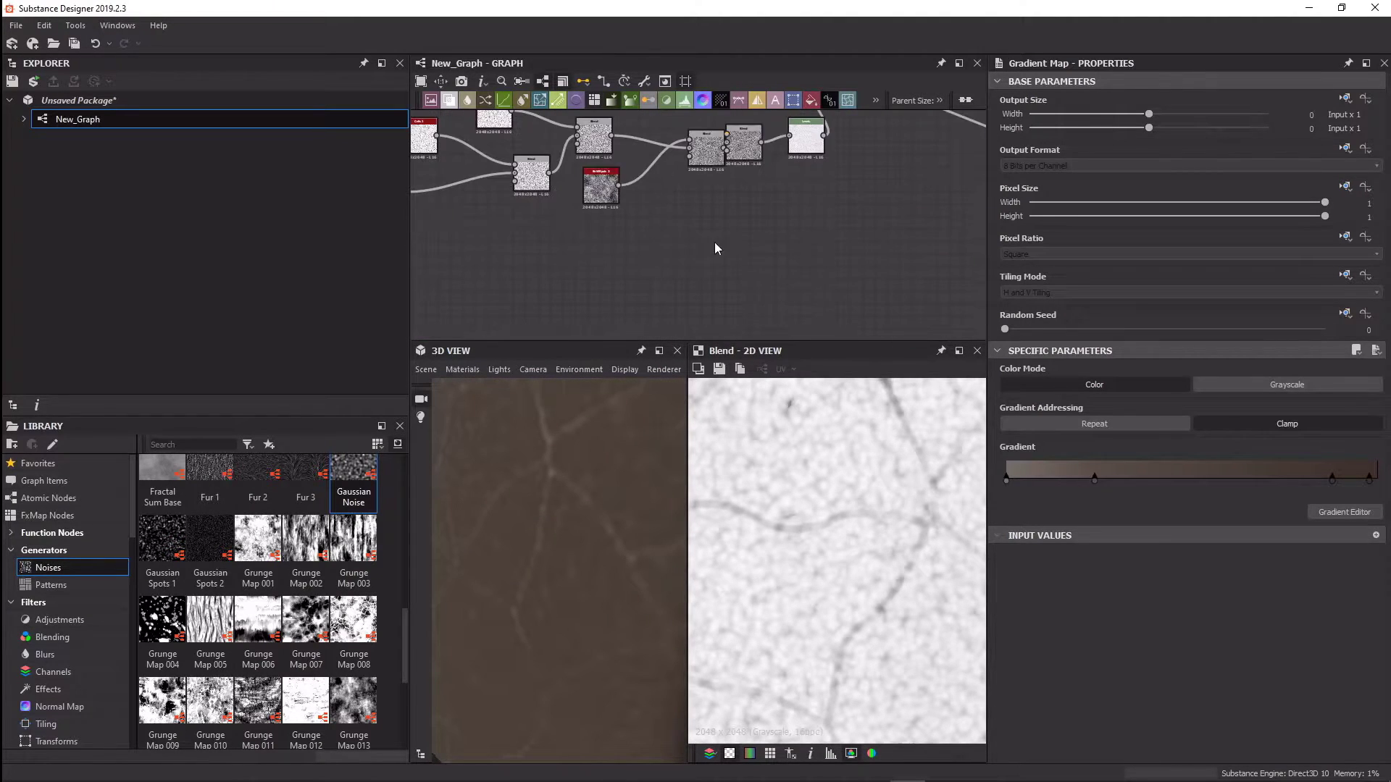
{"action": "double_click", "coordinate": [610, 202]}
{"action": "key", "text": "ctrl+d"}
{"action": "middle_click_drag", "start_coordinate": [819, 249], "coordinate": [744, 266]}
{"action": "left_click_drag", "start_coordinate": [621, 241], "coordinate": [840, 184]}
{"action": "scroll", "coordinate": [840, 210], "scroll_direction": "up", "scroll_amount": 4}
{"action": "left_click_drag", "start_coordinate": [583, 227], "coordinate": [936, 213]}
{"action": "left_click_drag", "start_coordinate": [615, 507], "coordinate": [616, 557]}
Insert a Levels node between BnW Spots 2 and Roughness, shift its midtone slightly, and raise its output black level.
{"action": "middle_click_drag", "start_coordinate": [689, 267], "coordinate": [662, 227]}
{"action": "left_click_drag", "start_coordinate": [555, 187], "coordinate": [637, 281]}
{"action": "left_click", "coordinate": [682, 422]}
{"action": "left_click_drag", "start_coordinate": [1192, 409], "coordinate": [1207, 409]}
{"action": "left_click_drag", "start_coordinate": [609, 499], "coordinate": [482, 523]}
{"action": "left_click_drag", "start_coordinate": [1014, 540], "coordinate": [1108, 545]}
{"action": "left_click_drag", "start_coordinate": [579, 550], "coordinate": [629, 477]}
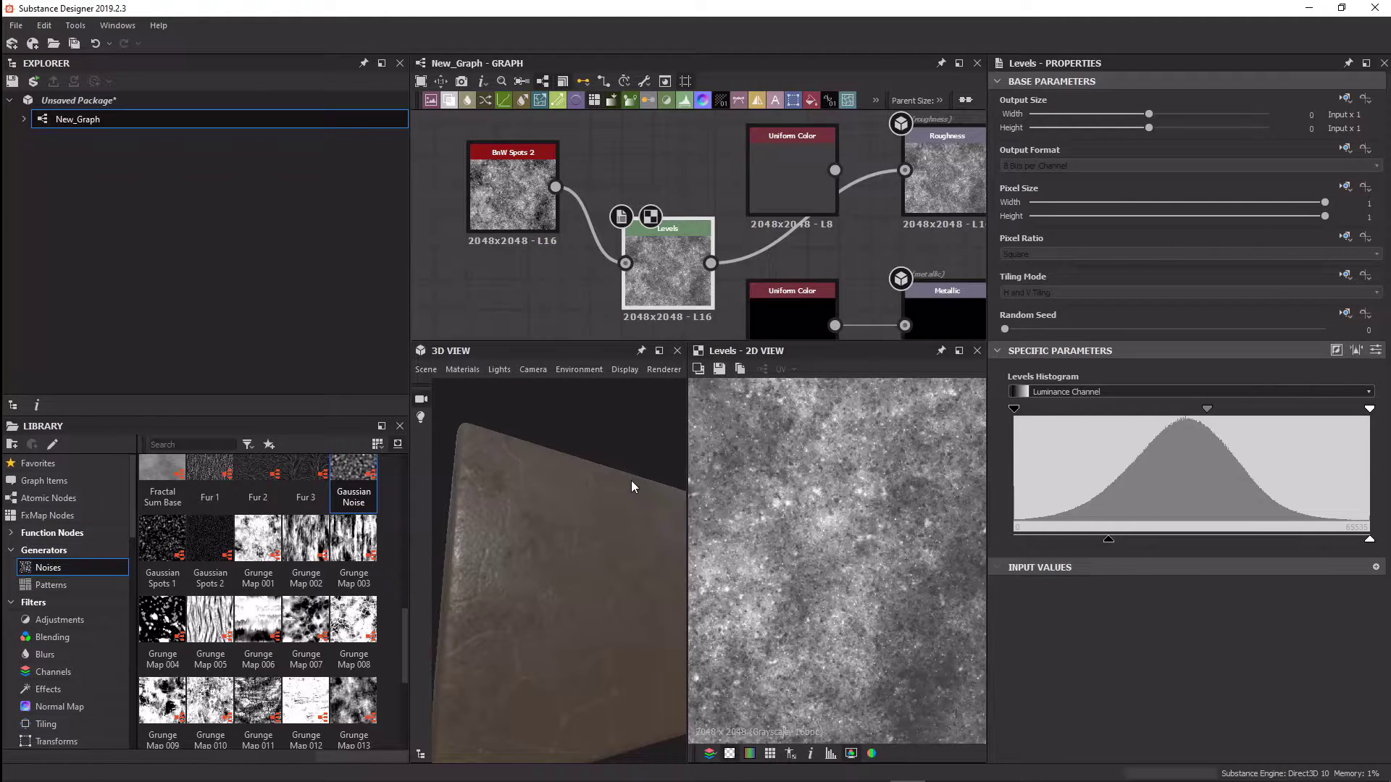
Rename the current graph as leather.
{"action": "right_click", "coordinate": [76, 103]}
{"action": "right_click", "coordinate": [60, 118]}
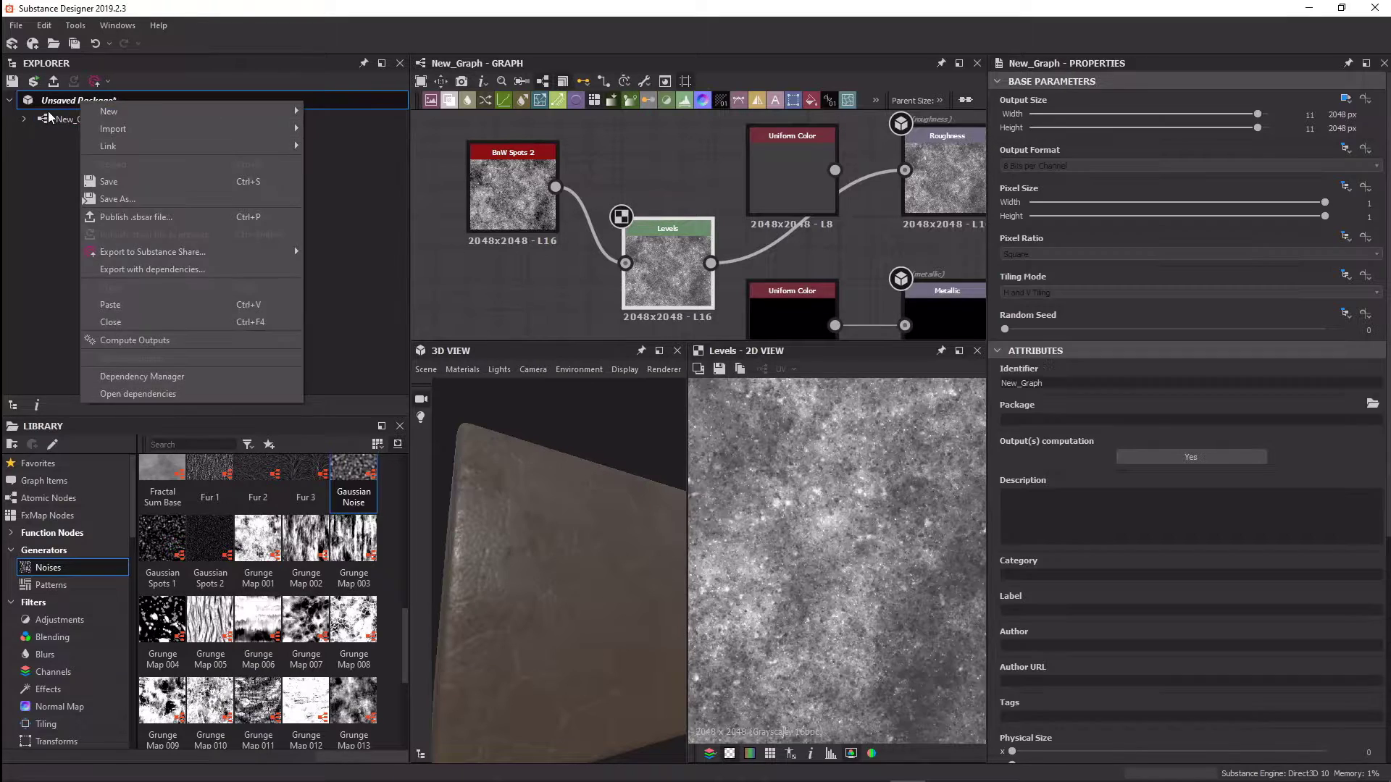
{"action": "left_click", "coordinate": [115, 175]}
{"action": "type", "text": "leather"}
{"action": "key", "text": "Return"}
Create a second graph in the package from the PBR (Metallic/Roughness) template at 2048 × 2048 px.
{"action": "right_click", "coordinate": [95, 118]}
{"action": "right_click", "coordinate": [68, 105]}
{"action": "mouse_move", "coordinate": [157, 114]}
{"action": "left_click", "coordinate": [340, 114]}
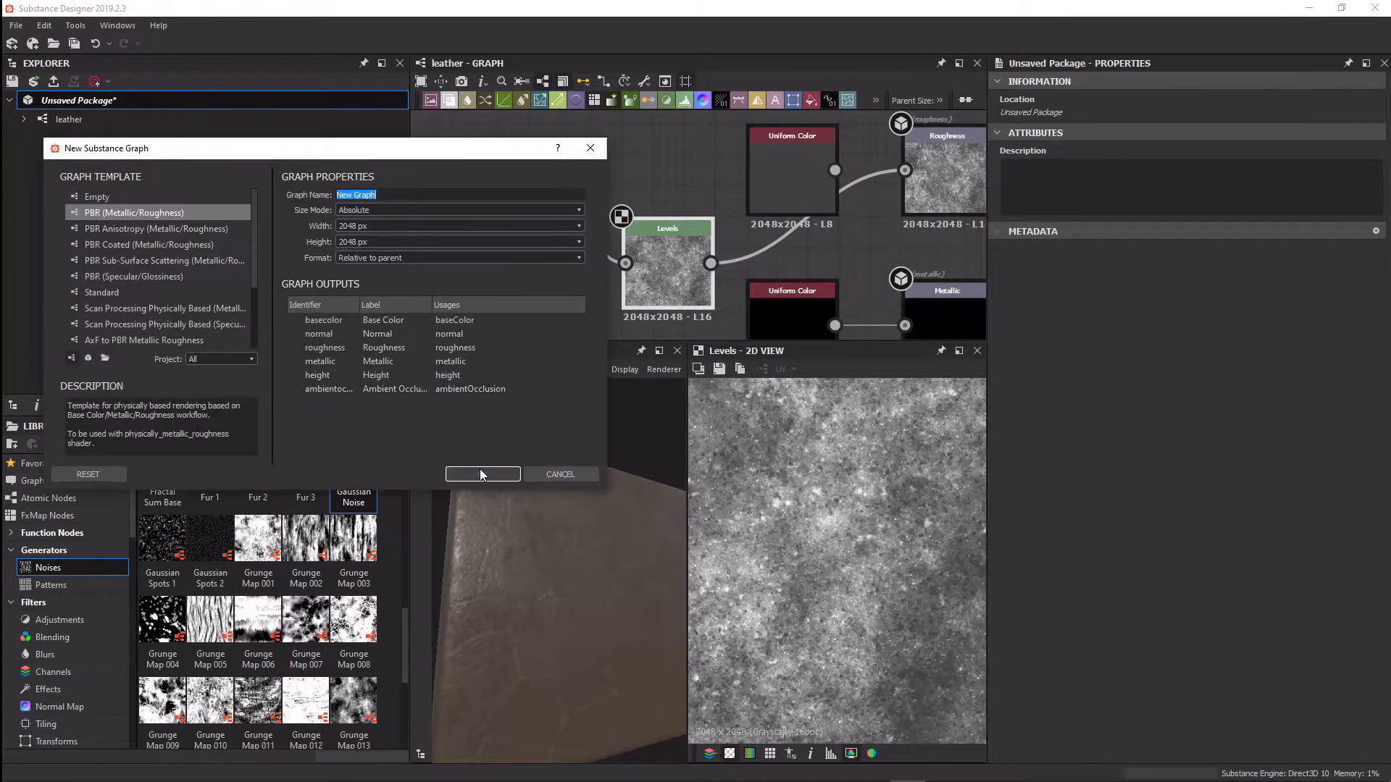
{"action": "left_click", "coordinate": [478, 472]}
Add a Bitmap node to the new graph and import the cover_matte image as its resource.
{"action": "right_click", "coordinate": [488, 210]}
{"action": "left_click", "coordinate": [633, 167]}
{"action": "key", "text": "space"}
{"action": "type", "text": "bit"}
{"action": "key", "text": "Return"}
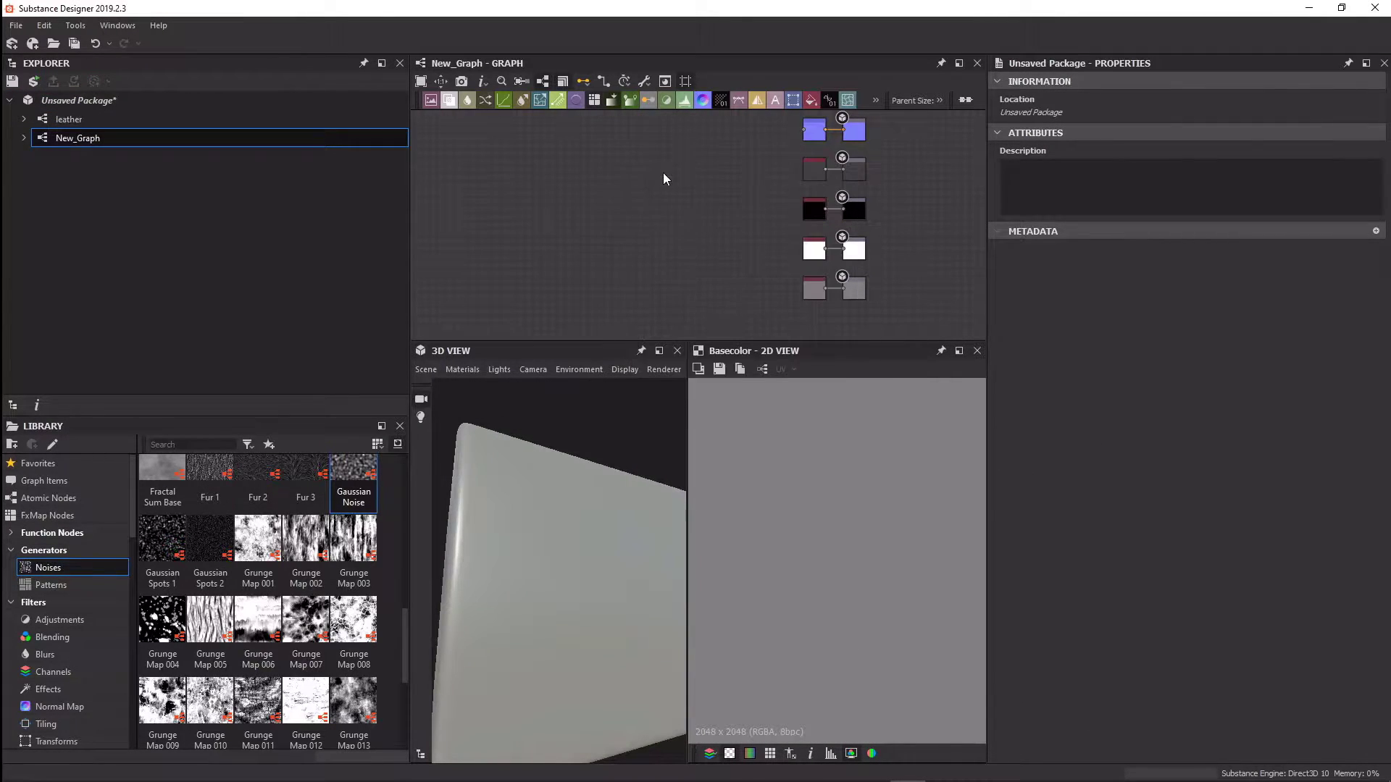
{"action": "left_click", "coordinate": [662, 178]}
{"action": "left_click", "coordinate": [35, 99]}
{"action": "double_click", "coordinate": [580, 162]}
{"action": "left_click", "coordinate": [564, 384]}
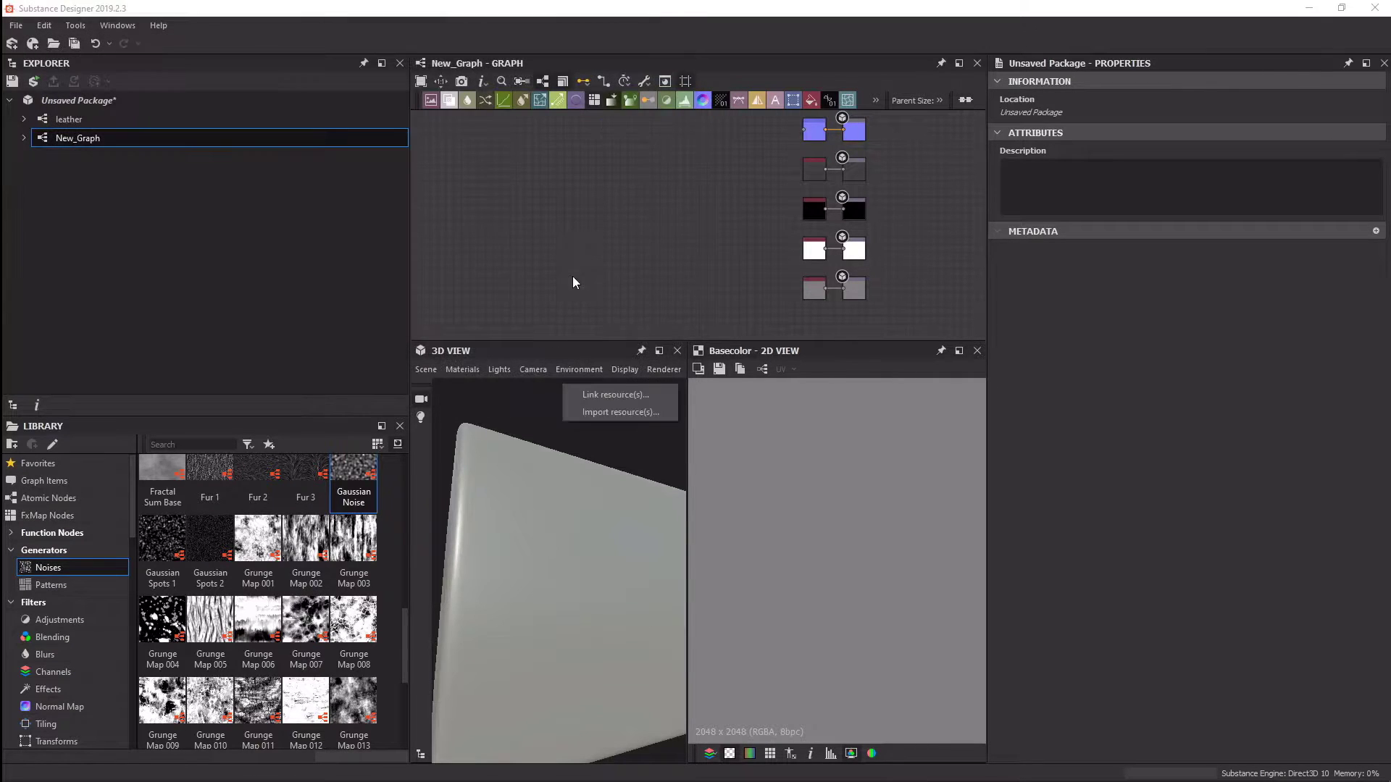
{"action": "left_click", "coordinate": [645, 412]}
{"action": "double_click", "coordinate": [630, 168]}
{"action": "left_click", "coordinate": [24, 138]}
Reposition the cover_matte bitmap and feed its output into a Grayscale Conversion node.
{"action": "scroll", "coordinate": [559, 569], "scroll_direction": "down", "scroll_amount": 5}
{"action": "scroll", "coordinate": [850, 519], "scroll_direction": "down", "scroll_amount": 4}
{"action": "scroll", "coordinate": [749, 194], "scroll_direction": "up", "scroll_amount": 4}
{"action": "scroll", "coordinate": [749, 190], "scroll_direction": "up", "scroll_amount": 4}
{"action": "middle_click_drag", "start_coordinate": [749, 190], "coordinate": [543, 246]}
{"action": "left_click_drag", "start_coordinate": [608, 228], "coordinate": [457, 230]}
{"action": "left_click_drag", "start_coordinate": [480, 228], "coordinate": [562, 216]}
{"action": "type", "text": "gray"}
{"action": "key", "text": "Return"}
{"action": "scroll", "coordinate": [594, 529], "scroll_direction": "up", "scroll_amount": 6}
{"action": "scroll", "coordinate": [725, 230], "scroll_direction": "down", "scroll_amount": 3}
Feed the grayscale cover through an Invert Grayscale node into the Normal node, and set the normal format to OpenGL.
{"action": "left_click_drag", "start_coordinate": [589, 216], "coordinate": [871, 235]}
{"action": "type", "text": "inv"}
{"action": "left_click", "coordinate": [754, 323]}
{"action": "left_click", "coordinate": [912, 233]}
{"action": "middle_click_drag", "start_coordinate": [911, 233], "coordinate": [762, 234]}
{"action": "left_click", "coordinate": [1094, 423]}
Add a Grunge Map 008 noise and check it on the book as the Base Color.
{"action": "middle_click_drag", "start_coordinate": [606, 503], "coordinate": [566, 536]}
{"action": "scroll", "coordinate": [569, 476], "scroll_direction": "up", "scroll_amount": 3}
{"action": "left_click", "coordinate": [49, 581]}
{"action": "left_click", "coordinate": [46, 565]}
{"action": "scroll", "coordinate": [553, 454], "scroll_direction": "down", "scroll_amount": 3}
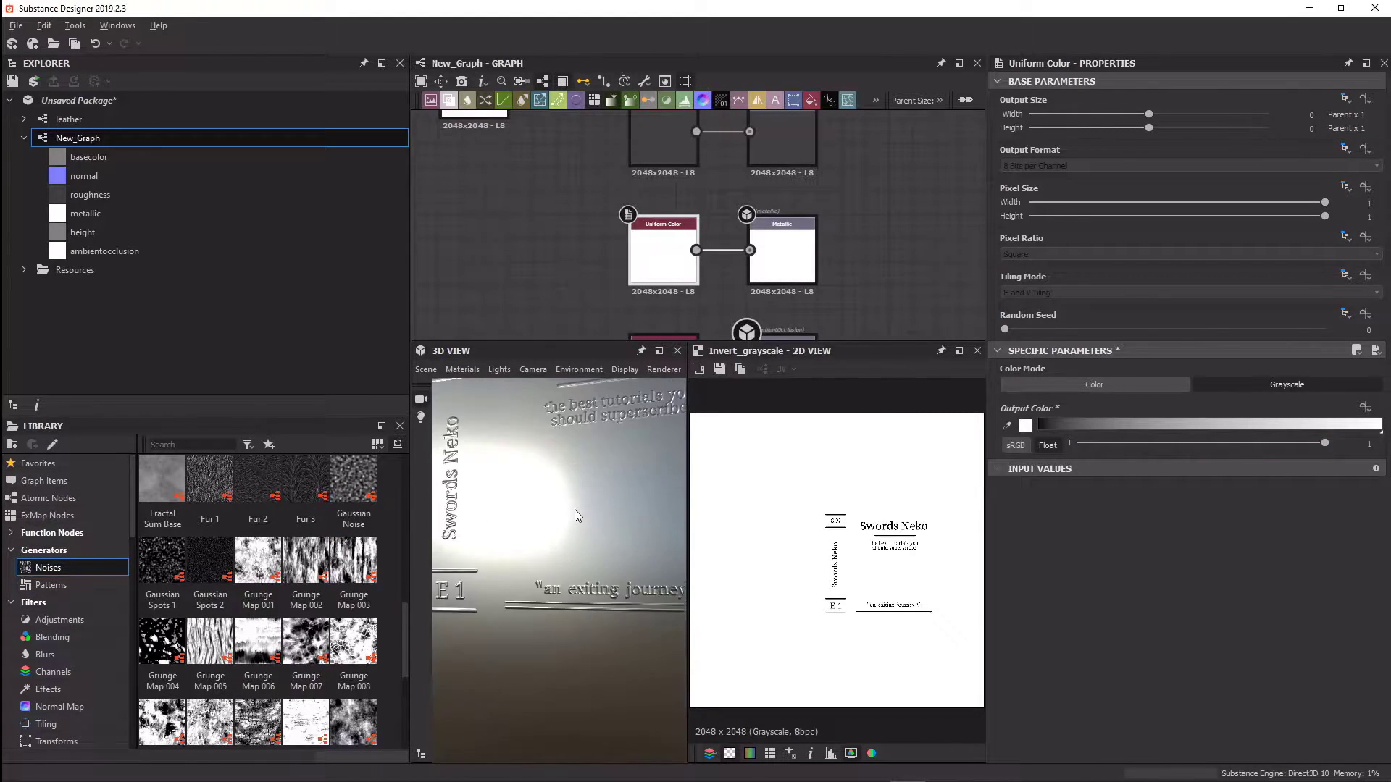
{"action": "scroll", "coordinate": [576, 515], "scroll_direction": "up", "scroll_amount": 3}
{"action": "left_click_drag", "start_coordinate": [353, 641], "coordinate": [577, 192]}
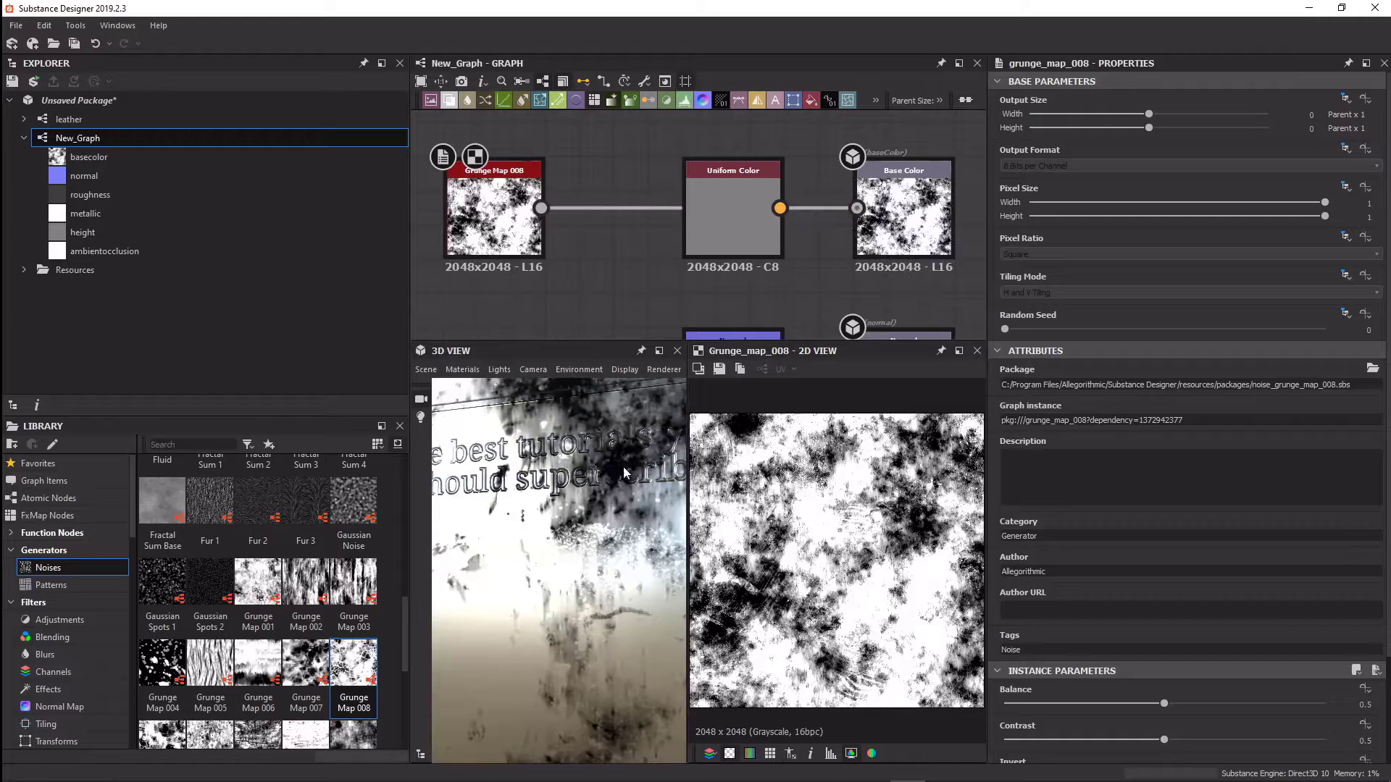
{"action": "left_click_drag", "start_coordinate": [624, 467], "coordinate": [587, 474]}
{"action": "scroll", "coordinate": [587, 474], "scroll_direction": "down", "scroll_amount": 3}
{"action": "middle_click_drag", "start_coordinate": [586, 474], "coordinate": [594, 539]}
Add a Levels node after Grunge Map 008 and raise its output black level to lighten the grunge.
{"action": "left_click_drag", "start_coordinate": [496, 217], "coordinate": [428, 218]}
{"action": "left_click_drag", "start_coordinate": [473, 208], "coordinate": [585, 286]}
{"action": "left_click", "coordinate": [632, 423]}
{"action": "left_click_drag", "start_coordinate": [1014, 539], "coordinate": [1250, 578]}
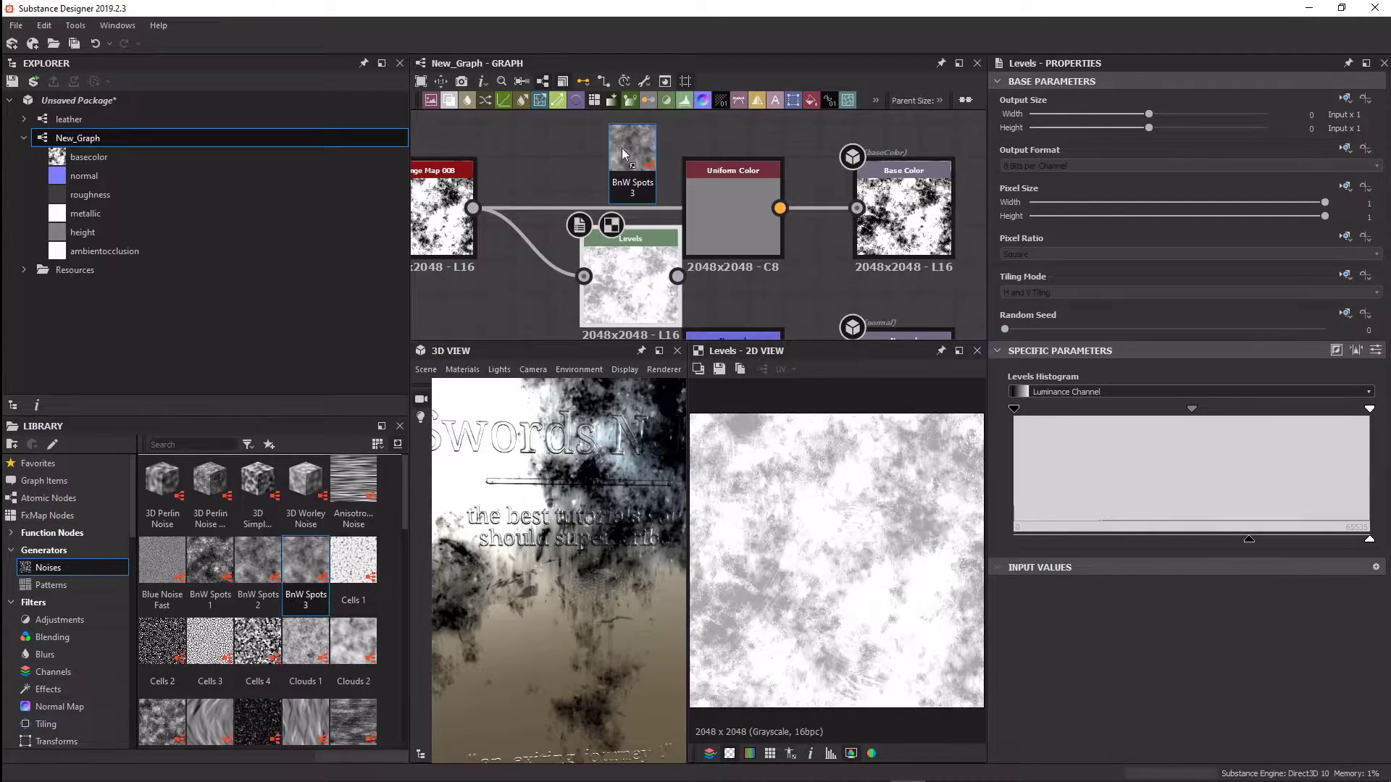
Blend a BnW Spots 3 noise with the grunge Levels, change the blending mode, and send the result to Base Color.
{"action": "left_click_drag", "start_coordinate": [574, 276], "coordinate": [628, 316]}
{"action": "type", "text": "blend"}
{"action": "key", "text": "Return"}
{"action": "left_click_drag", "start_coordinate": [590, 137], "coordinate": [667, 231]}
{"action": "left_click", "coordinate": [1036, 422]}
{"action": "left_click", "coordinate": [1029, 452]}
{"action": "scroll", "coordinate": [846, 541], "scroll_direction": "up", "scroll_amount": 3}
{"action": "left_click_drag", "start_coordinate": [816, 190], "coordinate": [918, 190]}
{"action": "left_click_drag", "start_coordinate": [761, 253], "coordinate": [872, 185]}
Insert a Blur HQ Grayscale node between Invert Grayscale and Normal, with an intensity of about 0.33.
{"action": "left_click_drag", "start_coordinate": [580, 536], "coordinate": [613, 456]}
{"action": "scroll", "coordinate": [613, 464], "scroll_direction": "up", "scroll_amount": 5}
{"action": "middle_click_drag", "start_coordinate": [551, 326], "coordinate": [652, 195]}
{"action": "scroll", "coordinate": [605, 232], "scroll_direction": "down", "scroll_amount": 1}
{"action": "left_click_drag", "start_coordinate": [551, 233], "coordinate": [612, 262]}
{"action": "type", "text": "blur"}
{"action": "left_click", "coordinate": [673, 312]}
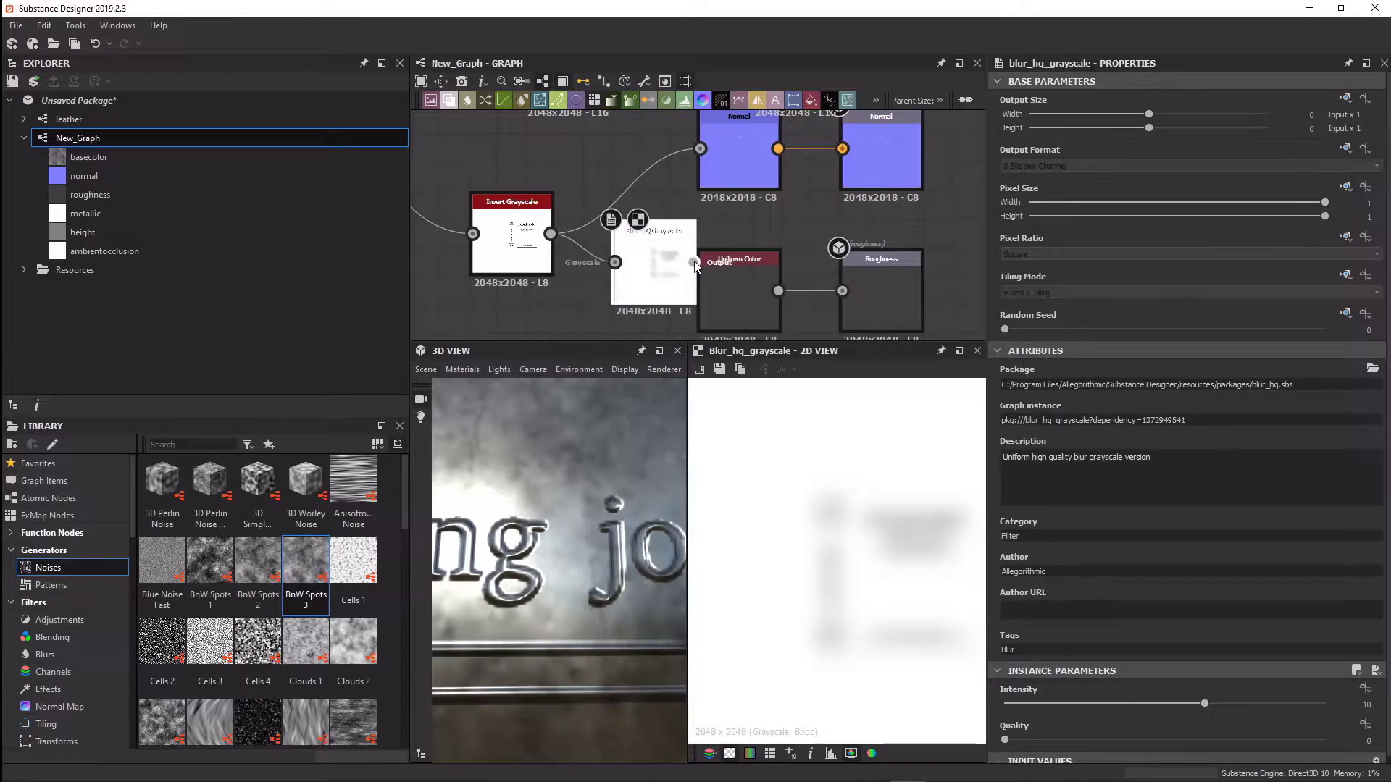
{"action": "left_click_drag", "start_coordinate": [1048, 709], "coordinate": [1010, 707]}
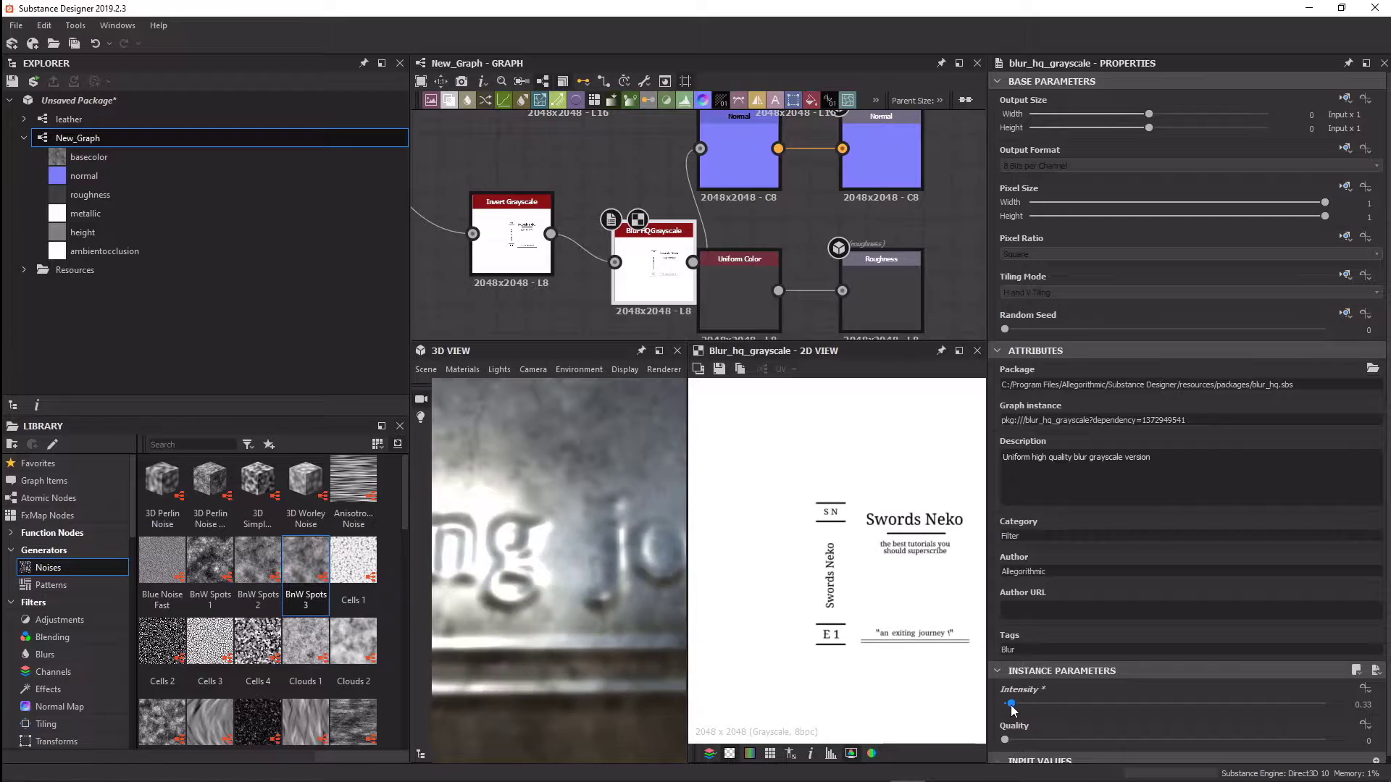
Delete the unused Uniform Color node and spread out the base colour nodes to make room before the Base Color output.
{"action": "scroll", "coordinate": [652, 217], "scroll_direction": "down", "scroll_amount": 1}
{"action": "middle_click_drag", "start_coordinate": [695, 155], "coordinate": [626, 315]}
{"action": "left_click", "coordinate": [645, 210]}
{"action": "key", "text": "Delete"}
{"action": "scroll", "coordinate": [652, 210], "scroll_direction": "down", "scroll_amount": 2}
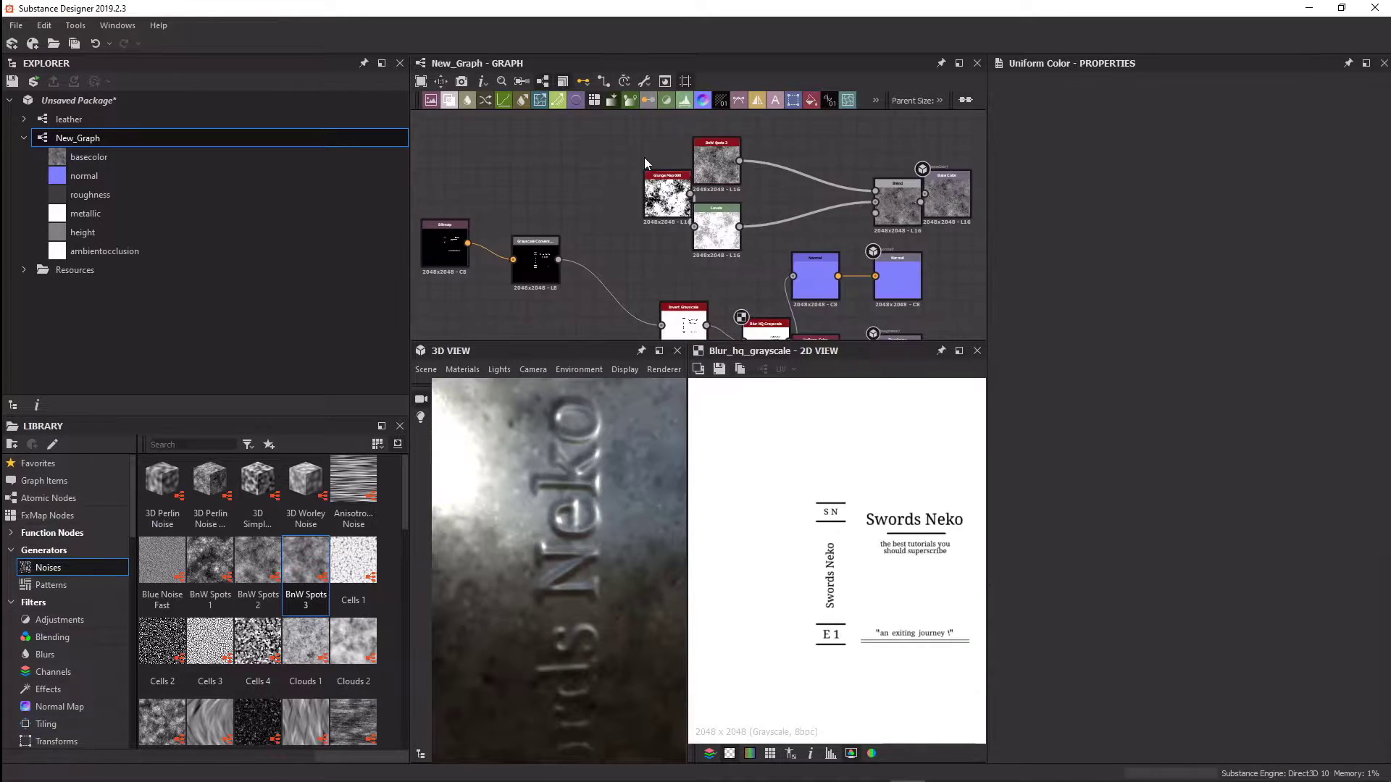
{"action": "left_click_drag", "start_coordinate": [714, 163], "coordinate": [531, 120]}
{"action": "middle_click_drag", "start_coordinate": [760, 232], "coordinate": [600, 228]}
{"action": "left_click_drag", "start_coordinate": [783, 197], "coordinate": [867, 193]}
Insert a Gradient Map between the Blend and Base Color nodes and open its gradient editor.
{"action": "scroll", "coordinate": [589, 212], "scroll_direction": "up", "scroll_amount": 2}
{"action": "right_click", "coordinate": [580, 220]}
{"action": "mouse_move", "coordinate": [607, 226]}
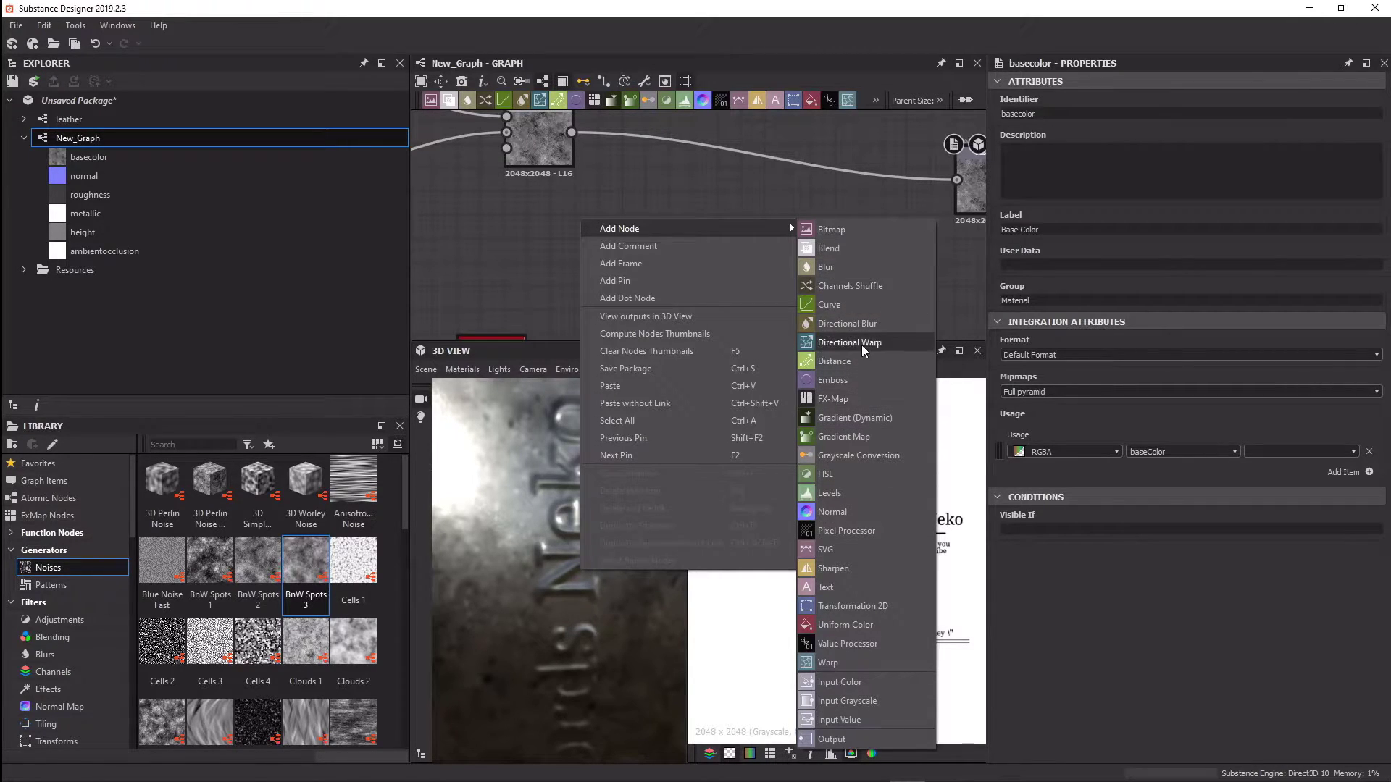
{"action": "left_click", "coordinate": [549, 189]}
{"action": "left_click_drag", "start_coordinate": [572, 132], "coordinate": [680, 178]}
{"action": "type", "text": "grad"}
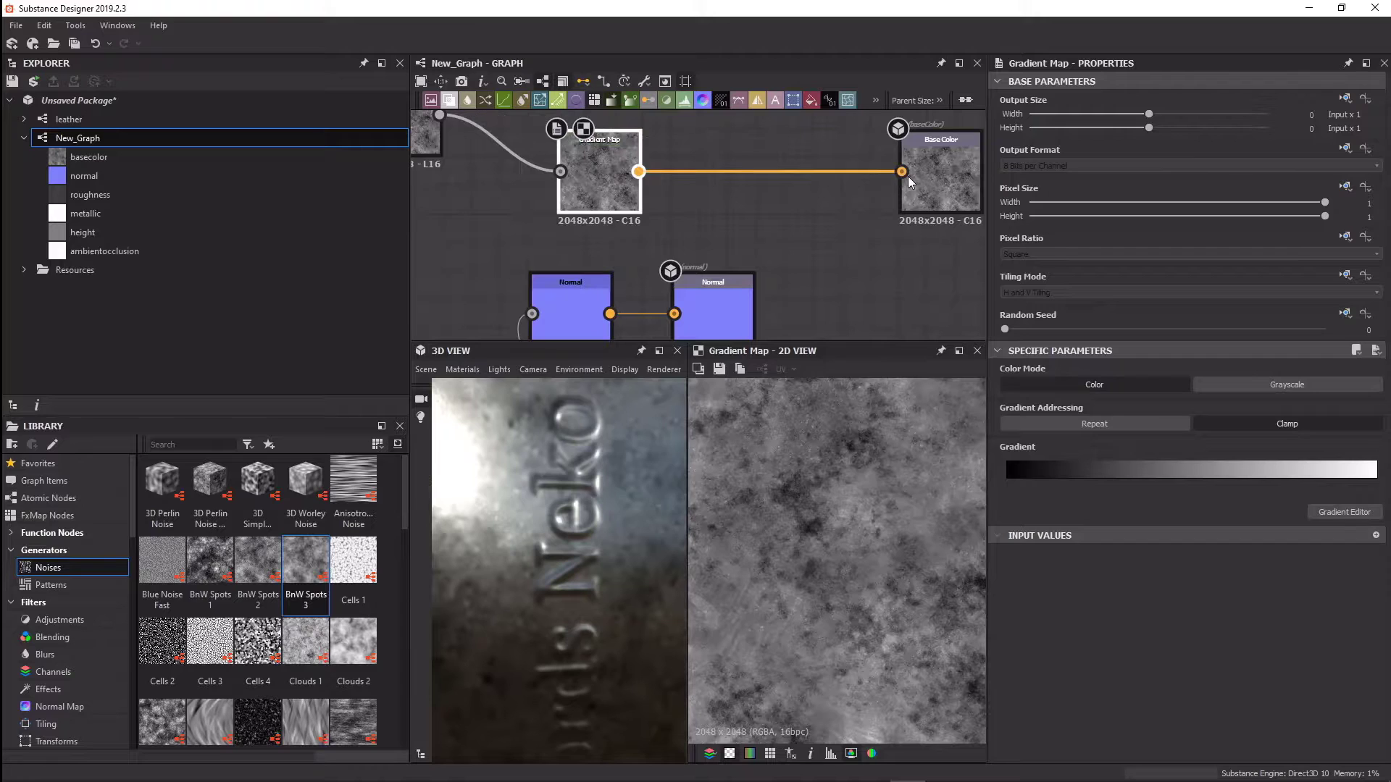
{"action": "left_click", "coordinate": [1344, 512]}
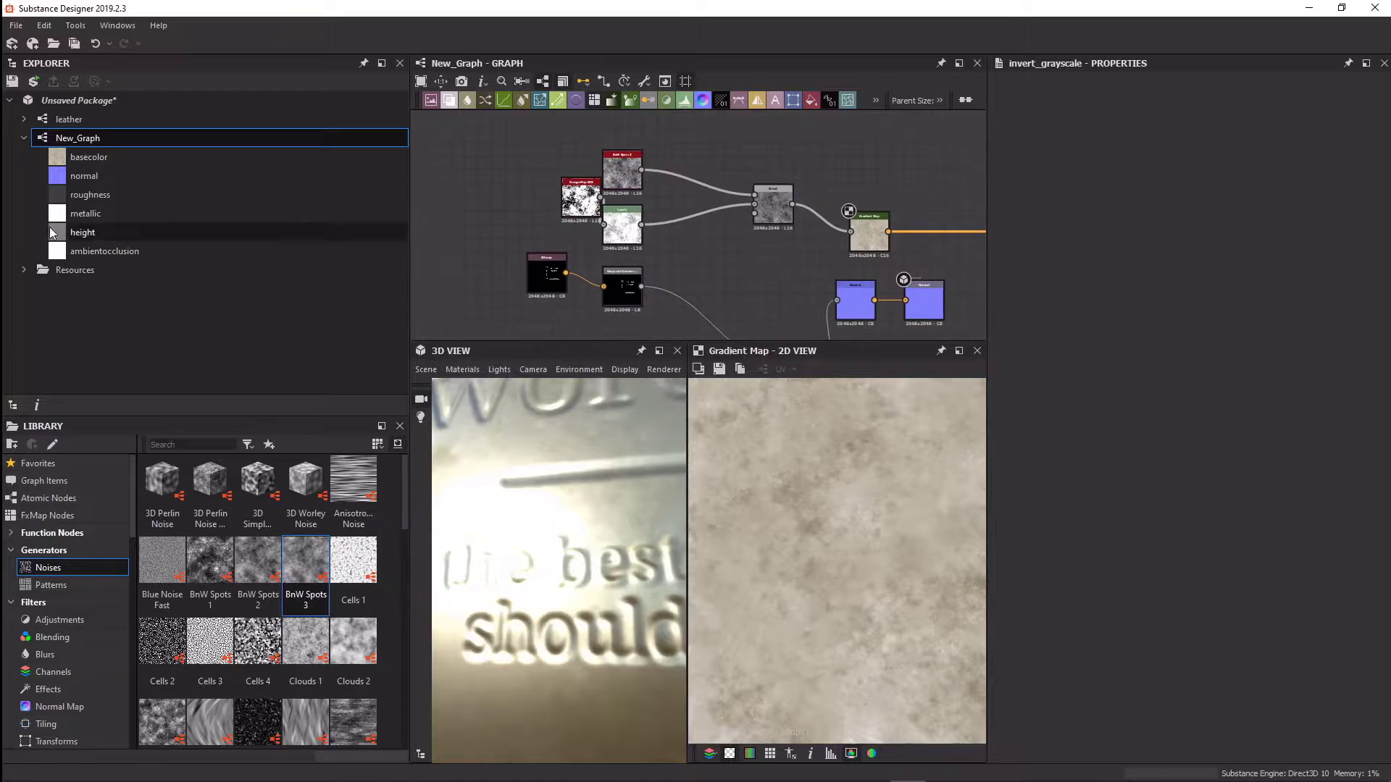
Open the leather graph and place the cover_matte resource in it as a Bitmap node.
{"action": "double_click", "coordinate": [69, 119]}
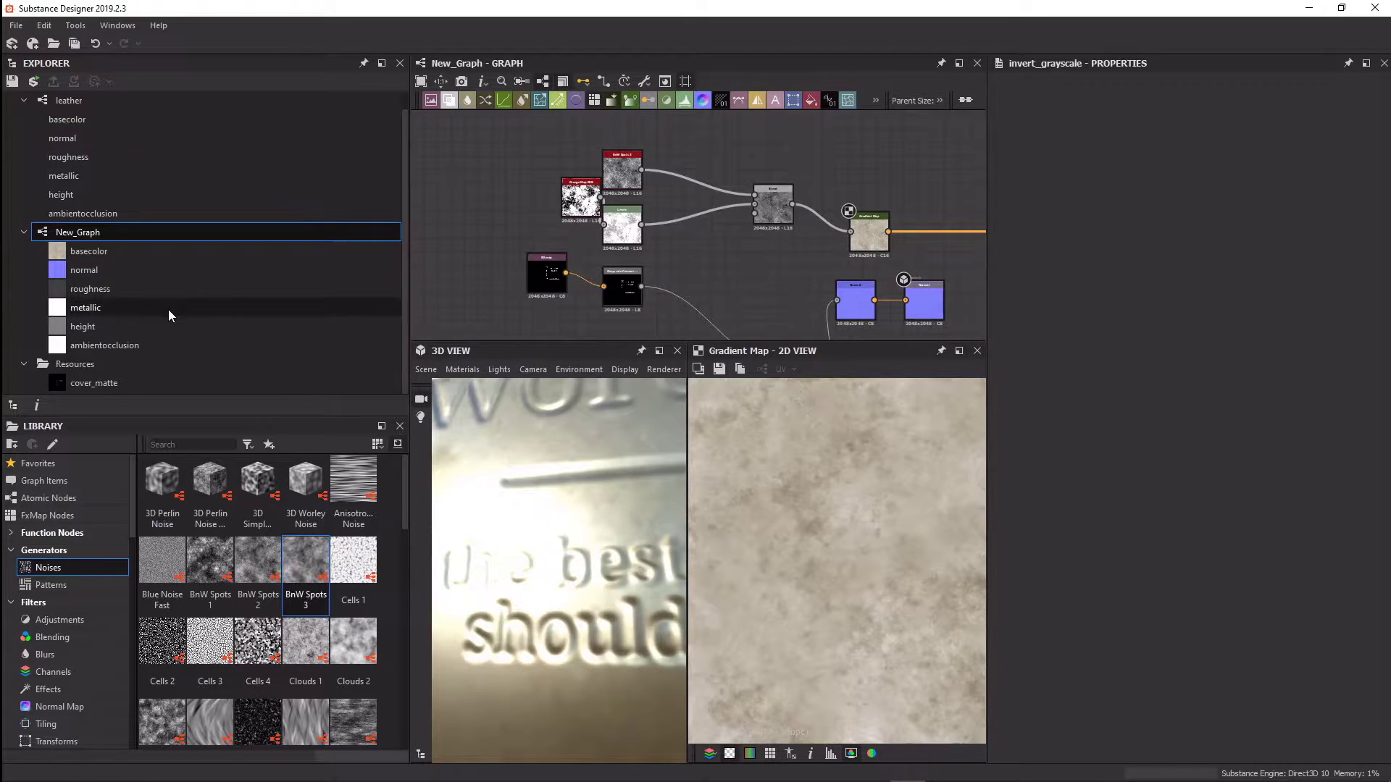
{"action": "left_click_drag", "start_coordinate": [138, 382], "coordinate": [618, 250]}
{"action": "scroll", "coordinate": [647, 208], "scroll_direction": "up", "scroll_amount": 2}
{"action": "middle_click_drag", "start_coordinate": [647, 209], "coordinate": [654, 246]}
{"action": "left_click_drag", "start_coordinate": [615, 298], "coordinate": [641, 212]}
{"action": "scroll", "coordinate": [627, 261], "scroll_direction": "up", "scroll_amount": 6}
{"action": "key", "text": "1"}
{"action": "left_click_drag", "start_coordinate": [773, 226], "coordinate": [772, 221]}
Convert the cover_matte bitmap with a Grayscale Conversion node and connect it to the new Blend's foreground input.
{"action": "scroll", "coordinate": [744, 246], "scroll_direction": "down", "scroll_amount": 5}
{"action": "left_click_drag", "start_coordinate": [683, 268], "coordinate": [555, 285]}
{"action": "key", "text": "space"}
{"action": "type", "text": "gray"}
{"action": "key", "text": "Return"}
{"action": "middle_click_drag", "start_coordinate": [636, 226], "coordinate": [584, 288]}
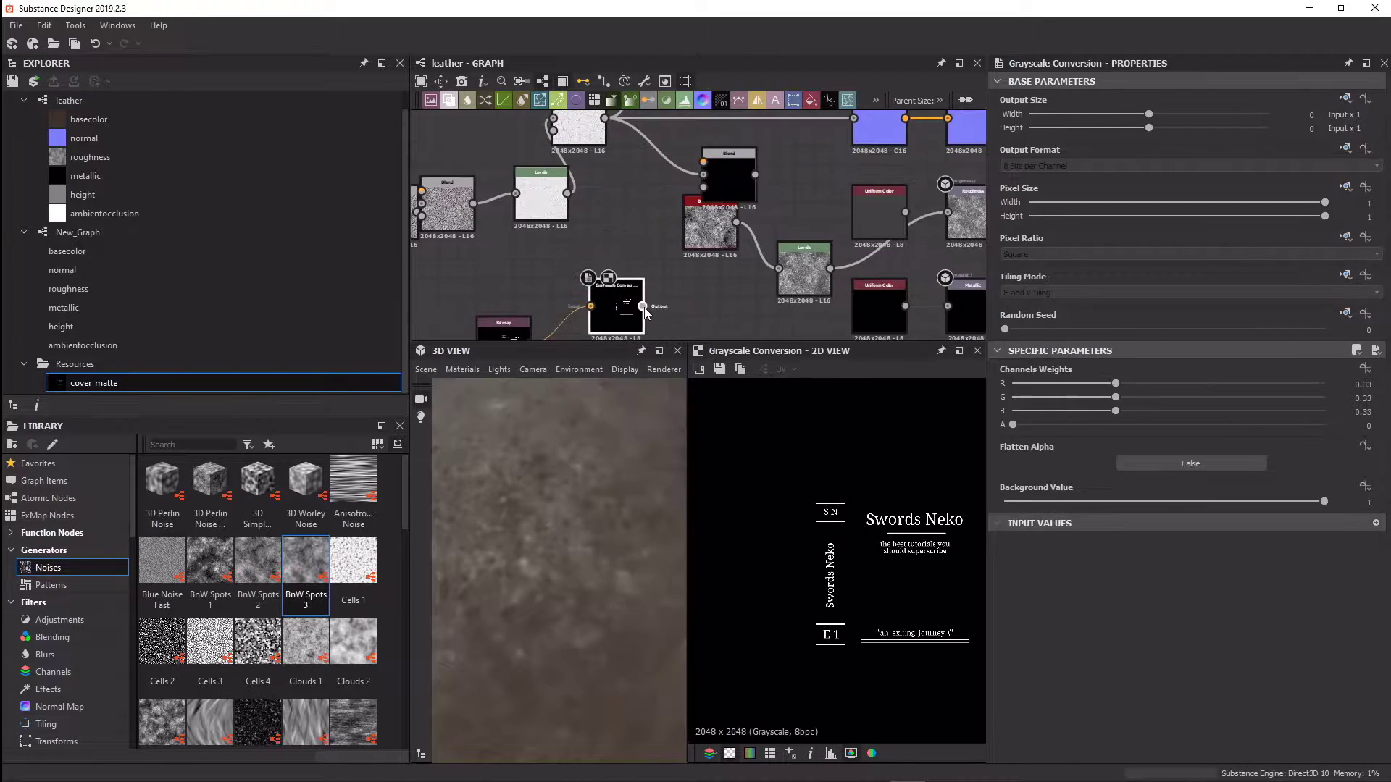
{"action": "left_click_drag", "start_coordinate": [642, 307], "coordinate": [702, 162]}
Try several blending modes for the lettering over the leather height and lower the Blend's opacity.
{"action": "double_click", "coordinate": [729, 178]}
{"action": "left_click", "coordinate": [1086, 422]}
{"action": "left_click", "coordinate": [1088, 452]}
{"action": "scroll", "coordinate": [881, 529], "scroll_direction": "up", "scroll_amount": 5}
{"action": "left_click", "coordinate": [1122, 421]}
{"action": "left_click", "coordinate": [1109, 461]}
{"action": "left_click", "coordinate": [1094, 421]}
{"action": "left_click", "coordinate": [1081, 481]}
{"action": "left_click", "coordinate": [1086, 421]}
{"action": "left_click", "coordinate": [1087, 489]}
{"action": "left_click_drag", "start_coordinate": [1324, 383], "coordinate": [1062, 397]}
Connect the lettering Blend to the leather's Normal node and set the normal format to OpenGL.
{"action": "middle_click_drag", "start_coordinate": [828, 217], "coordinate": [725, 278]}
{"action": "left_click_drag", "start_coordinate": [651, 235], "coordinate": [750, 178]}
{"action": "left_click", "coordinate": [776, 180]}
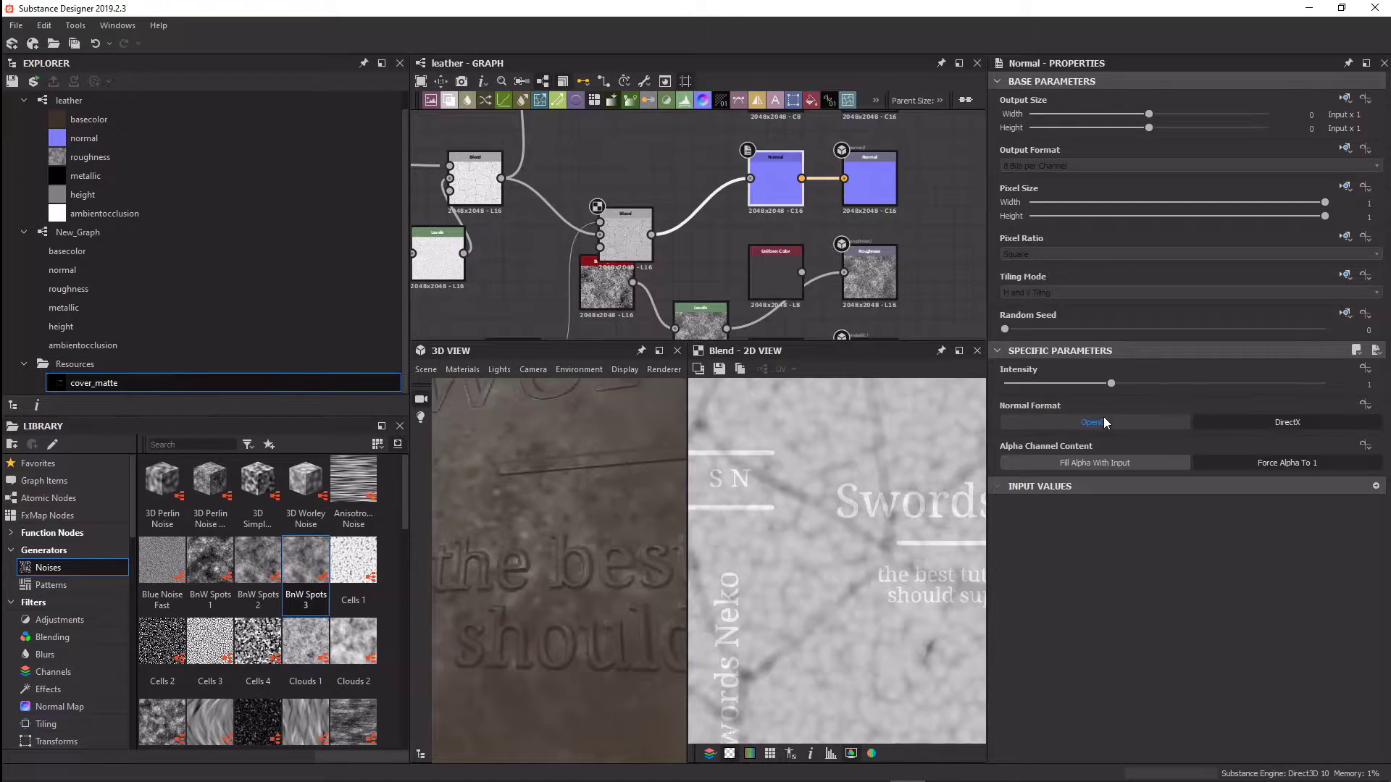
{"action": "left_click", "coordinate": [1105, 423]}
Add a Blur node to the output of the cover's Grayscale Conversion and preview it.
{"action": "scroll", "coordinate": [602, 486], "scroll_direction": "down", "scroll_amount": 4}
{"action": "middle_click_drag", "start_coordinate": [536, 311], "coordinate": [624, 215]}
{"action": "left_click_drag", "start_coordinate": [514, 288], "coordinate": [606, 309]}
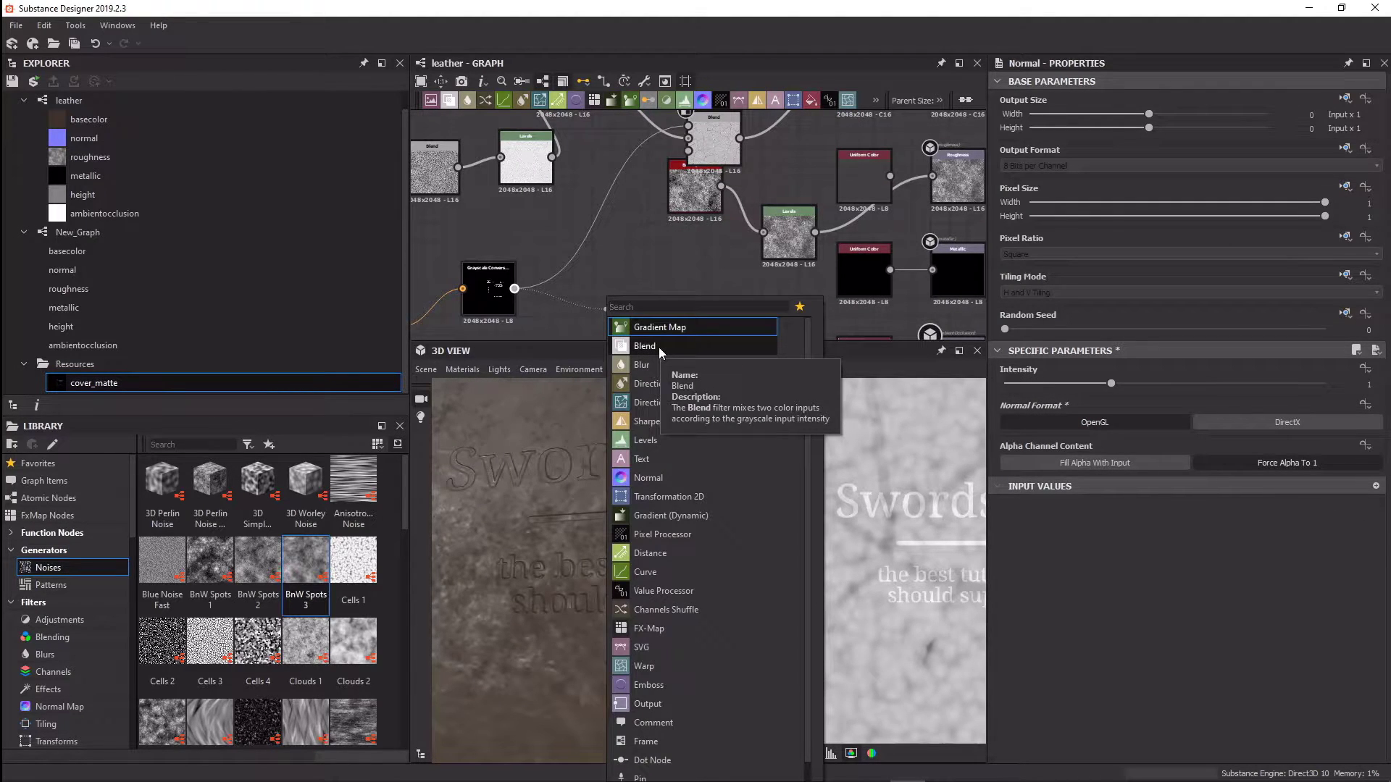
{"action": "left_click", "coordinate": [644, 364]}
{"action": "double_click", "coordinate": [627, 310]}
{"action": "scroll", "coordinate": [829, 290], "scroll_direction": "up", "scroll_amount": 5}
Lower the Blur's intensity to about 0.36 and connect it to the lettering Blend's foreground input.
{"action": "scroll", "coordinate": [867, 263], "scroll_direction": "down", "scroll_amount": 10}
{"action": "middle_click_drag", "start_coordinate": [713, 319], "coordinate": [685, 254]}
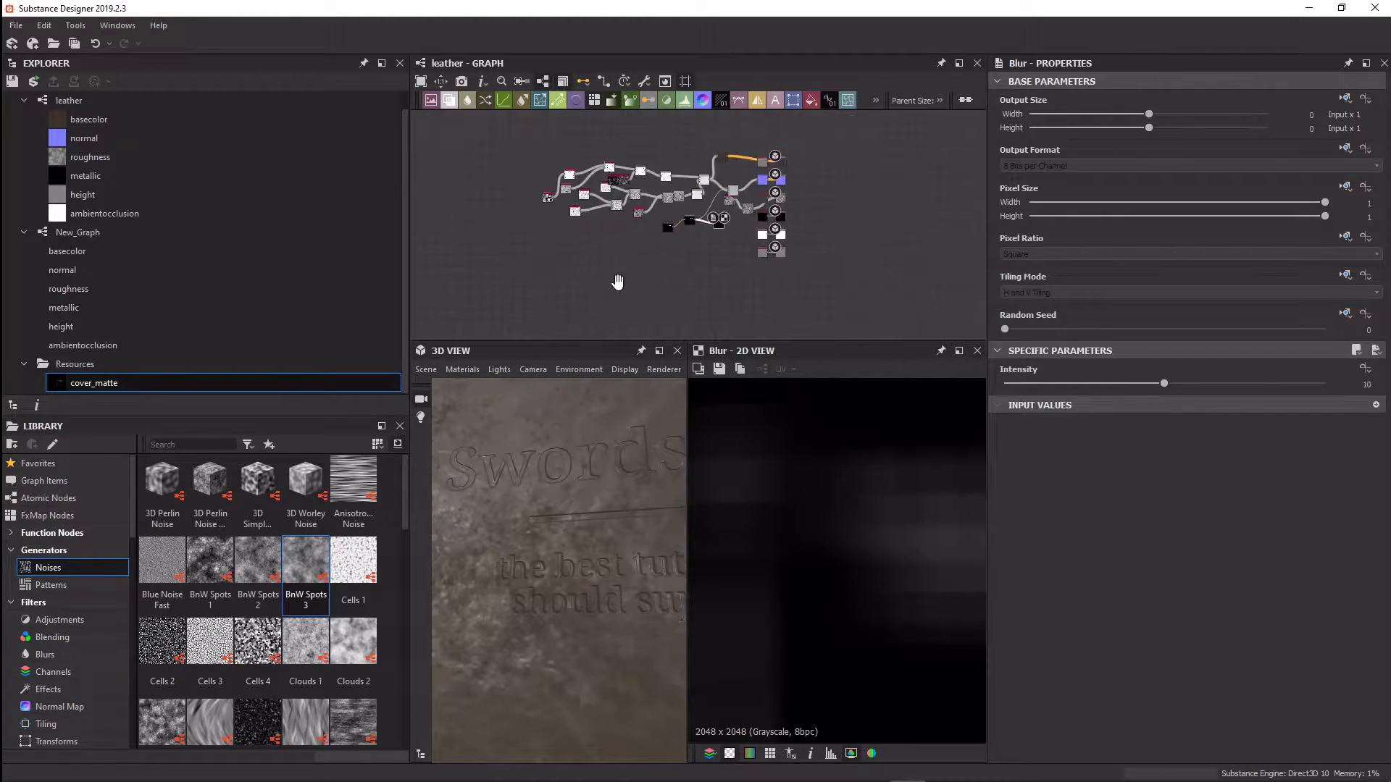
{"action": "scroll", "coordinate": [849, 167], "scroll_direction": "up", "scroll_amount": 6}
{"action": "left_click_drag", "start_coordinate": [1067, 383], "coordinate": [1023, 391]}
{"action": "middle_click_drag", "start_coordinate": [710, 223], "coordinate": [656, 273]}
{"action": "left_click_drag", "start_coordinate": [611, 302], "coordinate": [630, 150]}
{"action": "left_click_drag", "start_coordinate": [1023, 384], "coordinate": [1011, 385]}
{"action": "left_click_drag", "start_coordinate": [627, 489], "coordinate": [568, 574]}
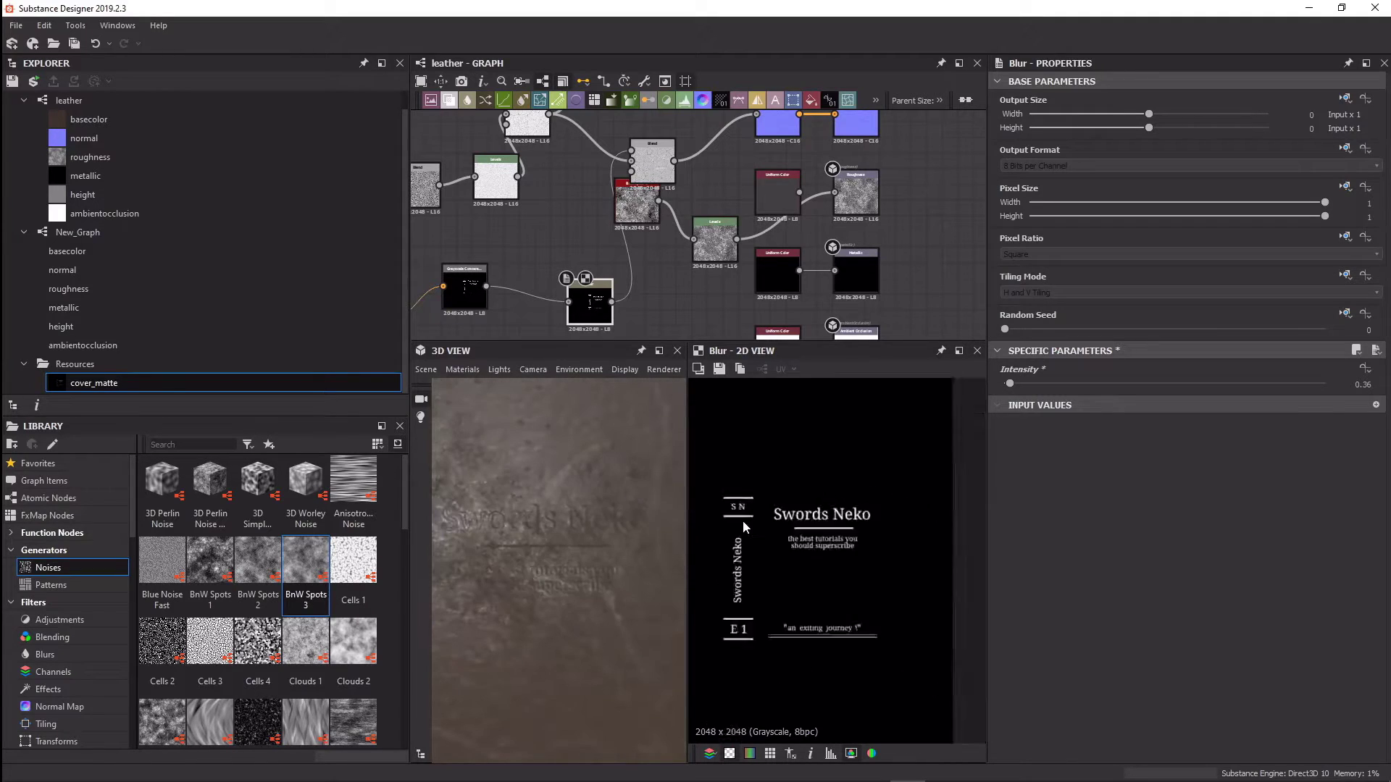
{"action": "scroll", "coordinate": [8, 127], "scroll_direction": "up", "scroll_amount": 1}
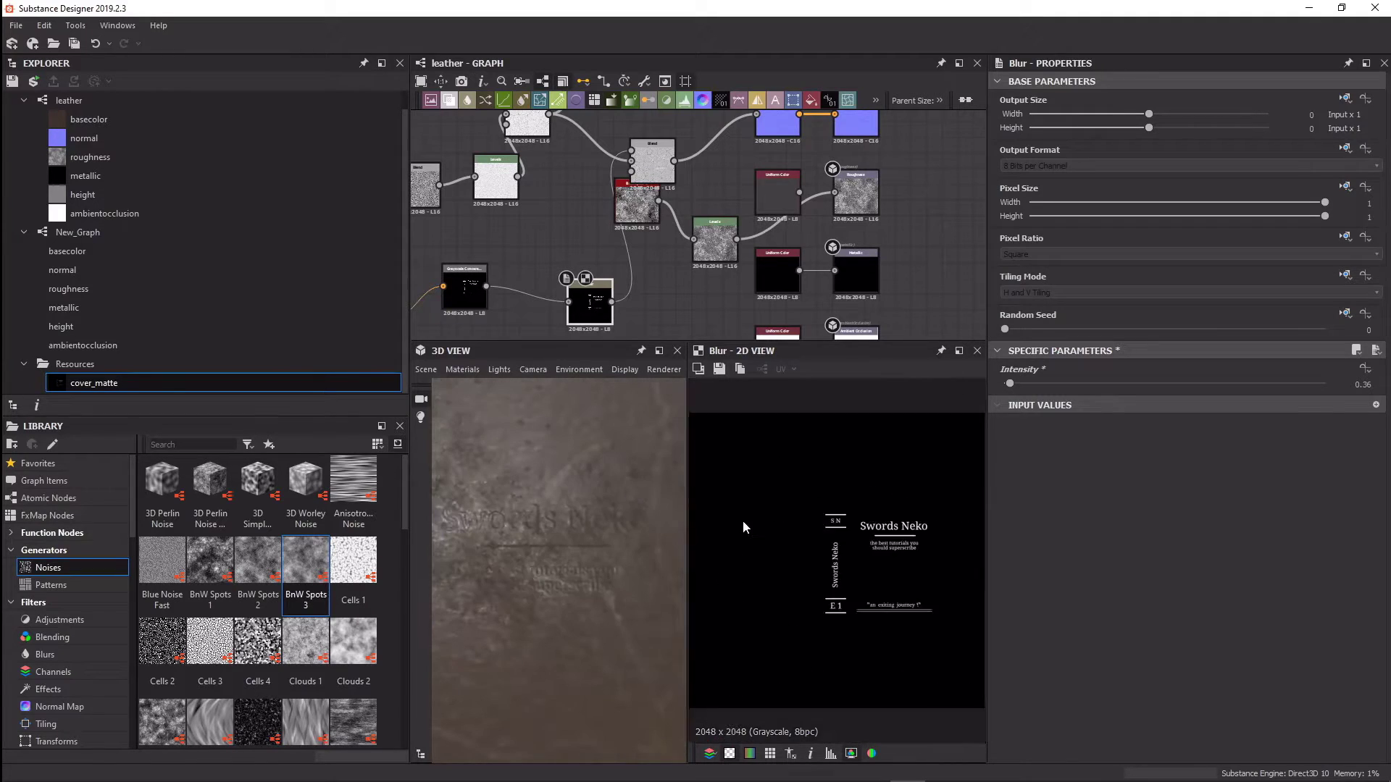
Open the New_Graph material graph, check its lettering in the 3D view, and rename the graph as lettering.
{"action": "double_click", "coordinate": [79, 138]}
{"action": "scroll", "coordinate": [605, 446], "scroll_direction": "up", "scroll_amount": 8}
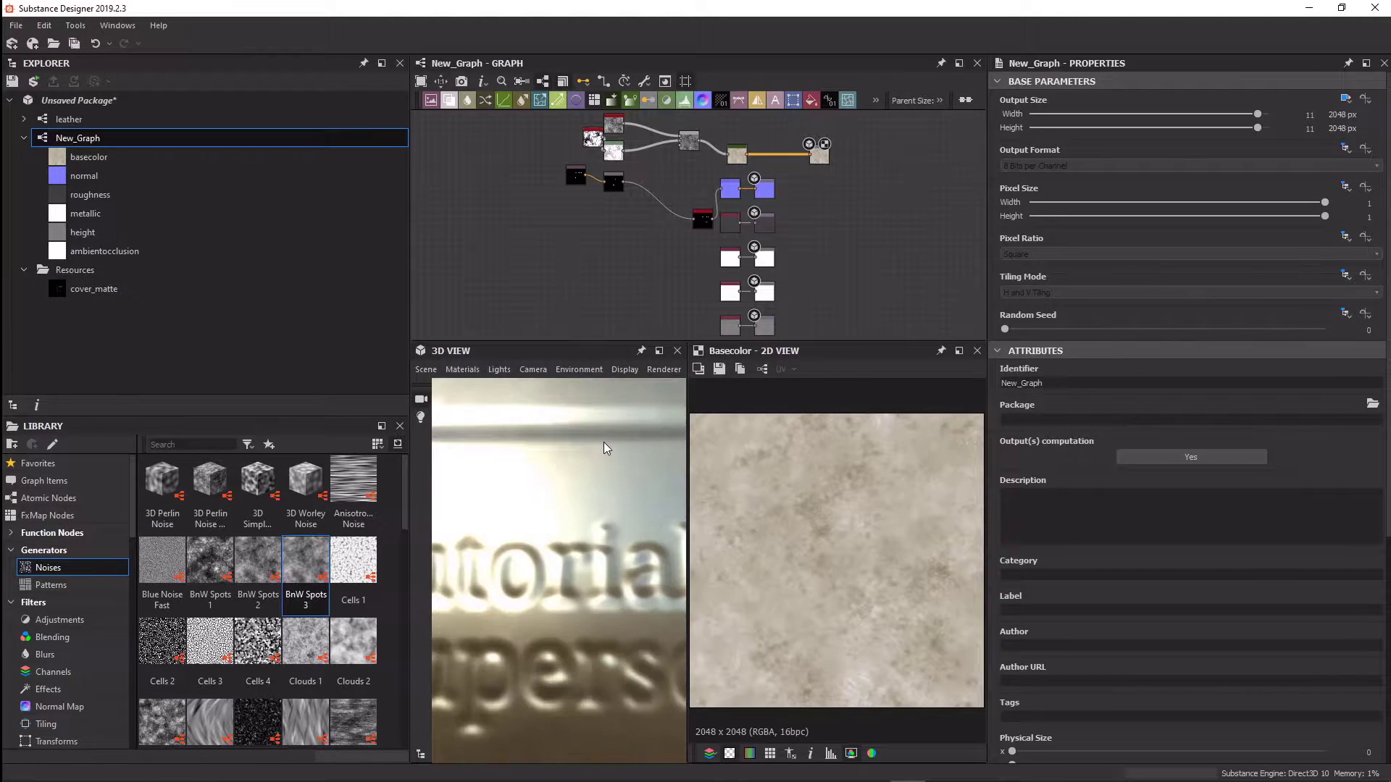
{"action": "middle_click_drag", "start_coordinate": [618, 384], "coordinate": [642, 522]}
{"action": "scroll", "coordinate": [642, 521], "scroll_direction": "down", "scroll_amount": 8}
{"action": "right_click", "coordinate": [87, 137]}
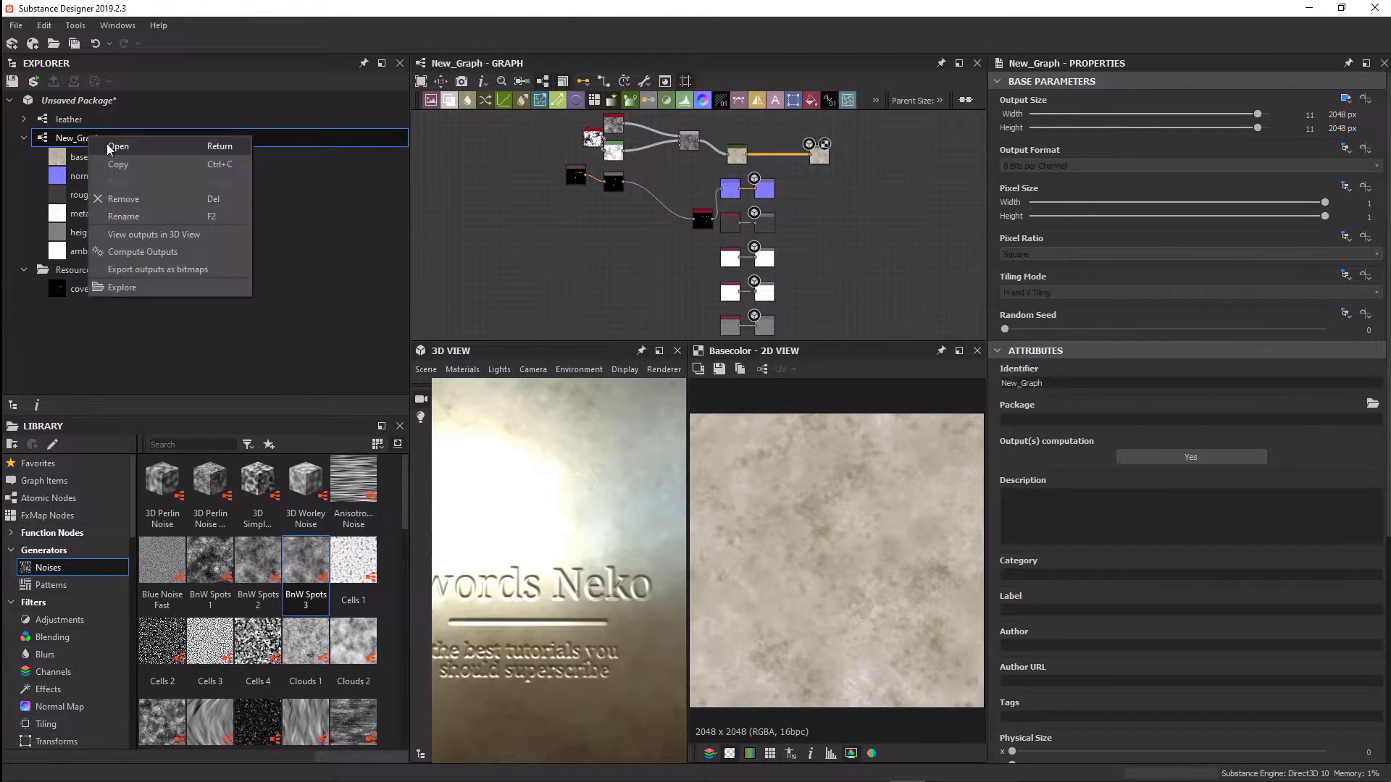
{"action": "left_click", "coordinate": [159, 223]}
{"action": "type", "text": "lettering"}
{"action": "key", "text": "Return"}
Export all outputs of the leather graph as PNG bitmaps into the project's book folder.
{"action": "right_click", "coordinate": [68, 119]}
{"action": "left_click", "coordinate": [165, 255]}
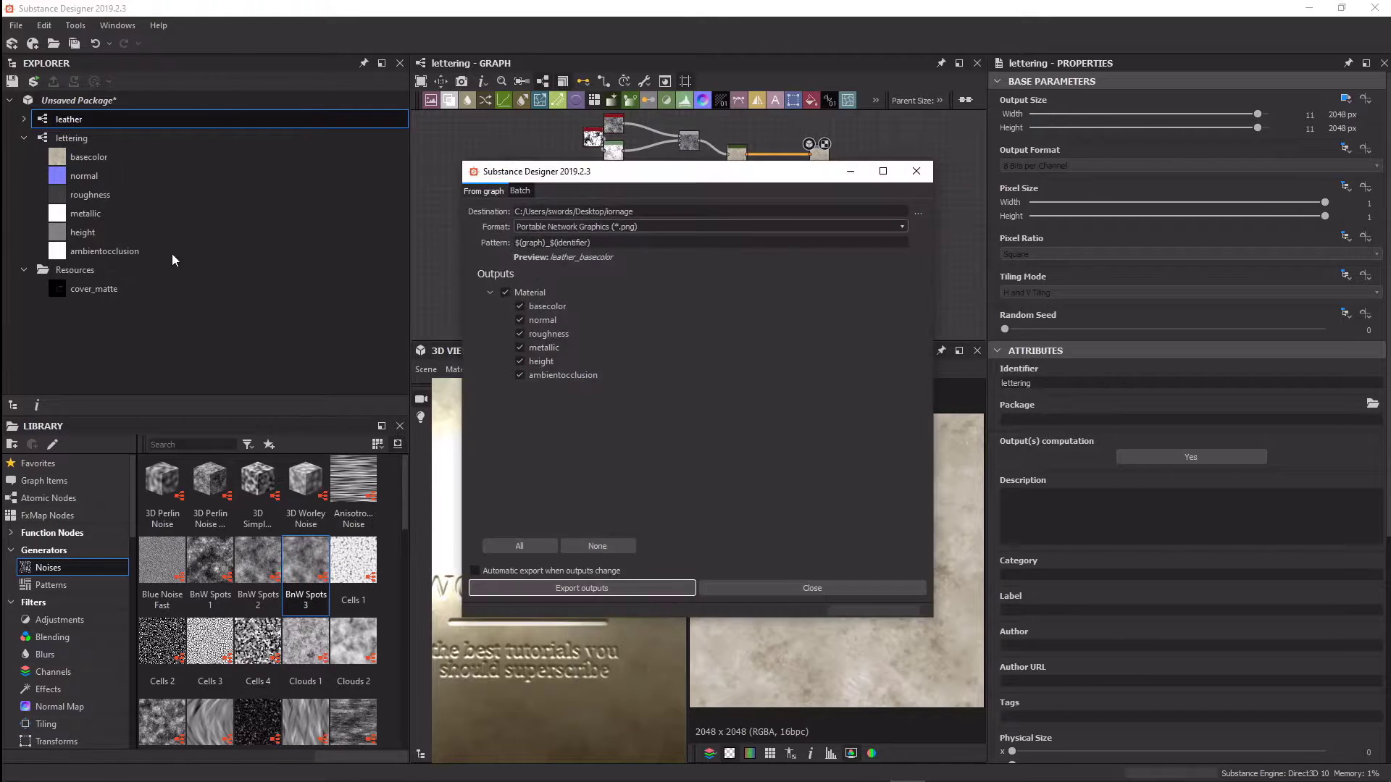
{"action": "left_click", "coordinate": [915, 220]}
{"action": "left_click", "coordinate": [521, 313]}
{"action": "double_click", "coordinate": [882, 443]}
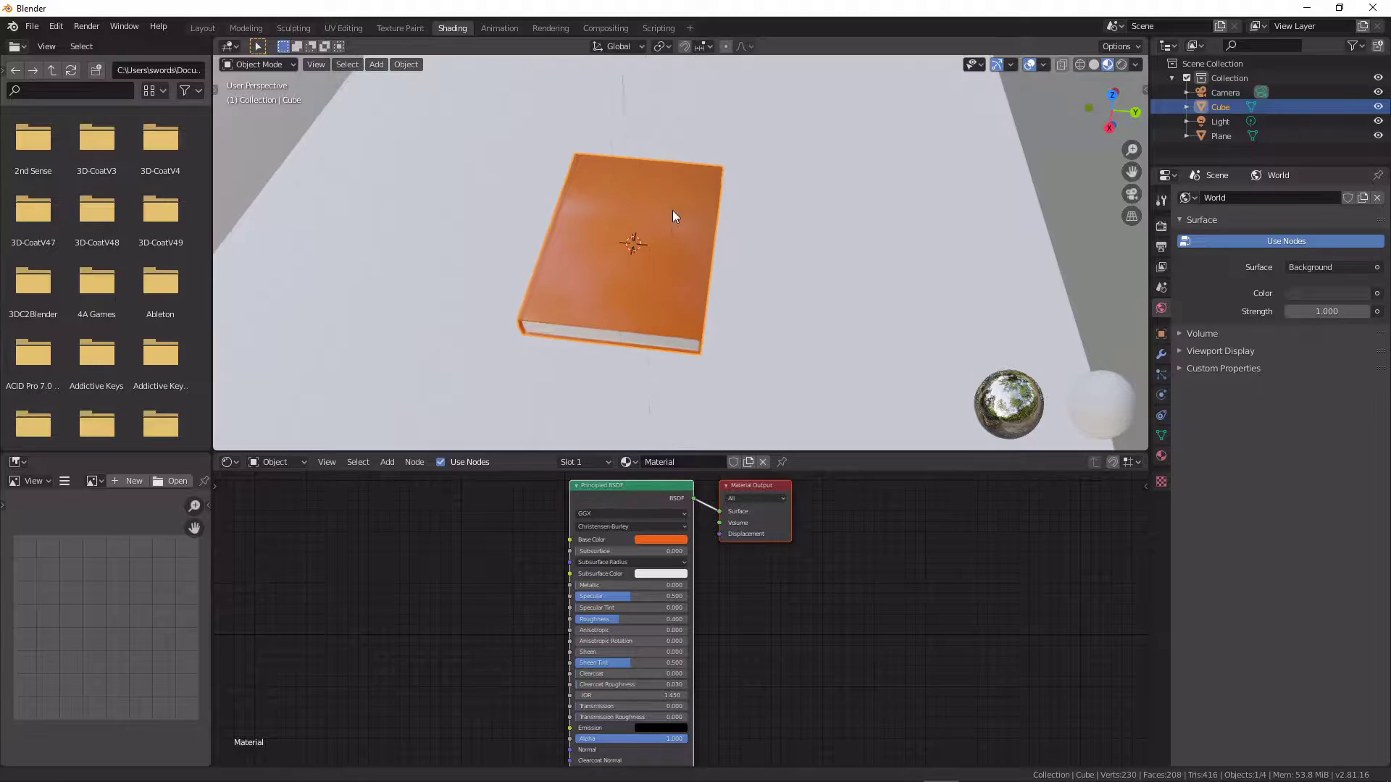
In Blender, move the book's Principled BSDF away from the Material Output and insert a Mix Shader between them.
{"action": "middle_click_drag", "start_coordinate": [673, 211], "coordinate": [565, 305]}
{"action": "middle_click_drag", "start_coordinate": [549, 496], "coordinate": [538, 542]}
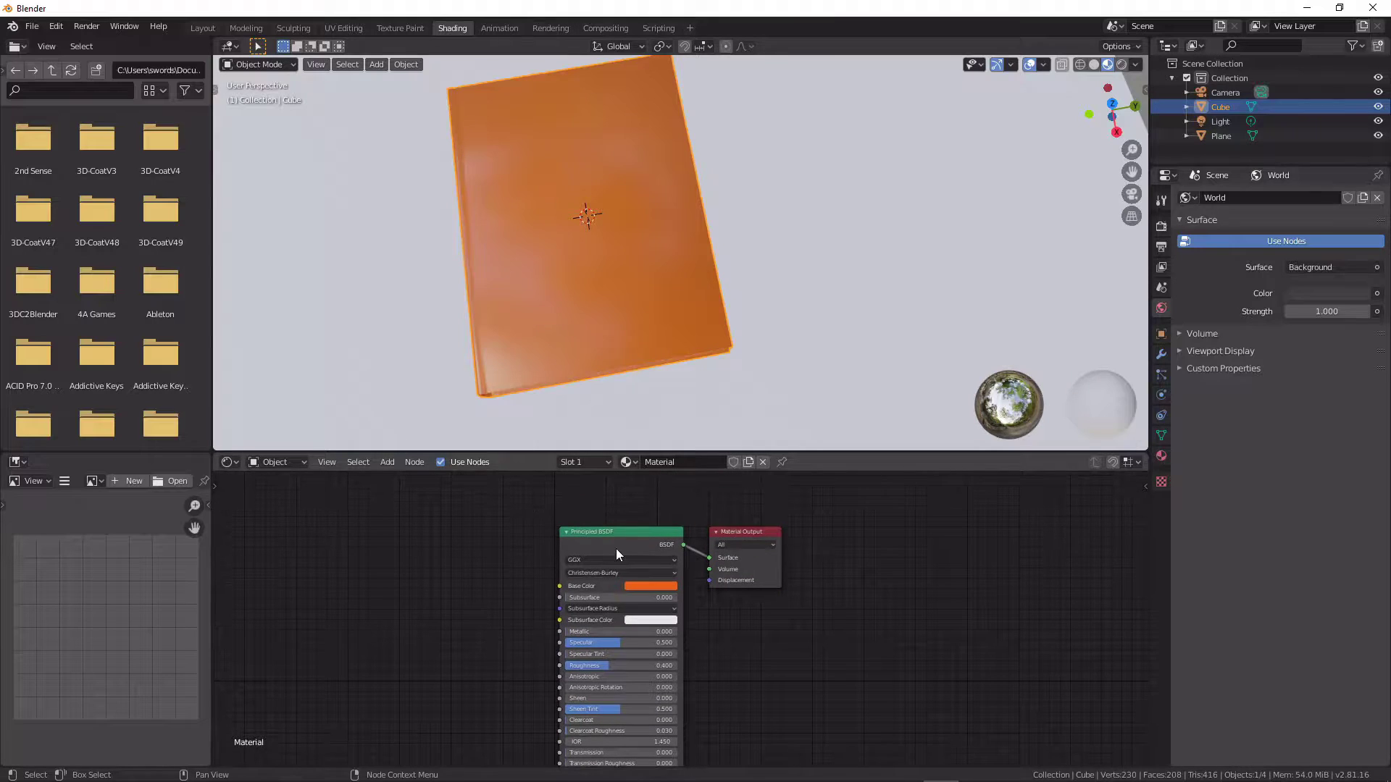
{"action": "left_click_drag", "start_coordinate": [572, 532], "coordinate": [335, 536]}
{"action": "key", "text": "shift+a"}
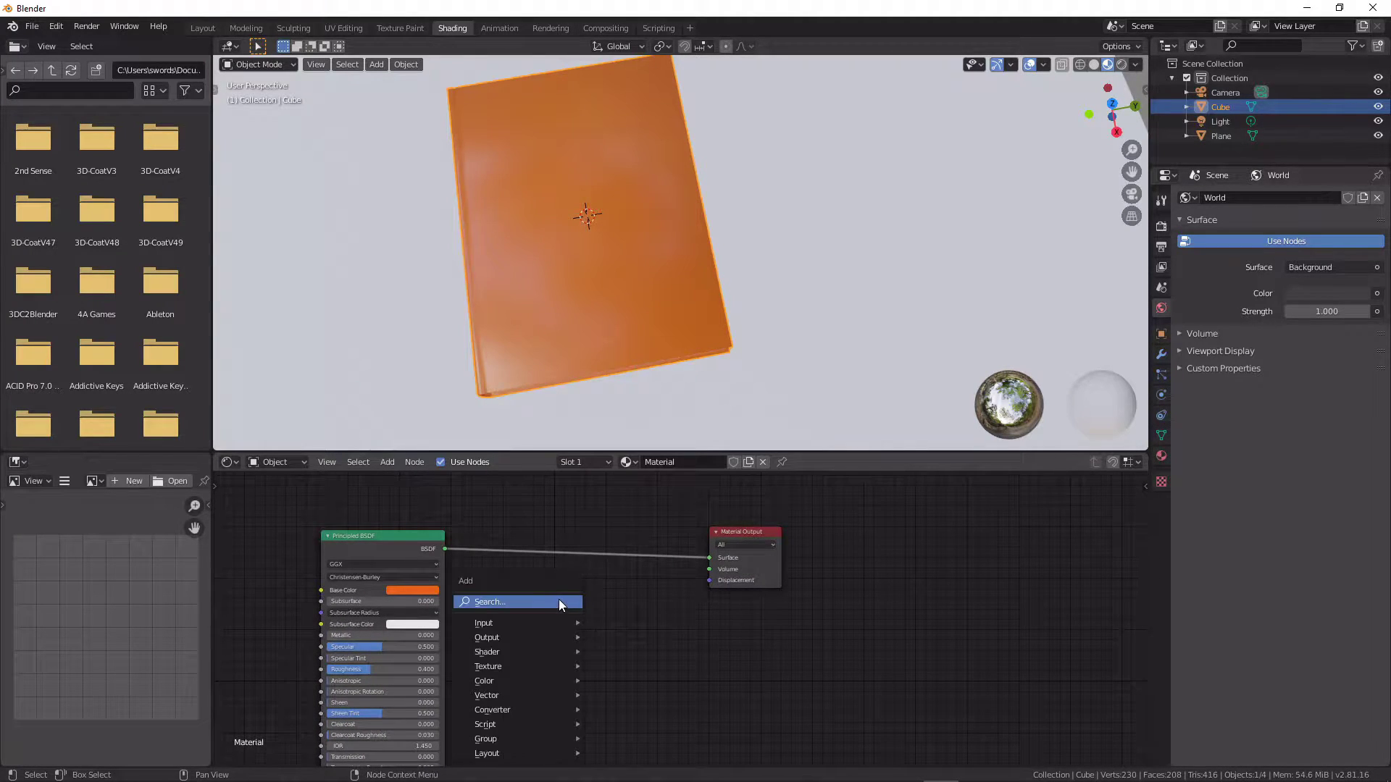
{"action": "mouse_move", "coordinate": [540, 657]}
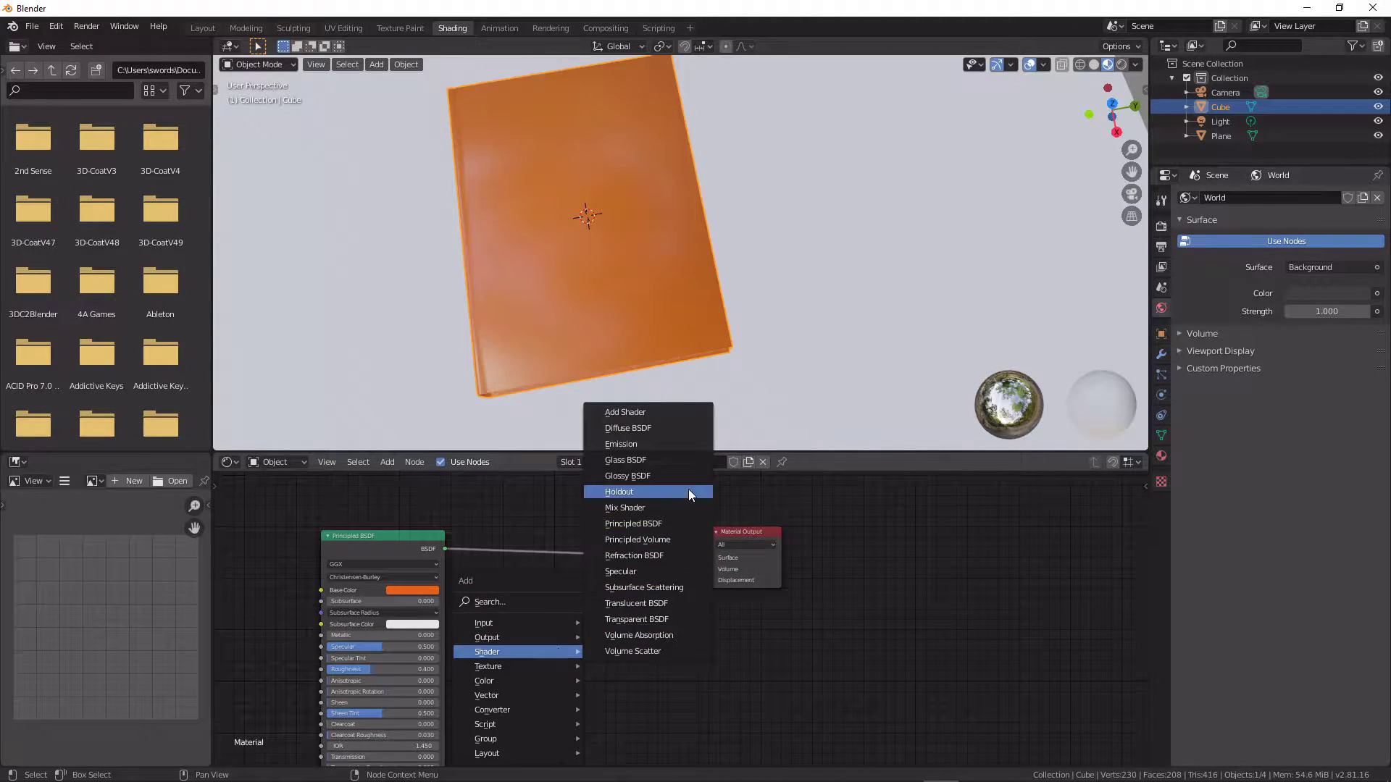
{"action": "left_click", "coordinate": [662, 507]}
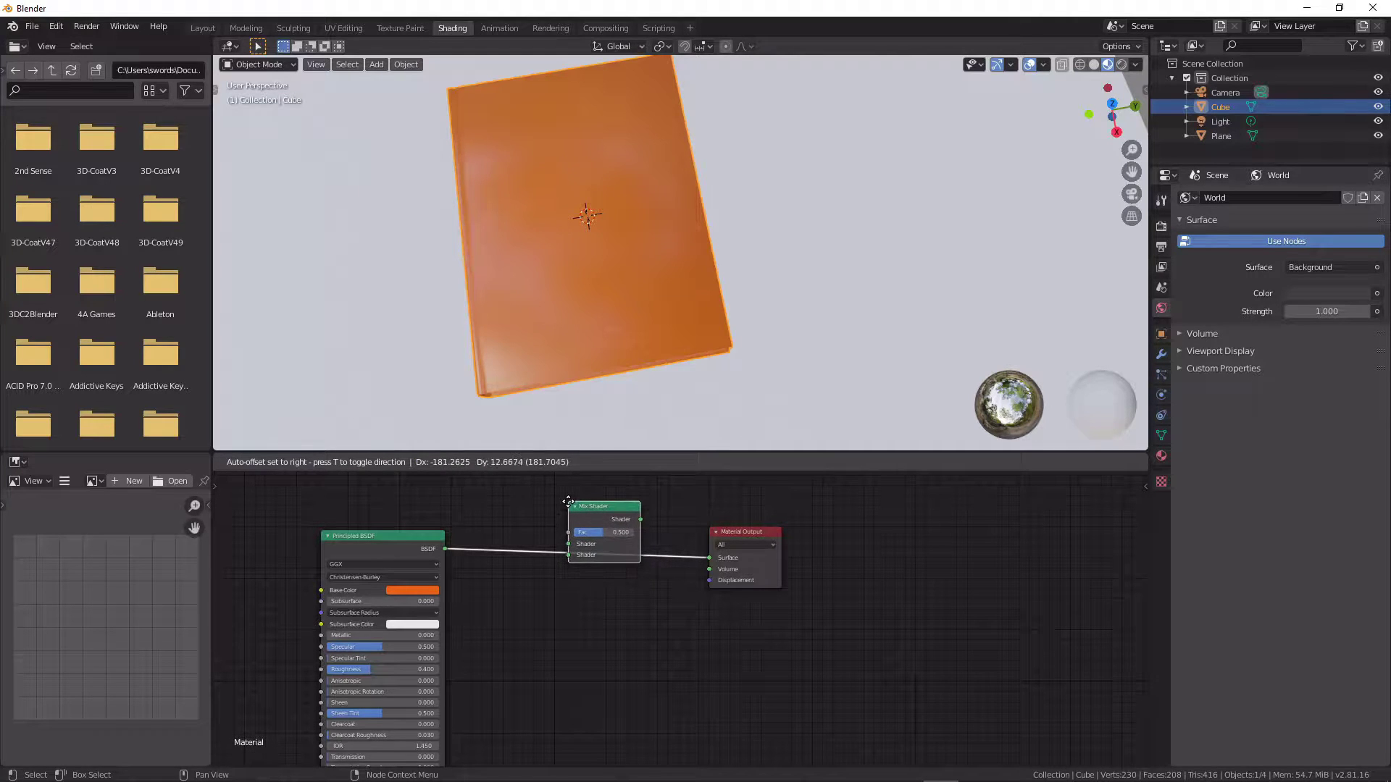
{"action": "left_click", "coordinate": [567, 507]}
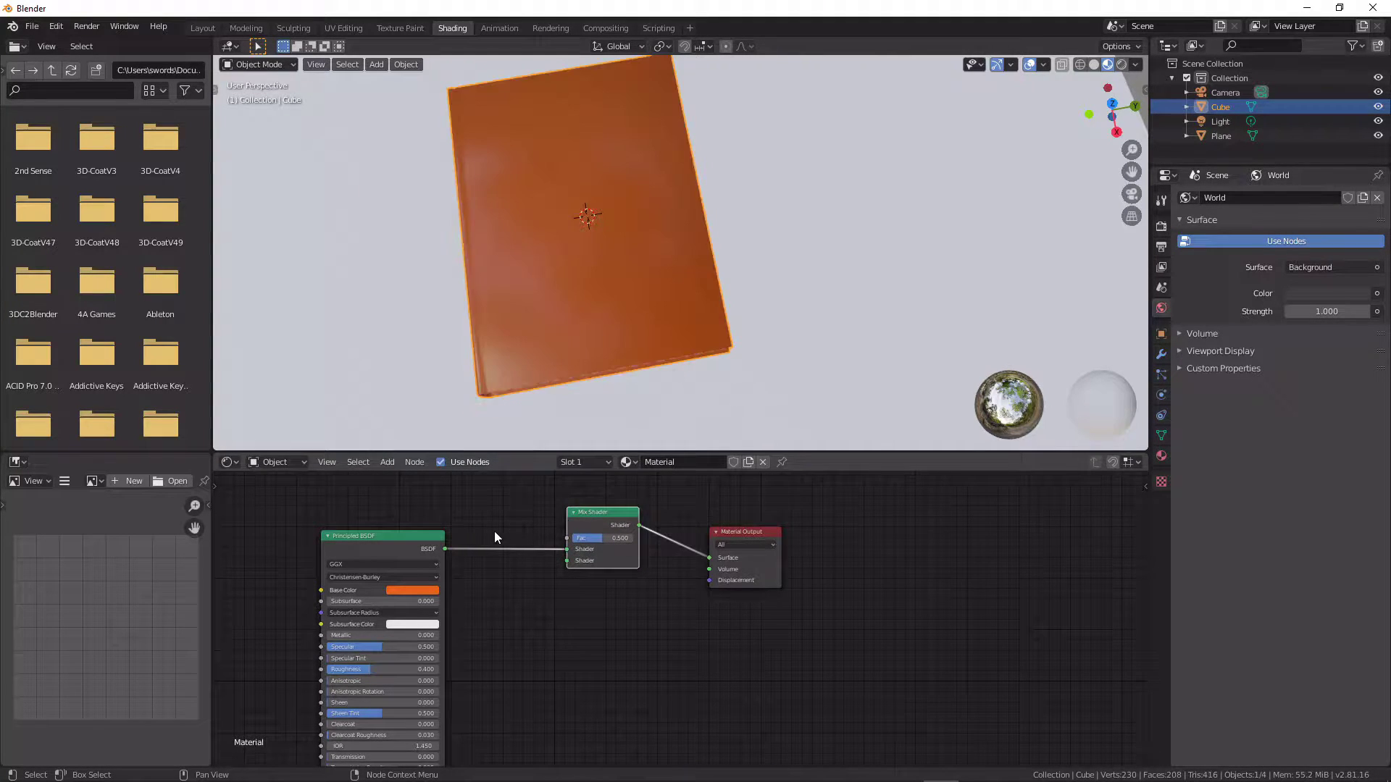
{"action": "scroll", "coordinate": [480, 564], "scroll_direction": "up", "scroll_amount": 1}
{"action": "key", "text": "shift+a"}
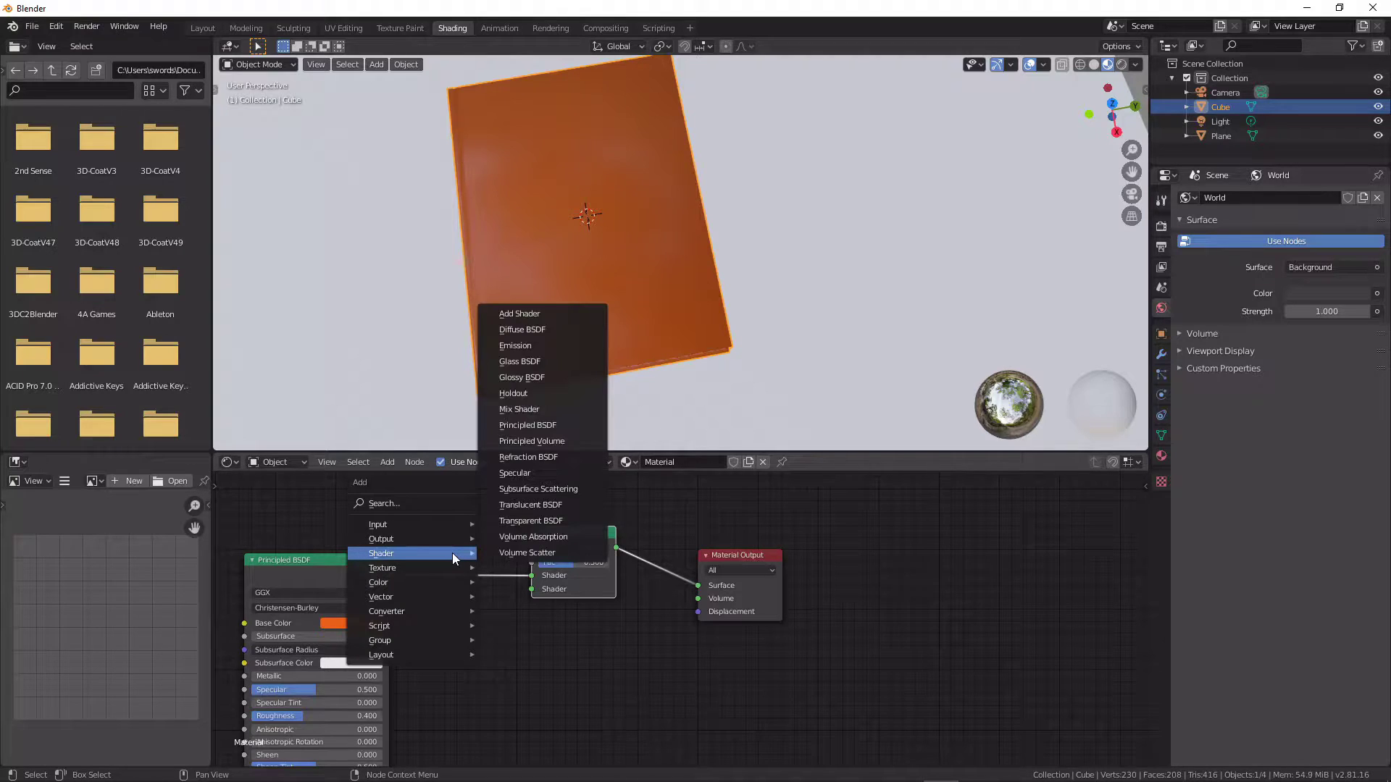
{"action": "mouse_move", "coordinate": [461, 582]}
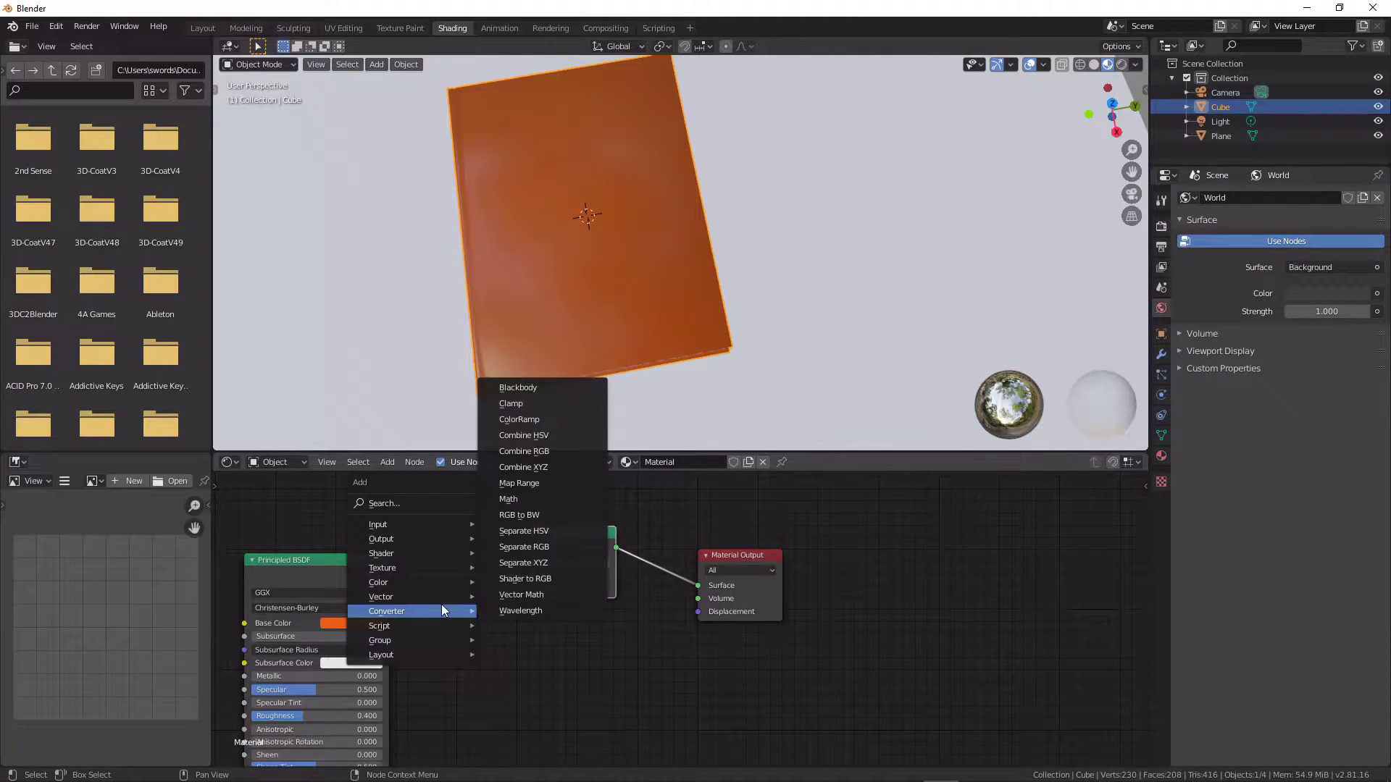
Duplicate the orange Principled BSDF and give the copy a yellow base color.
{"action": "mouse_move", "coordinate": [418, 603]}
{"action": "scroll", "coordinate": [355, 564], "scroll_direction": "down", "scroll_amount": 1}
{"action": "middle_click_drag", "start_coordinate": [374, 567], "coordinate": [476, 594]}
{"action": "scroll", "coordinate": [481, 603], "scroll_direction": "down", "scroll_amount": 2}
{"action": "left_click", "coordinate": [459, 590]}
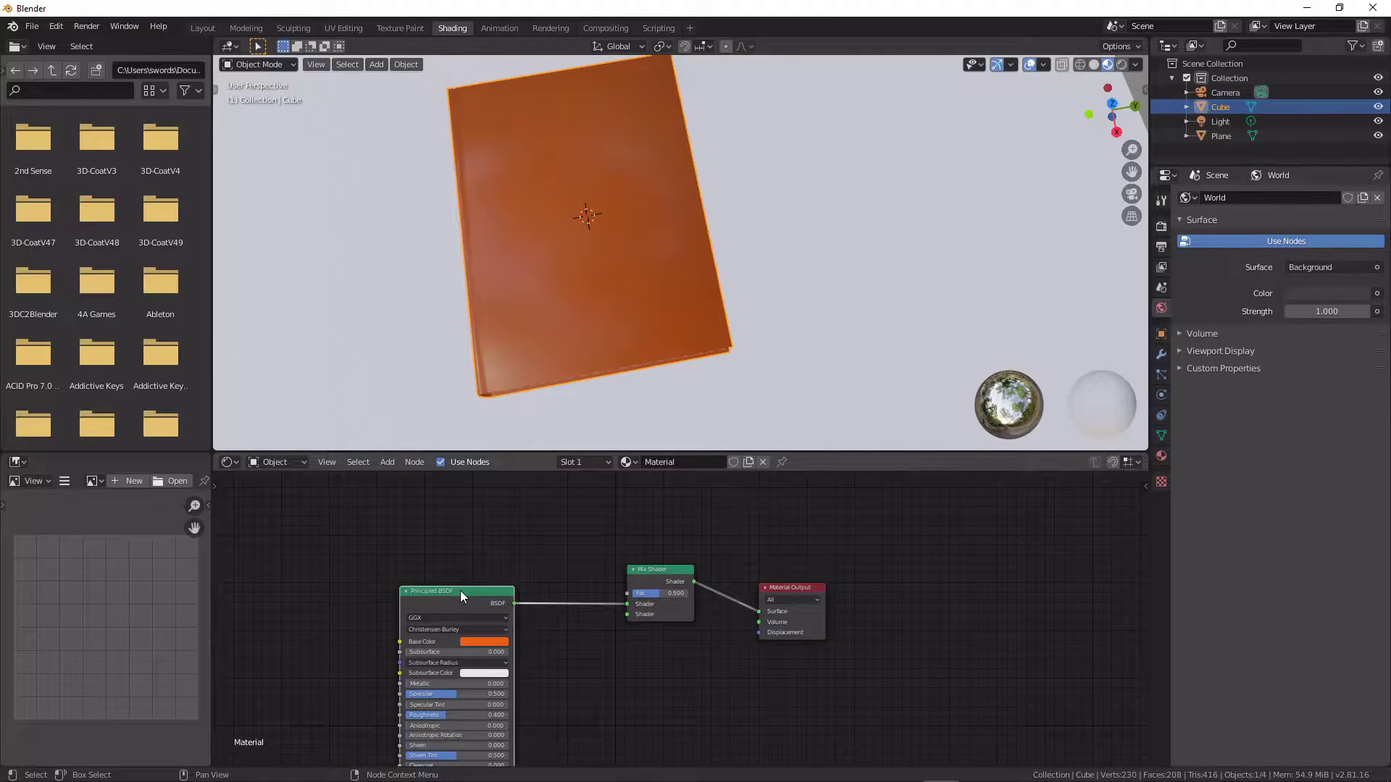
{"action": "key", "text": "shift+d"}
{"action": "left_click", "coordinate": [331, 485]}
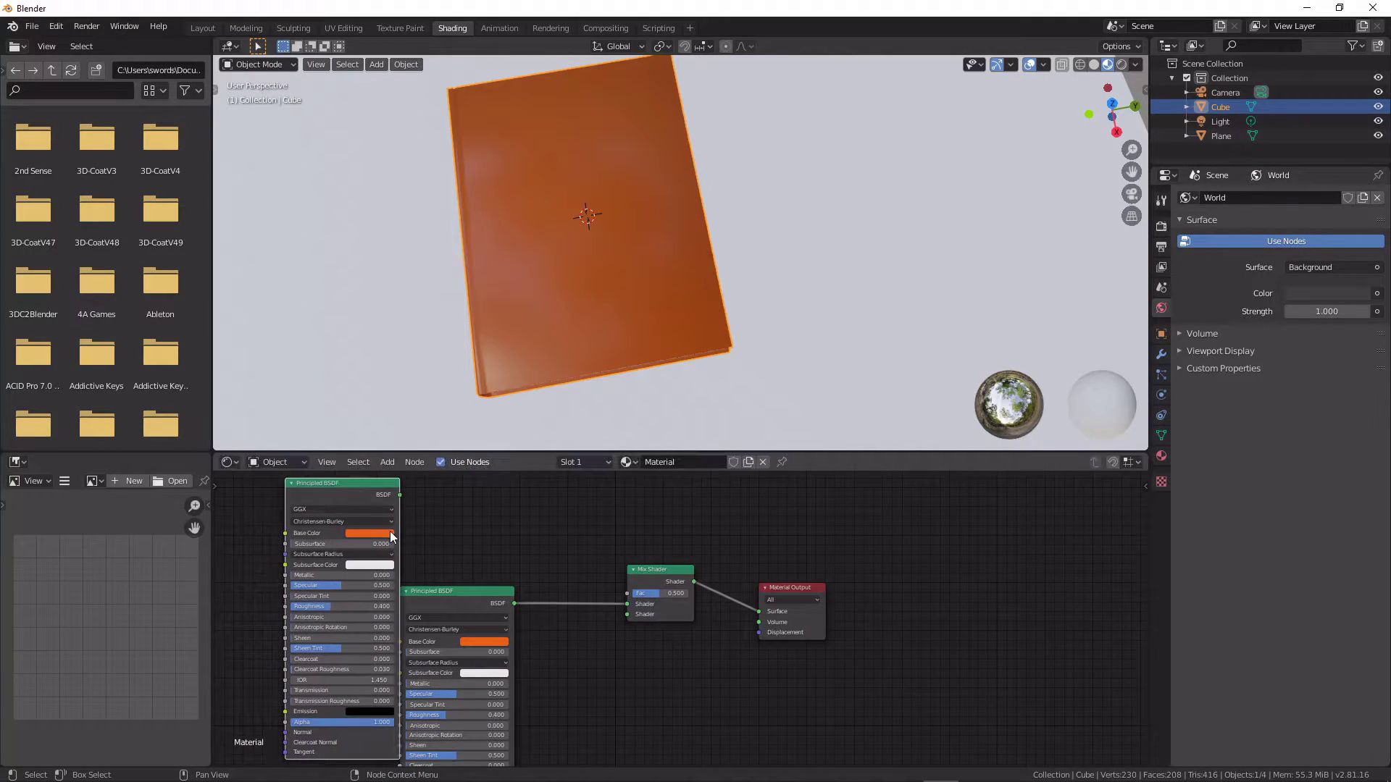
{"action": "left_click", "coordinate": [374, 533]}
{"action": "left_click_drag", "start_coordinate": [367, 449], "coordinate": [364, 447]}
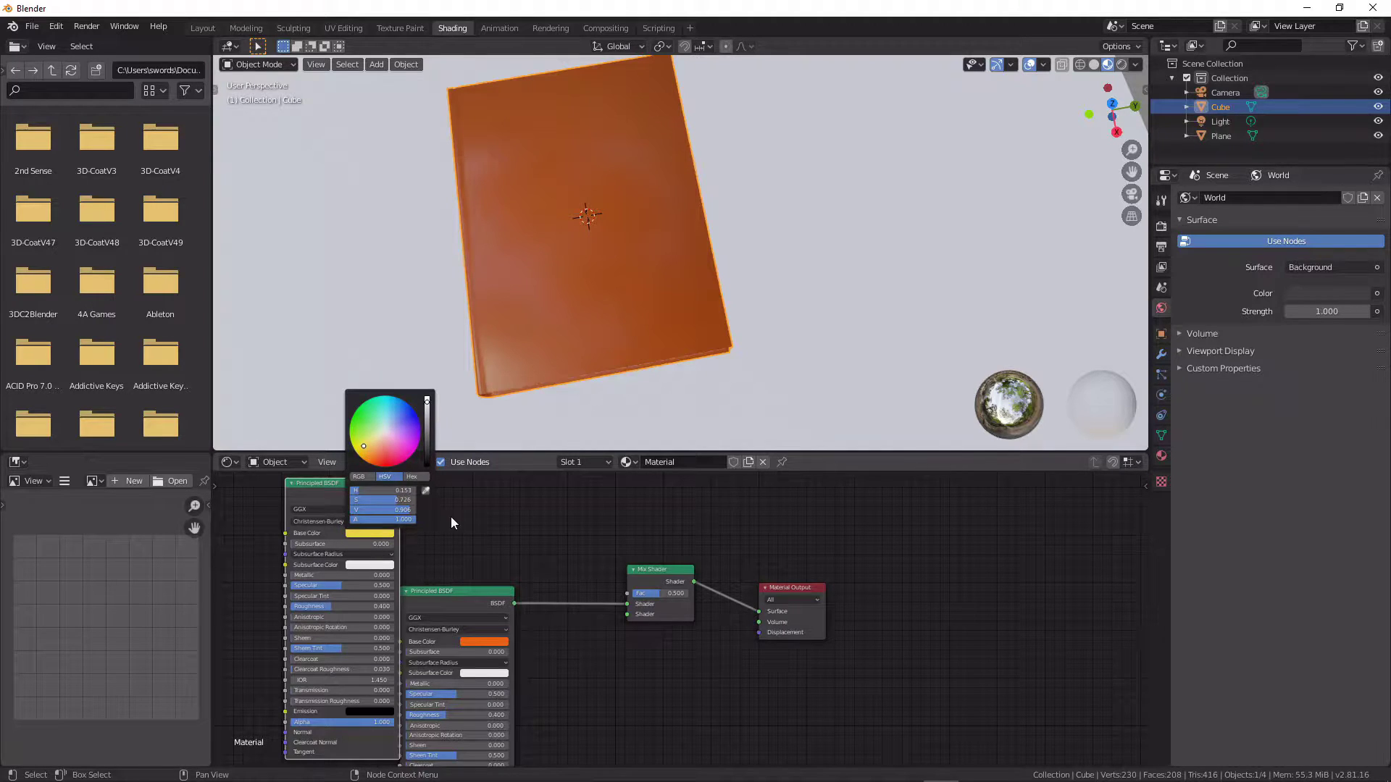
Connect the yellow Principled BSDF to the second shader input of the Mix Shader.
{"action": "scroll", "coordinate": [602, 605], "scroll_direction": "up", "scroll_amount": 1}
{"action": "middle_click_drag", "start_coordinate": [418, 517], "coordinate": [429, 562]}
{"action": "left_click_drag", "start_coordinate": [362, 520], "coordinate": [545, 614]}
{"action": "left_click_drag", "start_coordinate": [627, 662], "coordinate": [629, 660]}
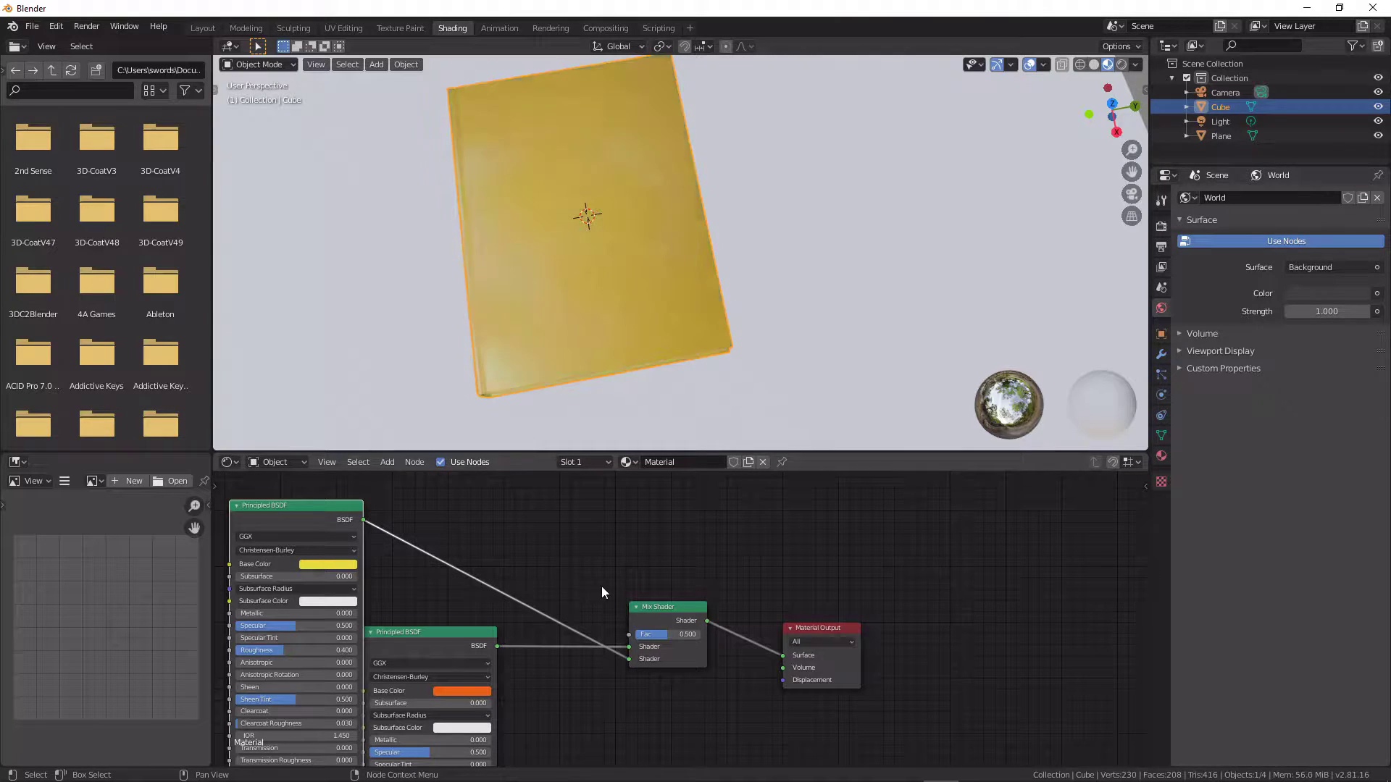
Add an Image Texture node above the Mix Shader and connect its Color output to the Fac input.
{"action": "key", "text": "shift+a"}
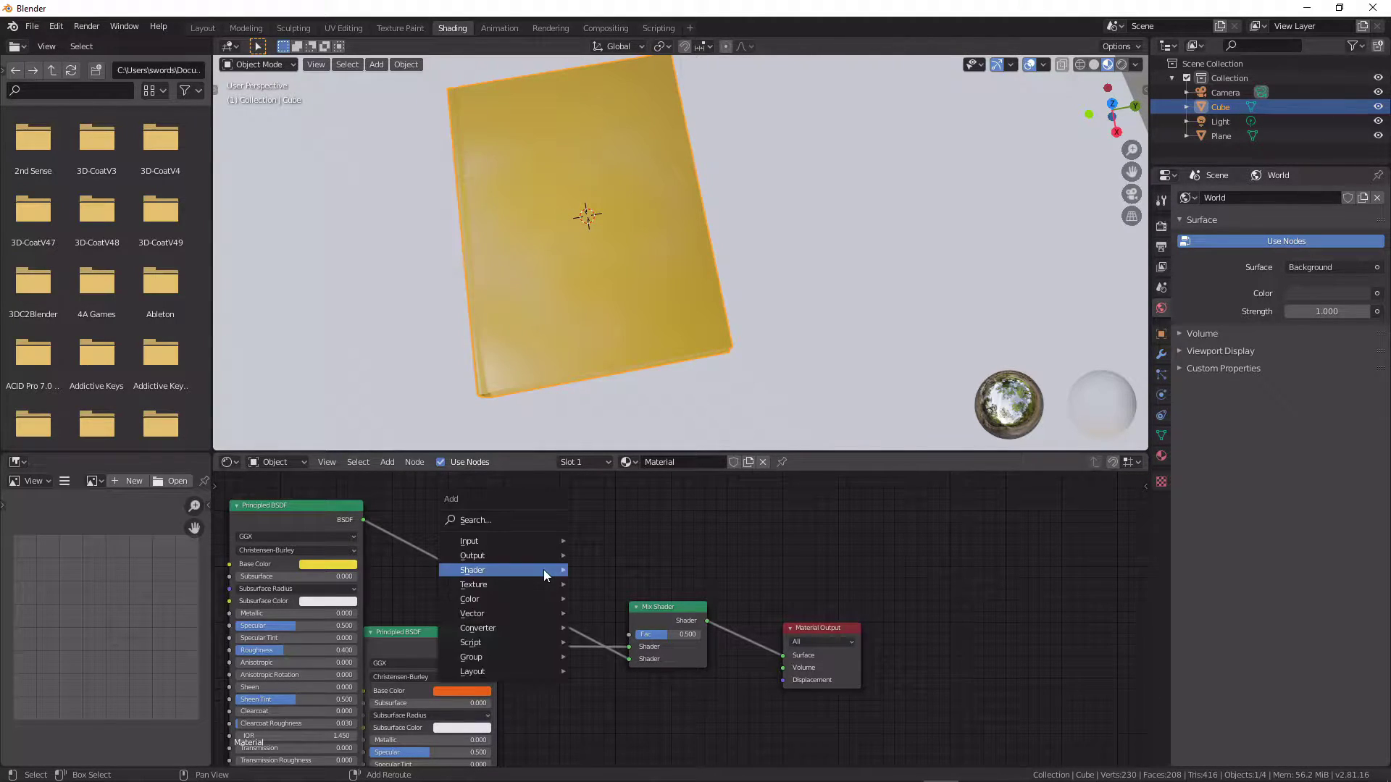
{"action": "mouse_move", "coordinate": [543, 569]}
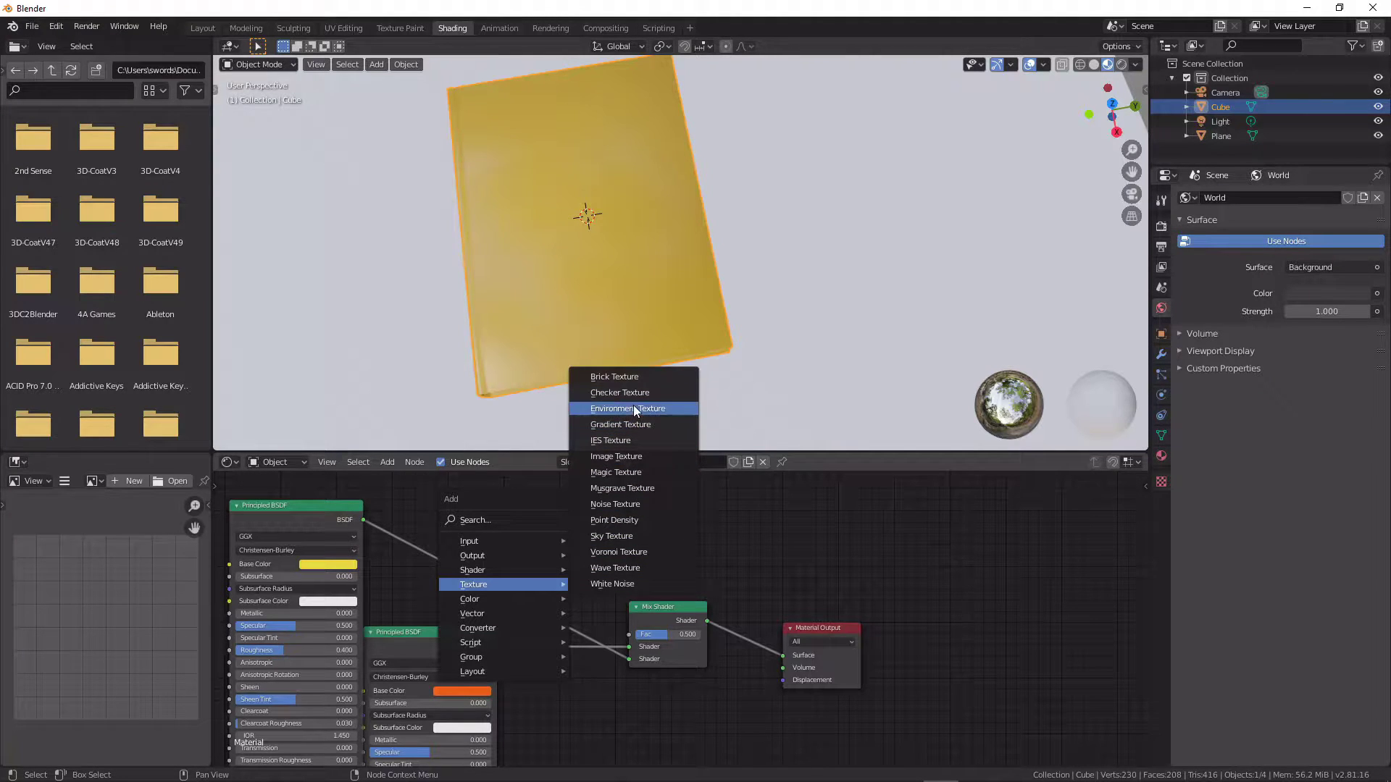
{"action": "left_click", "coordinate": [645, 458]}
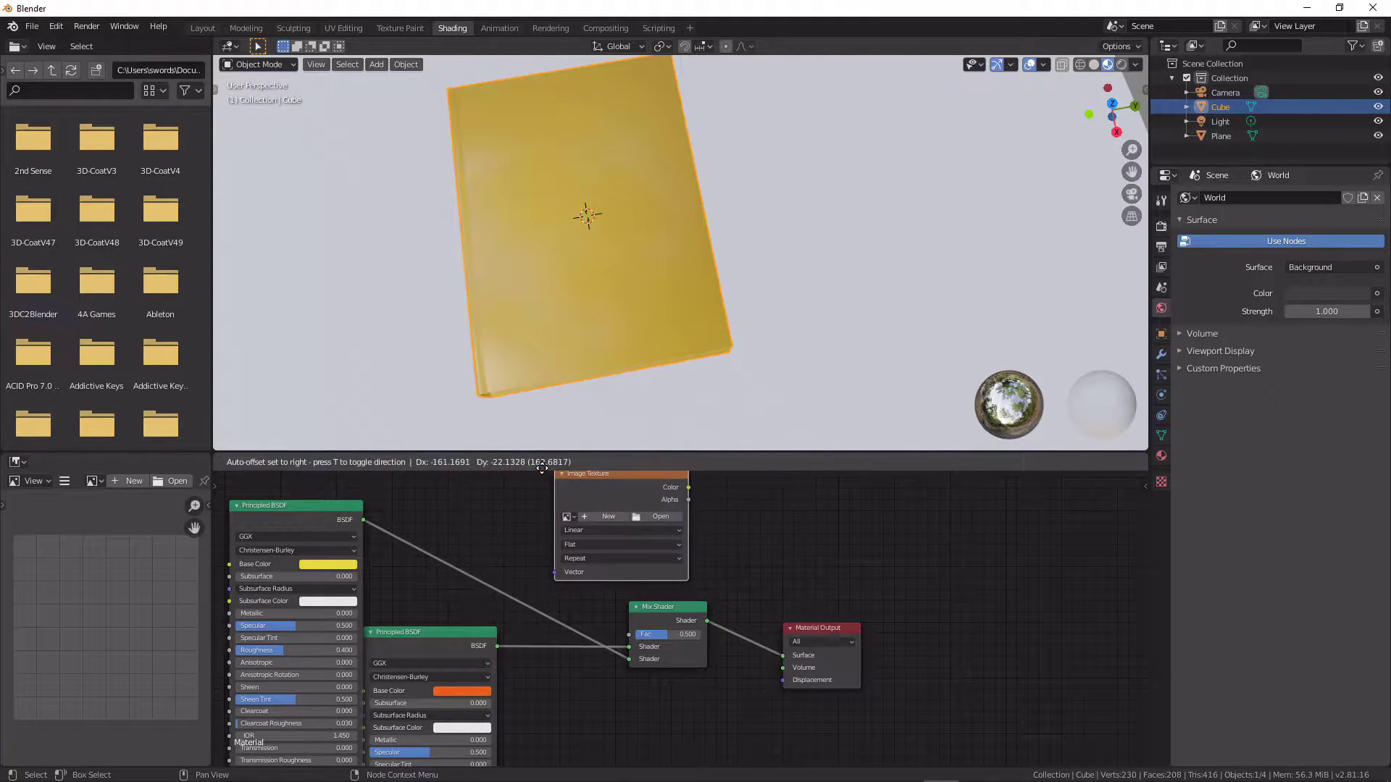
{"action": "left_click", "coordinate": [576, 510]}
{"action": "key", "text": "ctrl+z"}
{"action": "scroll", "coordinate": [568, 533], "scroll_direction": "down", "scroll_amount": 2}
{"action": "middle_click_drag", "start_coordinate": [690, 513], "coordinate": [620, 557]}
{"action": "left_click_drag", "start_coordinate": [613, 544], "coordinate": [673, 656]}
Load cover_matte.png from the Desktop's youtube/book folder into the Image Texture node.
{"action": "left_click", "coordinate": [533, 547]}
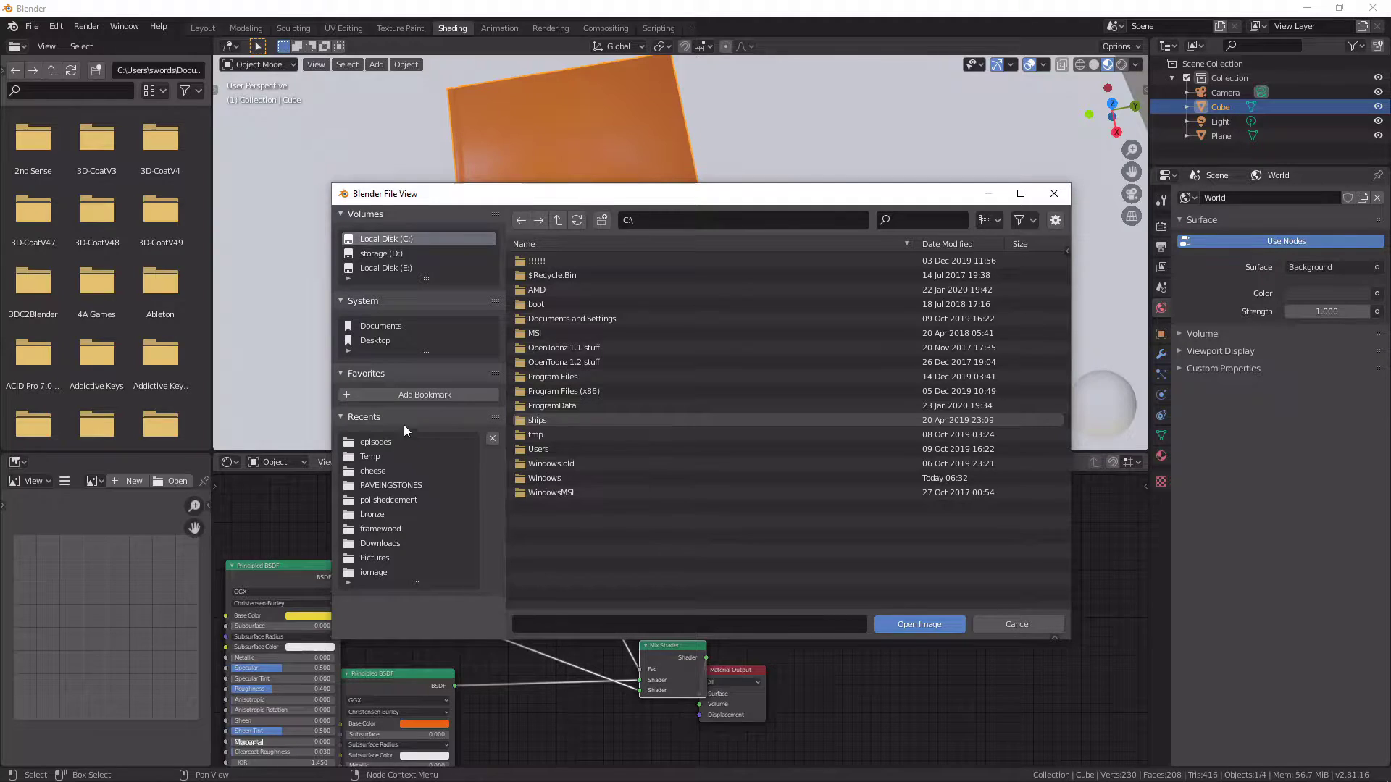
{"action": "left_click", "coordinate": [380, 341]}
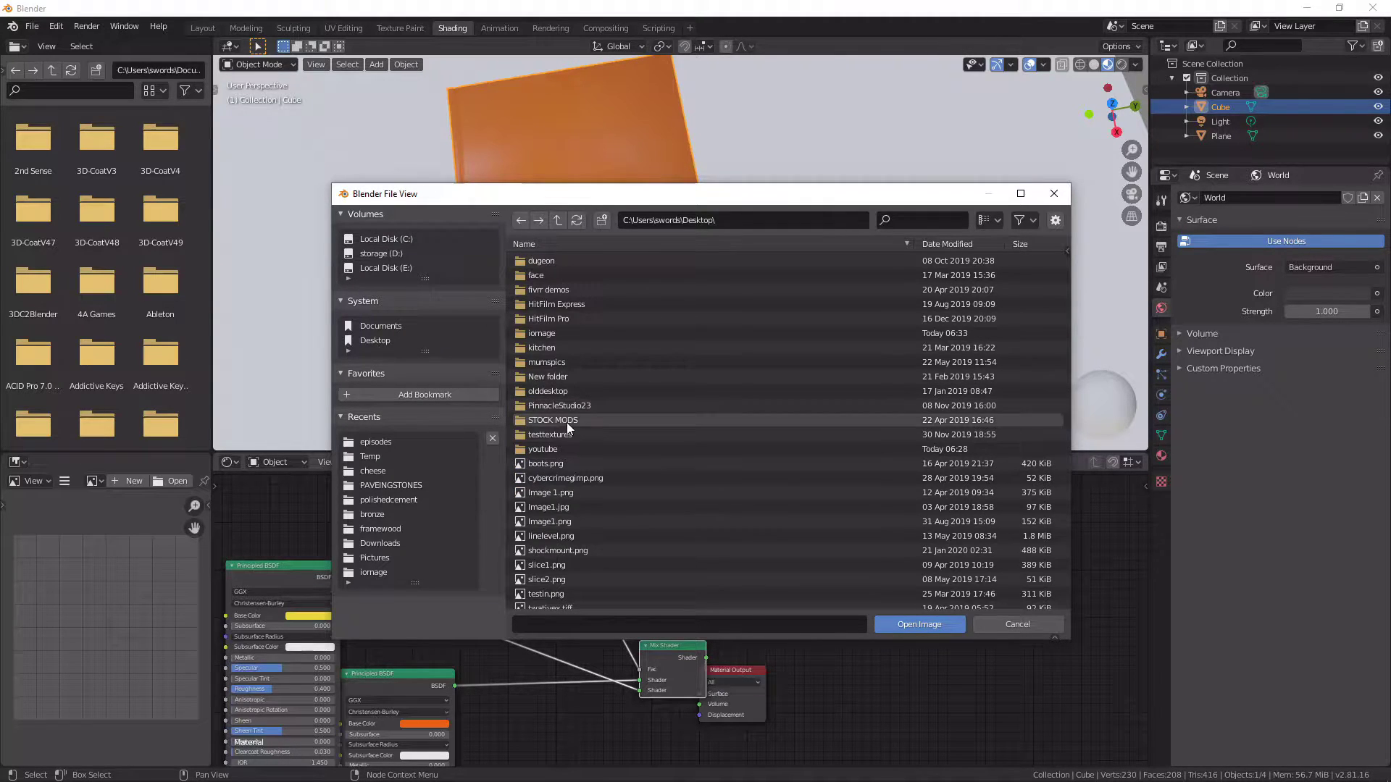
{"action": "double_click", "coordinate": [559, 446]}
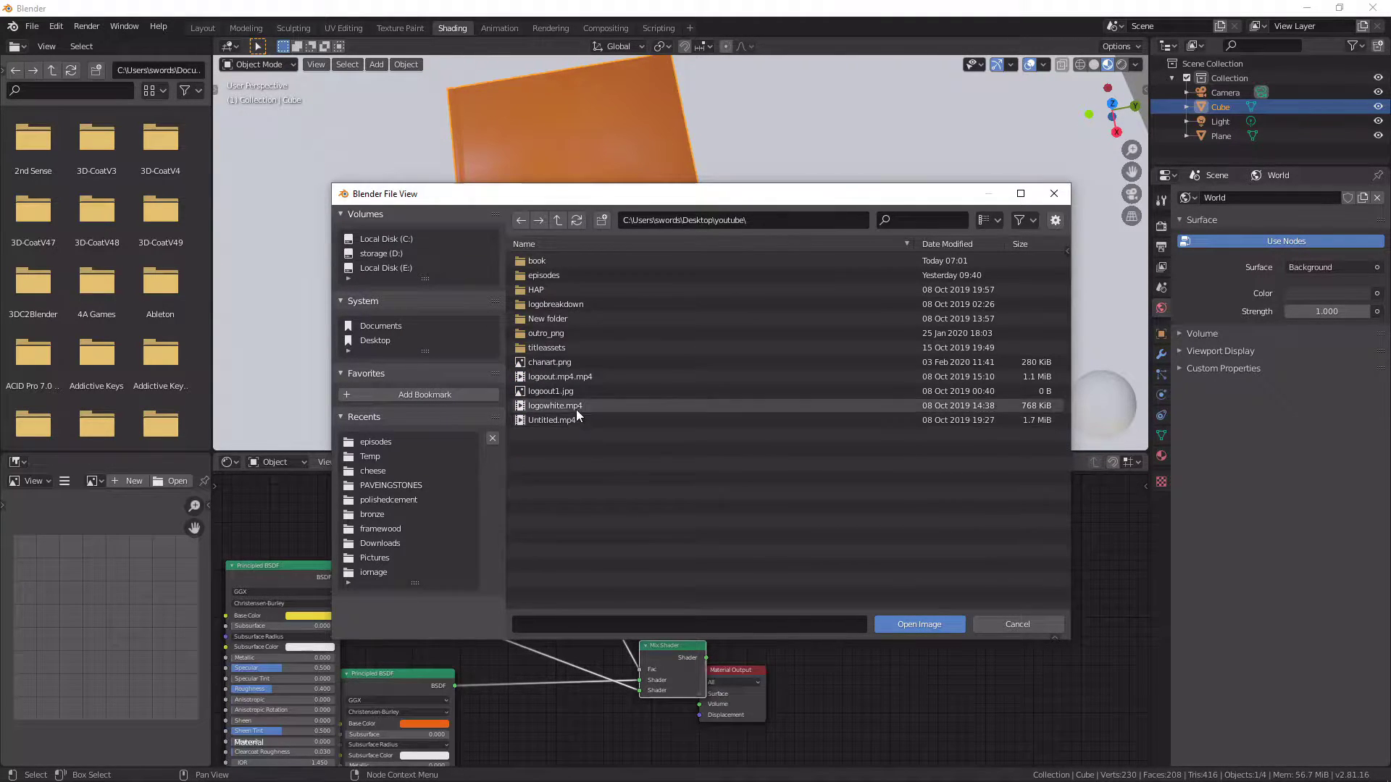
{"action": "double_click", "coordinate": [543, 261]}
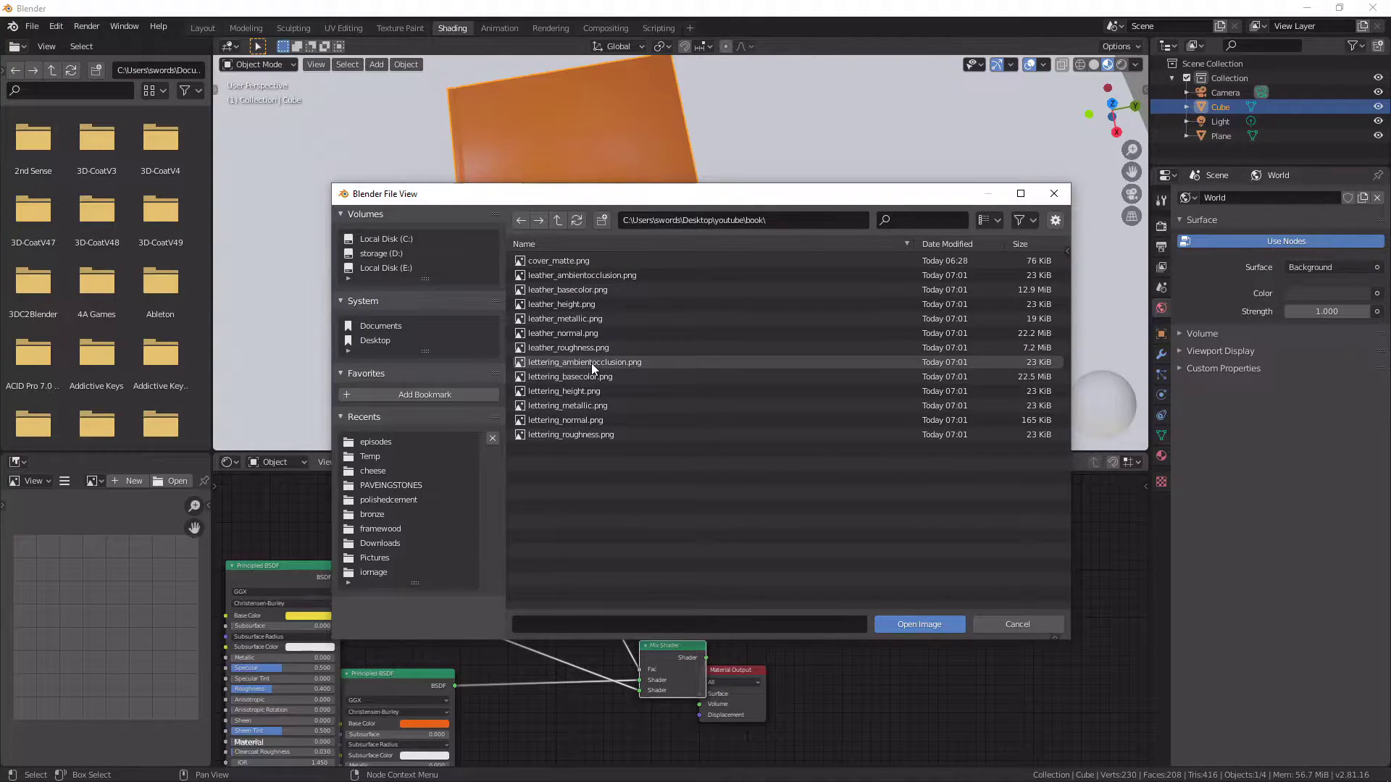
{"action": "left_click", "coordinate": [559, 262]}
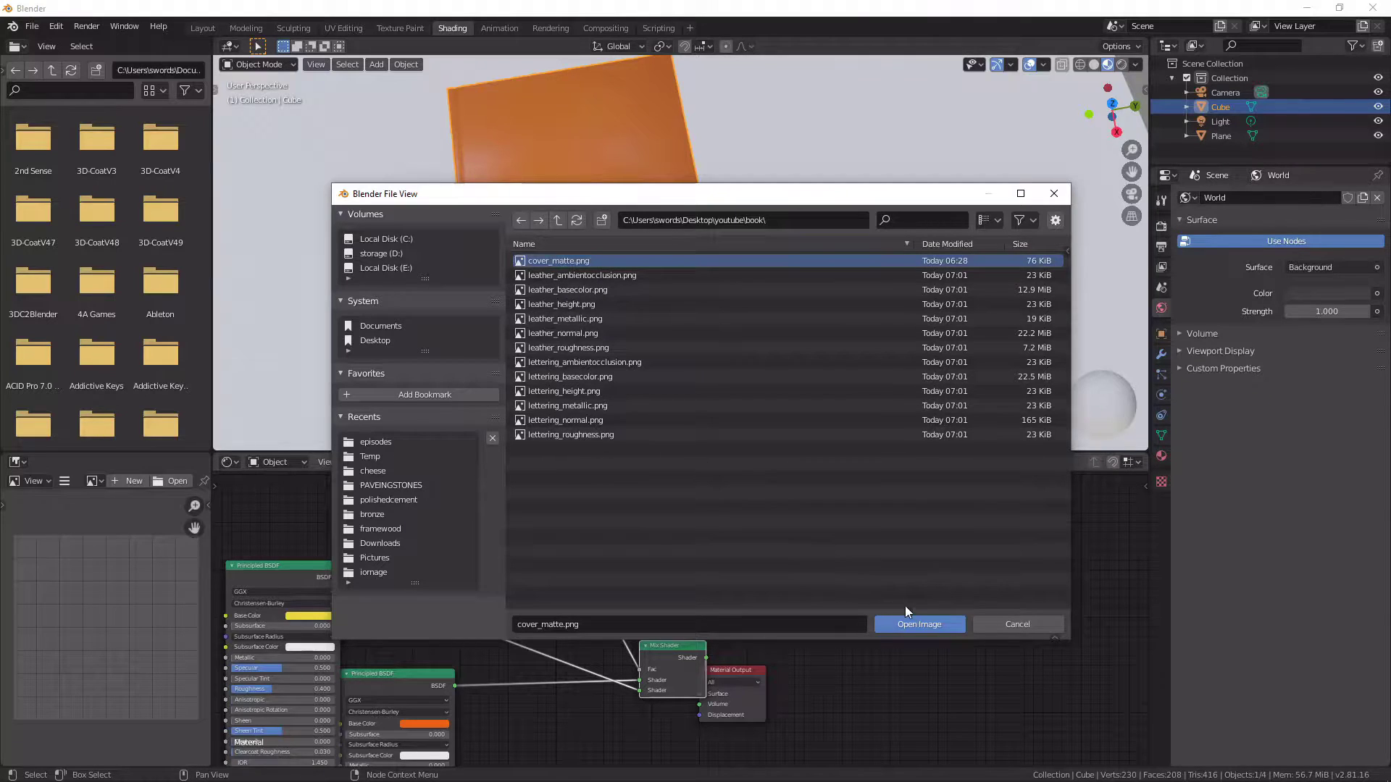
{"action": "left_click", "coordinate": [912, 624]}
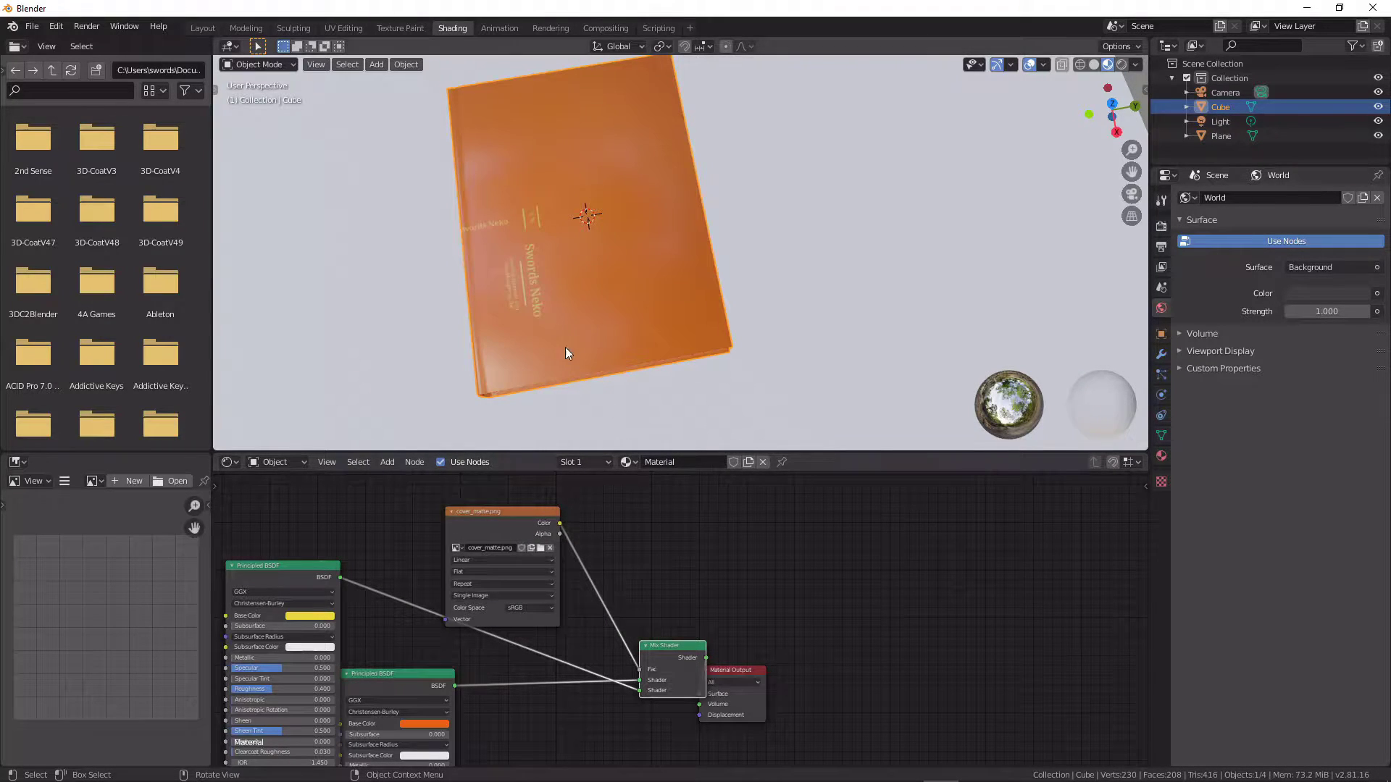
Enter Edit Mode on the book and try the standard Unwrap on the selected cover faces.
{"action": "middle_click_drag", "start_coordinate": [538, 291], "coordinate": [516, 318]}
{"action": "scroll", "coordinate": [559, 281], "scroll_direction": "up", "scroll_amount": 1}
{"action": "key", "text": "Tab"}
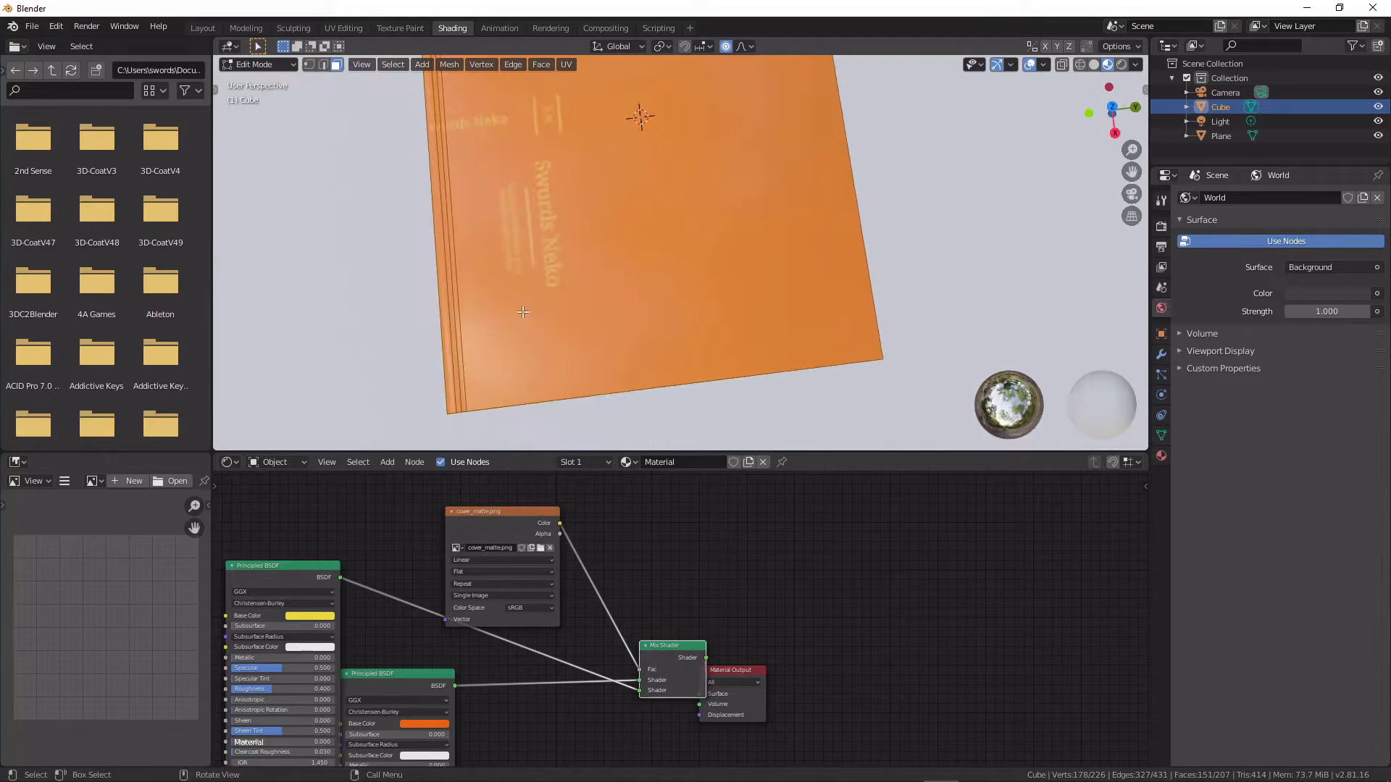
{"action": "scroll", "coordinate": [549, 288], "scroll_direction": "down", "scroll_amount": 2}
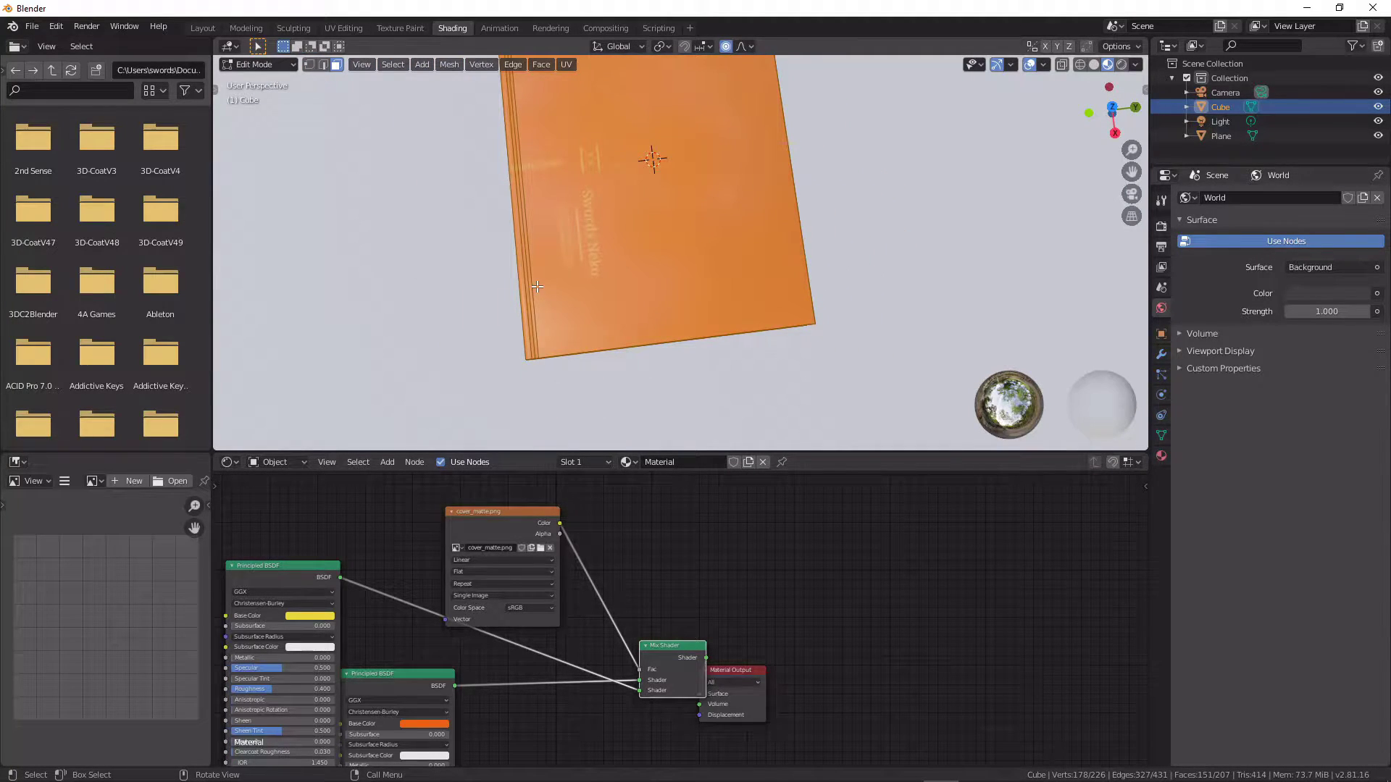
{"action": "key", "text": "u"}
{"action": "left_click", "coordinate": [519, 278]}
{"action": "scroll", "coordinate": [519, 278], "scroll_direction": "down", "scroll_amount": 2}
{"action": "middle_click_drag", "start_coordinate": [567, 267], "coordinate": [542, 284]}
{"action": "key", "text": "u"}
{"action": "left_click", "coordinate": [606, 137]}
{"action": "middle_click_drag", "start_coordinate": [658, 206], "coordinate": [638, 210]}
Try Smart UV Project on the cover faces with an angle limit of 66 and inspect the lettering placement.
{"action": "key", "text": "u"}
{"action": "left_click", "coordinate": [629, 241]}
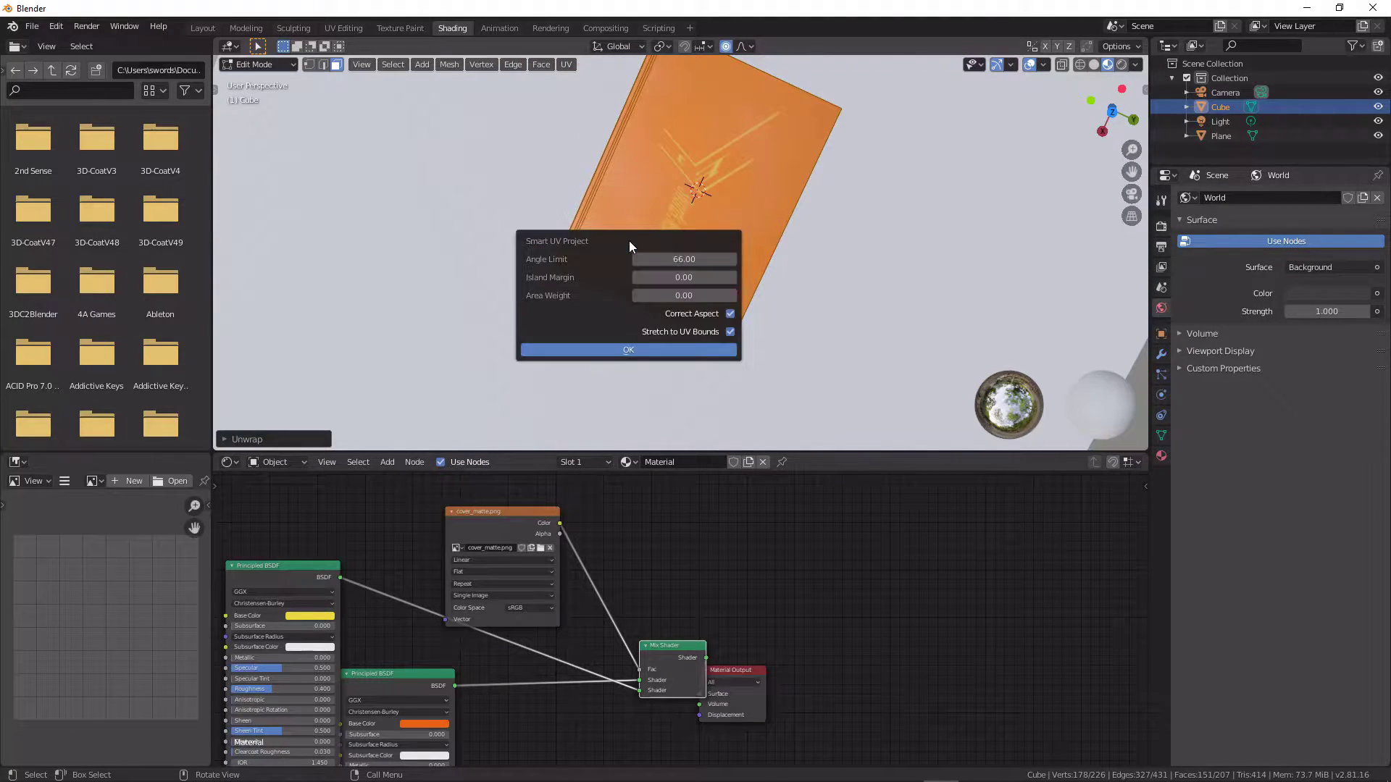
{"action": "left_click", "coordinate": [636, 350]}
{"action": "middle_click_drag", "start_coordinate": [637, 351], "coordinate": [470, 276]}
{"action": "scroll", "coordinate": [573, 296], "scroll_direction": "up", "scroll_amount": 5}
{"action": "scroll", "coordinate": [711, 282], "scroll_direction": "up", "scroll_amount": 1}
{"action": "scroll", "coordinate": [677, 294], "scroll_direction": "down", "scroll_amount": 4}
{"action": "scroll", "coordinate": [454, 307], "scroll_direction": "down", "scroll_amount": 2}
Try a Cylinder Projection on the cover faces and replace it with a Project From View from straight above.
{"action": "key", "text": "u"}
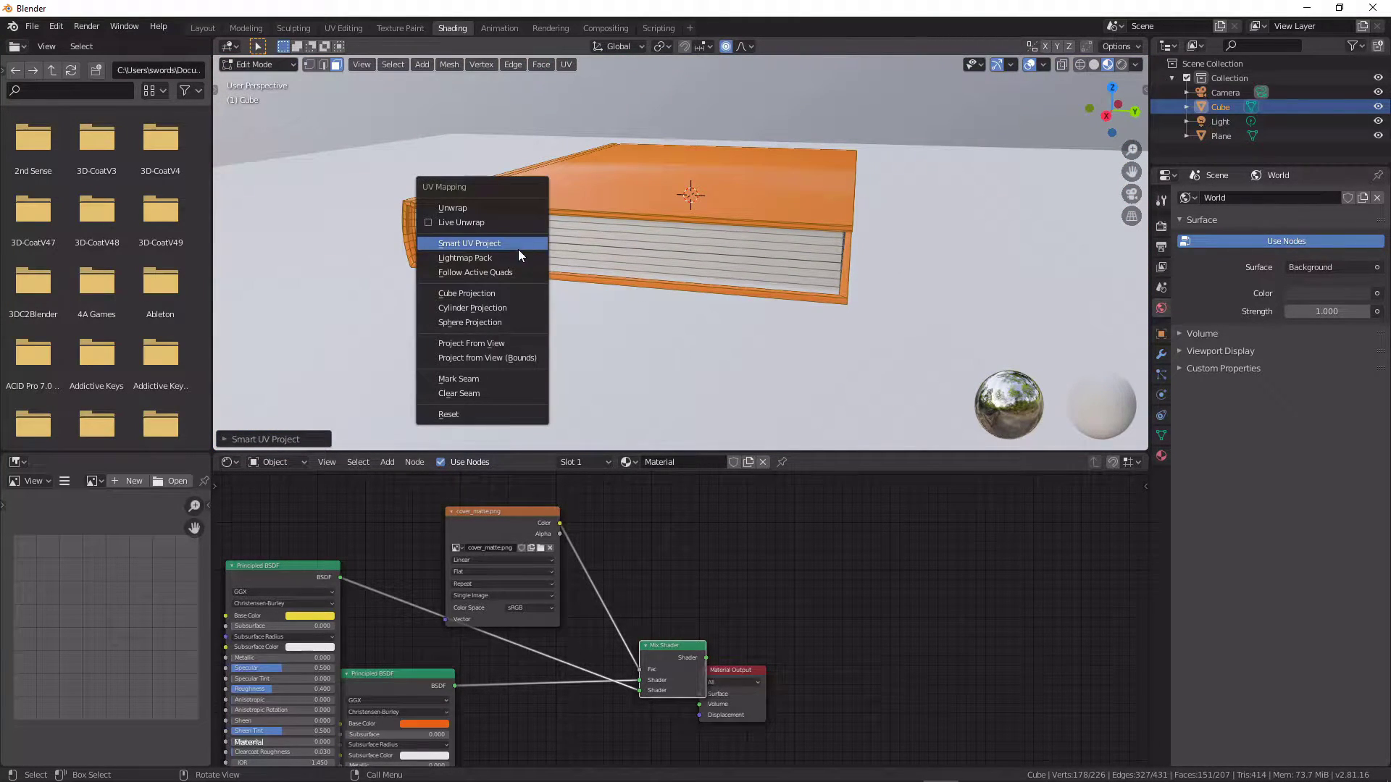
{"action": "left_click", "coordinate": [511, 307]}
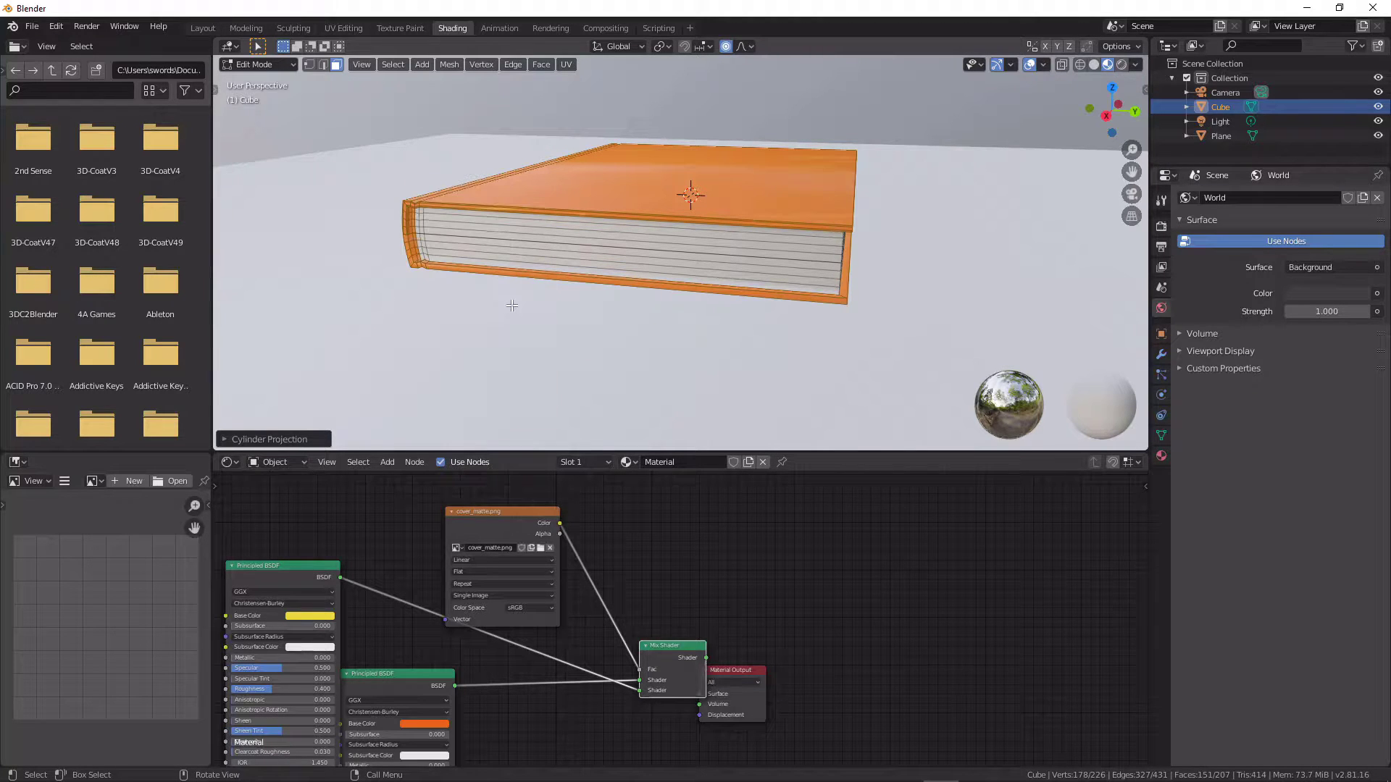
{"action": "key", "text": "u"}
{"action": "left_click", "coordinate": [486, 161]}
{"action": "middle_click_drag", "start_coordinate": [523, 203], "coordinate": [572, 305]}
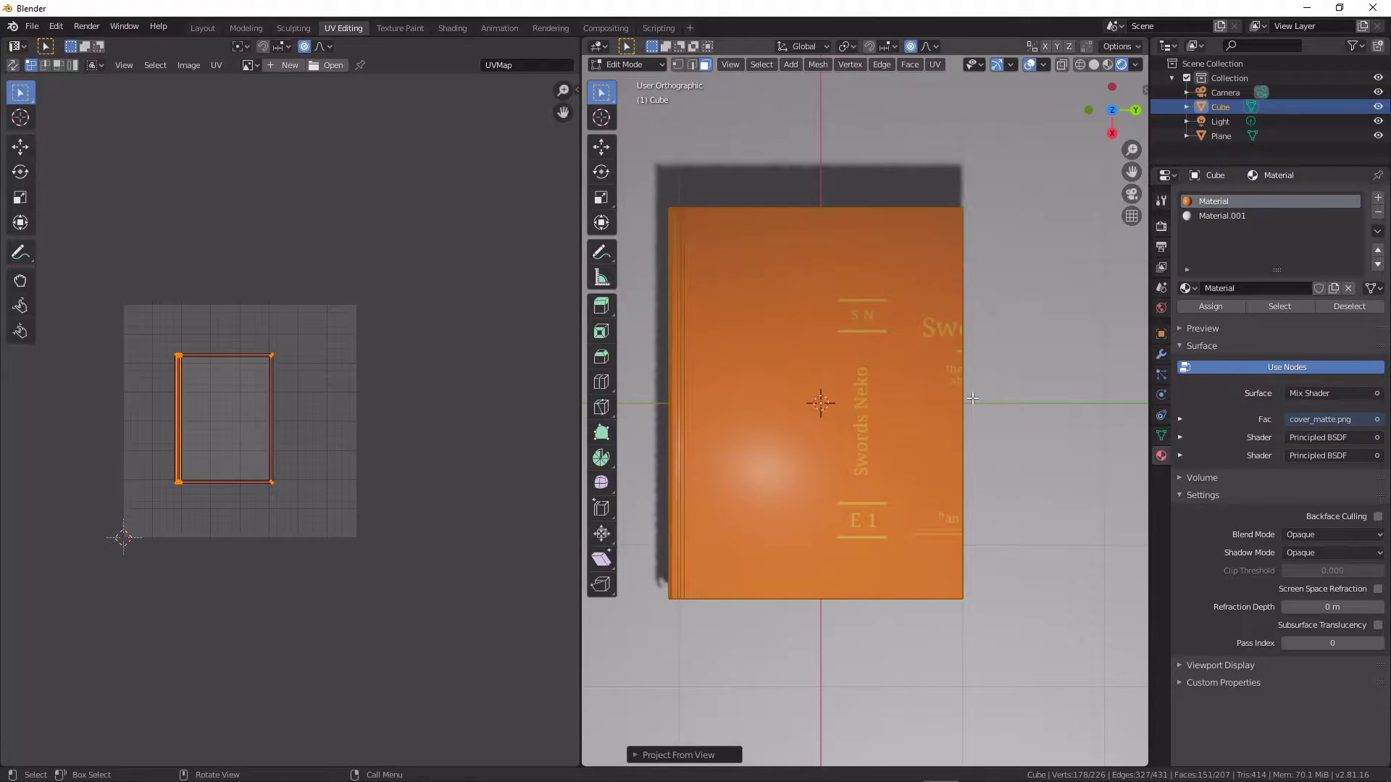
Move the cover's UVs over the front-cover lettering of the matte and scale them down slightly.
{"action": "key", "text": "g"}
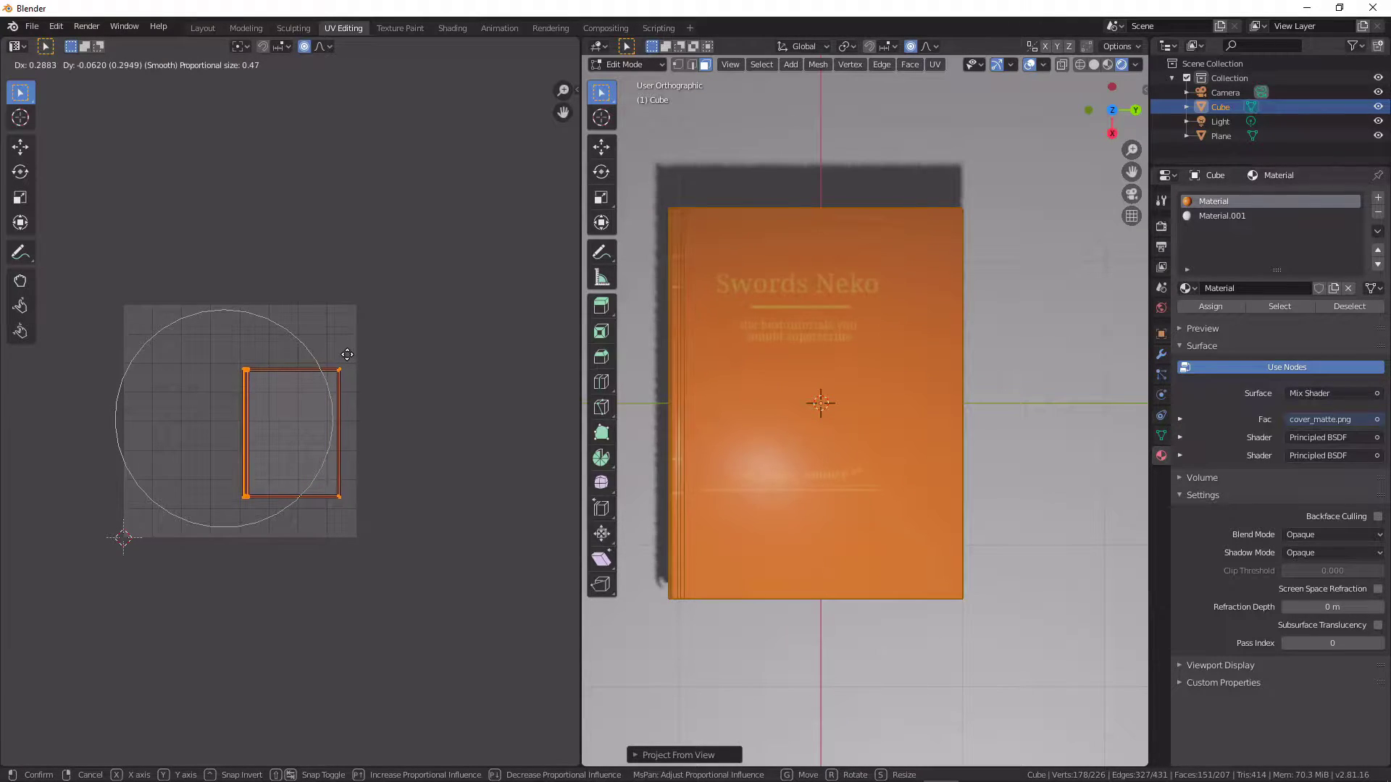
{"action": "left_click", "coordinate": [351, 353]}
{"action": "key", "text": "s"}
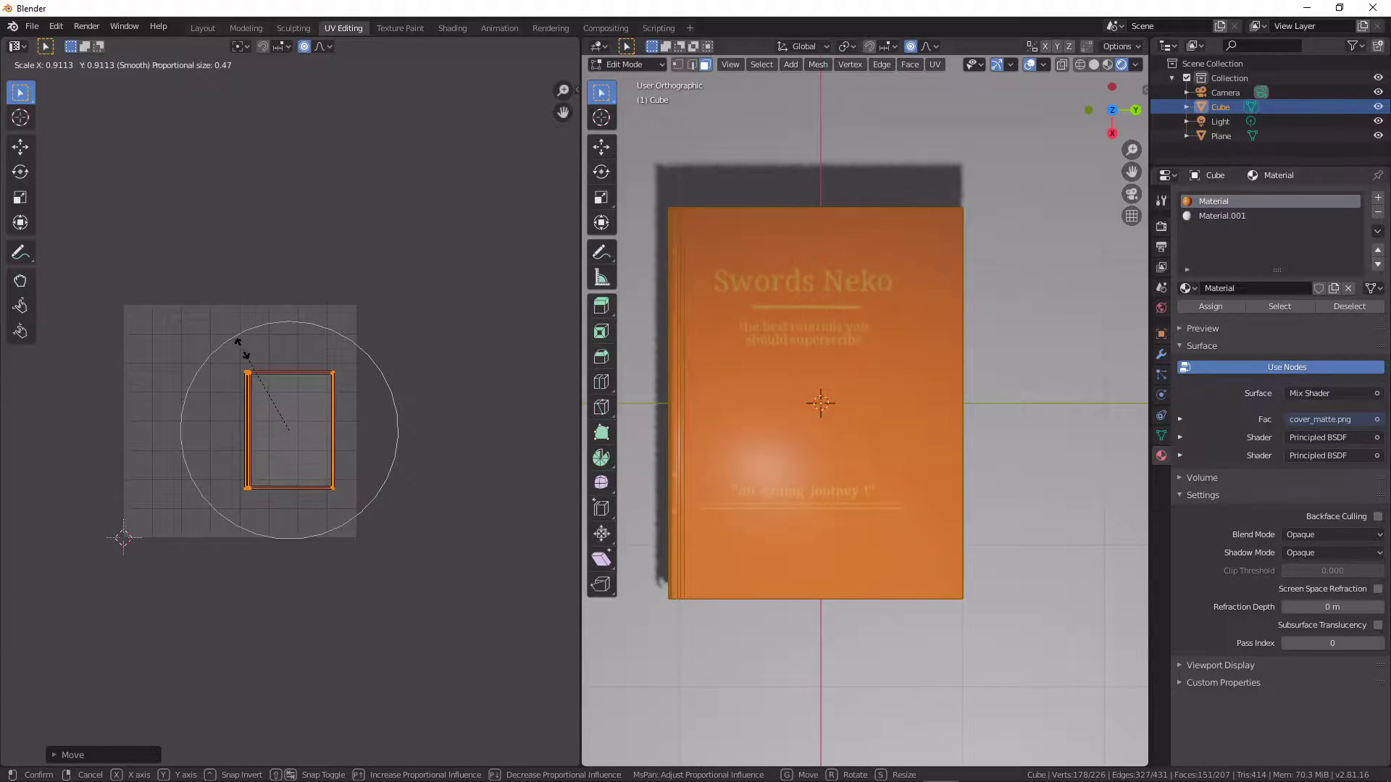
{"action": "left_click", "coordinate": [250, 355]}
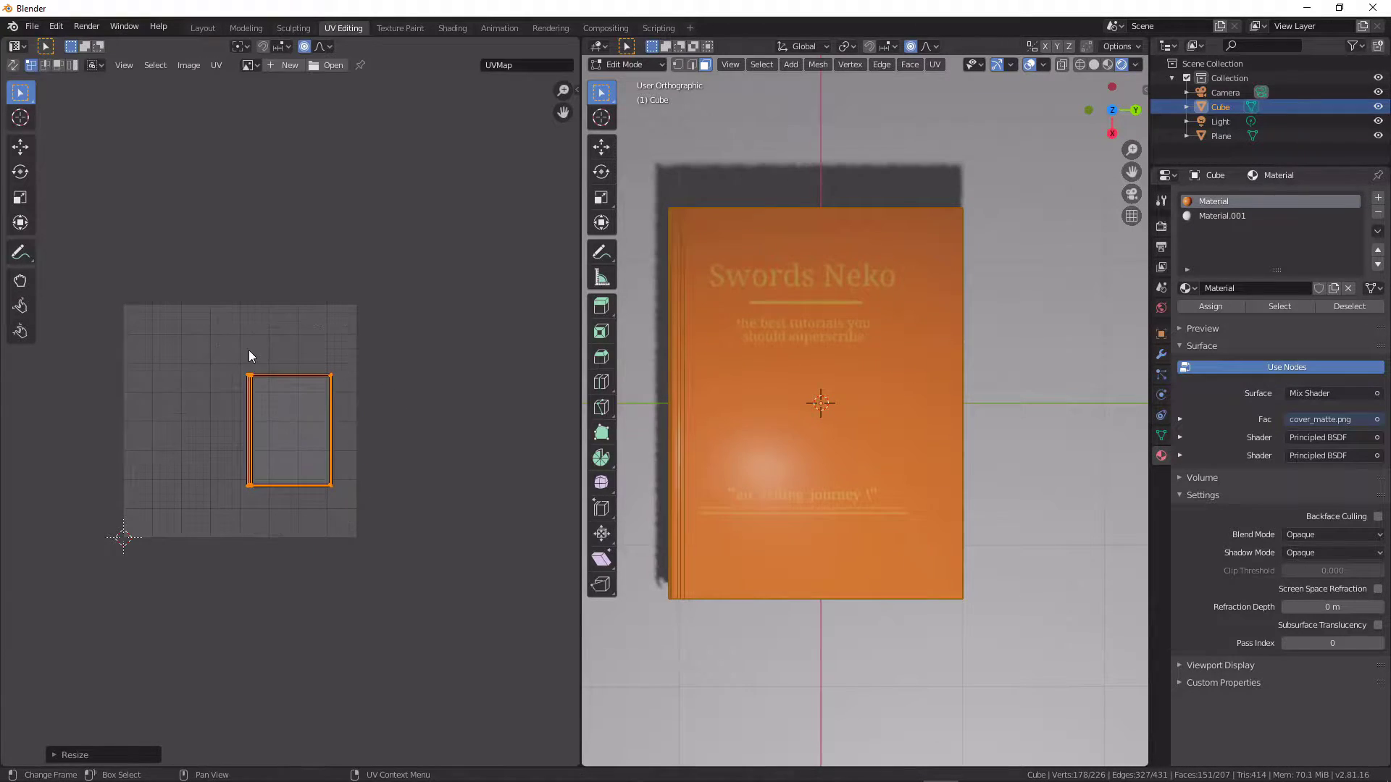
Nudge the cover's UVs slightly up and to the left to center the front lettering, and inspect the spine.
{"action": "key", "text": "g"}
{"action": "right_click", "coordinate": [739, 334]}
{"action": "key", "text": "g"}
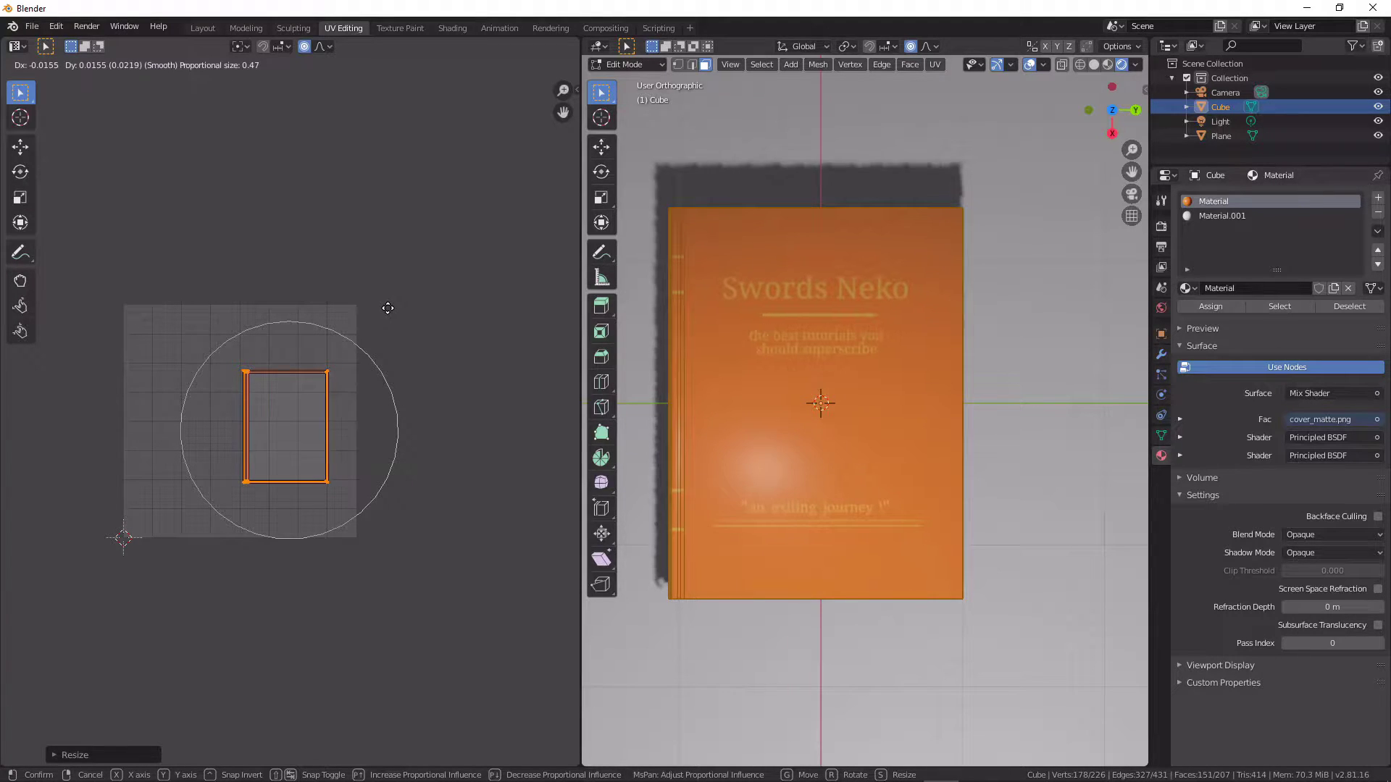
{"action": "left_click", "coordinate": [395, 311]}
{"action": "middle_click_drag", "start_coordinate": [716, 336], "coordinate": [868, 187]}
{"action": "scroll", "coordinate": [869, 229], "scroll_direction": "up", "scroll_amount": 5}
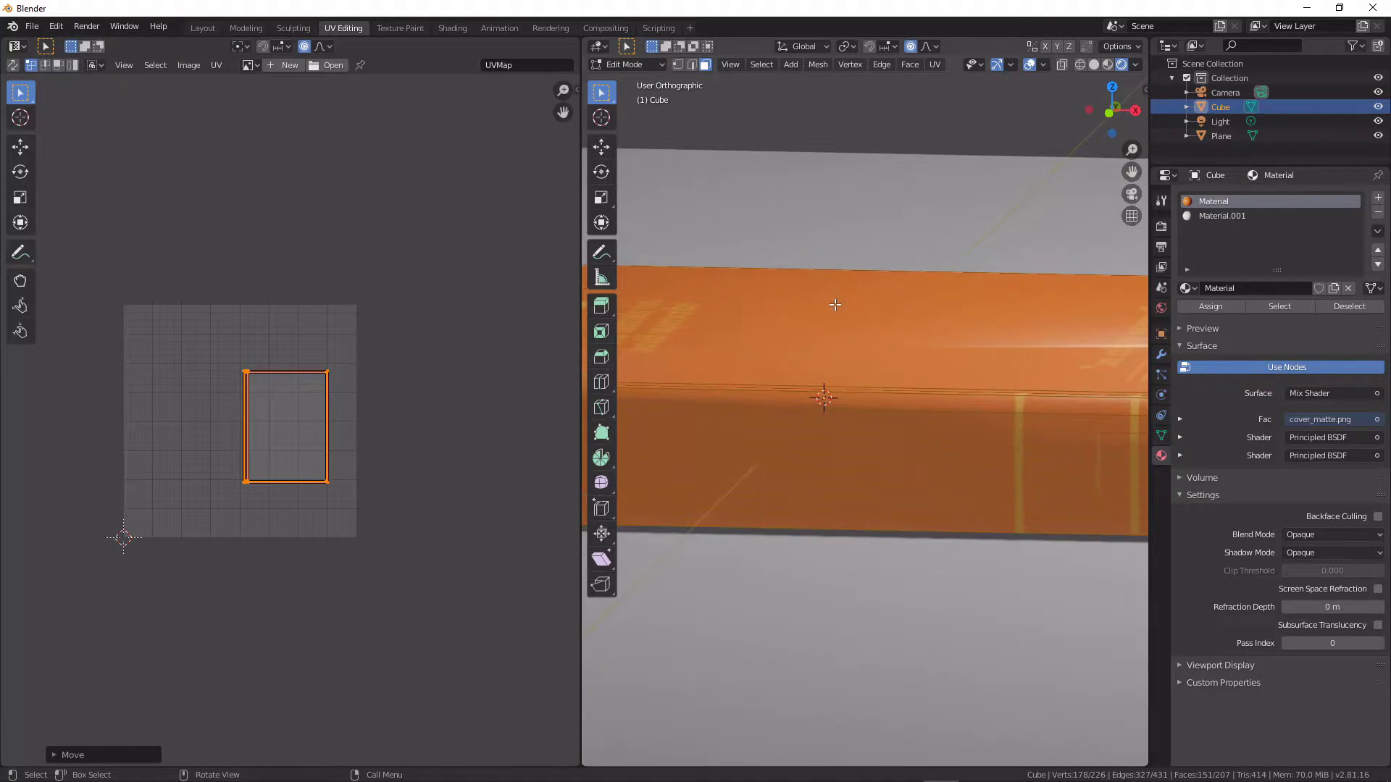
Switch to wireframe shading and use Circle Select to deselect the cover faces along the book's outer edges.
{"action": "scroll", "coordinate": [836, 305], "scroll_direction": "down", "scroll_amount": 1}
{"action": "middle_click_drag", "start_coordinate": [380, 396], "coordinate": [442, 384]}
{"action": "mouse_move", "coordinate": [763, 435]}
{"action": "middle_mouse_down"}
{"action": "mouse_move", "coordinate": [740, 397]}
{"action": "mouse_move", "coordinate": [770, 388]}
{"action": "mouse_move", "coordinate": [753, 439]}
{"action": "middle_mouse_up"}
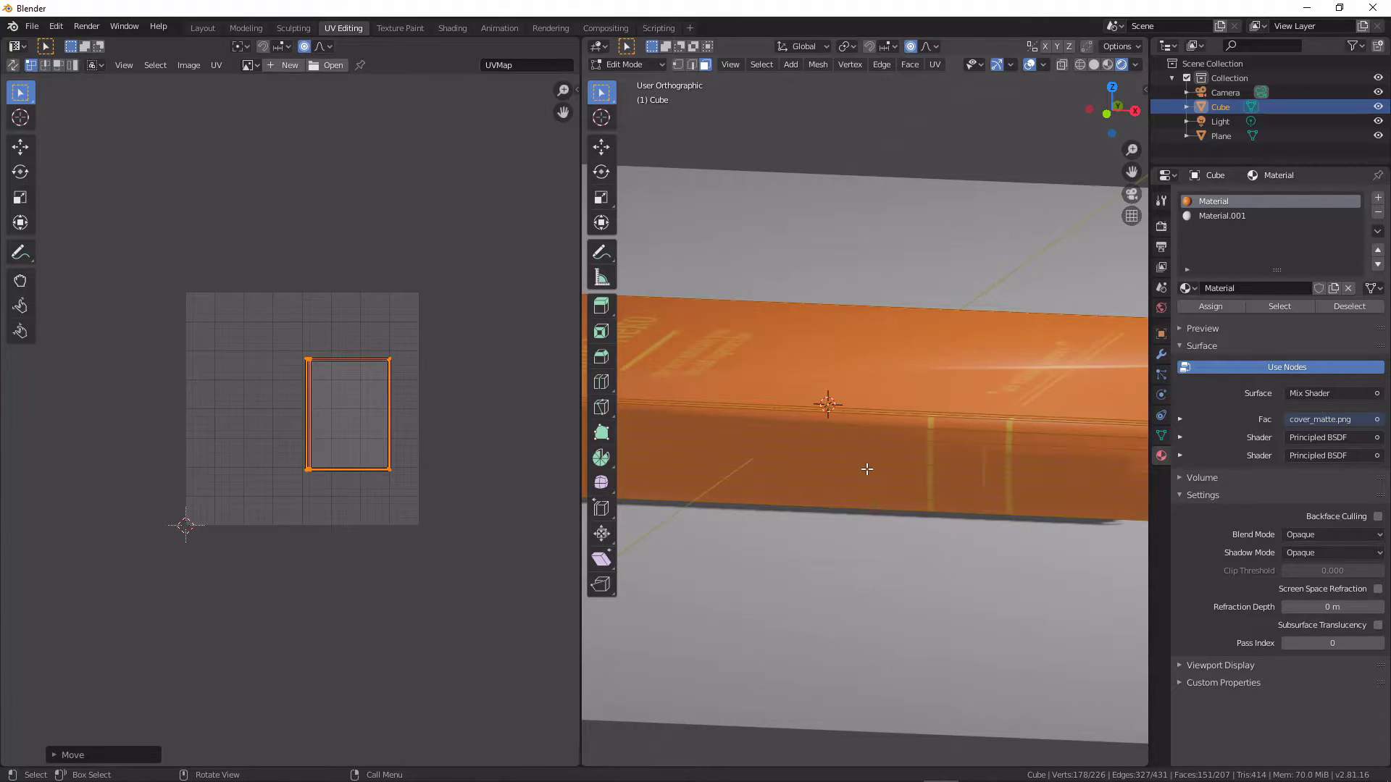
{"action": "key", "text": "x"}
{"action": "key", "text": "z"}
{"action": "left_click", "coordinate": [651, 275]}
{"action": "mouse_move", "coordinate": [658, 304]}
{"action": "middle_mouse_down"}
{"action": "mouse_move", "coordinate": [773, 330]}
{"action": "mouse_move", "coordinate": [809, 375]}
{"action": "middle_mouse_up"}
{"action": "scroll", "coordinate": [810, 375], "scroll_direction": "down", "scroll_amount": 4}
{"action": "key", "text": "v"}
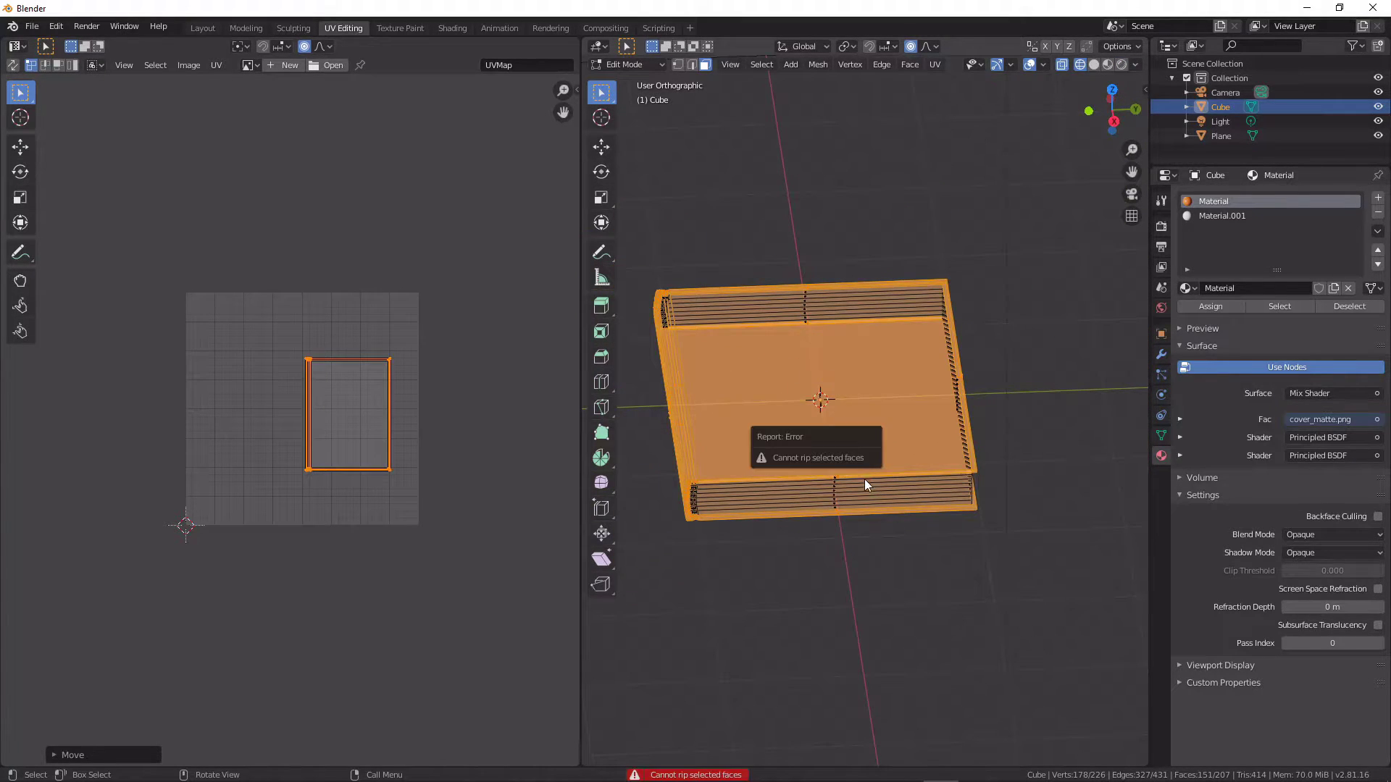
{"action": "key", "text": "c"}
{"action": "middle_click_drag", "start_coordinate": [971, 405], "coordinate": [962, 367]}
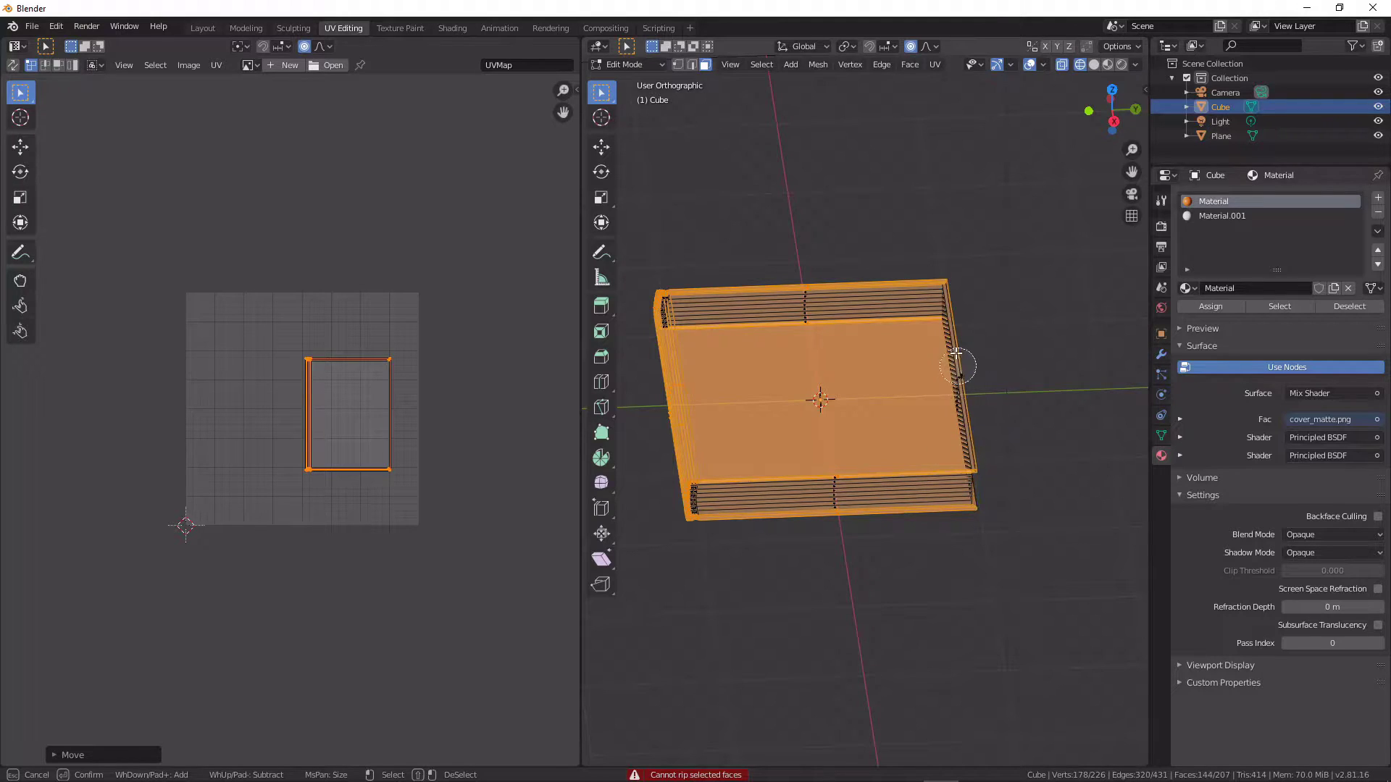
{"action": "middle_click_drag", "start_coordinate": [800, 257], "coordinate": [808, 329]}
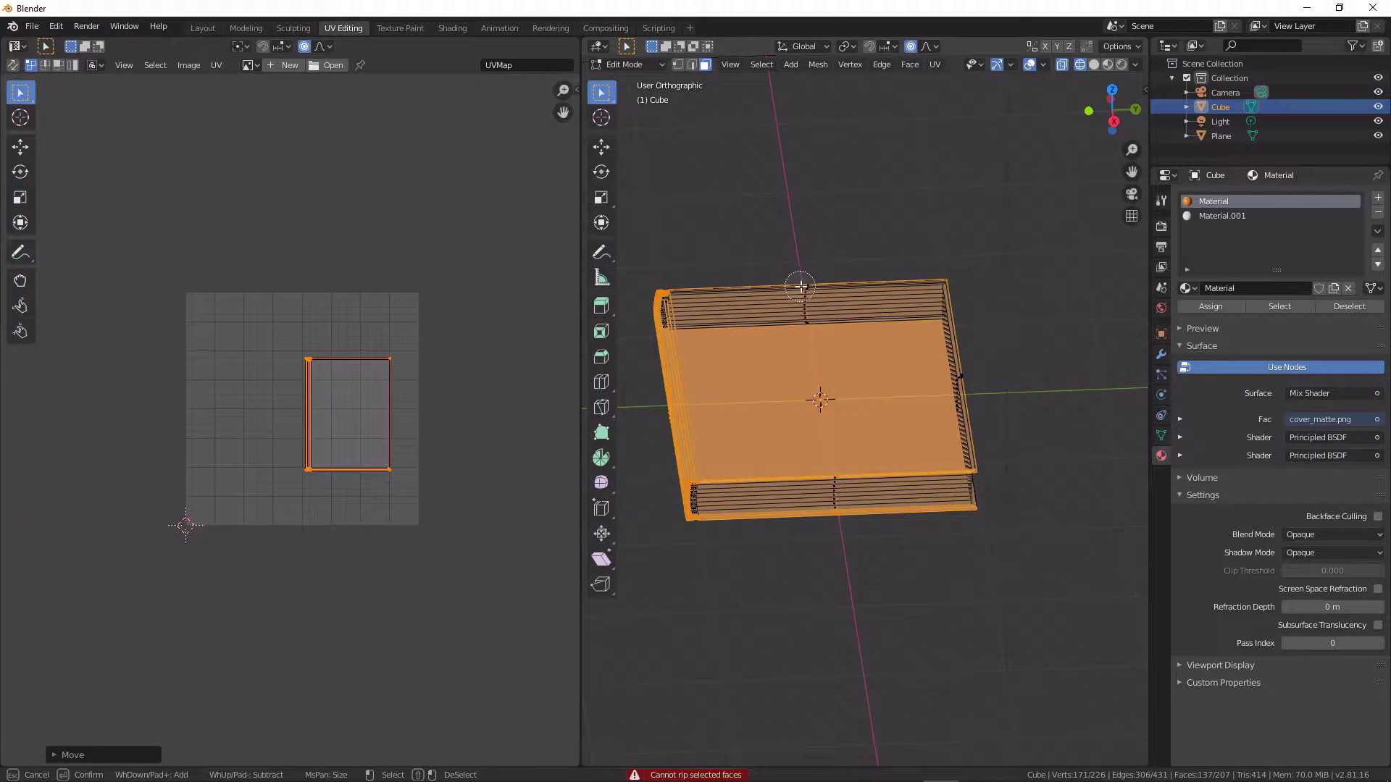
{"action": "mouse_move", "coordinate": [796, 490]}
{"action": "middle_mouse_down"}
{"action": "mouse_move", "coordinate": [846, 470]}
{"action": "mouse_move", "coordinate": [813, 392]}
{"action": "mouse_move", "coordinate": [848, 432]}
{"action": "mouse_move", "coordinate": [729, 481]}
{"action": "mouse_move", "coordinate": [770, 540]}
{"action": "mouse_move", "coordinate": [857, 502]}
{"action": "middle_mouse_up"}
{"action": "scroll", "coordinate": [864, 541], "scroll_direction": "down", "scroll_amount": 1}
{"action": "key", "text": "Escape"}
Deselect the large front and back cover faces with Circle Select, keeping only the strip of spine faces.
{"action": "key", "text": "c"}
{"action": "key", "text": "Escape"}
{"action": "key", "text": "c"}
{"action": "key", "text": "Escape"}
{"action": "key", "text": "x"}
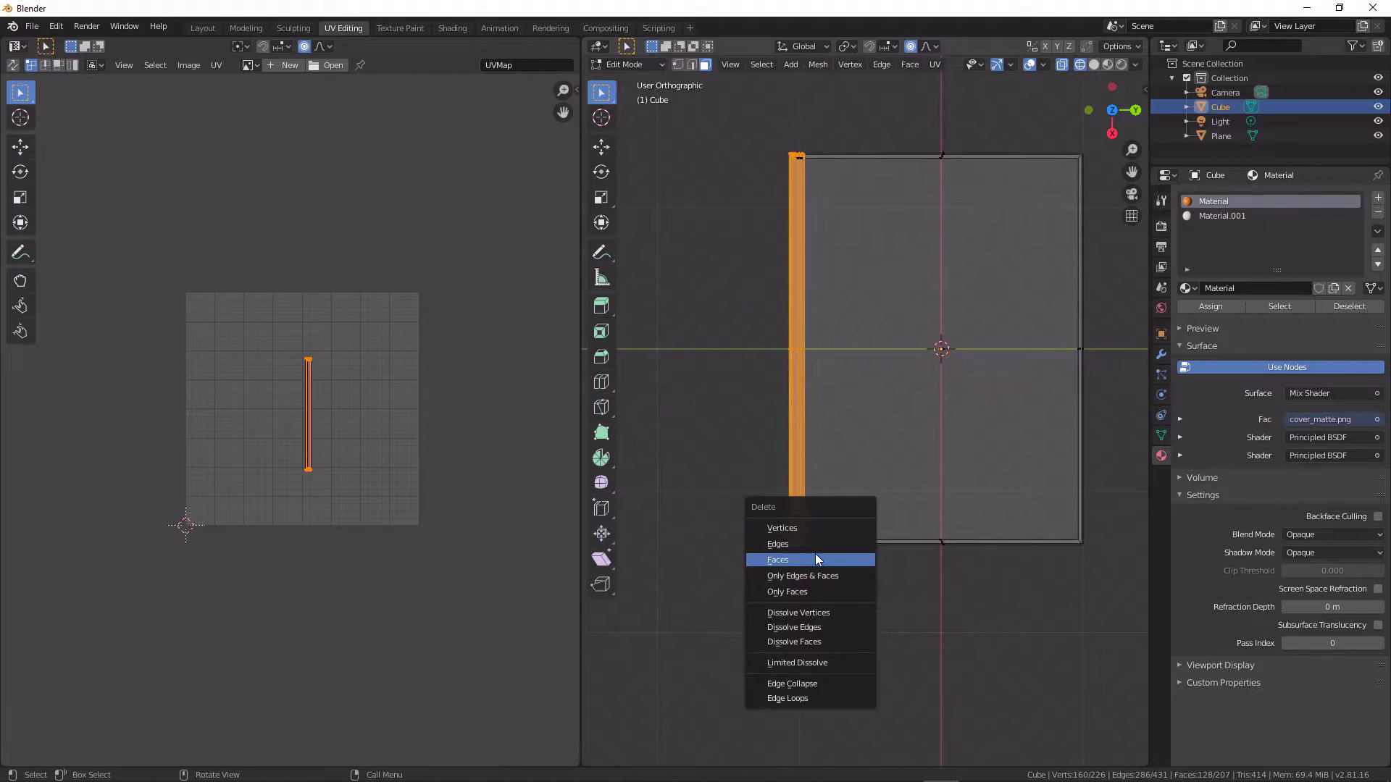
{"action": "key", "text": "c"}
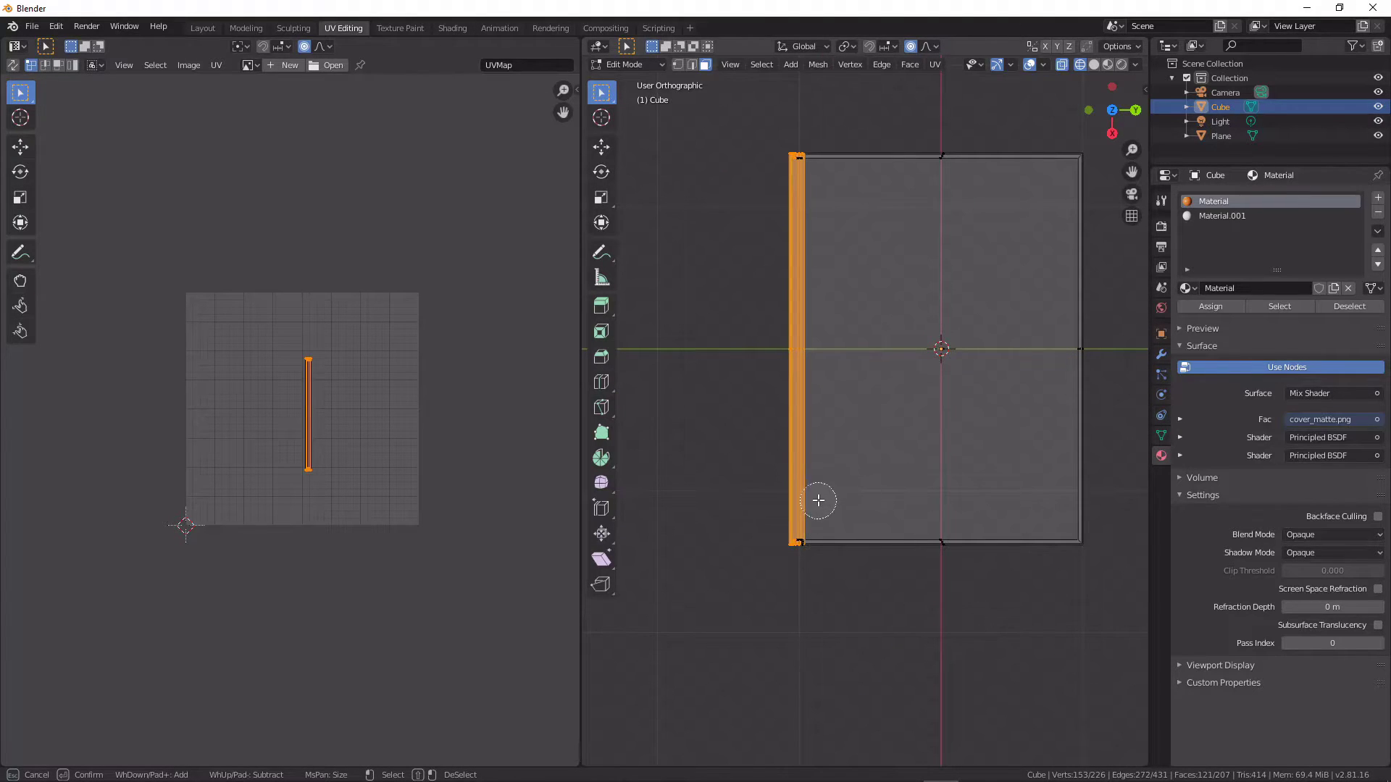
{"action": "middle_click_drag", "start_coordinate": [823, 357], "coordinate": [818, 352]}
{"action": "key", "text": "Escape"}
Deselect the leftover faces at the spine's hinge corner and check the spine selection from the side.
{"action": "mouse_move", "coordinate": [726, 425]}
{"action": "middle_mouse_down"}
{"action": "mouse_move", "coordinate": [742, 385]}
{"action": "mouse_move", "coordinate": [795, 344]}
{"action": "middle_mouse_up"}
{"action": "scroll", "coordinate": [819, 435], "scroll_direction": "up", "scroll_amount": 5}
{"action": "key", "text": "c"}
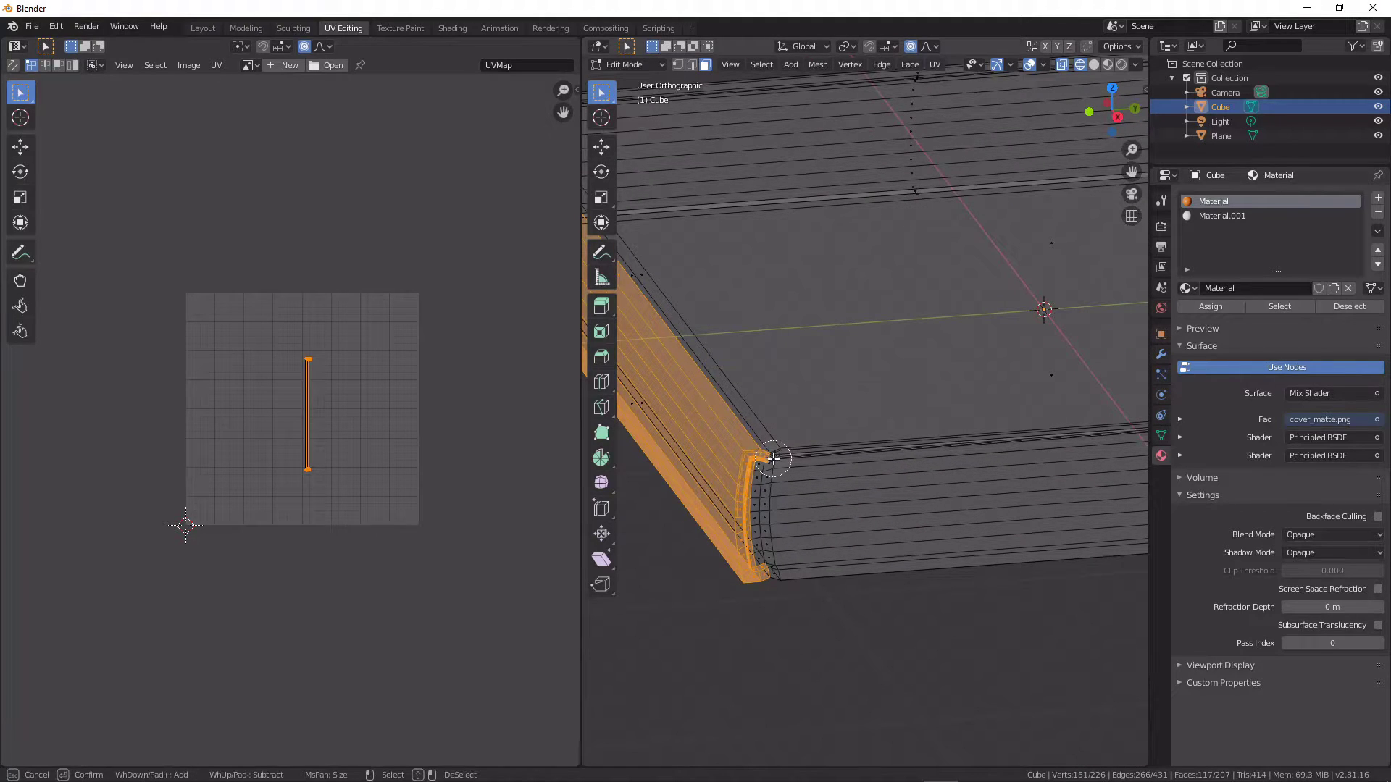
{"action": "key", "text": "Escape"}
{"action": "mouse_move", "coordinate": [779, 566]}
{"action": "middle_mouse_down"}
{"action": "mouse_move", "coordinate": [929, 572]}
{"action": "mouse_move", "coordinate": [1001, 539]}
{"action": "middle_mouse_up"}
{"action": "scroll", "coordinate": [917, 531], "scroll_direction": "down", "scroll_amount": 4}
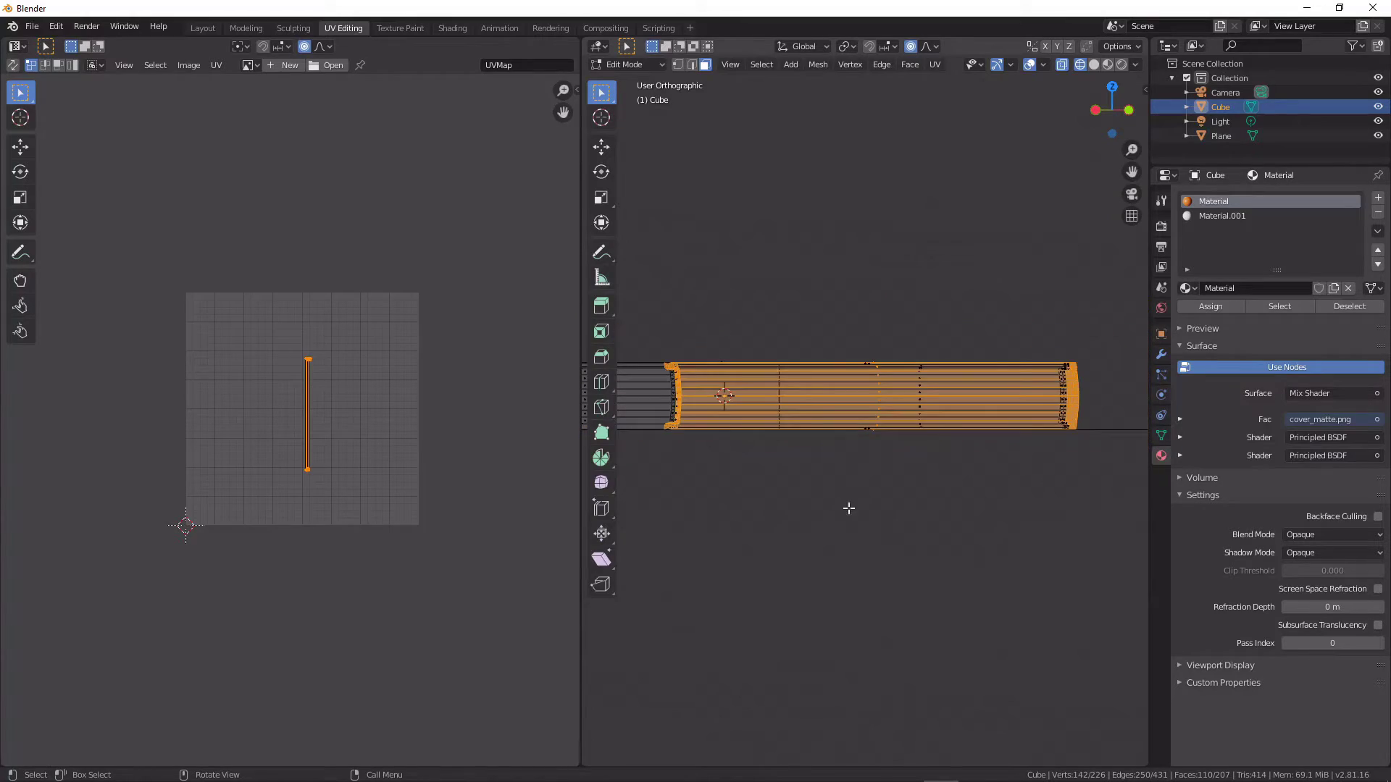
{"action": "middle_click_drag", "start_coordinate": [769, 519], "coordinate": [1050, 490]}
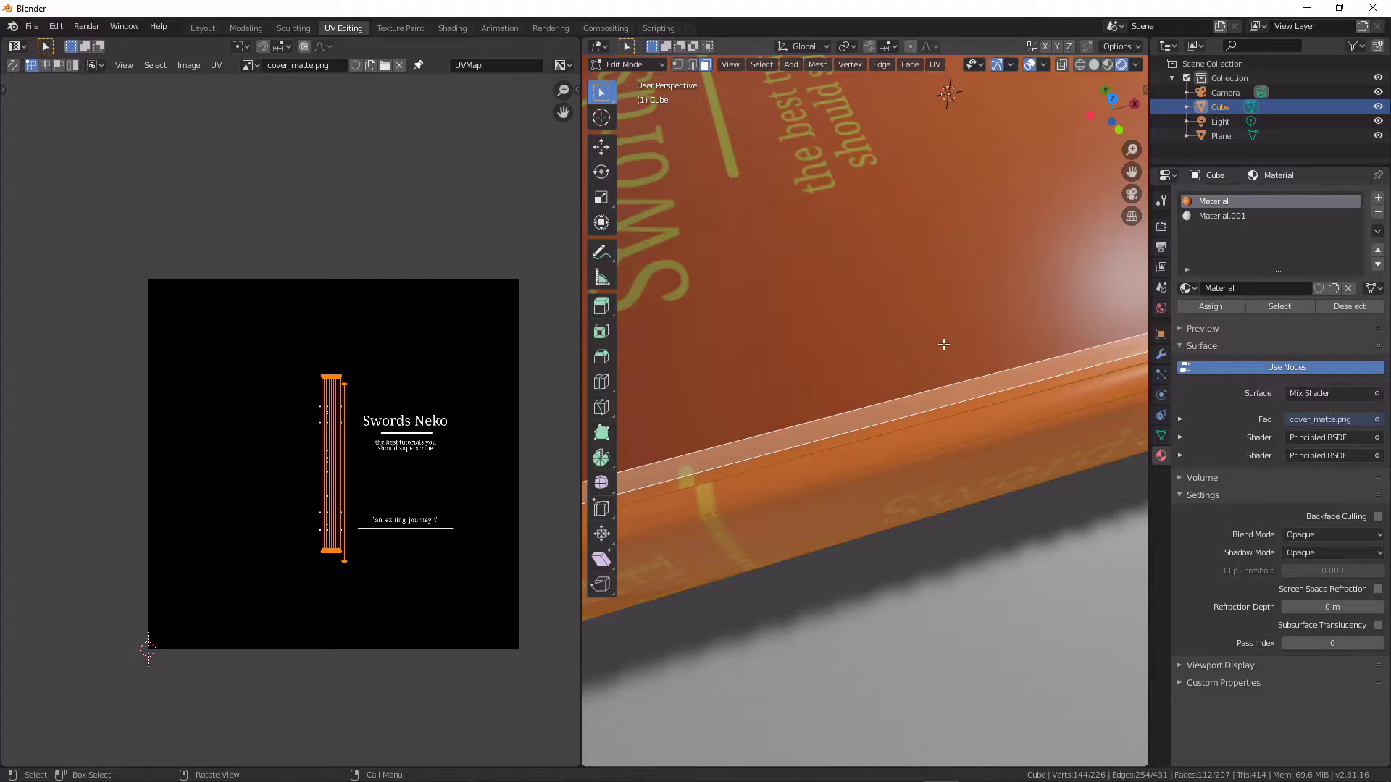
{"action": "middle_click_drag", "start_coordinate": [929, 347], "coordinate": [1023, 302]}
{"action": "scroll", "coordinate": [1025, 303], "scroll_direction": "down", "scroll_amount": 1}
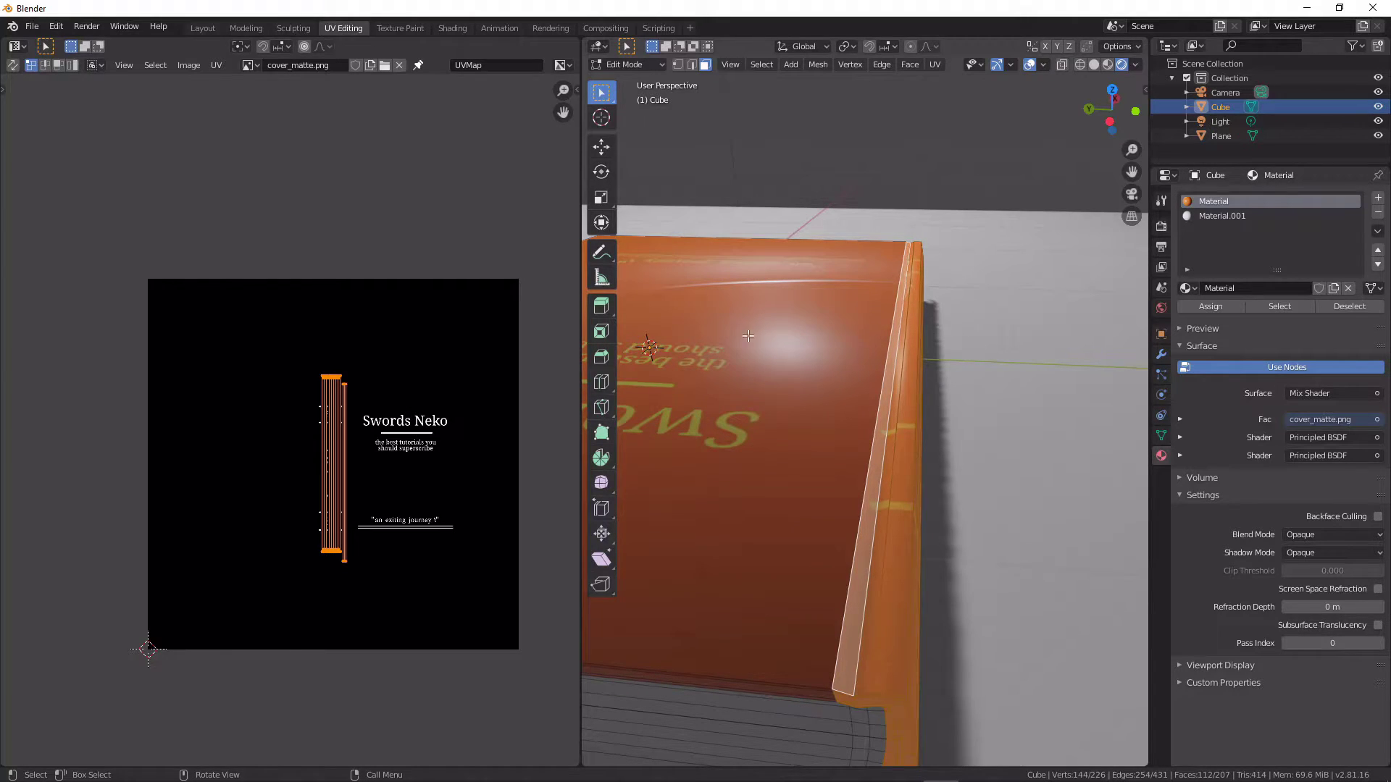
{"action": "middle_click_drag", "start_coordinate": [916, 353], "coordinate": [835, 312]}
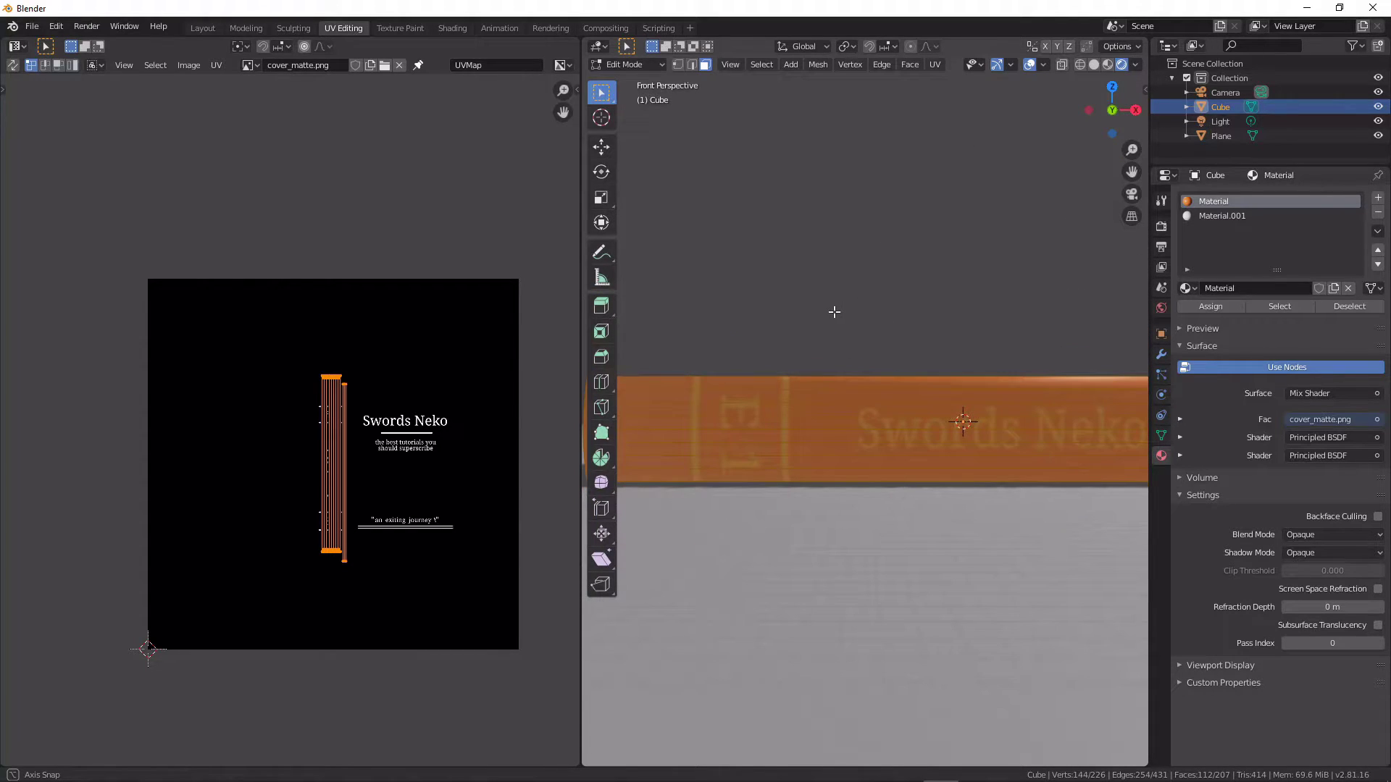
{"action": "key", "text": "u"}
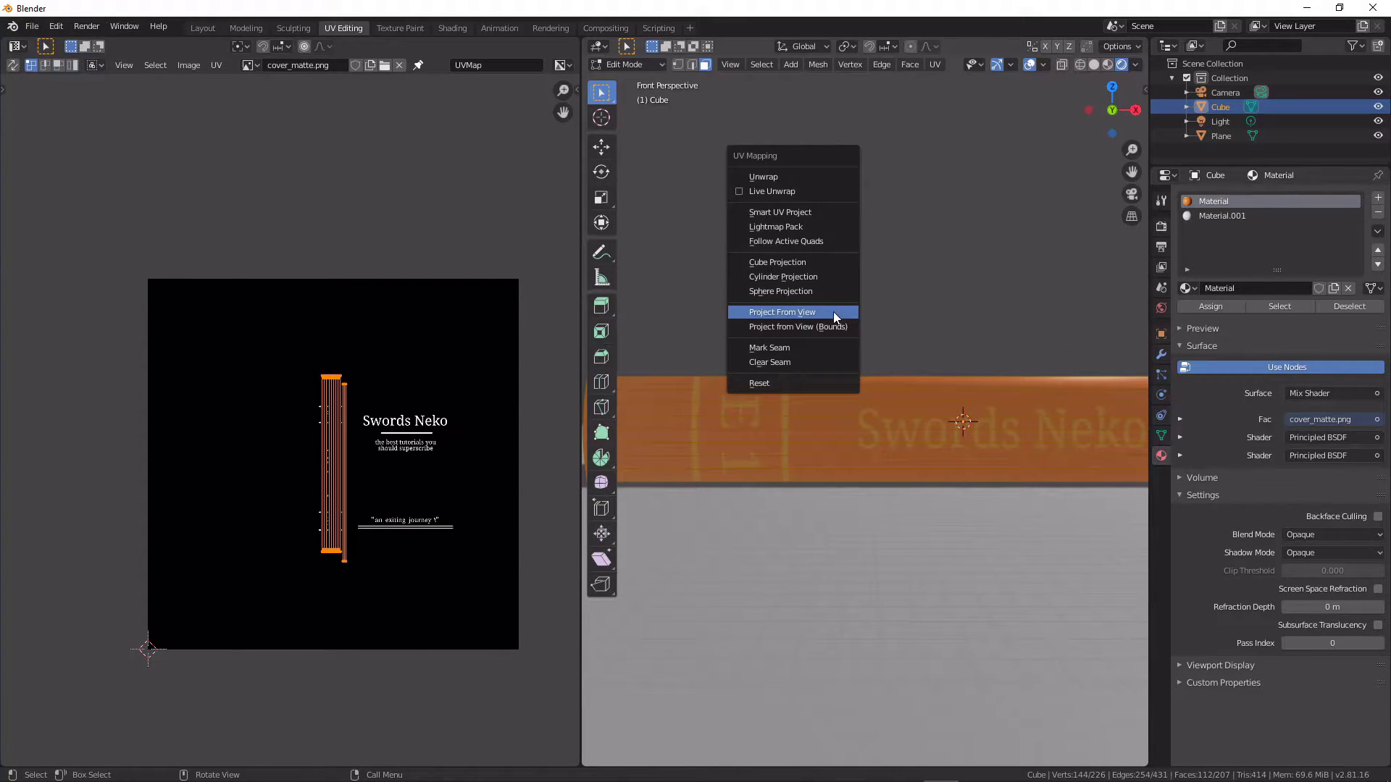
{"action": "middle_click_drag", "start_coordinate": [907, 489], "coordinate": [822, 404]}
Raise the whole book above the ground plane along the Z axis in Object Mode.
{"action": "scroll", "coordinate": [969, 471], "scroll_direction": "down", "scroll_amount": 4}
{"action": "key", "text": "Tab"}
{"action": "left_click", "coordinate": [604, 147]}
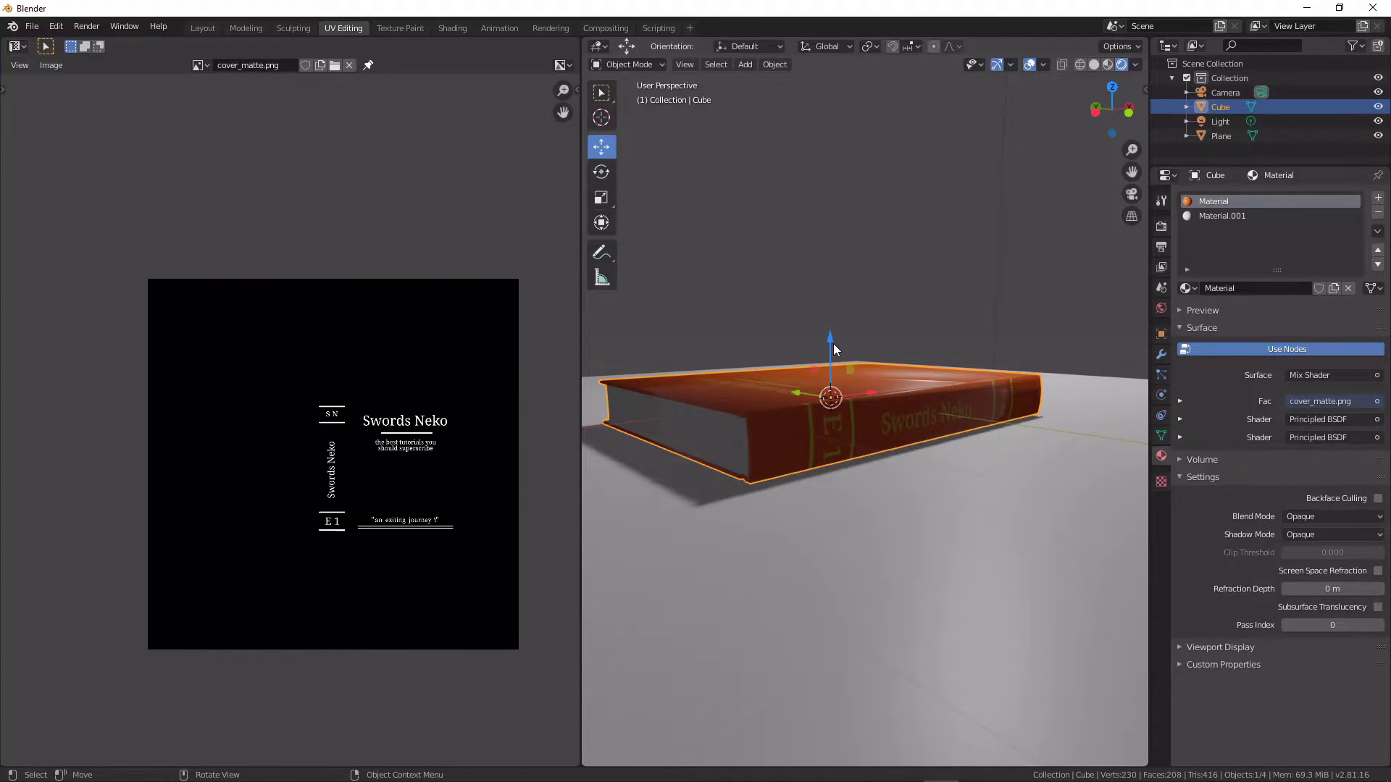
{"action": "left_click_drag", "start_coordinate": [833, 344], "coordinate": [833, 259]}
Add the missing edge faces to the spine selection in Edit Mode and unwrap it with Project From View from the front.
{"action": "key", "text": "Tab"}
{"action": "scroll", "coordinate": [866, 323], "scroll_direction": "up", "scroll_amount": 4}
{"action": "middle_click_drag", "start_coordinate": [866, 323], "coordinate": [771, 344]}
{"action": "left_click", "coordinate": [908, 202], "text": "shift"}
{"action": "left_click", "coordinate": [901, 202], "text": "shift"}
{"action": "key", "text": "KP_1"}
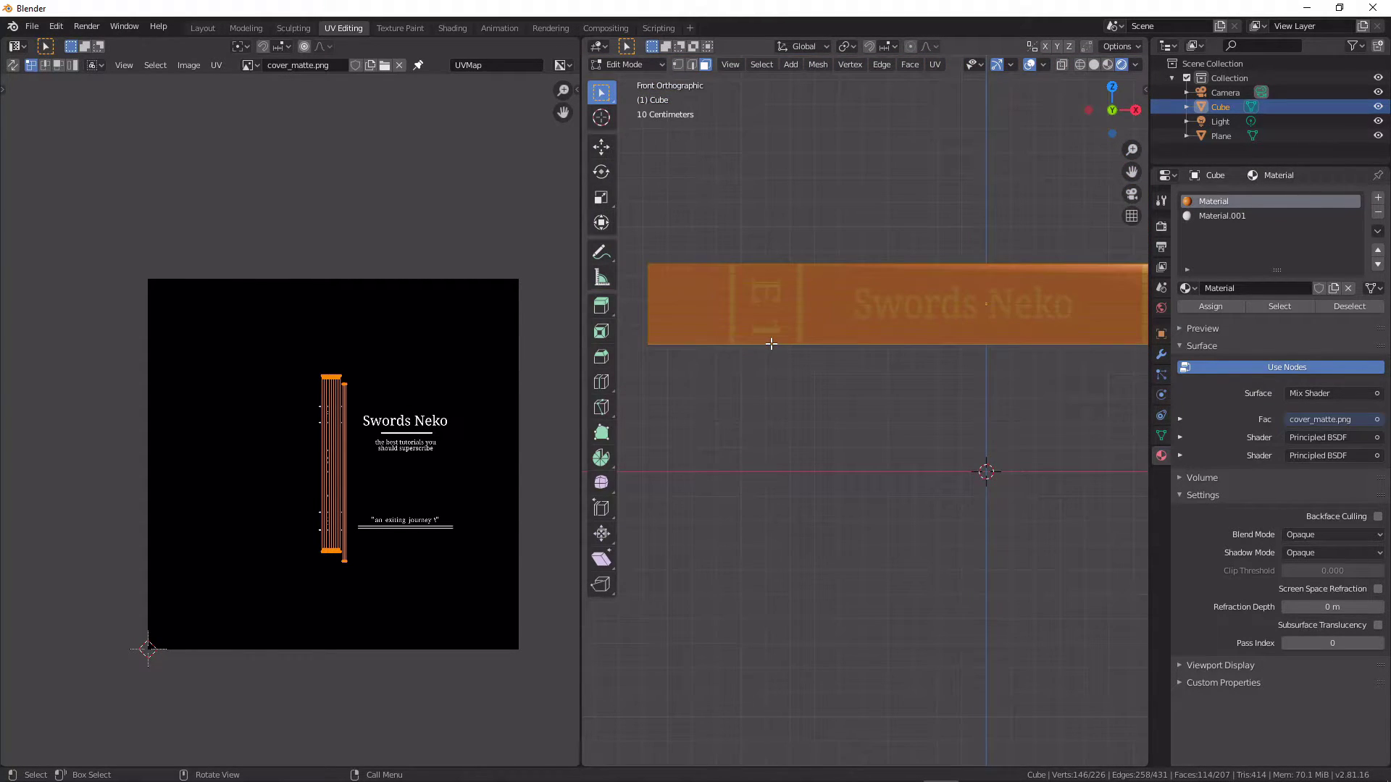
{"action": "key", "text": "u"}
{"action": "left_click", "coordinate": [771, 343]}
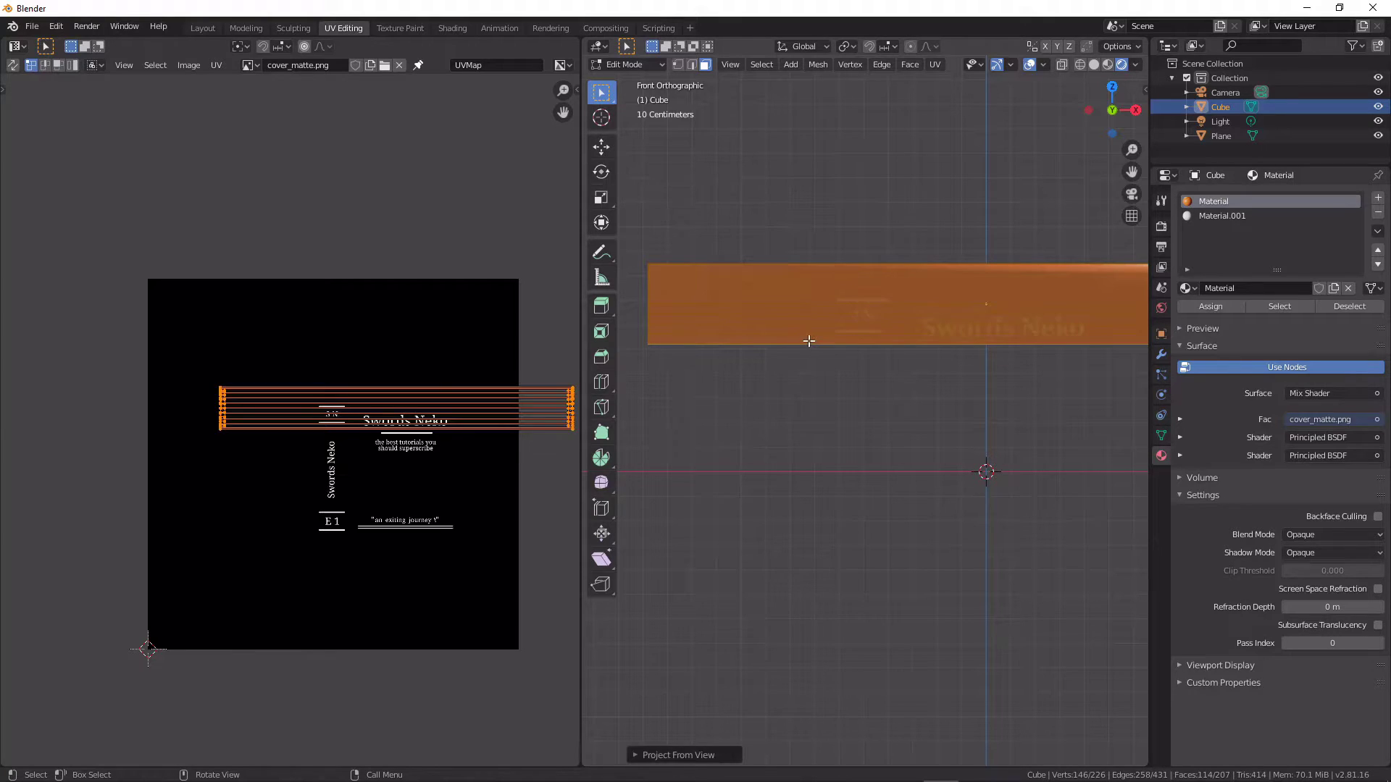
{"action": "key", "text": "t"}
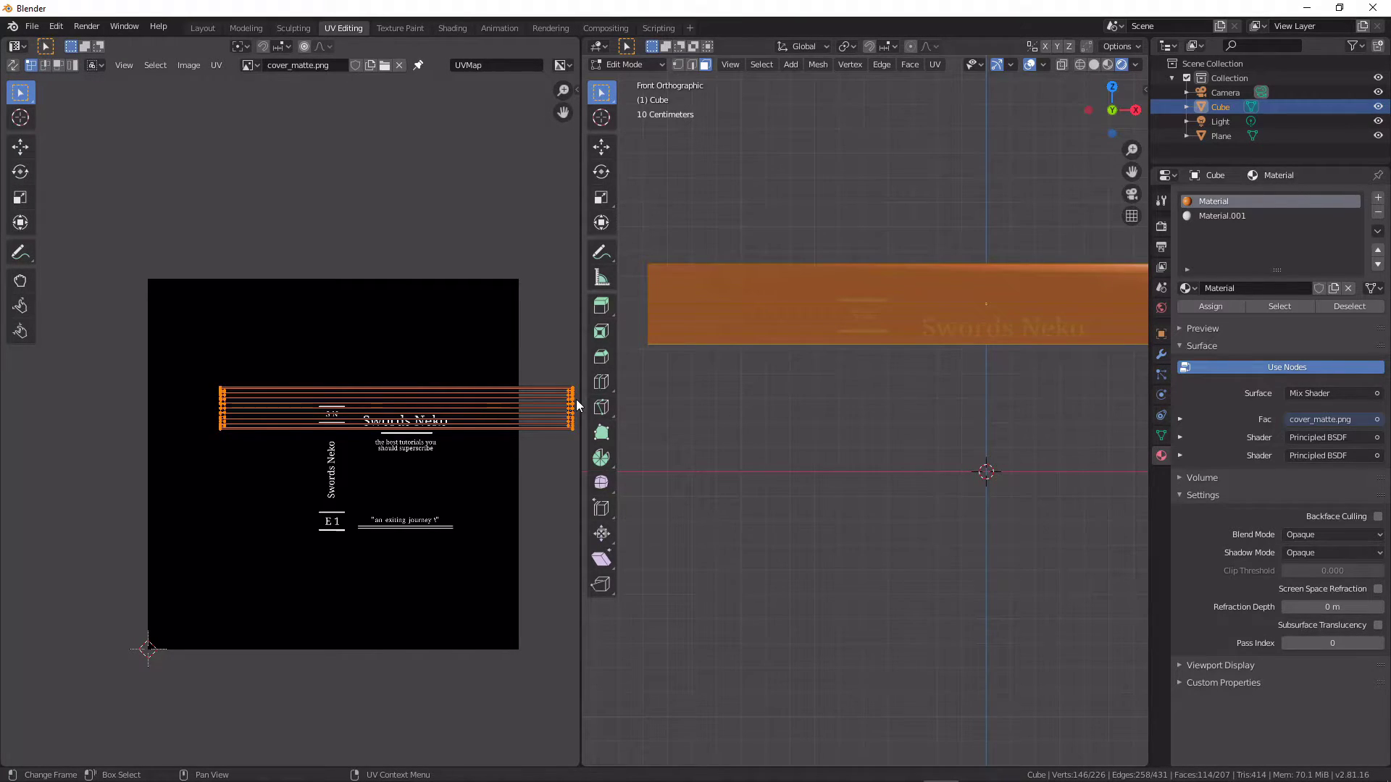
{"action": "right_click", "coordinate": [575, 398]}
{"action": "type", "text": "r-90"}
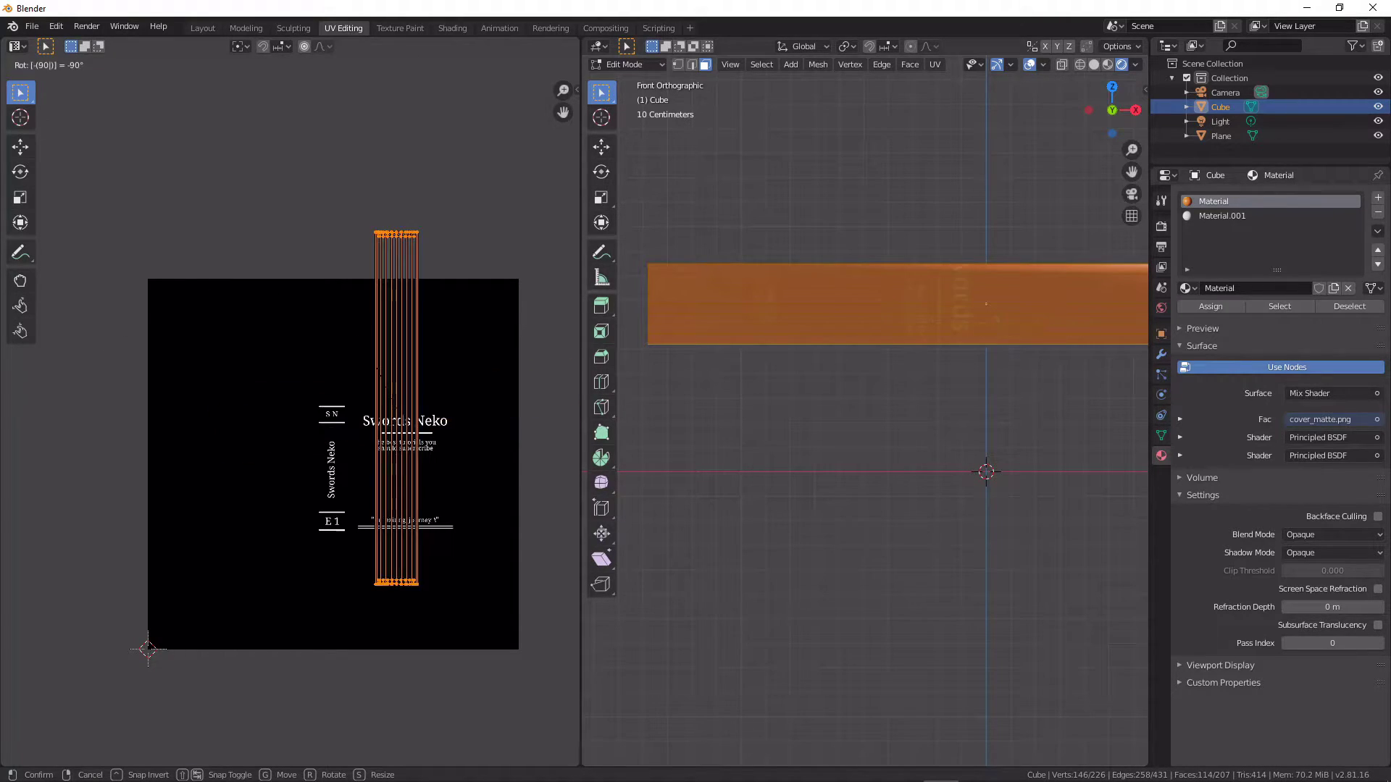
{"action": "type", "text": "g"}
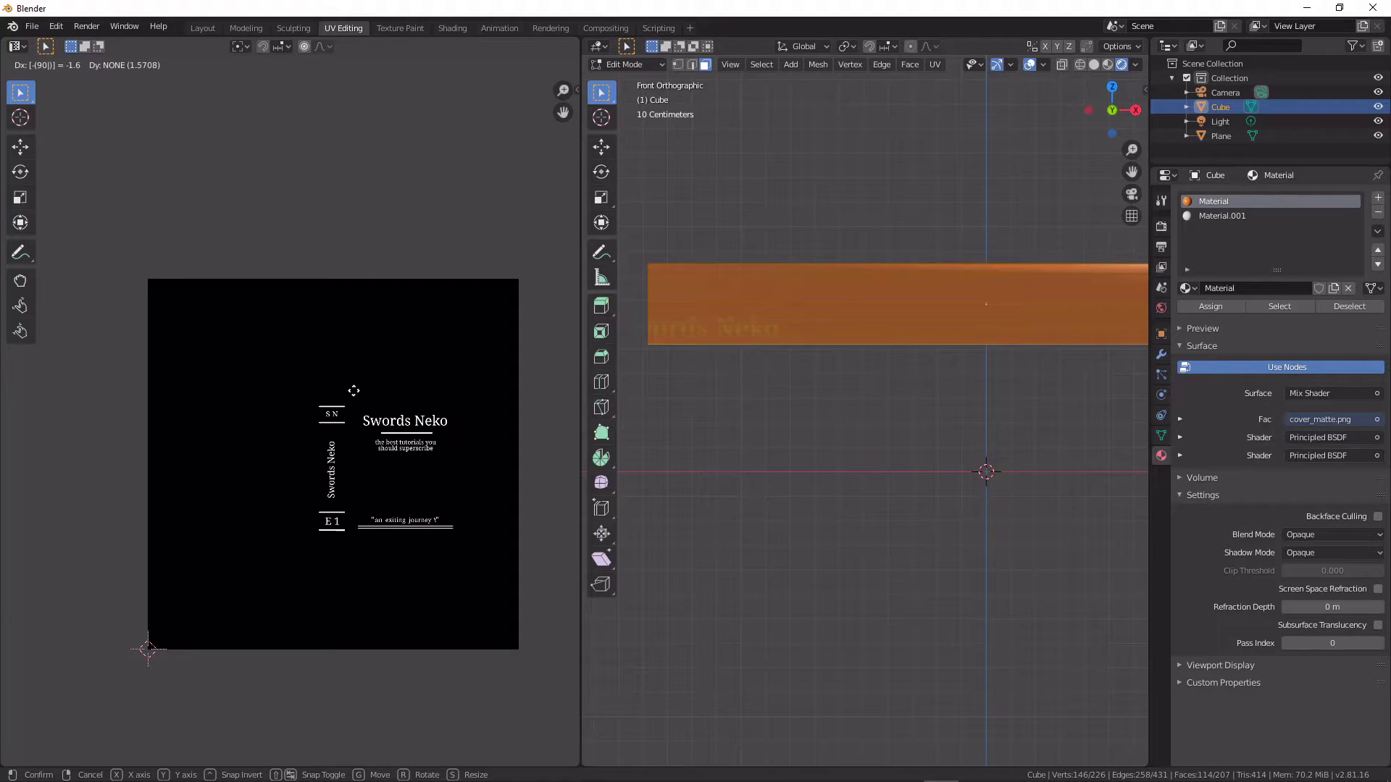
{"action": "right_click", "coordinate": [373, 385]}
Rotate the spine UVs a quarter turn to vertical, move them onto the spine lettering of the matte and scale them down.
{"action": "key", "text": "r"}
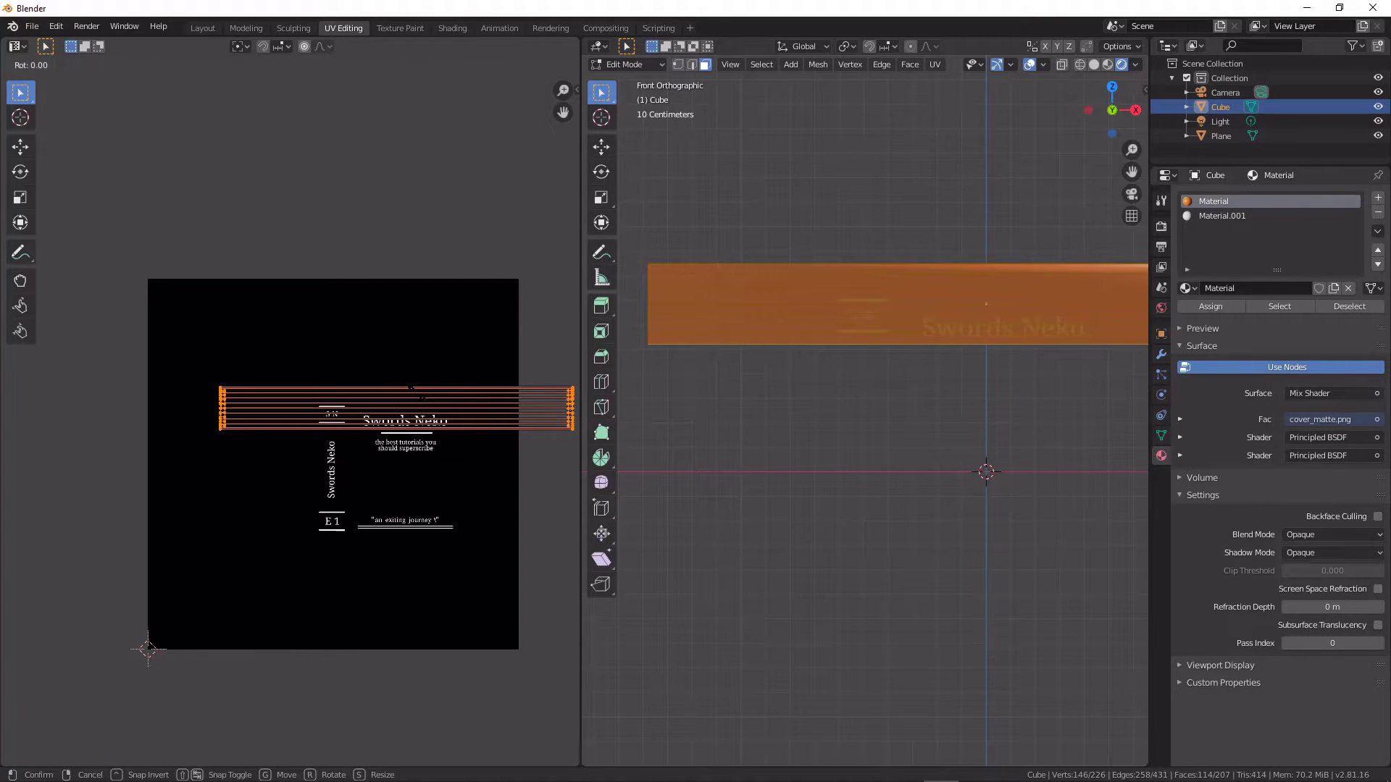
{"action": "left_click", "coordinate": [418, 398]}
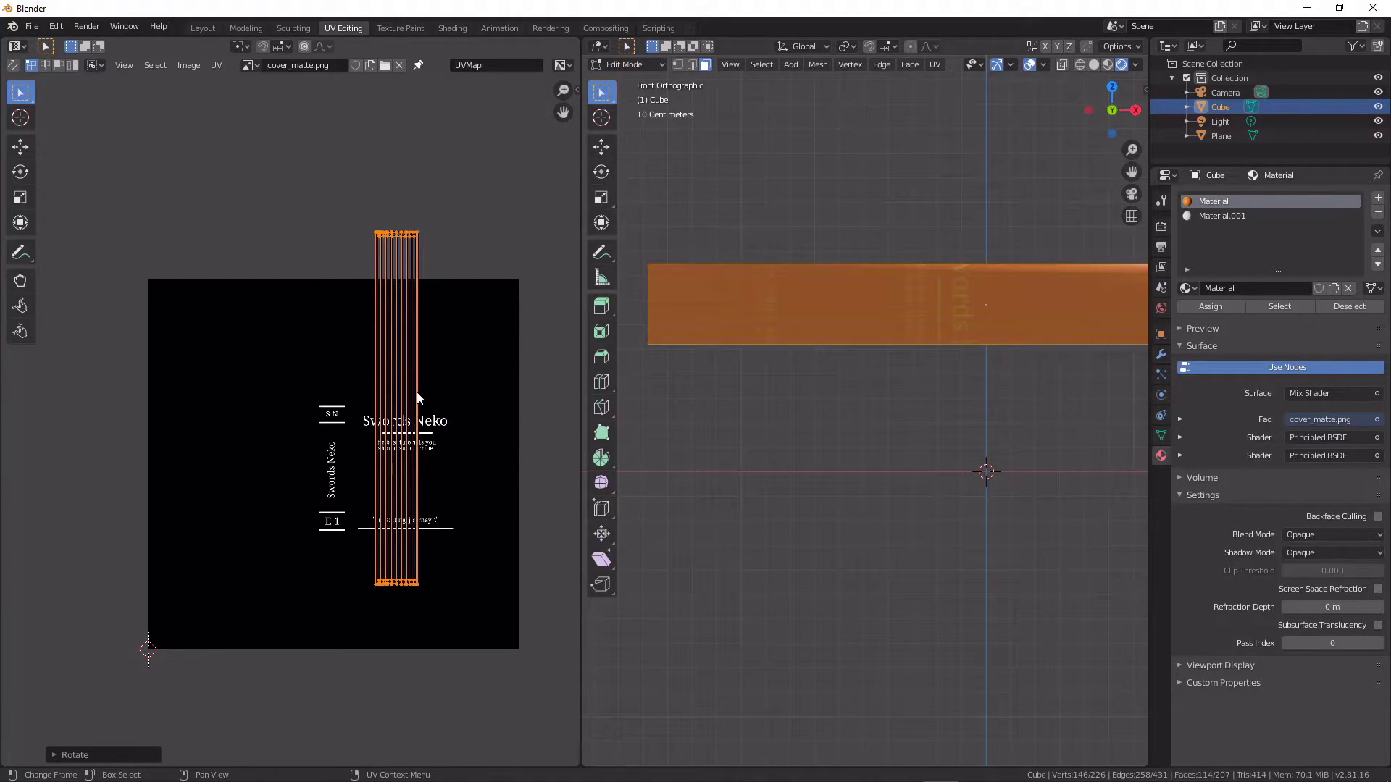
{"action": "key", "text": "g"}
{"action": "left_click", "coordinate": [350, 446]}
{"action": "key", "text": "s"}
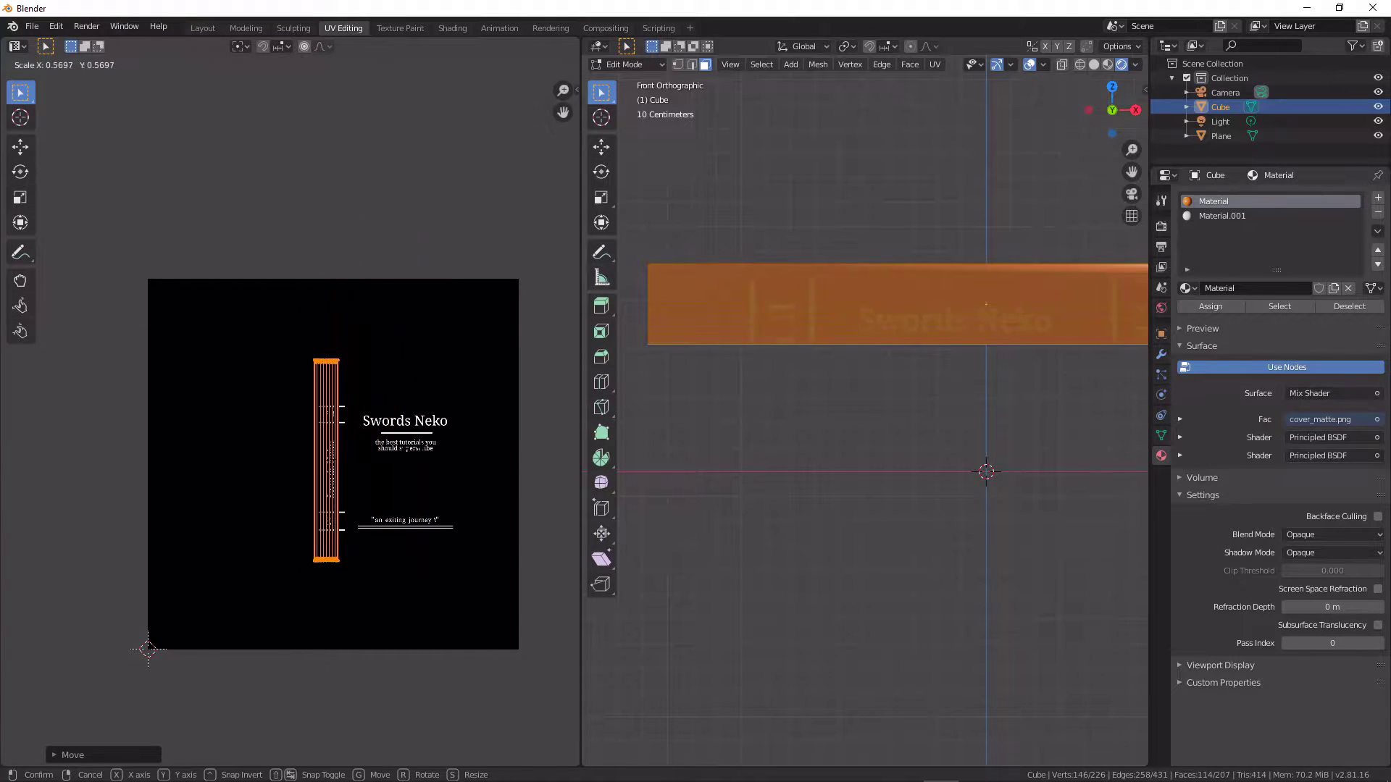
{"action": "left_click", "coordinate": [406, 443]}
Widen the spine UVs along X and shift them until the spine lettering is centered on the book.
{"action": "key", "text": "s"}
{"action": "key", "text": "x"}
{"action": "key", "text": "y"}
{"action": "key", "text": "x"}
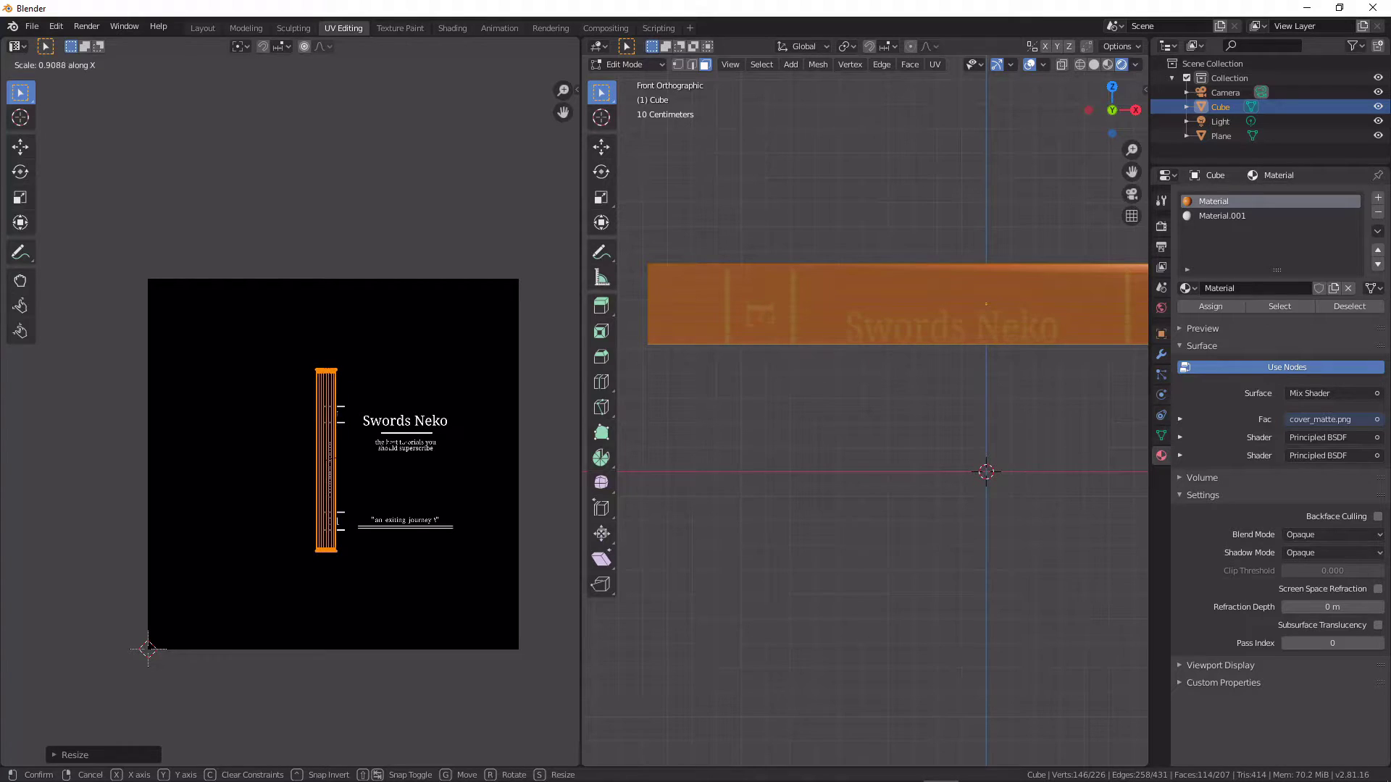
{"action": "left_click", "coordinate": [420, 454]}
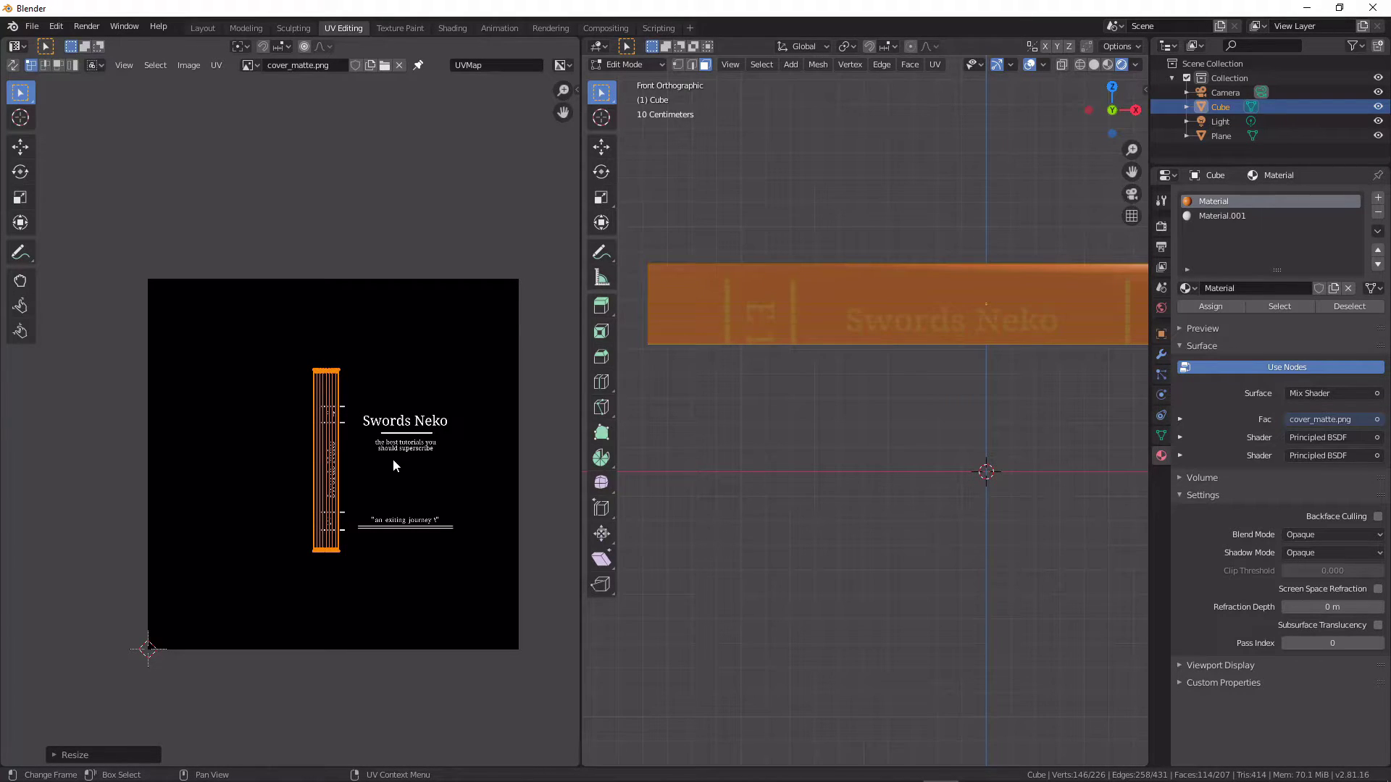
{"action": "key", "text": "g"}
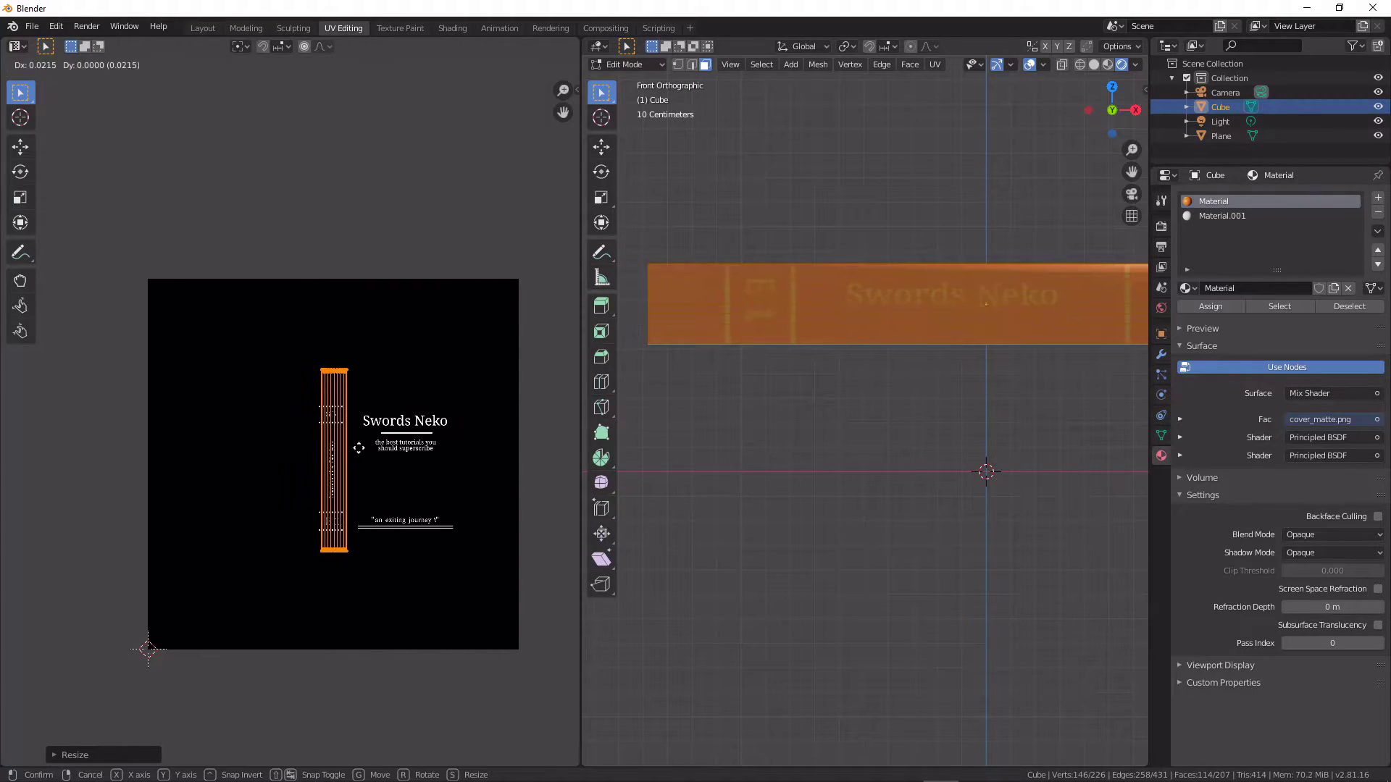
{"action": "left_click", "coordinate": [358, 454]}
{"action": "middle_click_drag", "start_coordinate": [890, 435], "coordinate": [708, 475]}
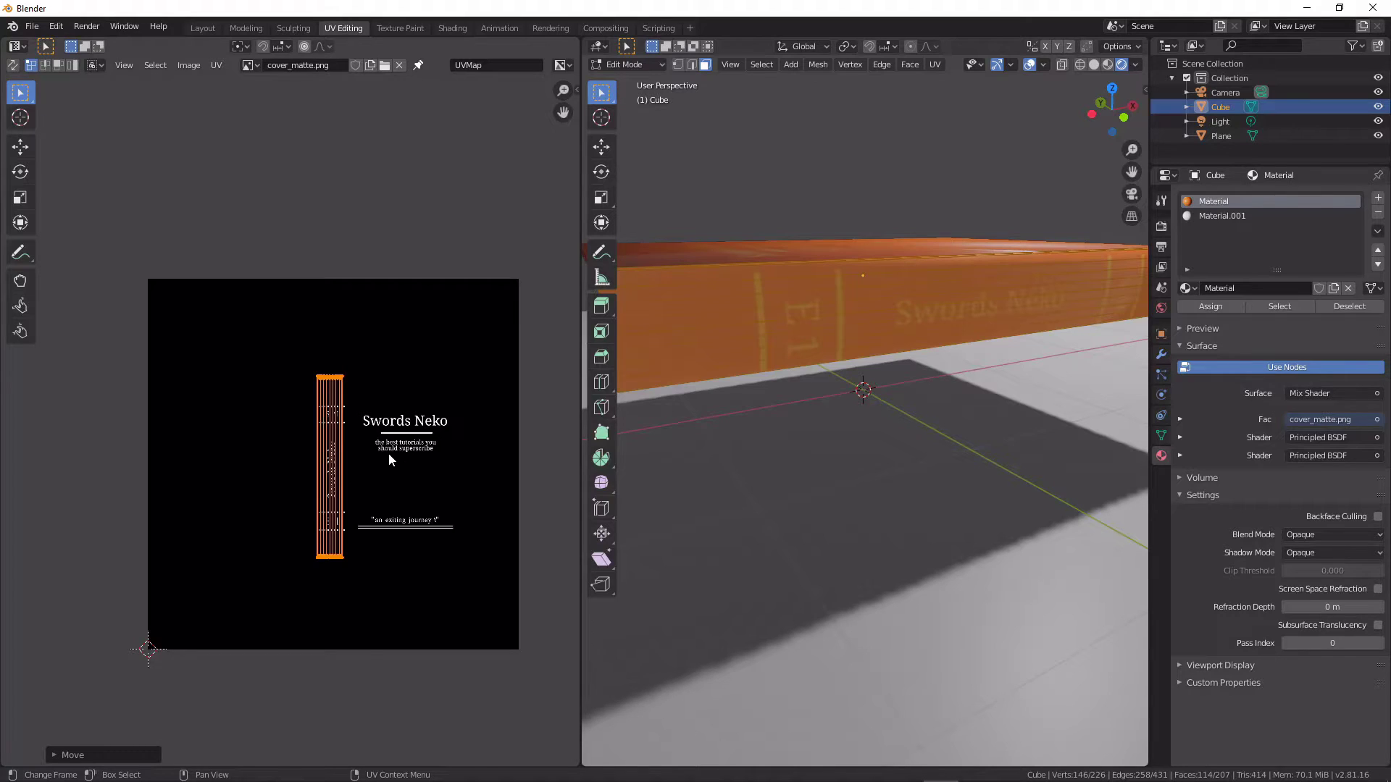
{"action": "key", "text": "g"}
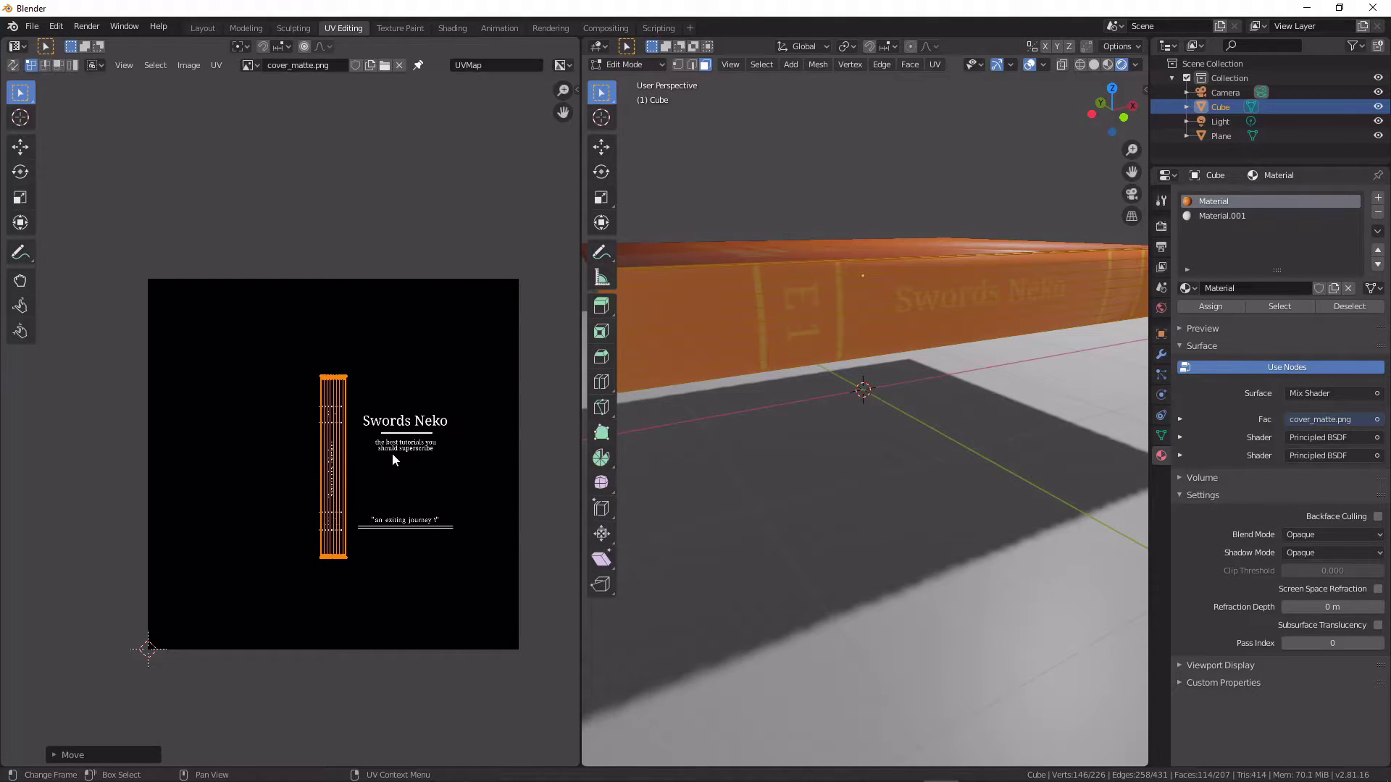
{"action": "middle_click_drag", "start_coordinate": [754, 428], "coordinate": [943, 433]}
Leave Edit Mode, change the viewport shading and switch to the Shading workspace.
{"action": "key", "text": "Tab"}
{"action": "key", "text": "z"}
{"action": "left_click", "coordinate": [785, 386]}
{"action": "key", "text": "z"}
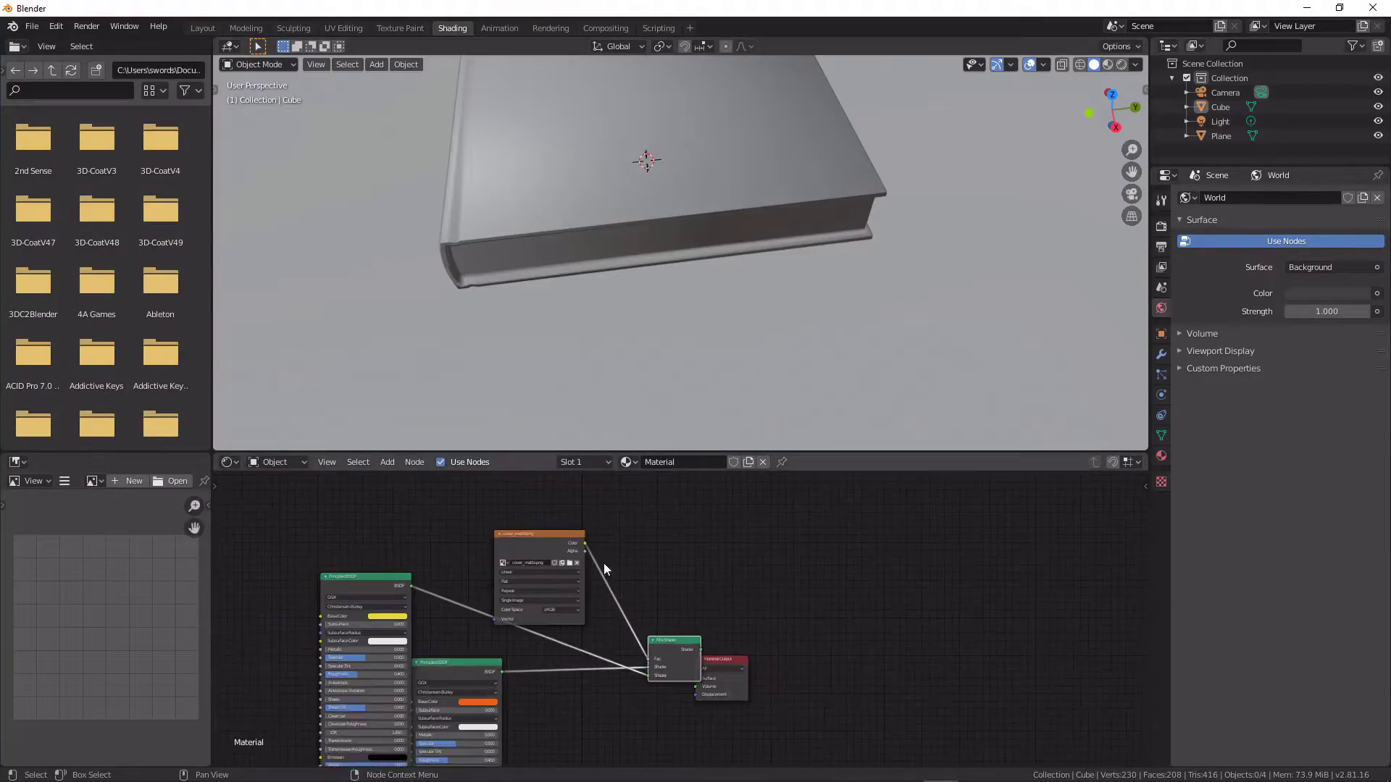
Spread out the cover material's nodes, moving the orange Principled BSDF into open space below the others.
{"action": "mouse_move", "coordinate": [603, 563]}
{"action": "left_mouse_down"}
{"action": "mouse_move", "coordinate": [705, 542]}
{"action": "mouse_move", "coordinate": [472, 570]}
{"action": "mouse_move", "coordinate": [601, 643]}
{"action": "mouse_move", "coordinate": [589, 644]}
{"action": "left_mouse_up"}
{"action": "scroll", "coordinate": [589, 644], "scroll_direction": "down", "scroll_amount": 3}
{"action": "middle_click_drag", "start_coordinate": [589, 644], "coordinate": [706, 654]}
{"action": "left_click_drag", "start_coordinate": [634, 515], "coordinate": [578, 463]}
{"action": "left_click_drag", "start_coordinate": [697, 658], "coordinate": [475, 667]}
{"action": "scroll", "coordinate": [507, 656], "scroll_direction": "down", "scroll_amount": 2}
{"action": "middle_click_drag", "start_coordinate": [646, 609], "coordinate": [645, 693]}
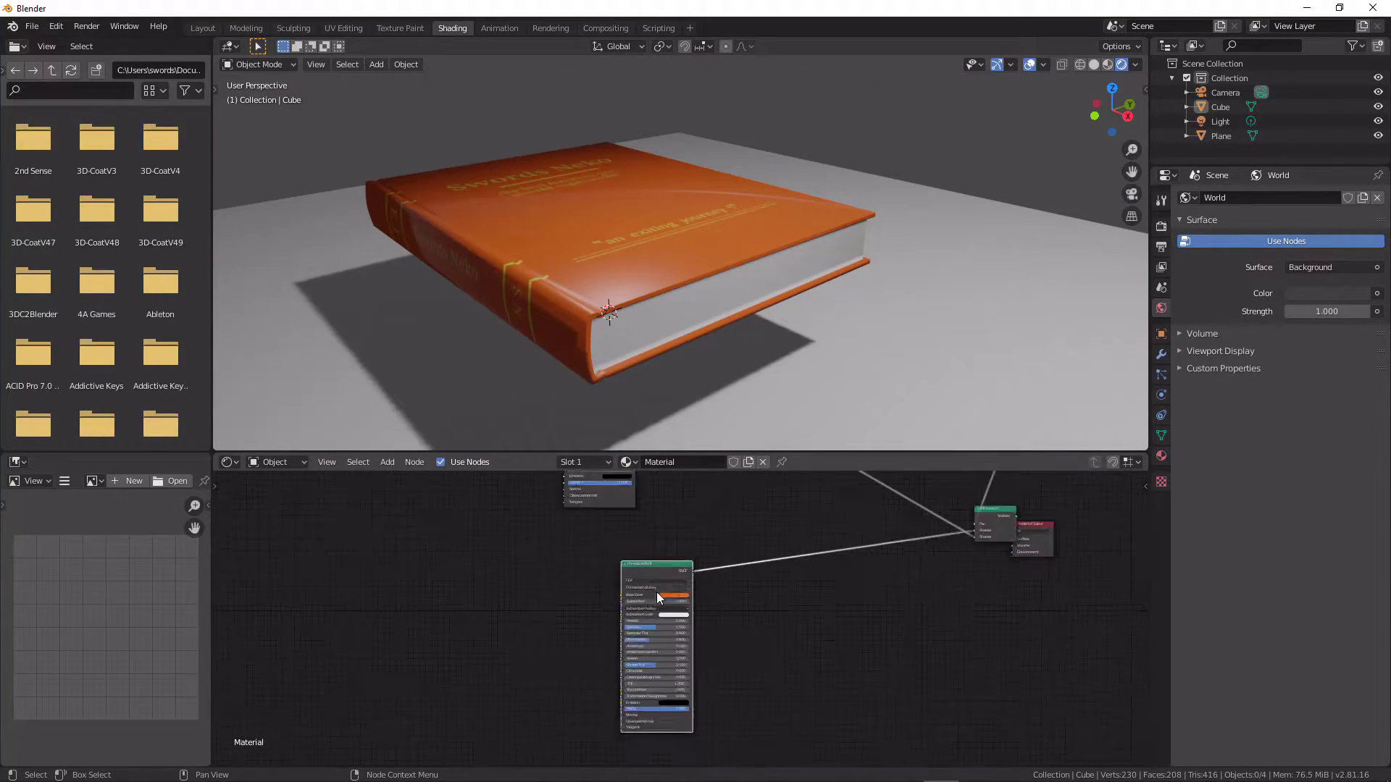
Add an Image Texture node in front of the orange Principled BSDF.
{"action": "scroll", "coordinate": [656, 593], "scroll_direction": "up", "scroll_amount": 2}
{"action": "key", "text": "shift+a"}
{"action": "mouse_move", "coordinate": [400, 580]}
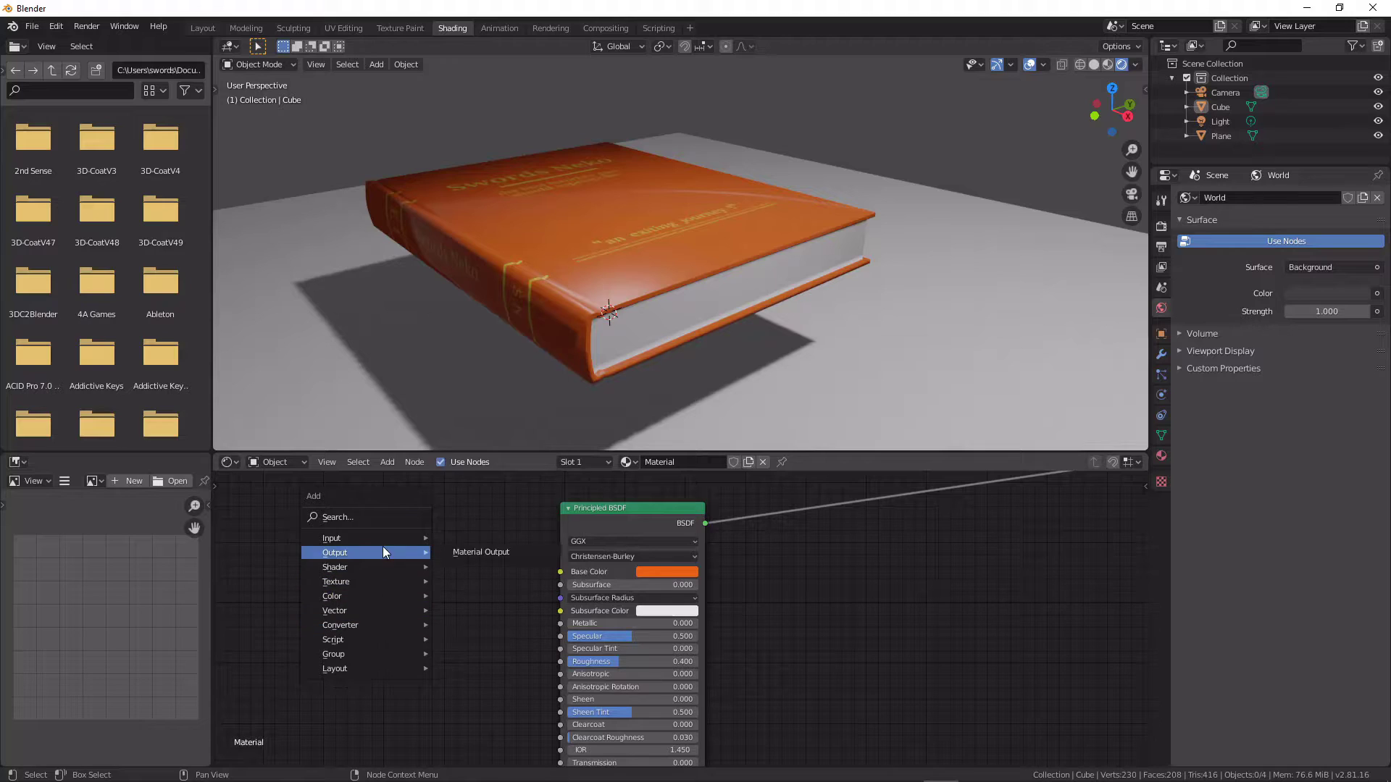
{"action": "left_click", "coordinate": [502, 454]}
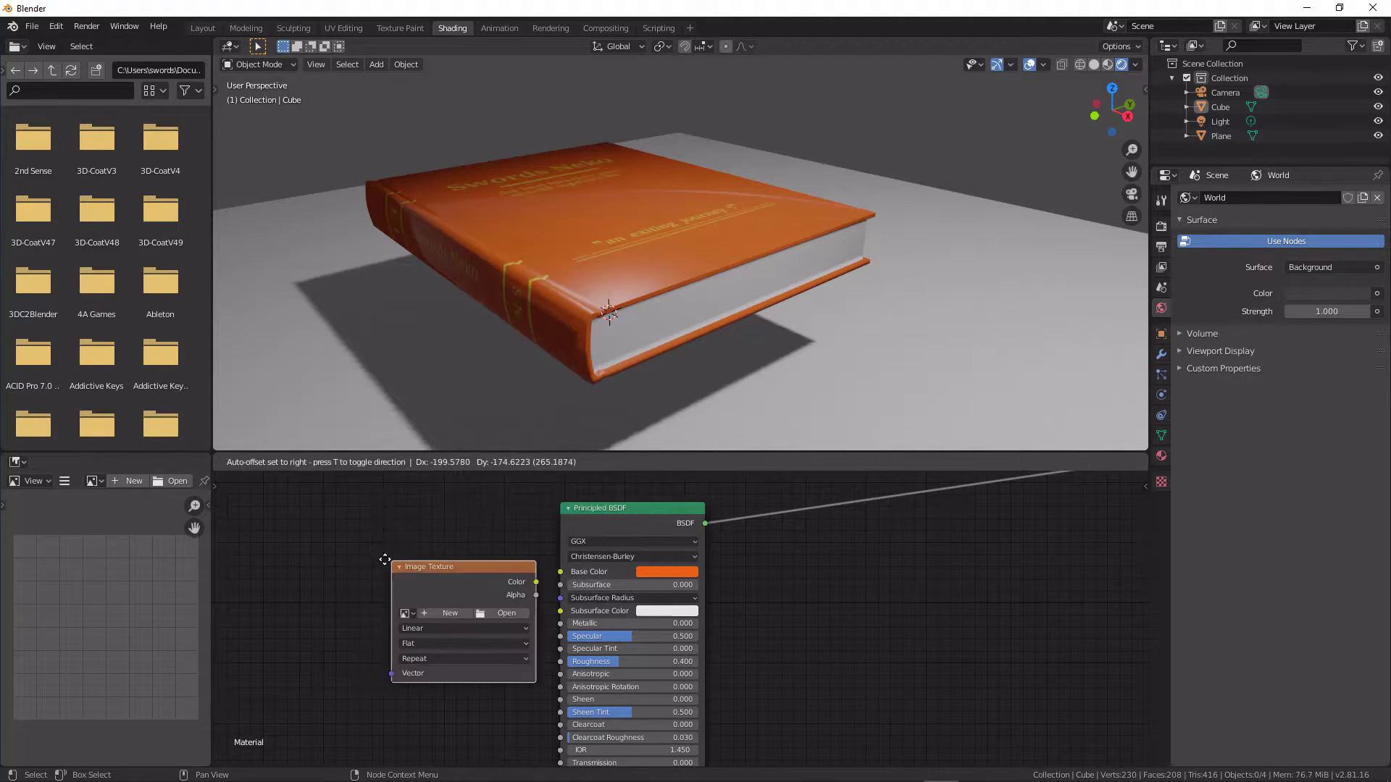
{"action": "left_click", "coordinate": [297, 646]}
{"action": "middle_click_drag", "start_coordinate": [297, 647], "coordinate": [404, 482]}
{"action": "left_click_drag", "start_coordinate": [511, 511], "coordinate": [446, 594]}
Load leather_normal.png from the book folder into the new Image Texture node.
{"action": "scroll", "coordinate": [447, 596], "scroll_direction": "up", "scroll_amount": 1}
{"action": "left_click", "coordinate": [446, 609]}
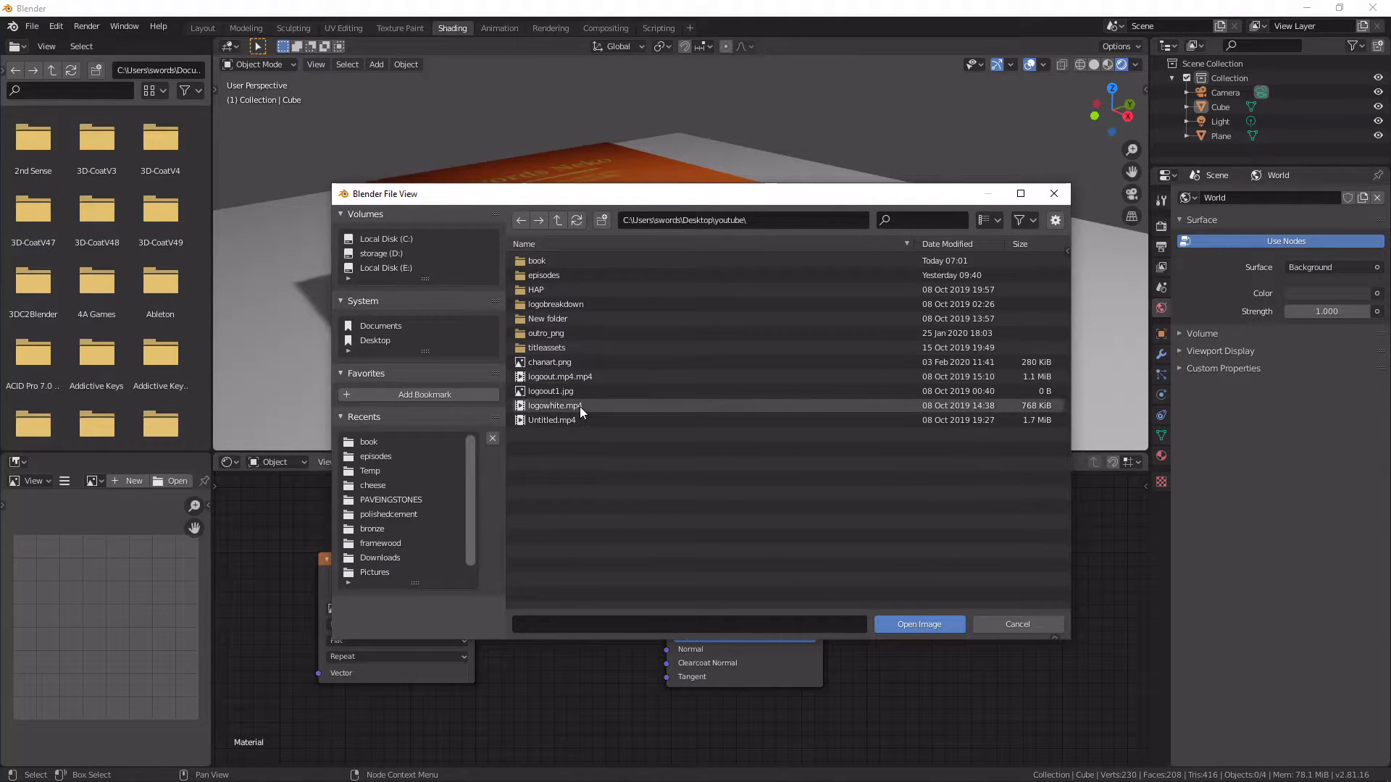
{"action": "left_click", "coordinate": [572, 262]}
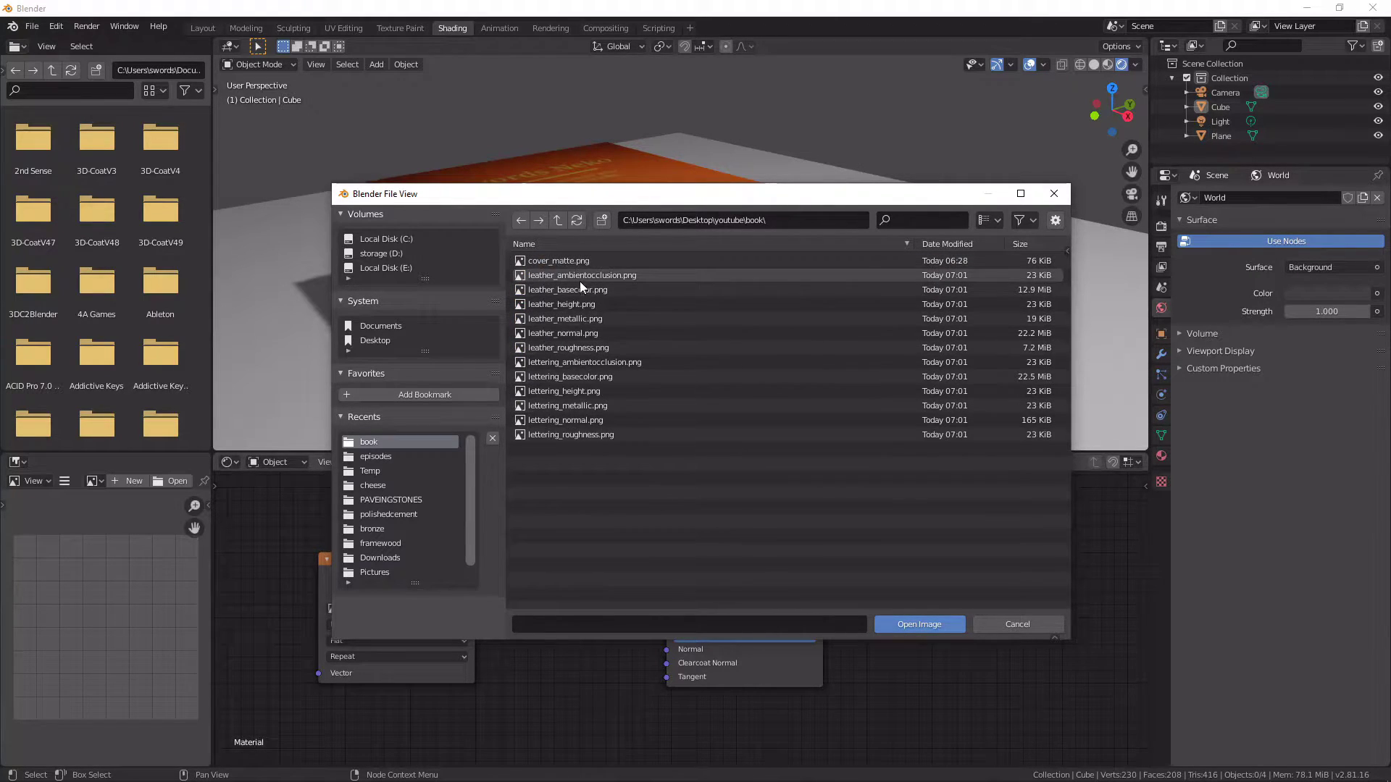
{"action": "left_click", "coordinate": [1154, 769]}
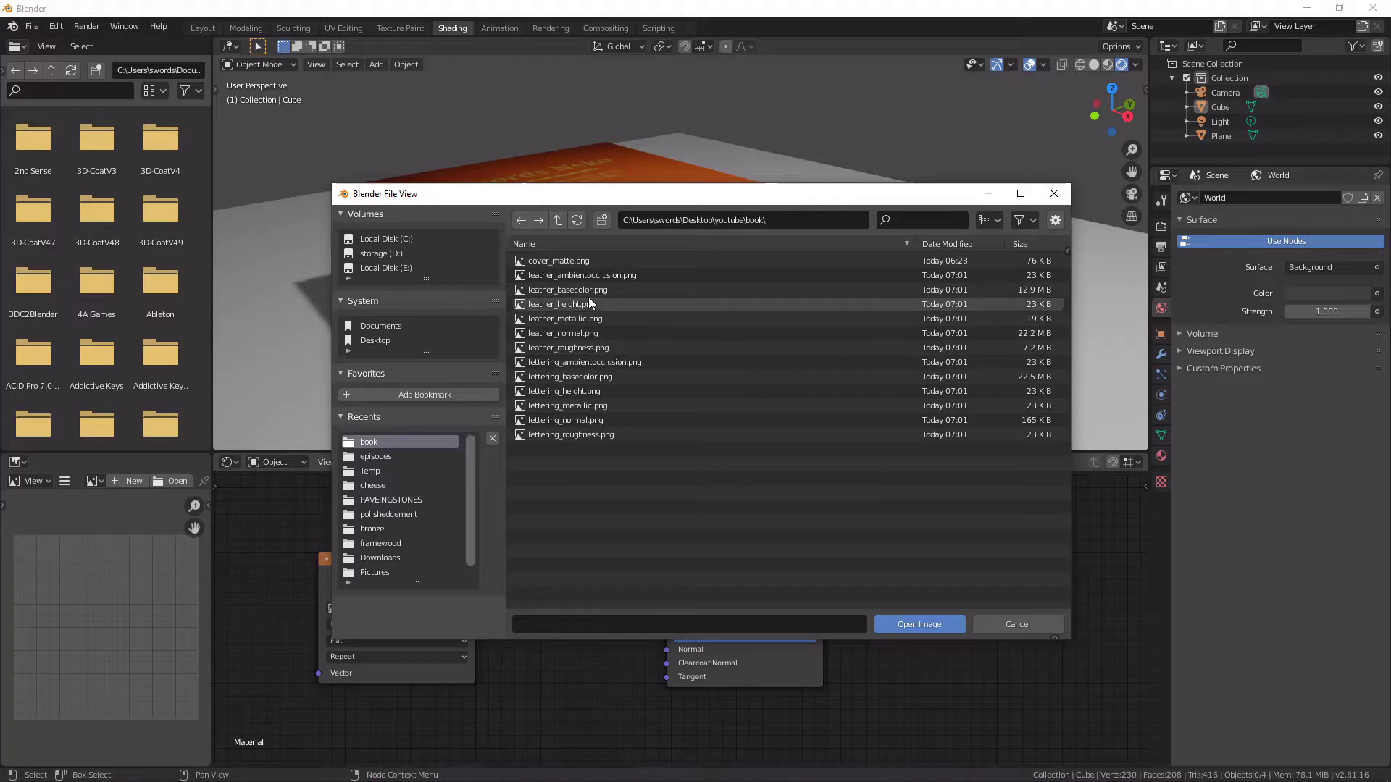
{"action": "double_click", "coordinate": [605, 332]}
Insert a Normal Map node between the leather_normal.png texture and the orange Principled BSDF's Normal input.
{"action": "key", "text": "shift+a"}
{"action": "mouse_move", "coordinate": [518, 584]}
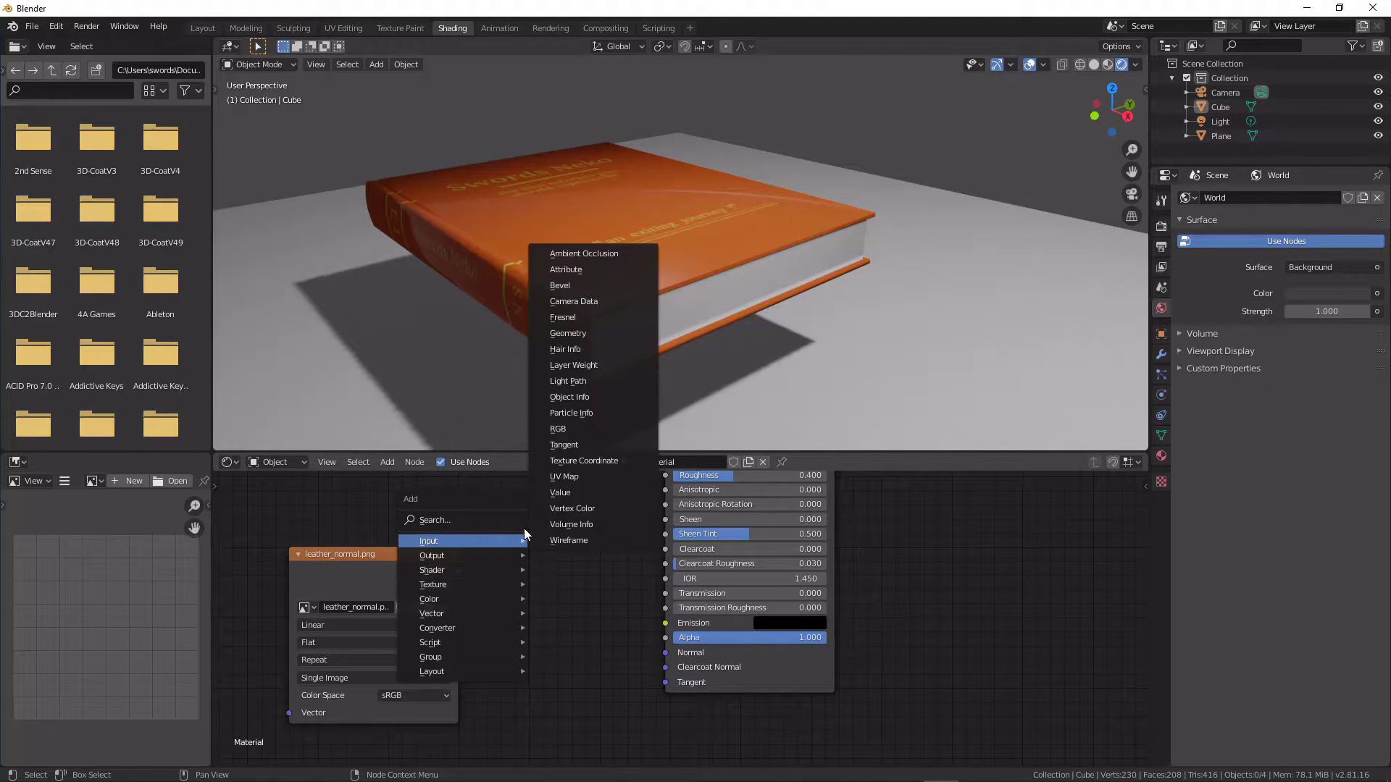
{"action": "mouse_move", "coordinate": [511, 616]}
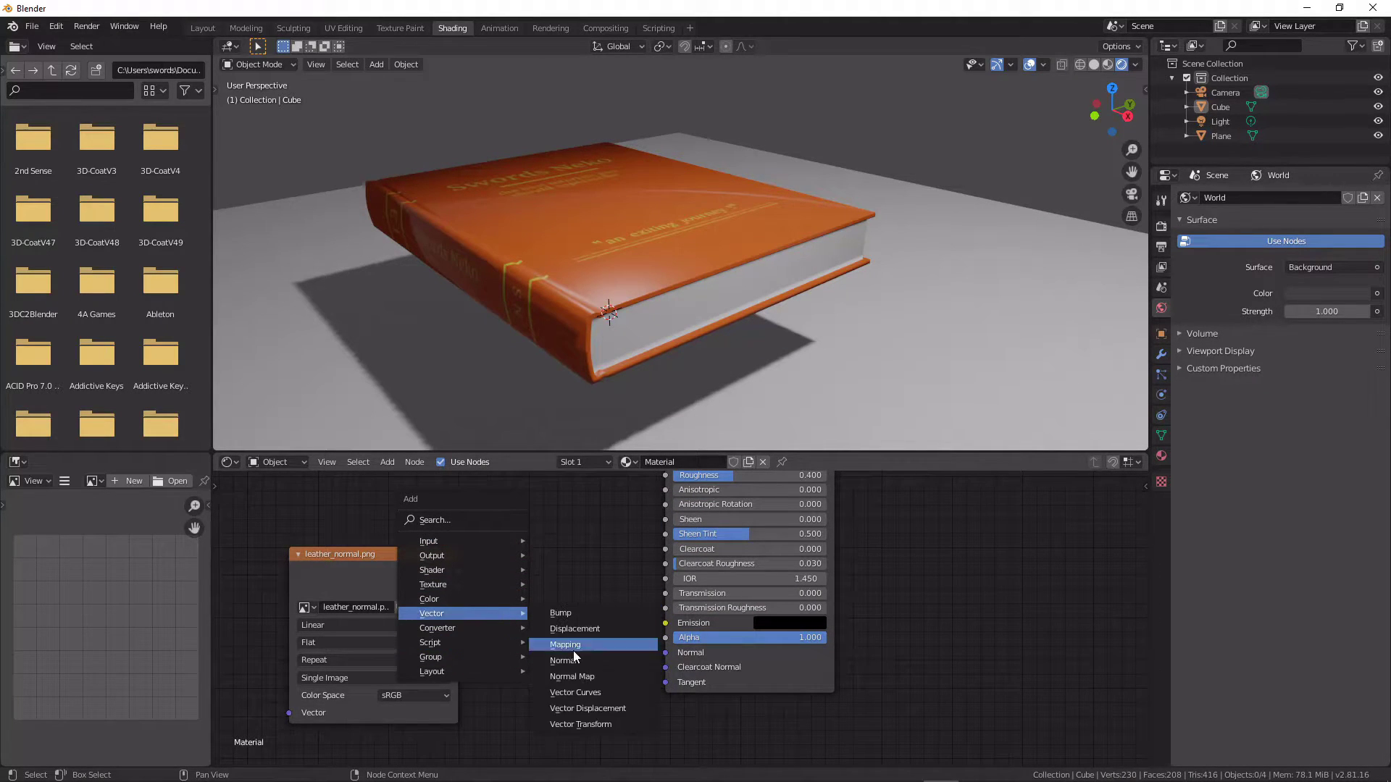
{"action": "left_click_drag", "start_coordinate": [675, 661], "coordinate": [674, 659]}
{"action": "scroll", "coordinate": [576, 280], "scroll_direction": "up", "scroll_amount": 3}
{"action": "middle_click_drag", "start_coordinate": [575, 280], "coordinate": [609, 334]}
{"action": "scroll", "coordinate": [608, 334], "scroll_direction": "down", "scroll_amount": 2}
{"action": "scroll", "coordinate": [390, 566], "scroll_direction": "down", "scroll_amount": 3}
{"action": "middle_click_drag", "start_coordinate": [389, 566], "coordinate": [491, 649]}
Set the leather_normal.png texture's color space to Non-Color and the Normal Map strength to 1.700.
{"action": "left_click", "coordinate": [492, 649]}
{"action": "left_click", "coordinate": [518, 752]}
{"action": "left_click", "coordinate": [527, 702]}
{"action": "left_click_drag", "start_coordinate": [635, 725], "coordinate": [672, 725]}
{"action": "scroll", "coordinate": [616, 322], "scroll_direction": "up", "scroll_amount": 3}
{"action": "middle_click_drag", "start_coordinate": [615, 323], "coordinate": [554, 329]}
{"action": "scroll", "coordinate": [553, 329], "scroll_direction": "up", "scroll_amount": 2}
{"action": "middle_click_drag", "start_coordinate": [406, 319], "coordinate": [514, 324]}
{"action": "scroll", "coordinate": [514, 323], "scroll_direction": "down", "scroll_amount": 4}
{"action": "middle_click_drag", "start_coordinate": [971, 318], "coordinate": [797, 405]}
{"action": "scroll", "coordinate": [459, 643], "scroll_direction": "down", "scroll_amount": 2}
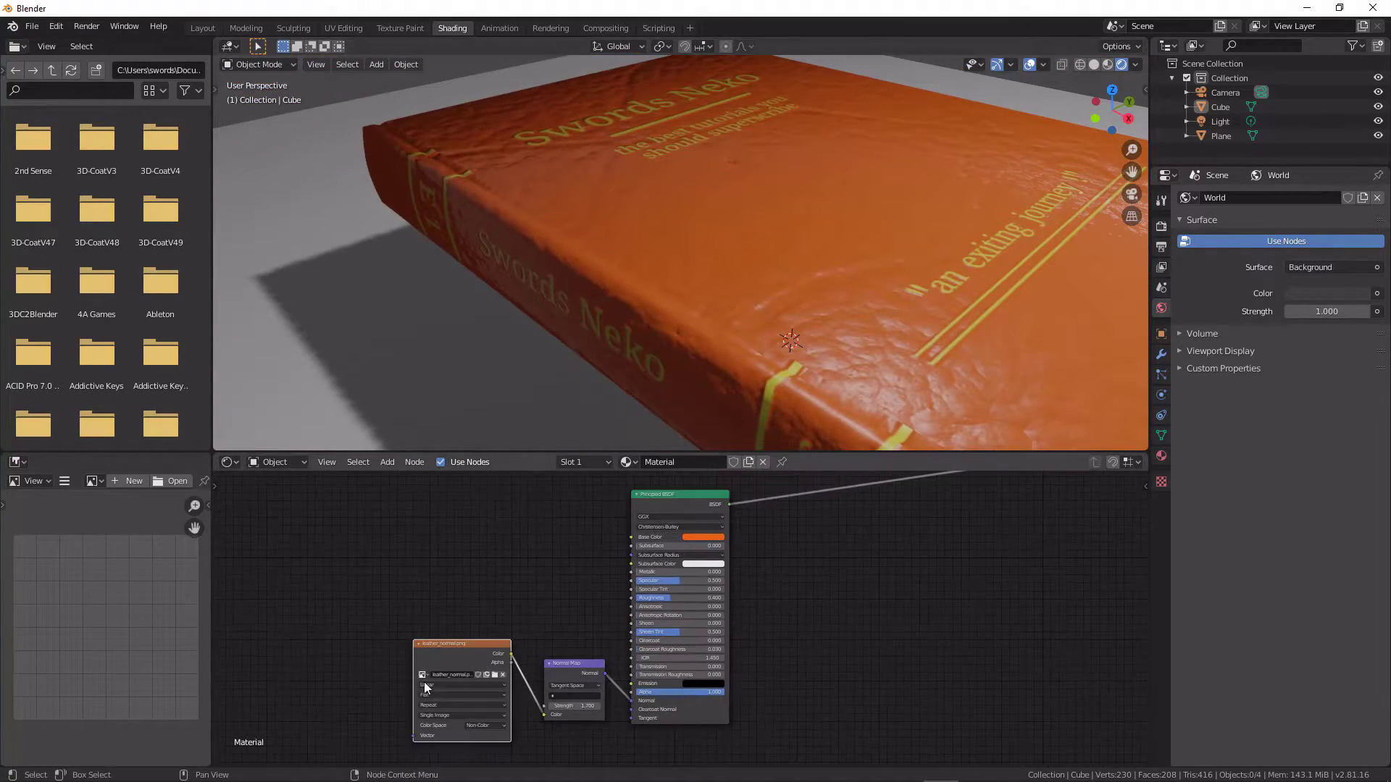
Duplicate the leather_normal.png texture node, place the copy above the original and set its color space to sRGB.
{"action": "left_click", "coordinate": [478, 507]}
{"action": "scroll", "coordinate": [510, 576], "scroll_direction": "up", "scroll_amount": 2}
{"action": "left_click", "coordinate": [464, 589]}
{"action": "left_click", "coordinate": [465, 674]}
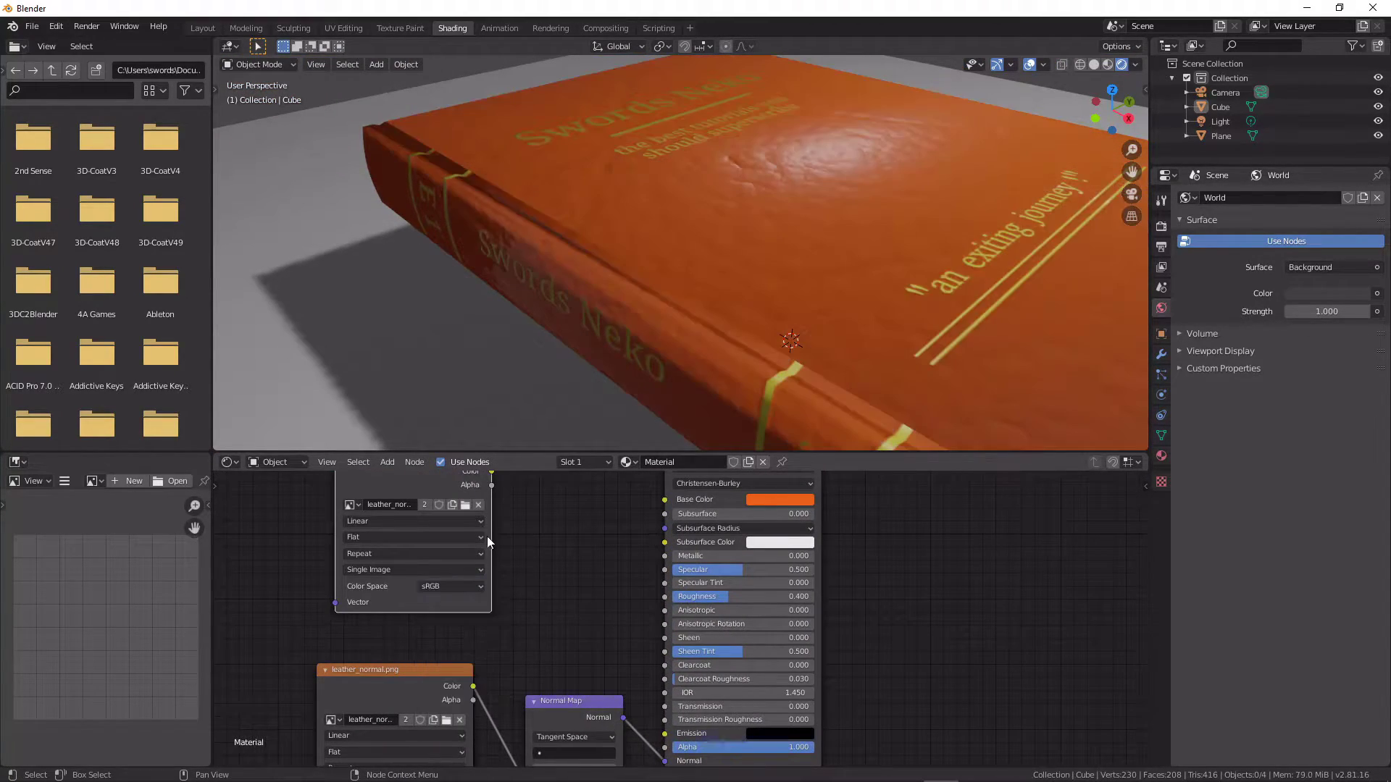
Connect the duplicated texture to the orange Principled BSDF's Roughness input and load leather_roughness.png into it.
{"action": "middle_click_drag", "start_coordinate": [500, 514], "coordinate": [450, 532]}
{"action": "scroll", "coordinate": [816, 333], "scroll_direction": "up", "scroll_amount": 2}
{"action": "middle_click_drag", "start_coordinate": [816, 334], "coordinate": [797, 362]}
{"action": "left_click_drag", "start_coordinate": [561, 543], "coordinate": [467, 562]}
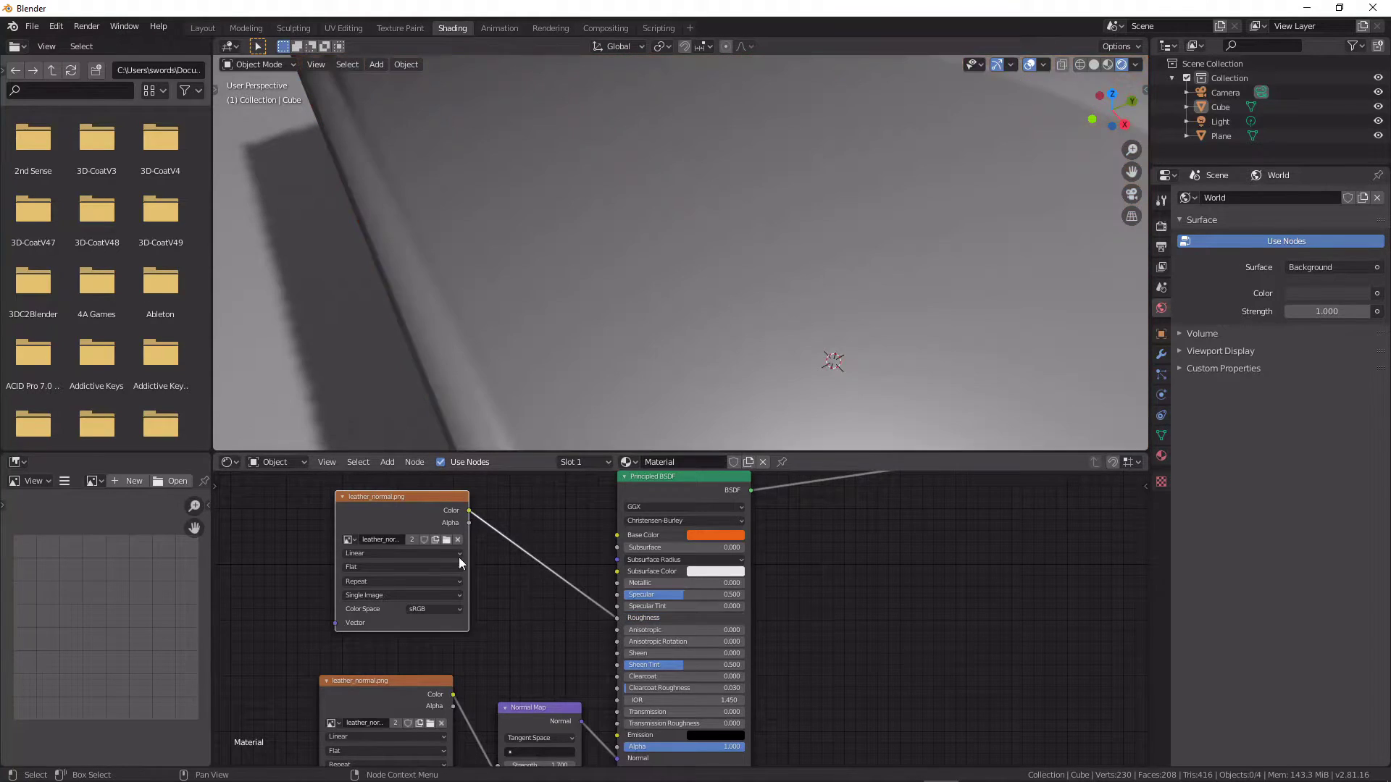
{"action": "left_click", "coordinate": [447, 540]}
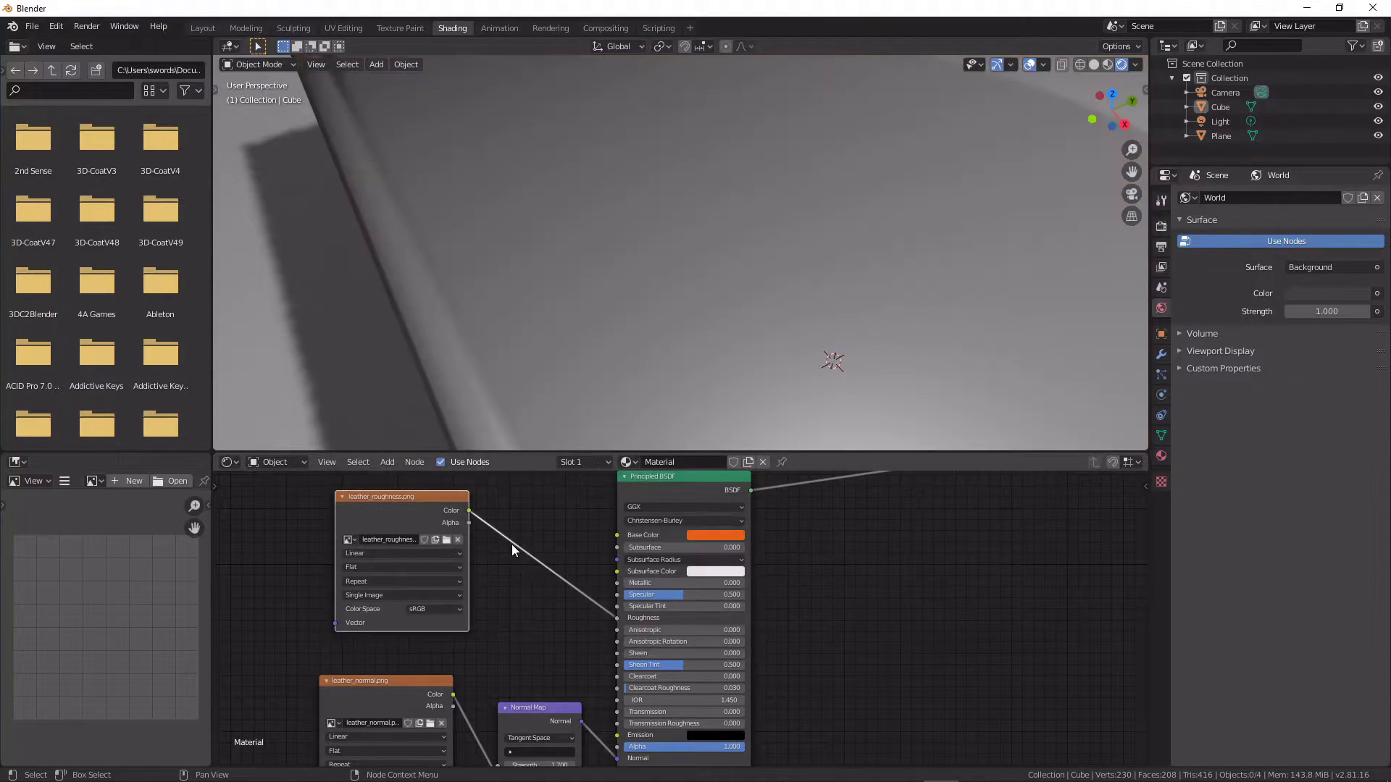
{"action": "middle_click_drag", "start_coordinate": [724, 308], "coordinate": [767, 261]}
Move the leather_roughness.png node away from the shader and insert a Math node set to Multiply on its Roughness link.
{"action": "left_click_drag", "start_coordinate": [402, 495], "coordinate": [285, 497]}
{"action": "key", "text": "shift+a"}
{"action": "mouse_move", "coordinate": [454, 551]}
{"action": "mouse_move", "coordinate": [416, 565]}
{"action": "left_click", "coordinate": [513, 452]}
{"action": "left_click", "coordinate": [511, 549]}
{"action": "left_click", "coordinate": [525, 565]}
{"action": "left_click", "coordinate": [518, 621]}
Set the leather_roughness.png color space to Raw and the Multiply node's value to 1.180.
{"action": "middle_click_drag", "start_coordinate": [573, 362], "coordinate": [560, 407]}
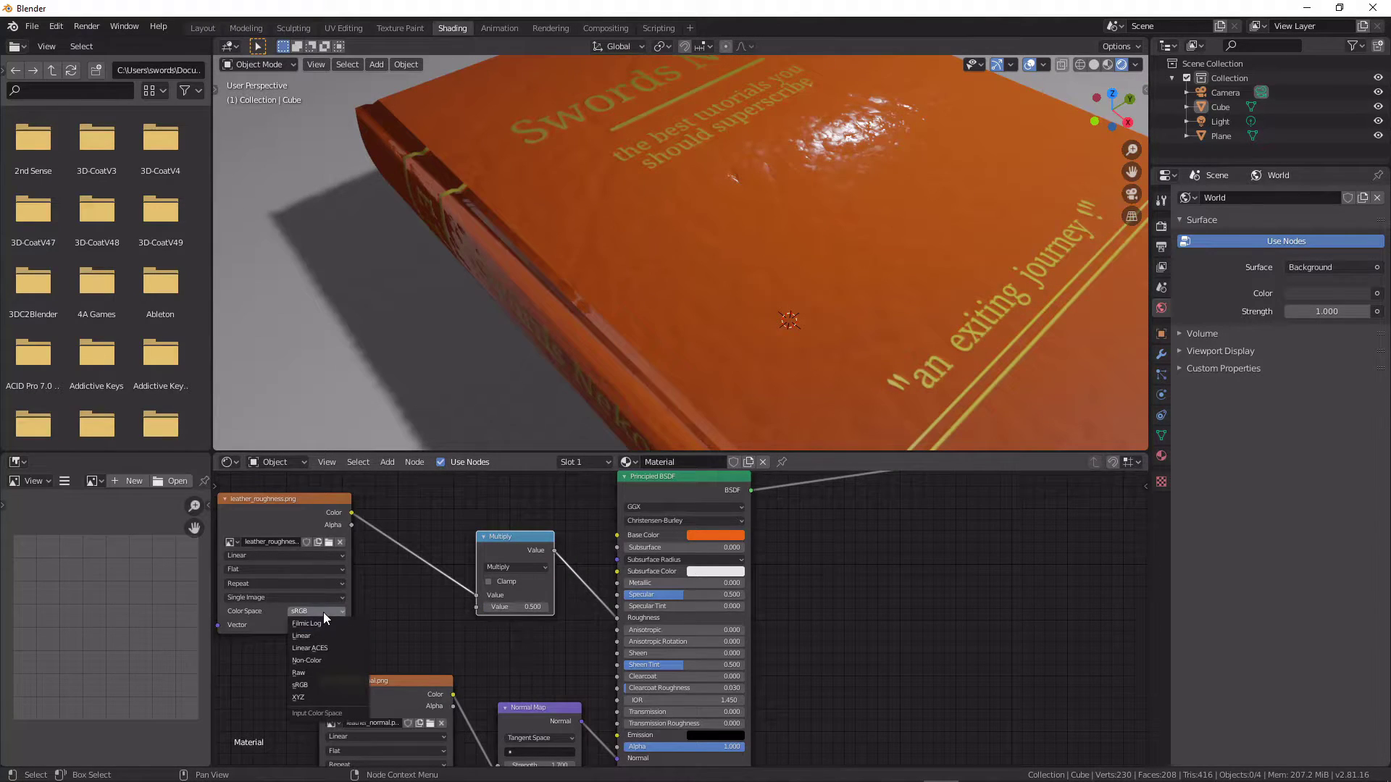
{"action": "left_click", "coordinate": [298, 673]}
{"action": "middle_click_drag", "start_coordinate": [525, 363], "coordinate": [622, 341]}
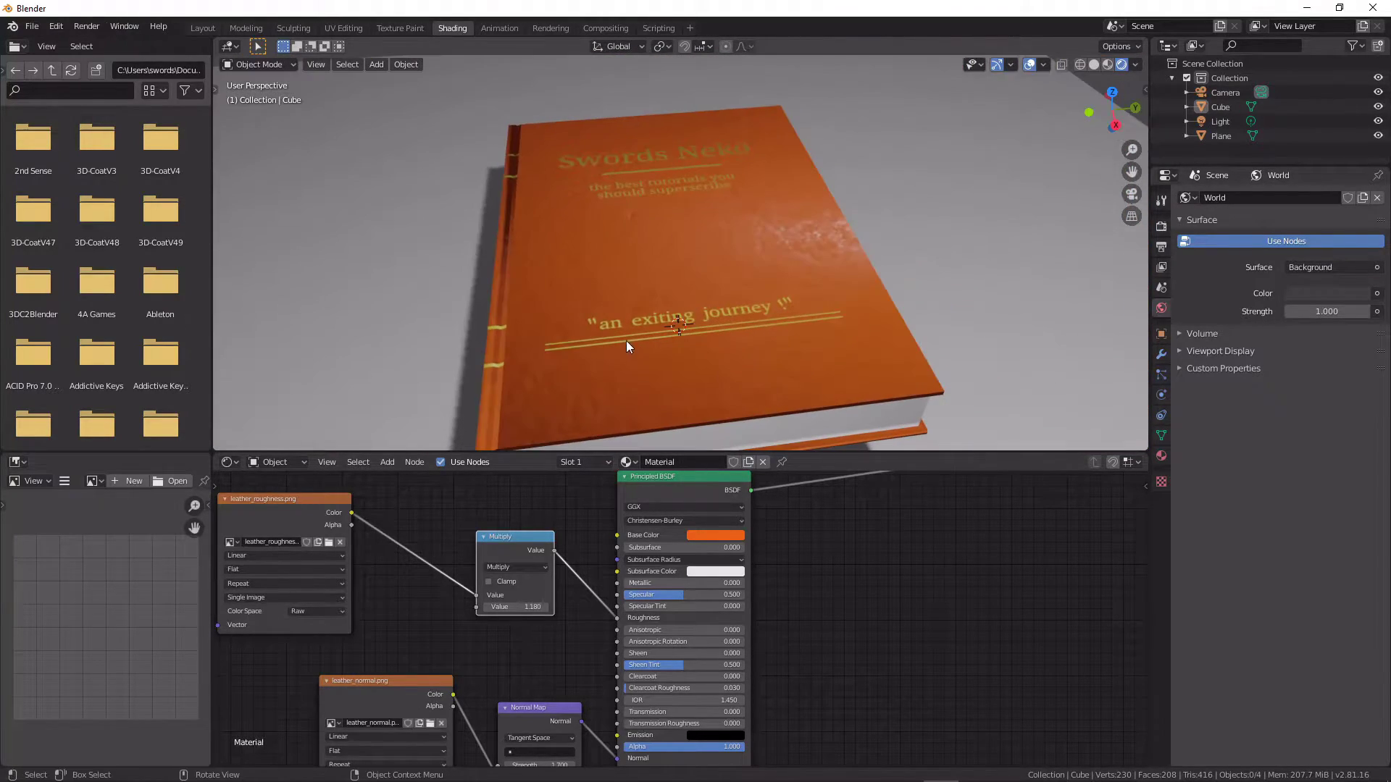
Move the leather_roughness.png texture node down to free space above it.
{"action": "scroll", "coordinate": [515, 524], "scroll_direction": "down", "scroll_amount": 3}
{"action": "middle_click_drag", "start_coordinate": [516, 533], "coordinate": [571, 541]}
{"action": "left_click_drag", "start_coordinate": [372, 515], "coordinate": [365, 554]}
{"action": "key", "text": "shift+d"}
{"action": "left_click", "coordinate": [507, 510]}
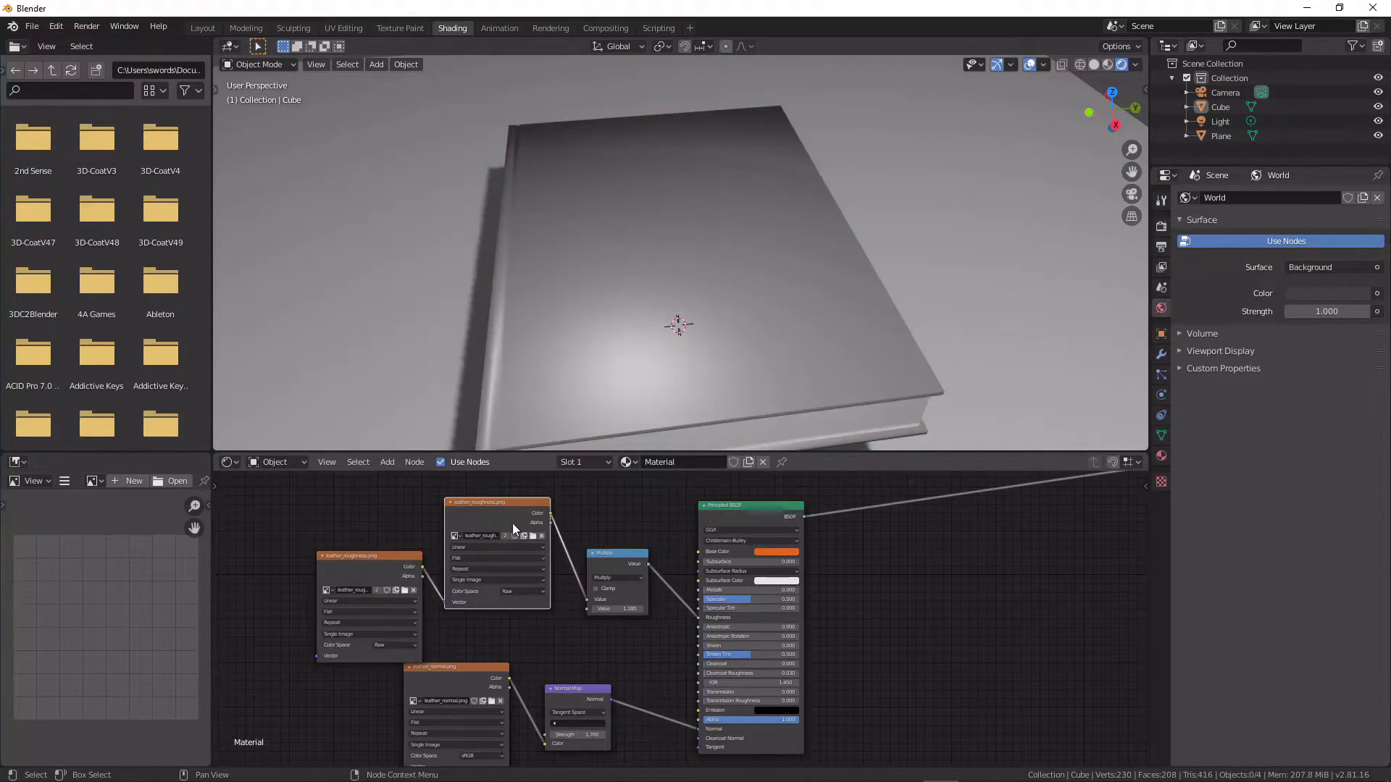
{"action": "key", "text": "ctrl+z"}
Place a duplicate of the roughness texture node above and connect its Color to the orange Principled BSDF's Base Color.
{"action": "scroll", "coordinate": [500, 550], "scroll_direction": "down", "scroll_amount": 5}
{"action": "middle_click_drag", "start_coordinate": [472, 590], "coordinate": [423, 659]}
{"action": "left_click", "coordinate": [455, 558]}
{"action": "scroll", "coordinate": [504, 573], "scroll_direction": "up", "scroll_amount": 2}
{"action": "middle_click_drag", "start_coordinate": [504, 573], "coordinate": [341, 519]}
{"action": "scroll", "coordinate": [290, 507], "scroll_direction": "up", "scroll_amount": 1}
{"action": "left_click_drag", "start_coordinate": [264, 489], "coordinate": [441, 616]}
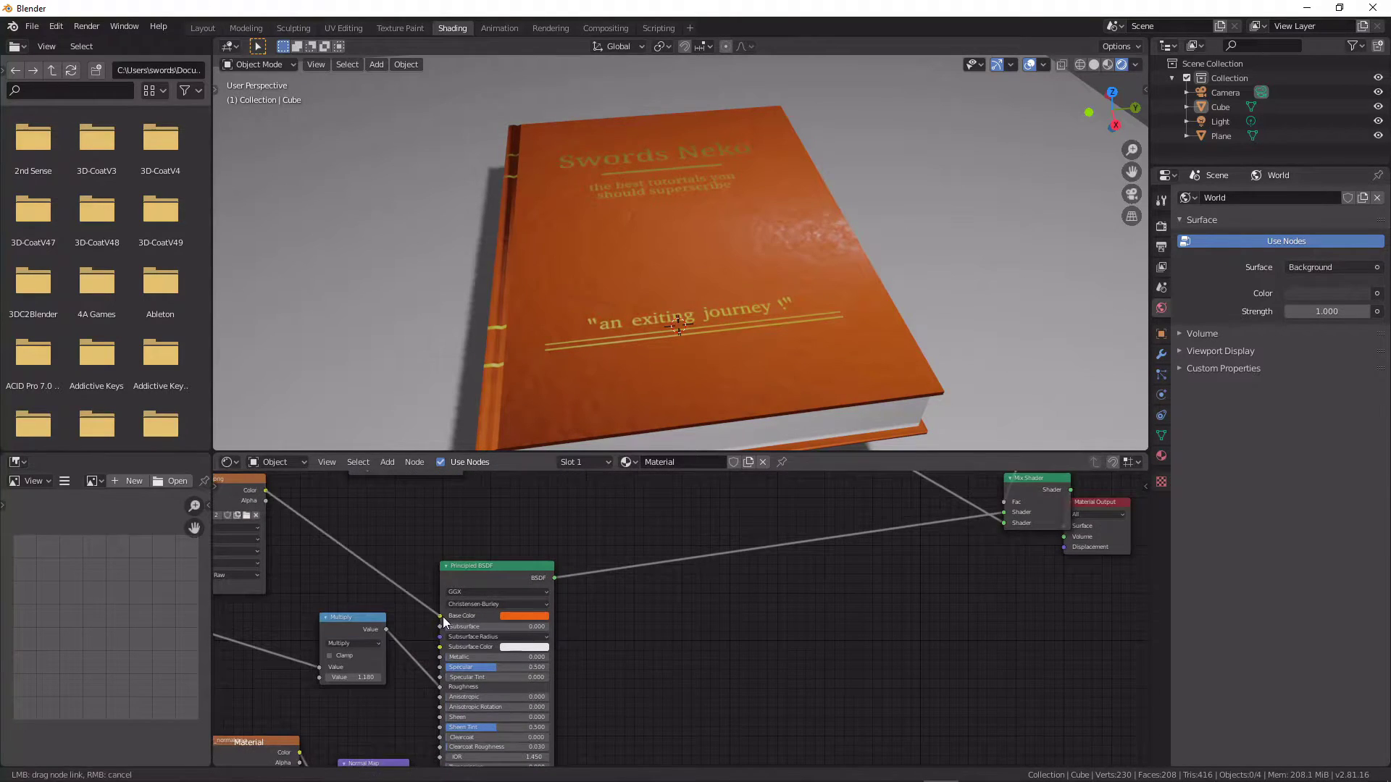
Load leather_basecolor.png into the texture node feeding the Base Color.
{"action": "scroll", "coordinate": [265, 550], "scroll_direction": "up", "scroll_amount": 1}
{"action": "middle_click_drag", "start_coordinate": [265, 551], "coordinate": [398, 563]}
{"action": "left_click", "coordinate": [377, 520]}
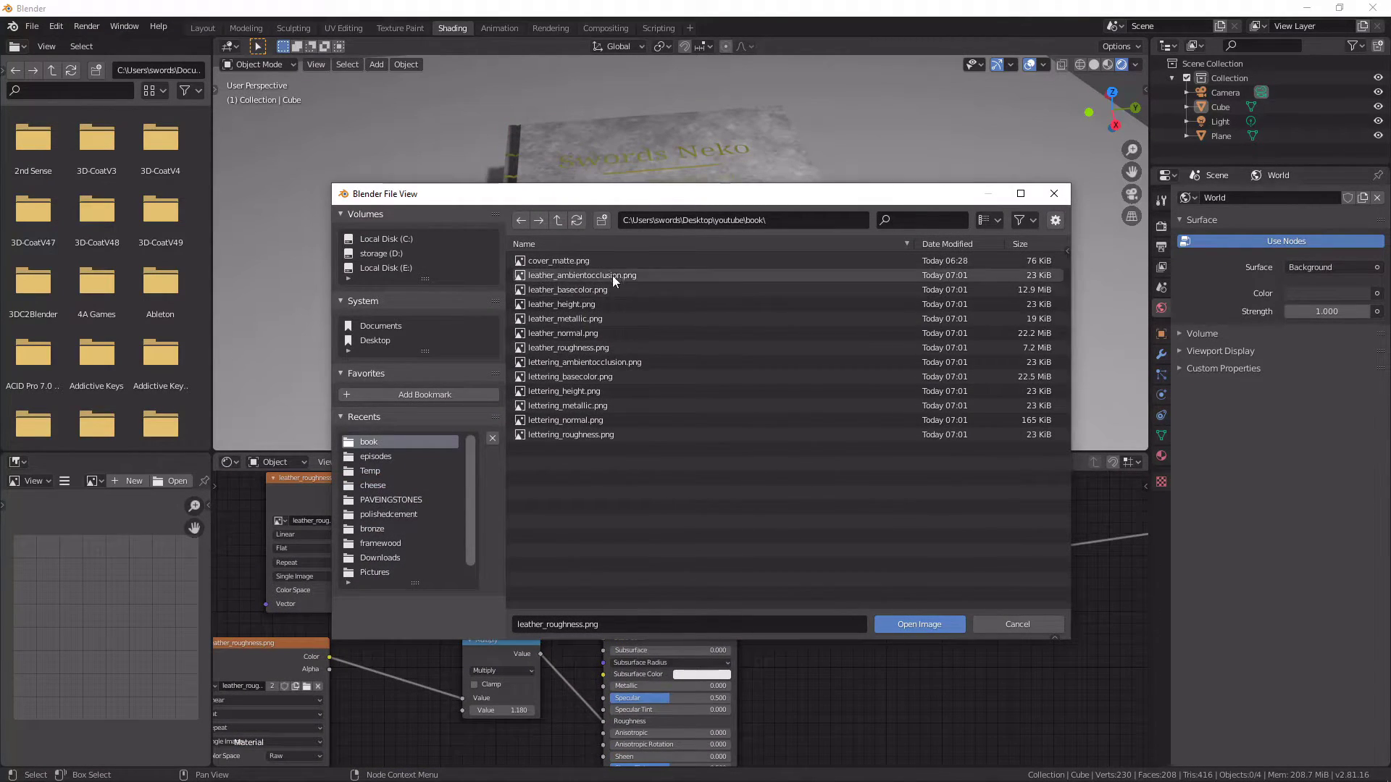
{"action": "left_click", "coordinate": [597, 290]}
{"action": "left_click", "coordinate": [919, 625]}
{"action": "scroll", "coordinate": [580, 384], "scroll_direction": "up", "scroll_amount": 4}
{"action": "middle_click_drag", "start_coordinate": [607, 362], "coordinate": [644, 362]}
{"action": "scroll", "coordinate": [644, 362], "scroll_direction": "down", "scroll_amount": 4}
{"action": "scroll", "coordinate": [646, 553], "scroll_direction": "down", "scroll_amount": 4}
{"action": "scroll", "coordinate": [727, 364], "scroll_direction": "down", "scroll_amount": 2}
{"action": "middle_click_drag", "start_coordinate": [728, 363], "coordinate": [667, 379]}
Duplicate the complete leather node group and place the copy above the original in place of the yellow lettering shader.
{"action": "scroll", "coordinate": [645, 662], "scroll_direction": "down", "scroll_amount": 2}
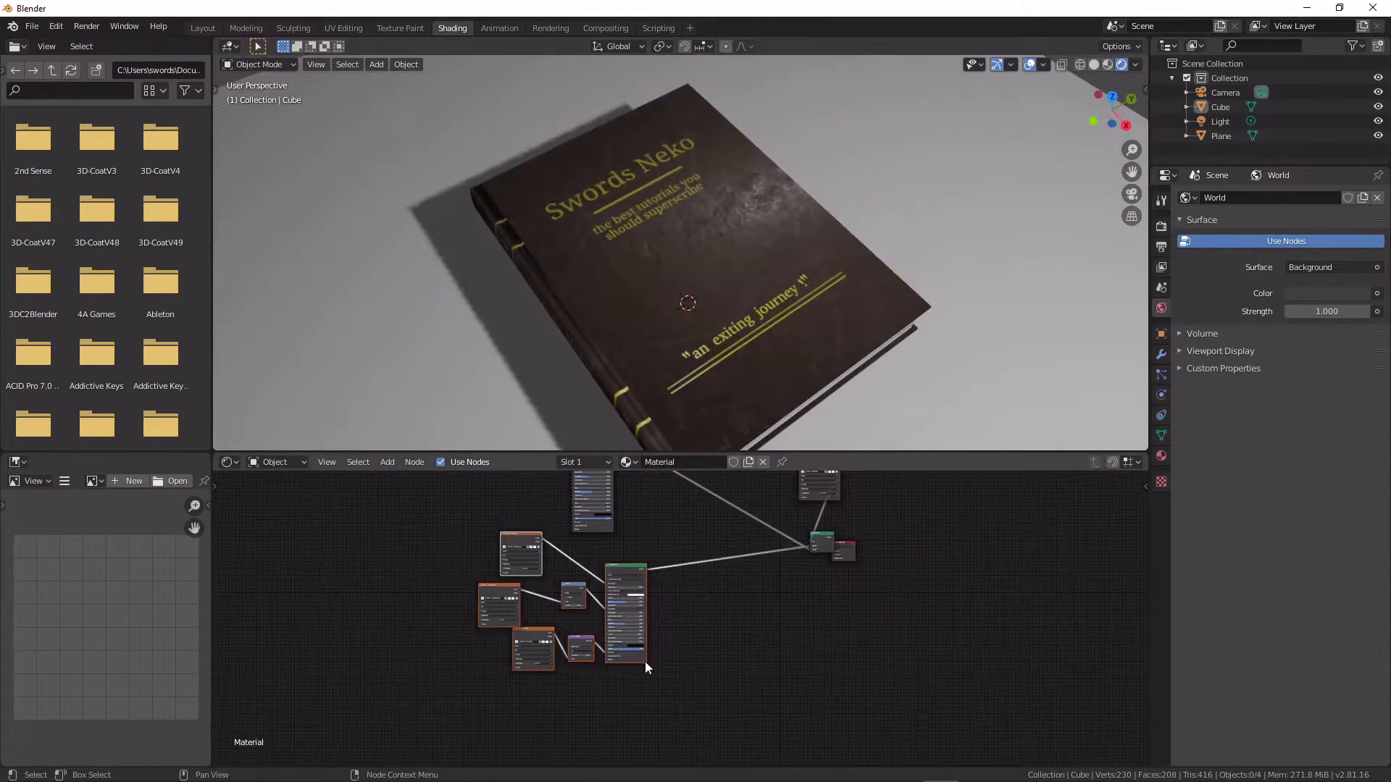
{"action": "left_click", "coordinate": [457, 506]}
{"action": "middle_click_drag", "start_coordinate": [457, 506], "coordinate": [404, 574]}
{"action": "key", "text": "g"}
{"action": "left_click", "coordinate": [524, 519]}
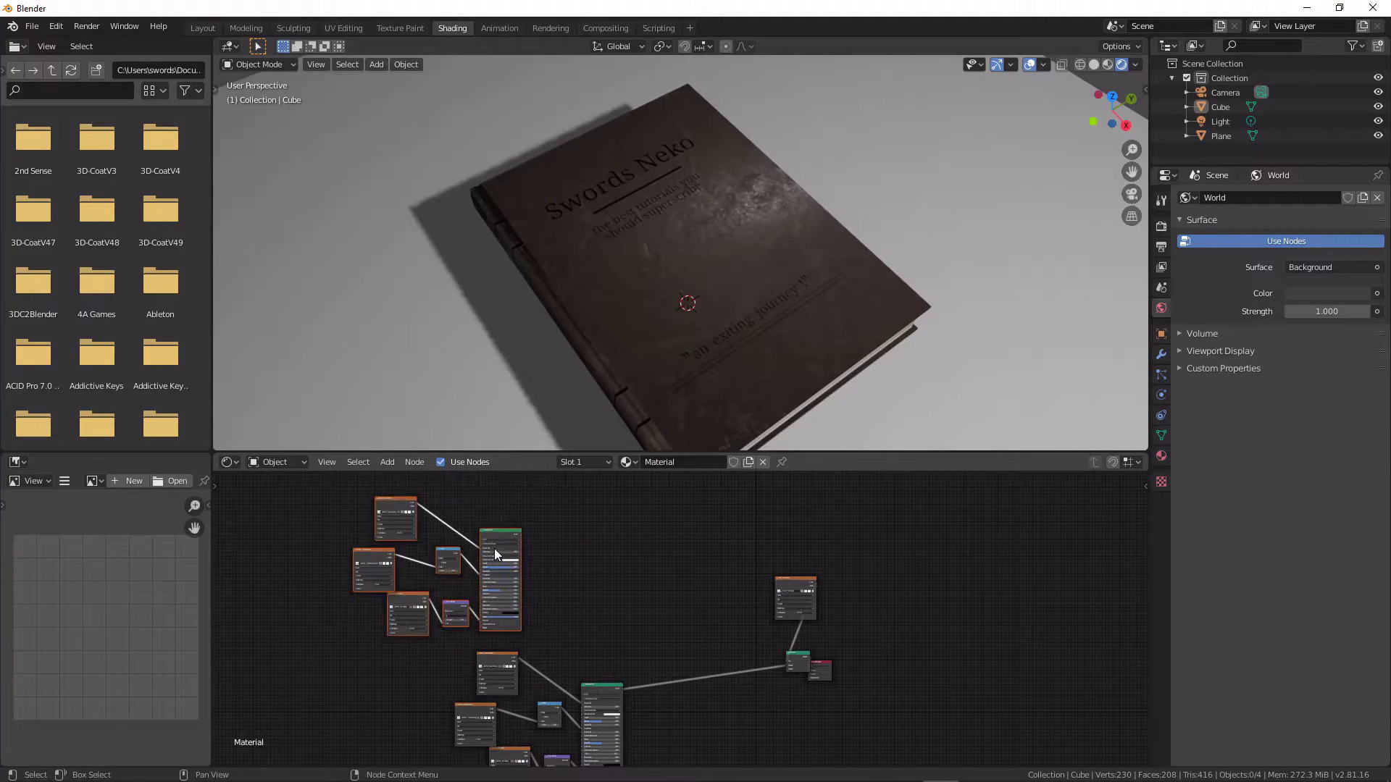
Connect the duplicated Principled BSDF to the second shader input of the Mix Shader.
{"action": "left_click", "coordinate": [697, 557]}
{"action": "scroll", "coordinate": [713, 566], "scroll_direction": "up", "scroll_amount": 5}
{"action": "middle_click_drag", "start_coordinate": [713, 565], "coordinate": [429, 506]}
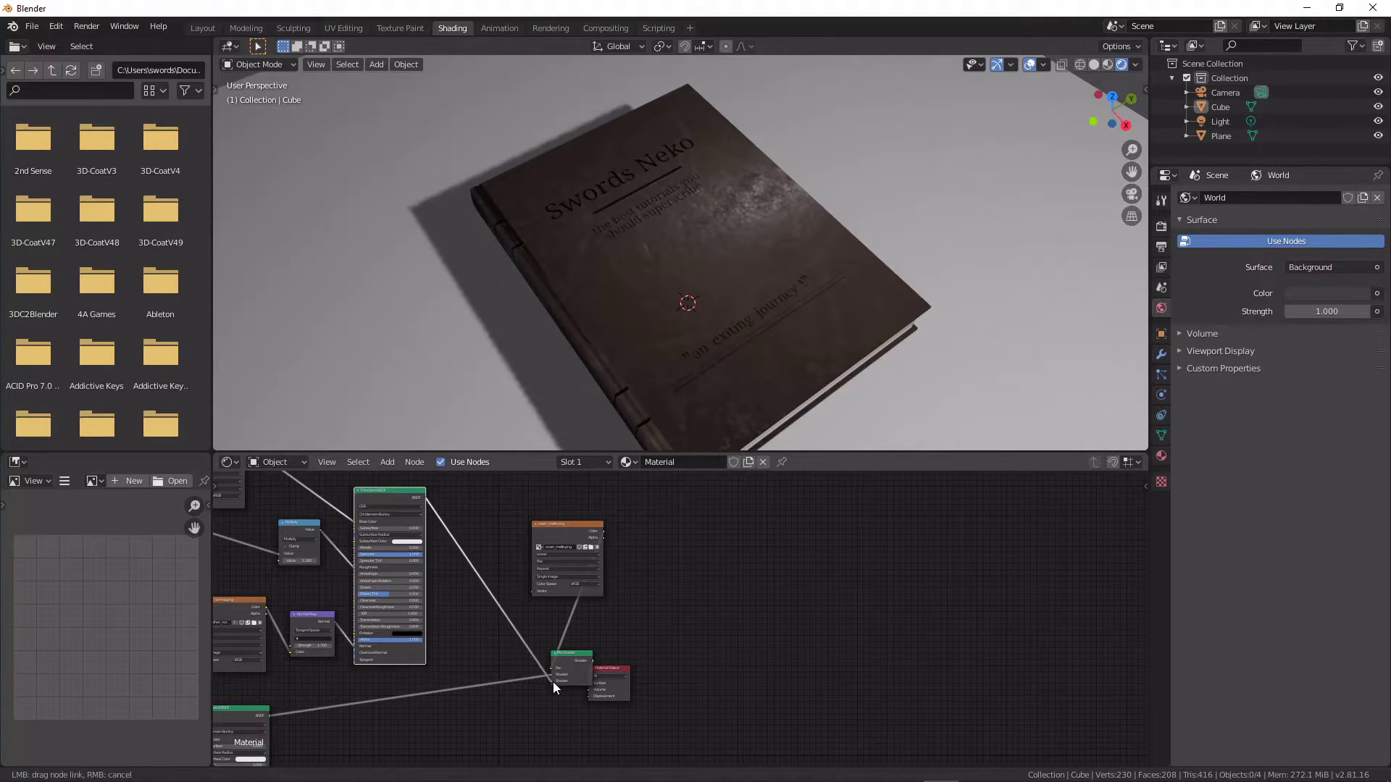
{"action": "left_click_drag", "start_coordinate": [554, 681], "coordinate": [552, 681]}
Set Metallic and Specular to 1.000 on the duplicated Principled BSDF and load lettering_roughness.png into its roughness texture node.
{"action": "middle_click_drag", "start_coordinate": [500, 667], "coordinate": [710, 713]}
{"action": "scroll", "coordinate": [673, 673], "scroll_direction": "up", "scroll_amount": 11}
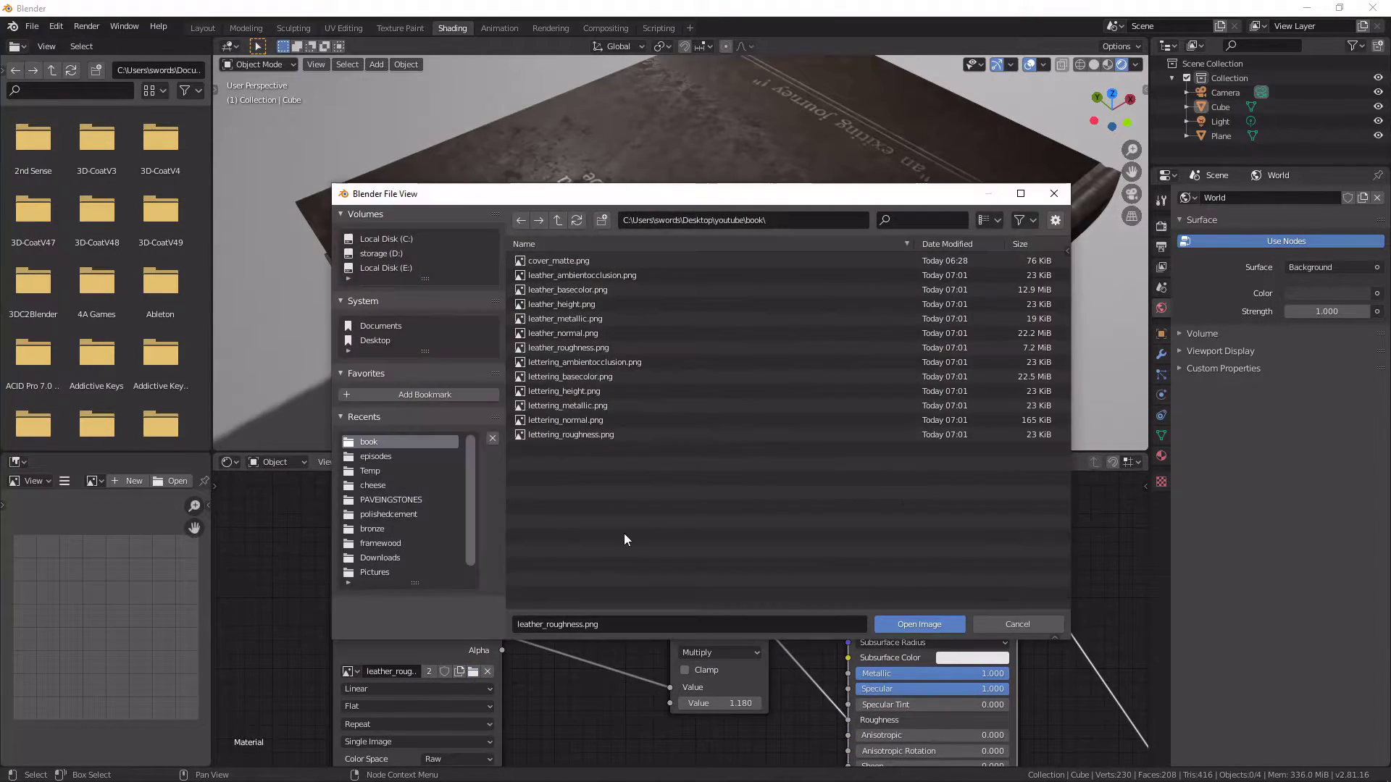
{"action": "left_click", "coordinate": [571, 435]}
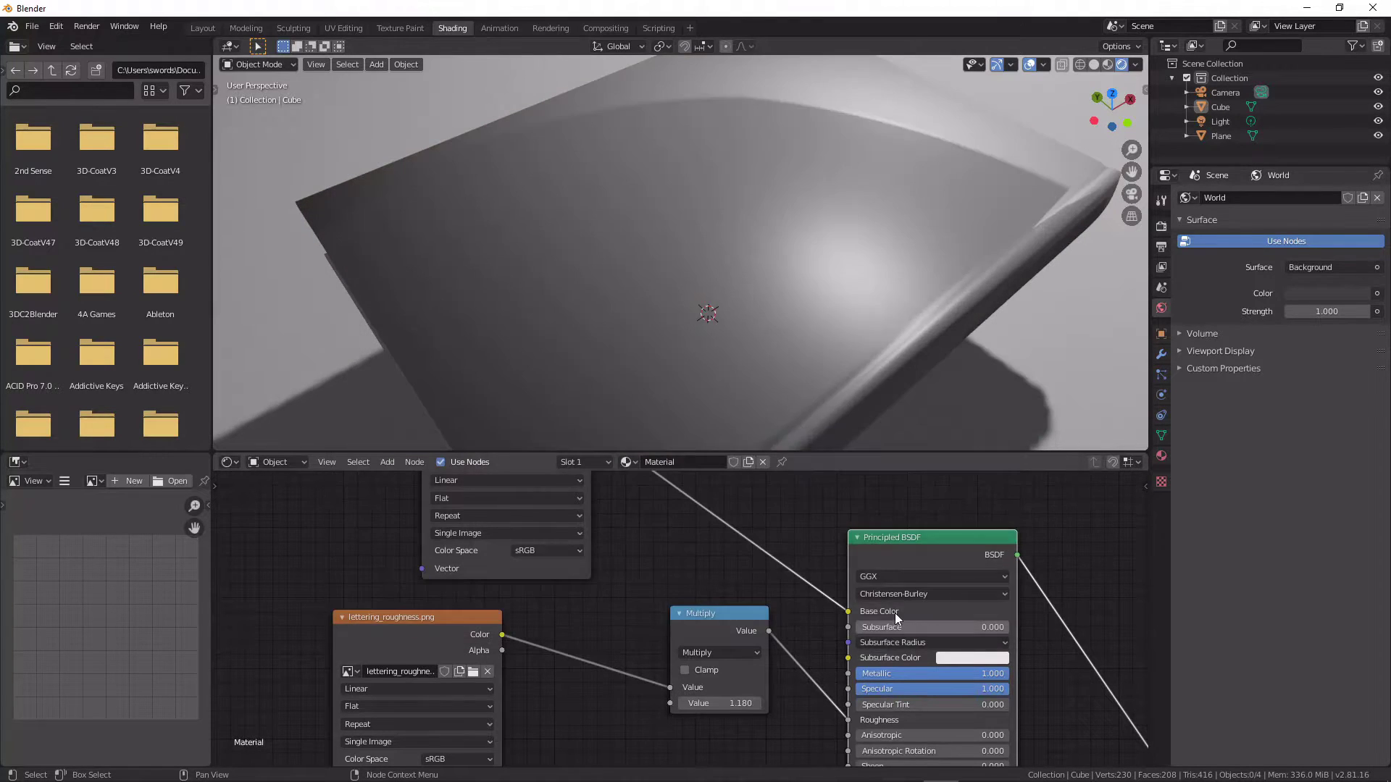
{"action": "left_click", "coordinate": [914, 624]}
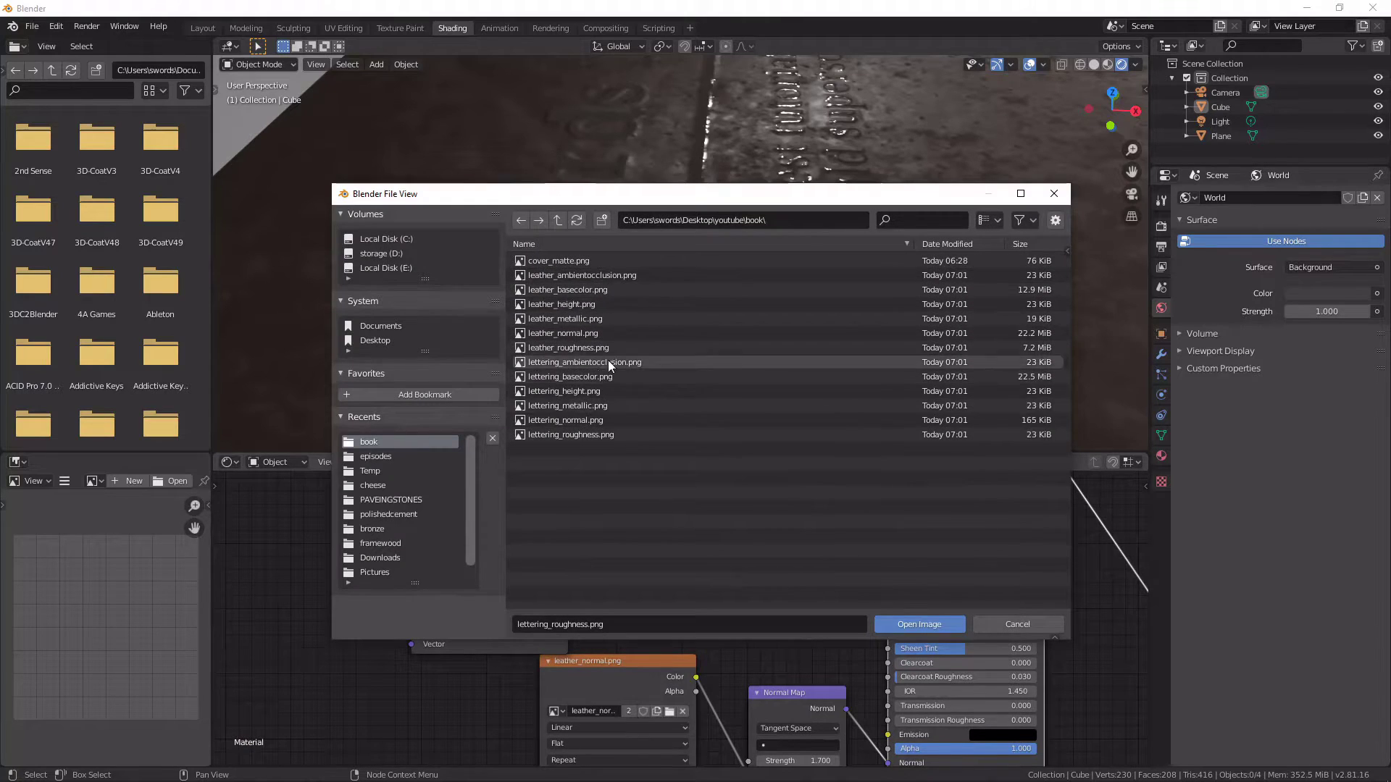
Load lettering_basecolor.png into the duplicated group's base color texture node.
{"action": "left_click", "coordinate": [602, 377]}
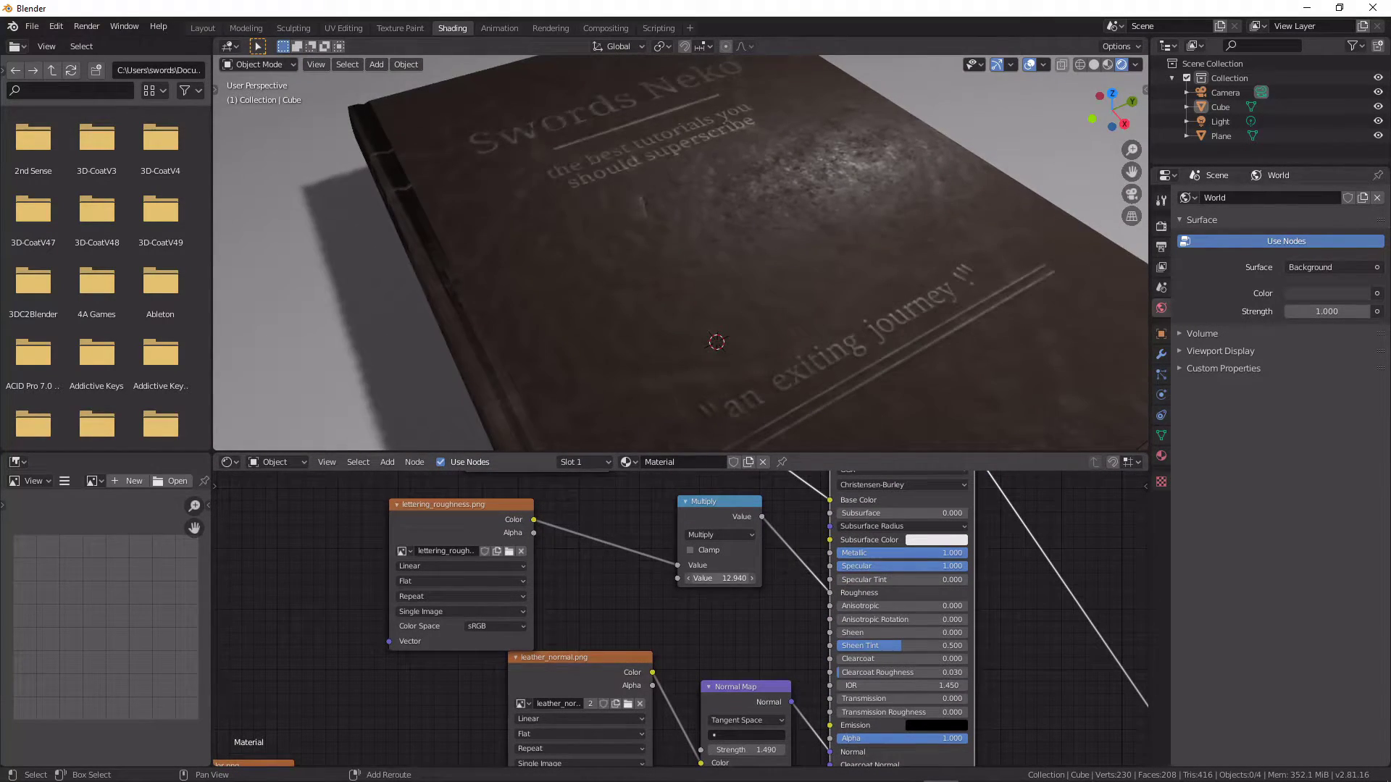
{"action": "scroll", "coordinate": [732, 391], "scroll_direction": "down", "scroll_amount": 3}
{"action": "middle_click_drag", "start_coordinate": [732, 391], "coordinate": [817, 383]}
{"action": "scroll", "coordinate": [775, 332], "scroll_direction": "down", "scroll_amount": 4}
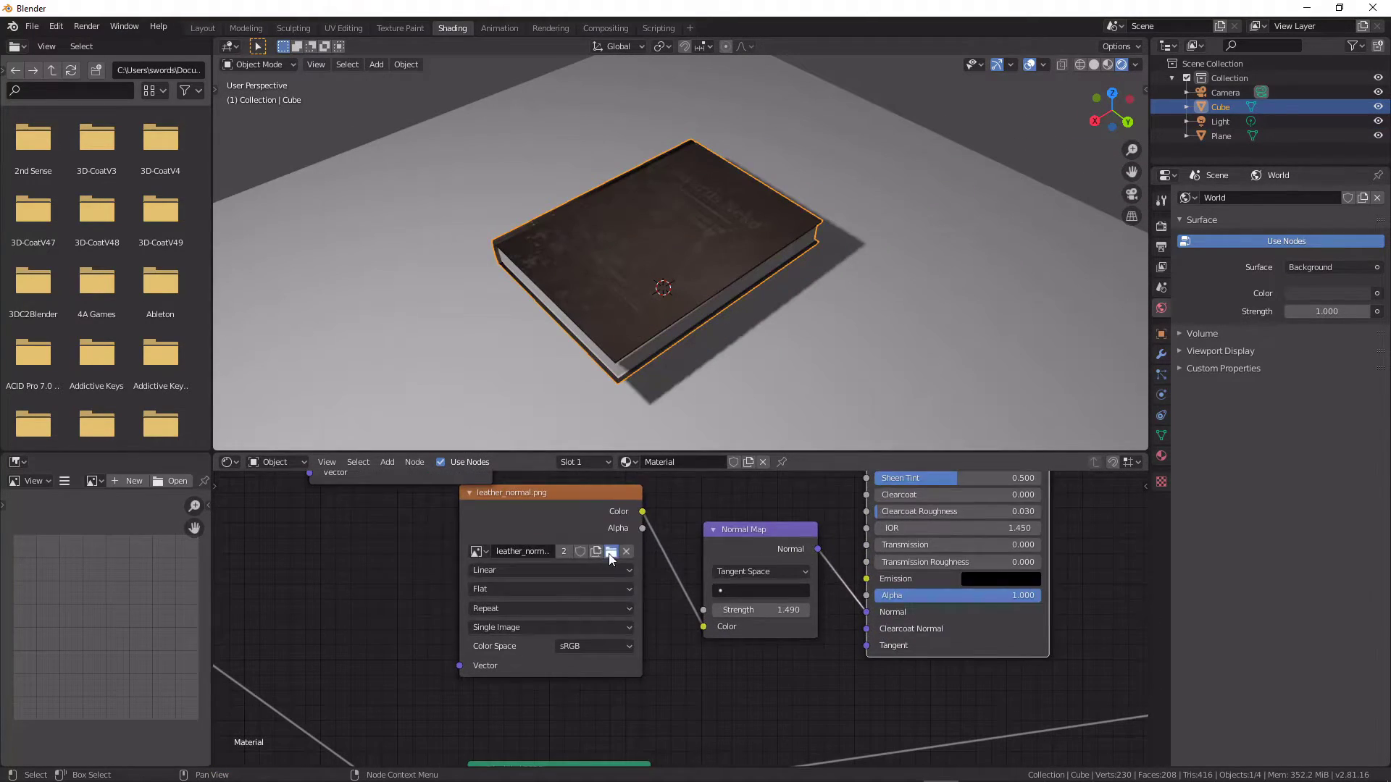
Load lettering_normal.png into the duplicated group's normal texture node and set its roughness Multiply value to 17.970.
{"action": "left_click", "coordinate": [611, 553]}
{"action": "double_click", "coordinate": [594, 357]}
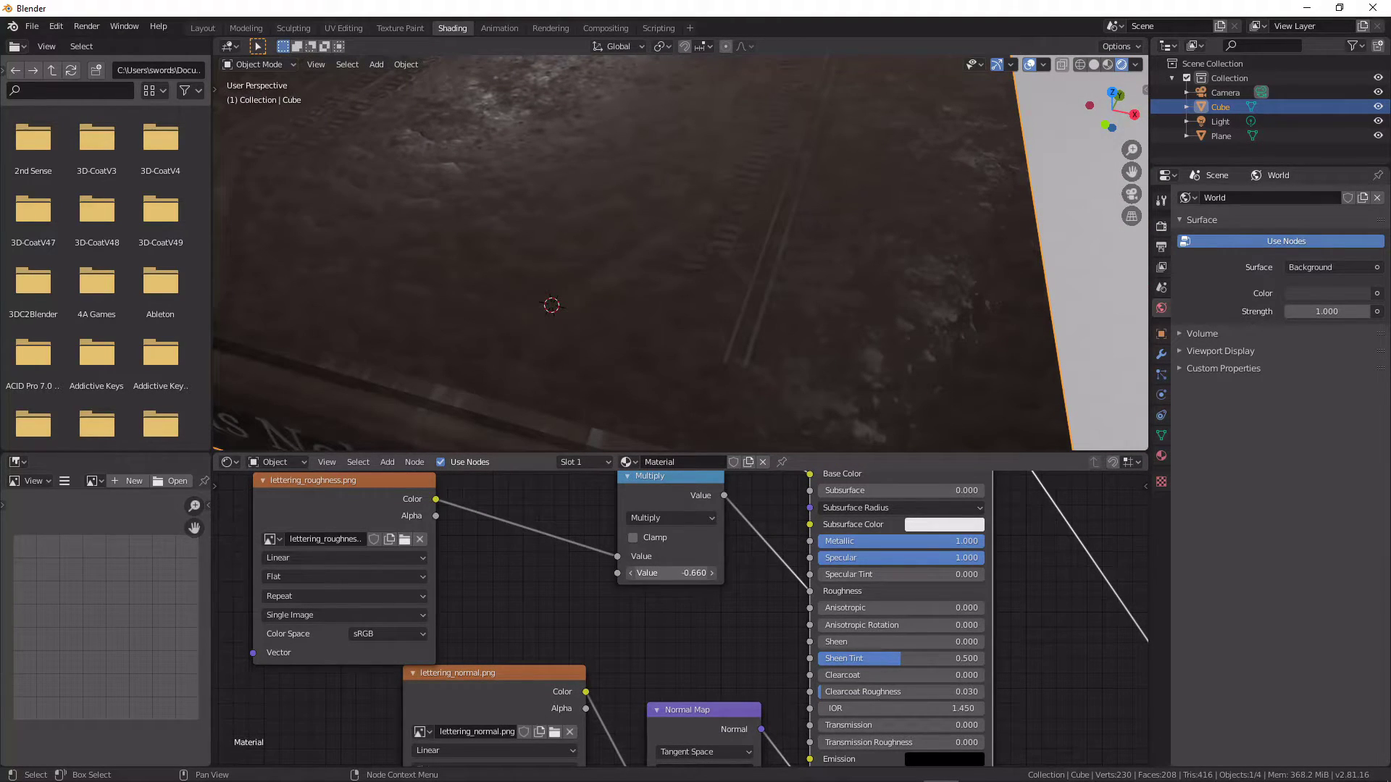
{"action": "scroll", "coordinate": [692, 310], "scroll_direction": "down", "scroll_amount": 6}
{"action": "middle_click_drag", "start_coordinate": [725, 249], "coordinate": [725, 304]}
{"action": "scroll", "coordinate": [693, 310], "scroll_direction": "up", "scroll_amount": 6}
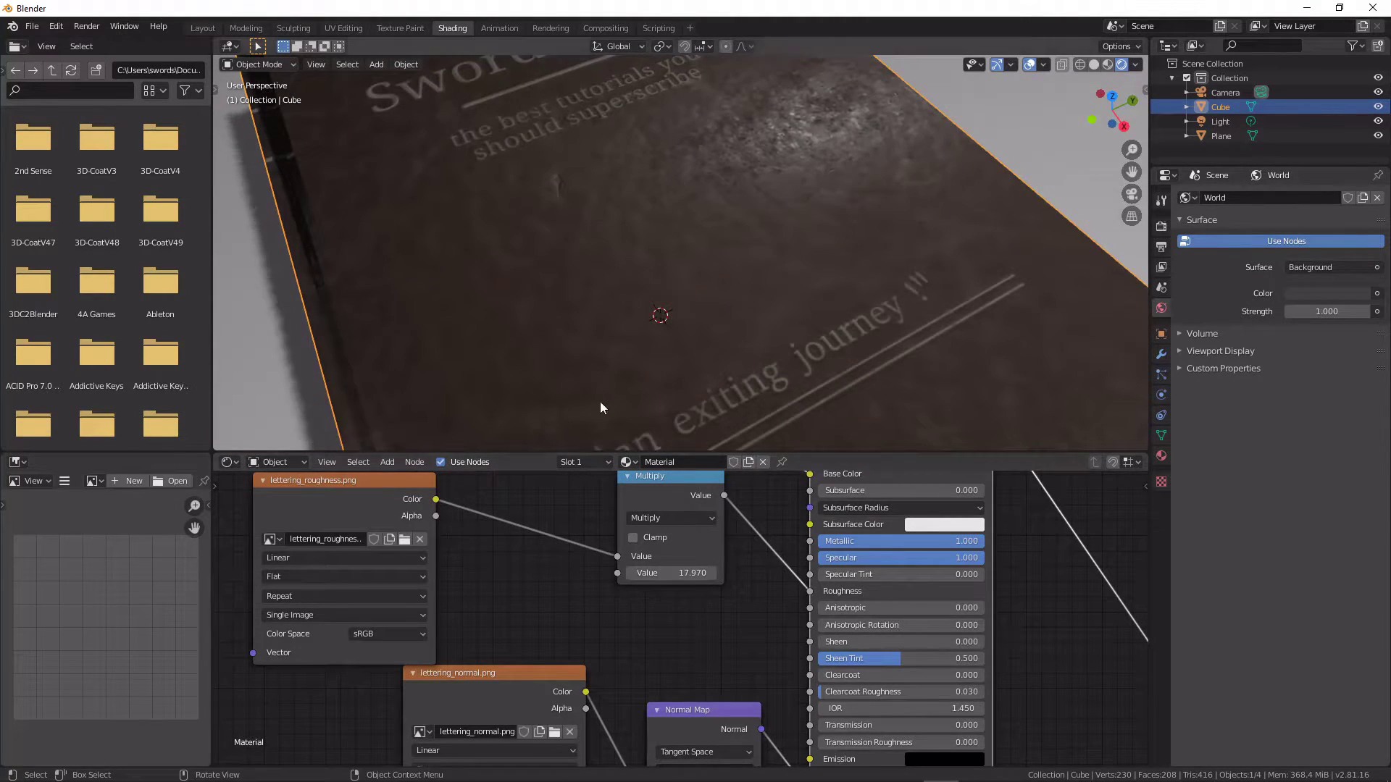
{"action": "scroll", "coordinate": [667, 498], "scroll_direction": "up", "scroll_amount": 2}
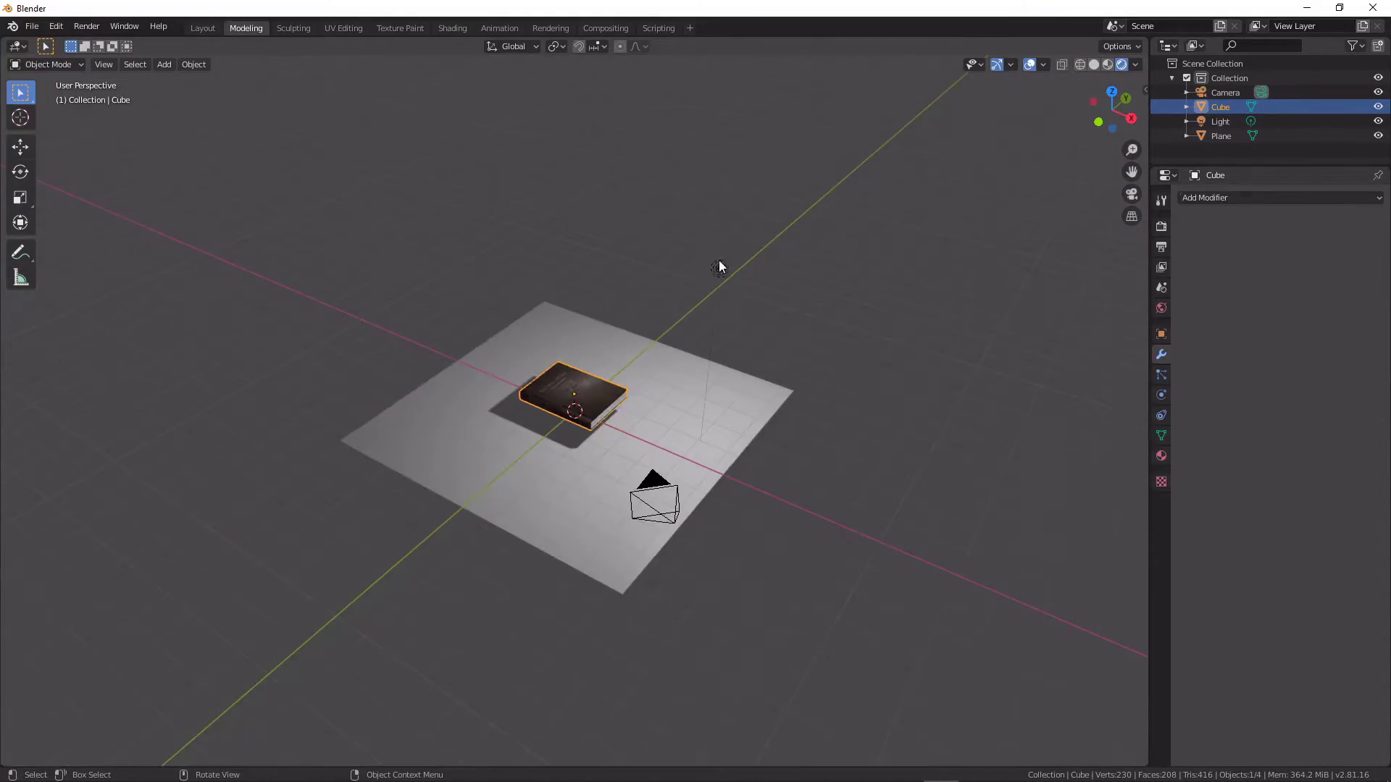
In the Modeling workspace, move the light above the book to about X 1.61 m, Y 0.34 m, Z 3.00 m.
{"action": "left_click", "coordinate": [718, 267]}
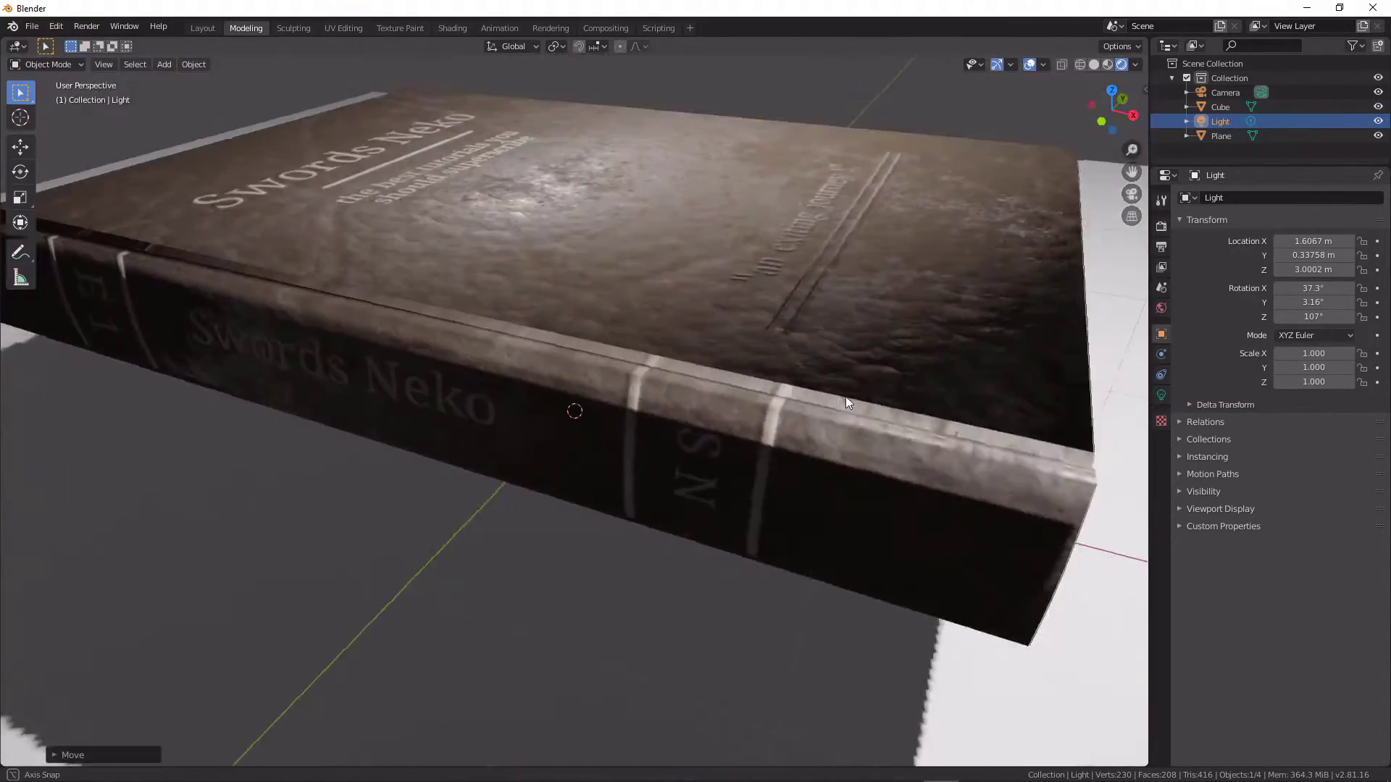
{"action": "scroll", "coordinate": [803, 411], "scroll_direction": "up", "scroll_amount": 3}
{"action": "middle_click_drag", "start_coordinate": [845, 397], "coordinate": [250, 319]}
{"action": "scroll", "coordinate": [733, 480], "scroll_direction": "down", "scroll_amount": 2}
{"action": "scroll", "coordinate": [706, 527], "scroll_direction": "down", "scroll_amount": 4}
{"action": "scroll", "coordinate": [445, 316], "scroll_direction": "down", "scroll_amount": 3}
{"action": "middle_click_drag", "start_coordinate": [445, 316], "coordinate": [450, 284]}
{"action": "scroll", "coordinate": [455, 253], "scroll_direction": "up", "scroll_amount": 3}
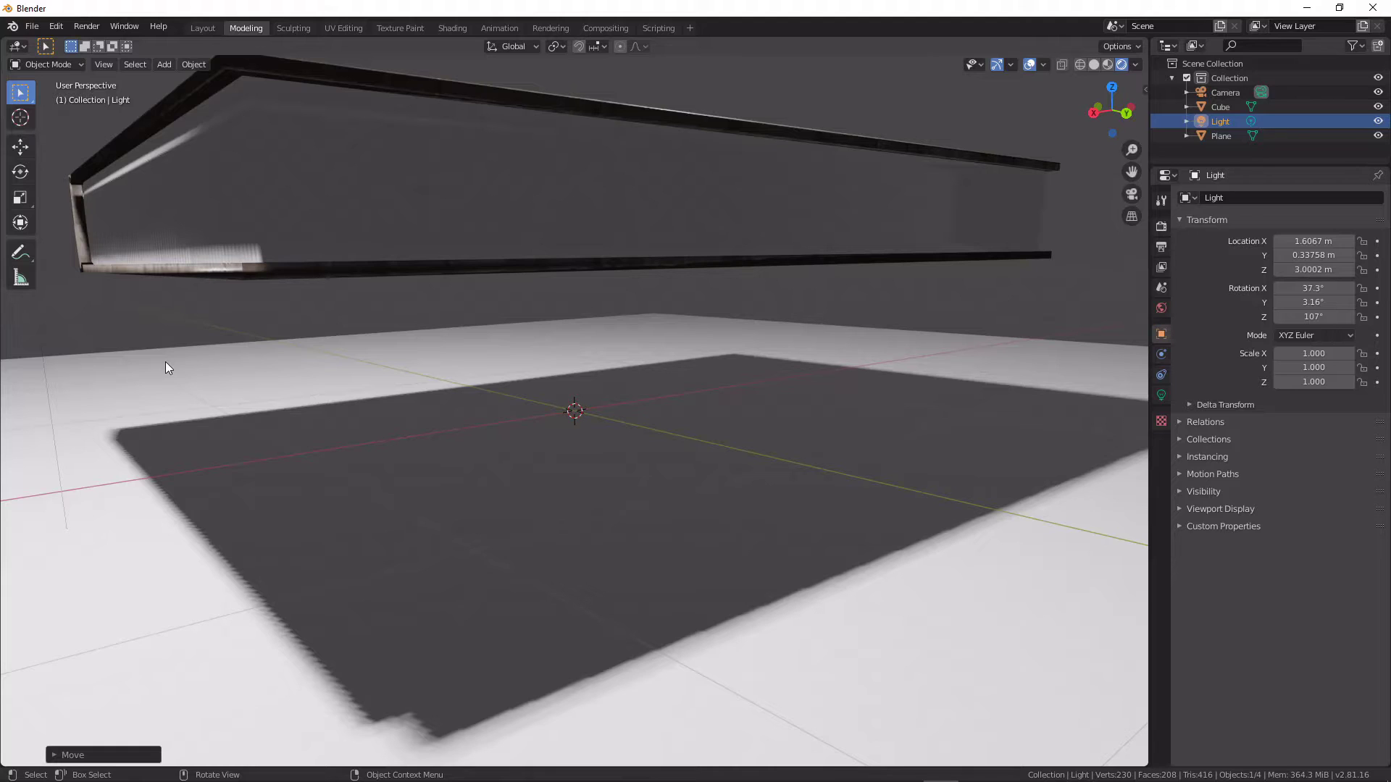
{"action": "scroll", "coordinate": [190, 346], "scroll_direction": "down", "scroll_amount": 3}
{"action": "middle_click_drag", "start_coordinate": [474, 232], "coordinate": [667, 275]}
Add a plane beneath the book and enter Edit Mode on it.
{"action": "left_click", "coordinate": [530, 419]}
{"action": "middle_click_drag", "start_coordinate": [536, 433], "coordinate": [584, 527]}
{"action": "key", "text": "shift+a"}
{"action": "mouse_move", "coordinate": [565, 500]}
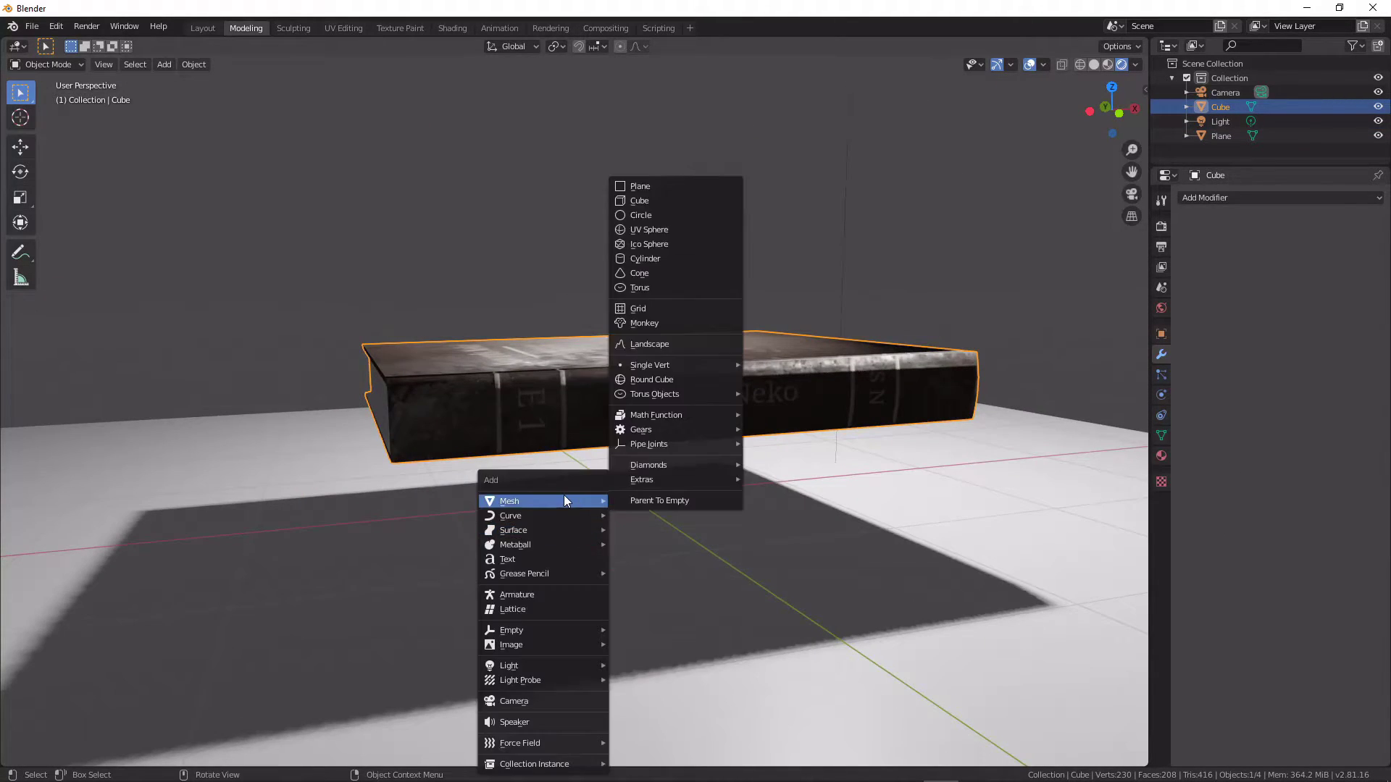
{"action": "left_click", "coordinate": [661, 186]}
{"action": "key", "text": "Tab"}
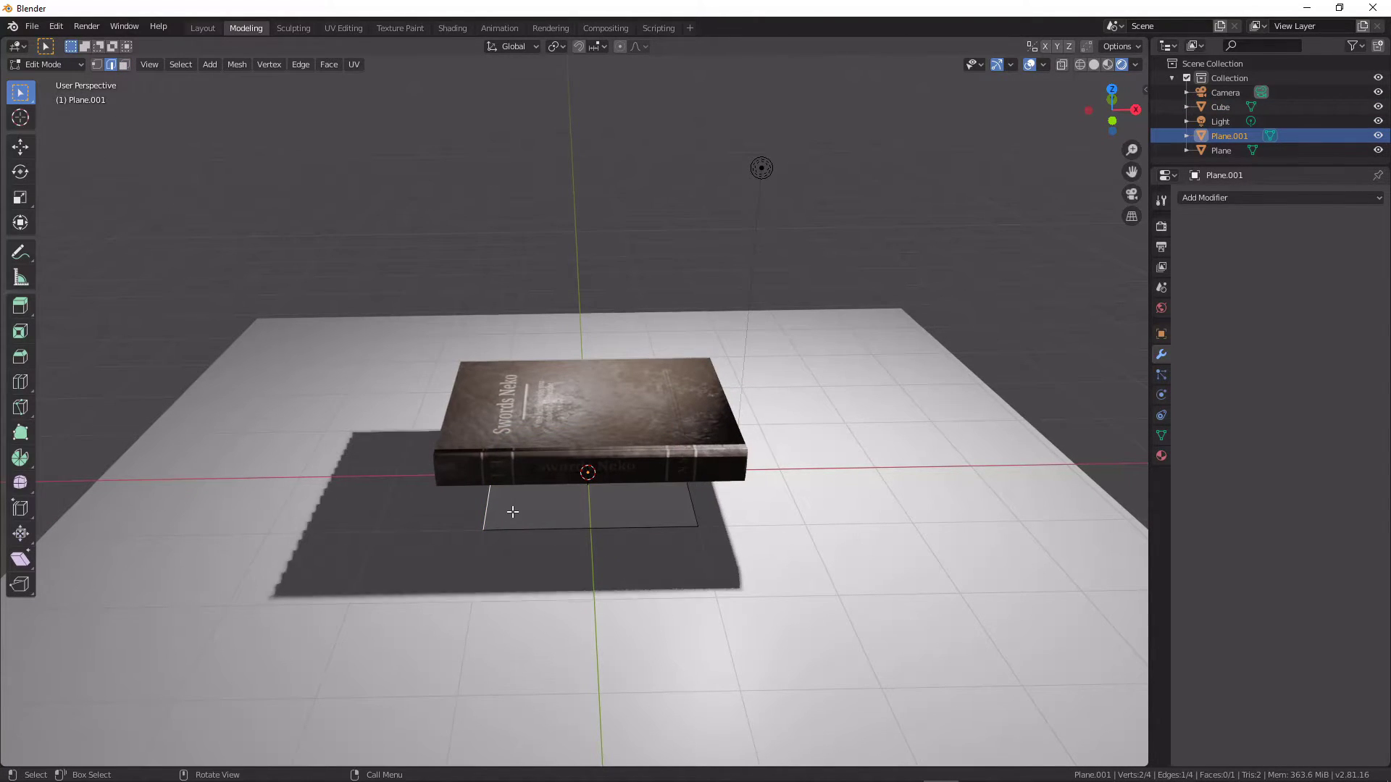
Extrude the new plane's side edge outward along X, then raise an extruded edge to form a sloping back wall.
{"action": "left_click", "coordinate": [25, 150]}
{"action": "left_click_drag", "start_coordinate": [537, 471], "coordinate": [356, 471]}
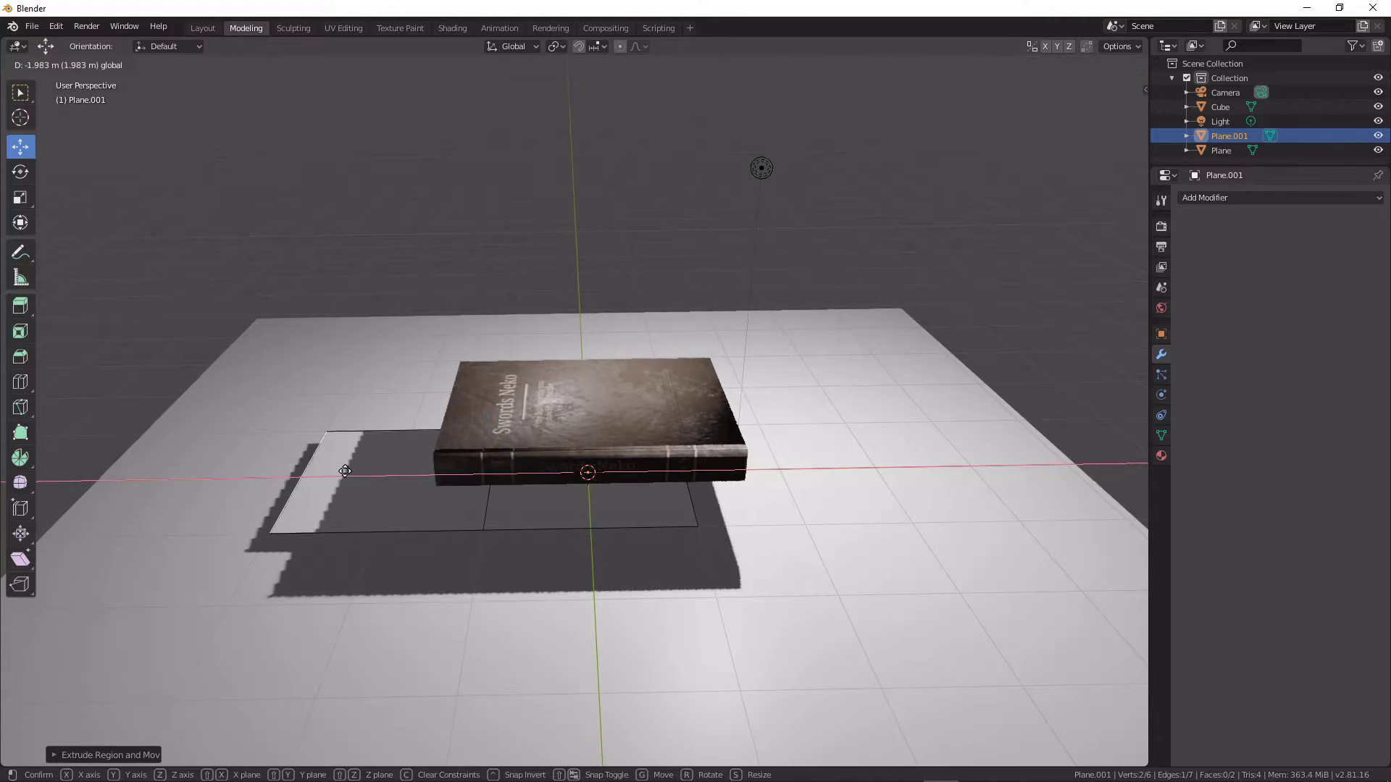
{"action": "left_click_drag", "start_coordinate": [273, 439], "coordinate": [298, 100]}
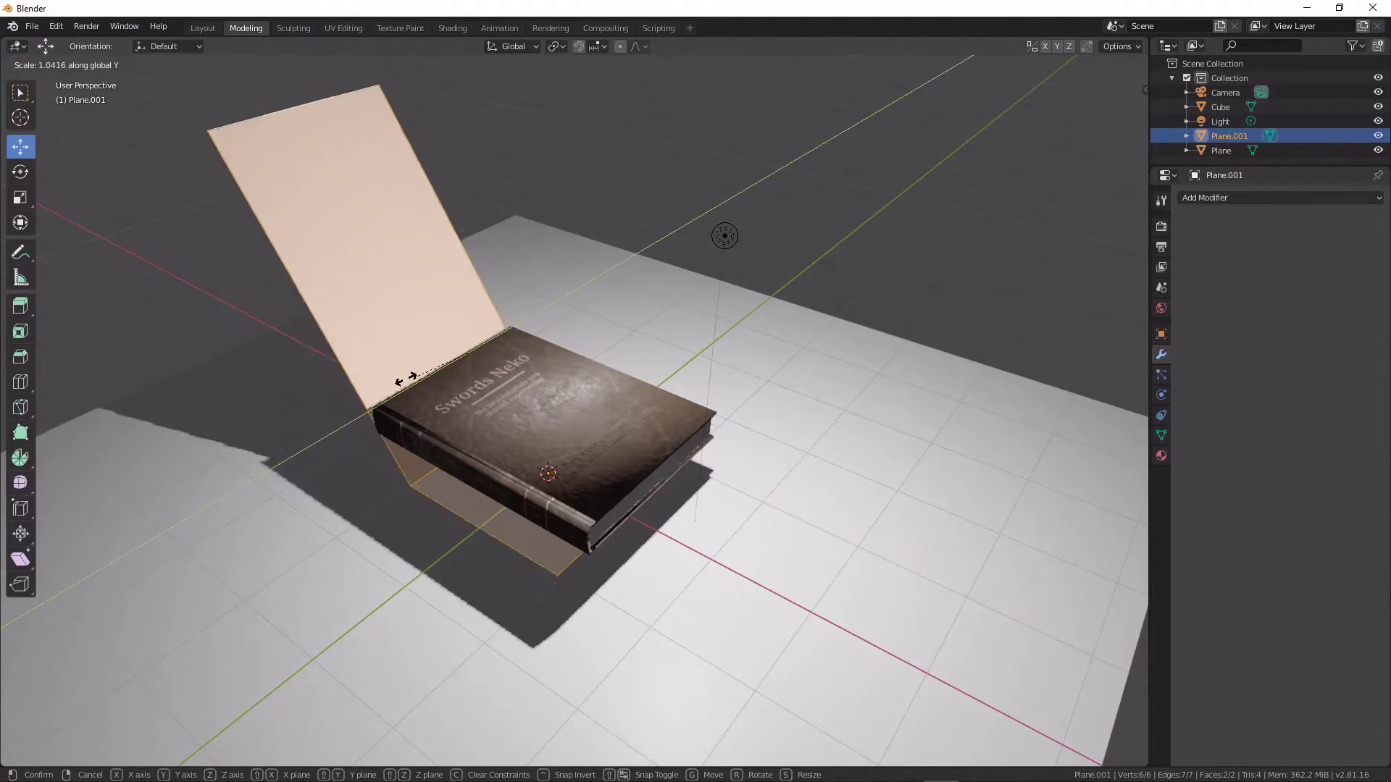
Widen the backdrop plane along Y and give it a Subdivision Surface modifier with 2 levels.
{"action": "left_click", "coordinate": [266, 404]}
{"action": "key", "text": "grave"}
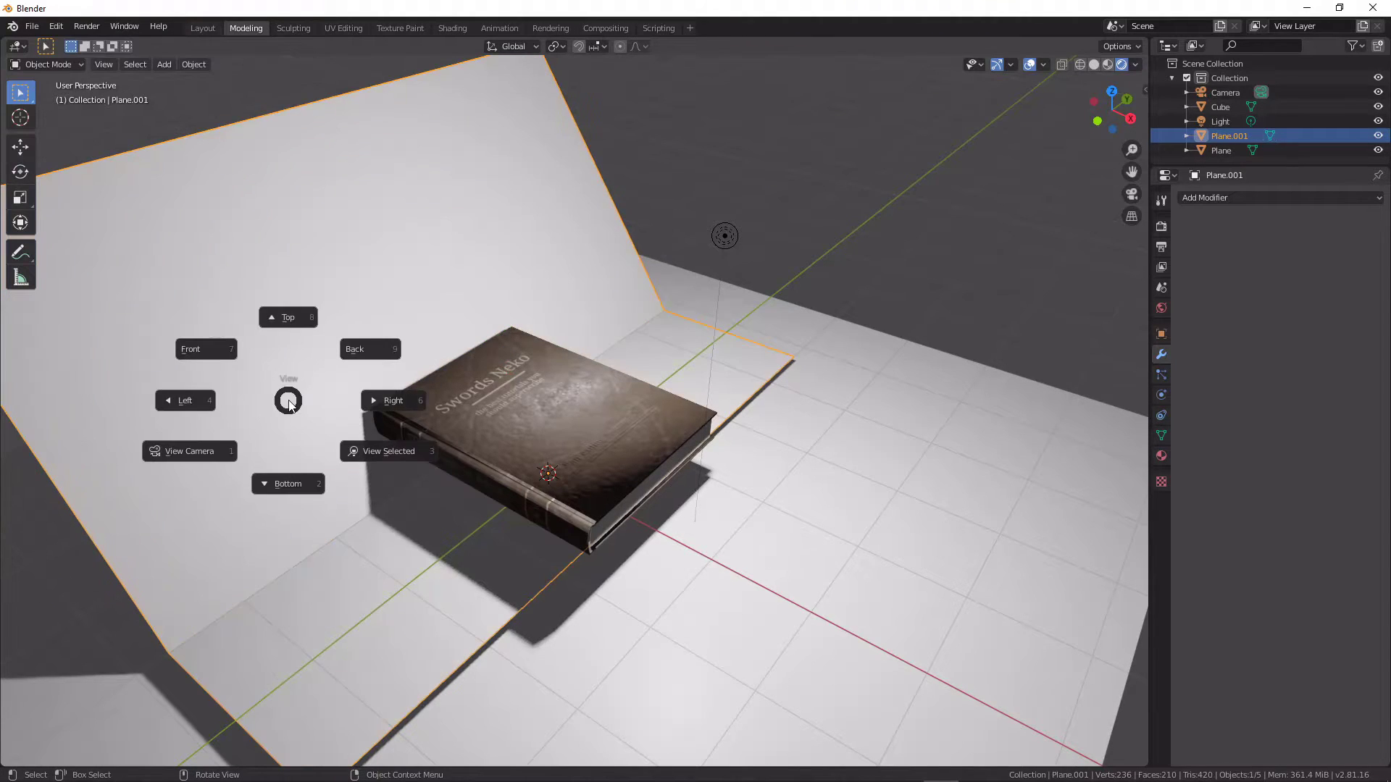
{"action": "left_click", "coordinate": [392, 281]}
{"action": "middle_click_drag", "start_coordinate": [393, 282], "coordinate": [470, 223]}
{"action": "key", "text": "Tab"}
{"action": "key", "text": "ctrl+2"}
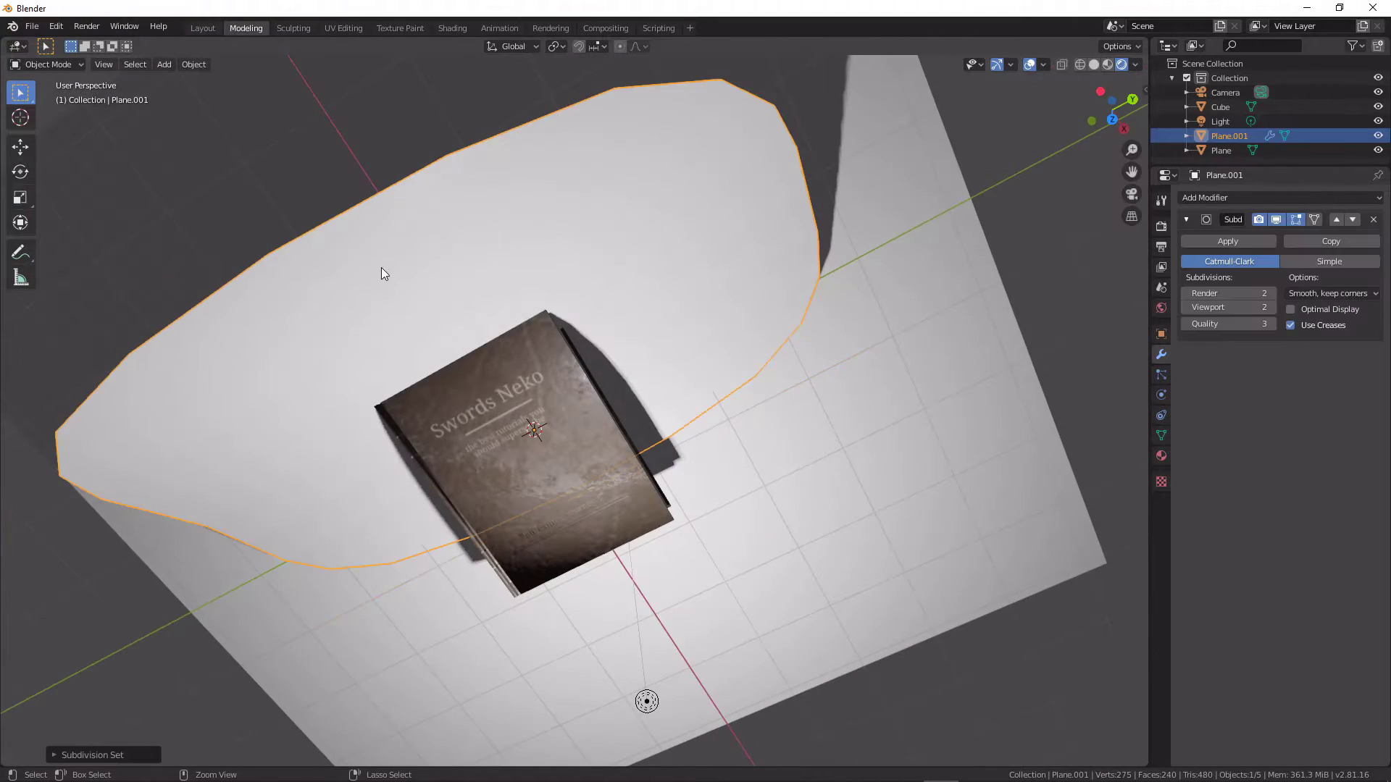
Extrude the backdrop's front edge along X to extend the floor well past the book.
{"action": "middle_click_drag", "start_coordinate": [381, 267], "coordinate": [469, 172]}
{"action": "key", "text": "Tab"}
{"action": "left_click", "coordinate": [583, 558]}
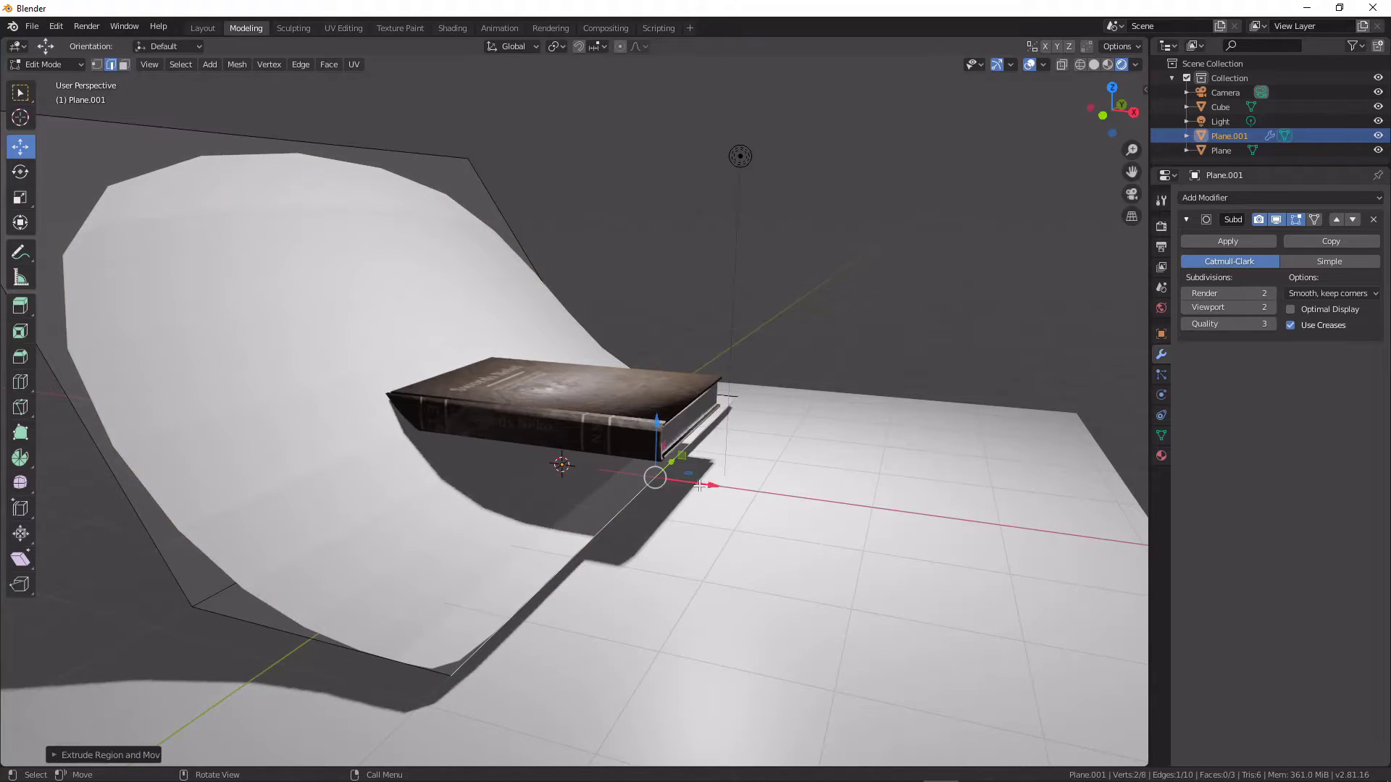
{"action": "left_click_drag", "start_coordinate": [696, 486], "coordinate": [1010, 526]}
Move the backdrop's bend edge back along X, away from the book, and raise the back wall's upper edge.
{"action": "middle_click_drag", "start_coordinate": [478, 466], "coordinate": [557, 448]}
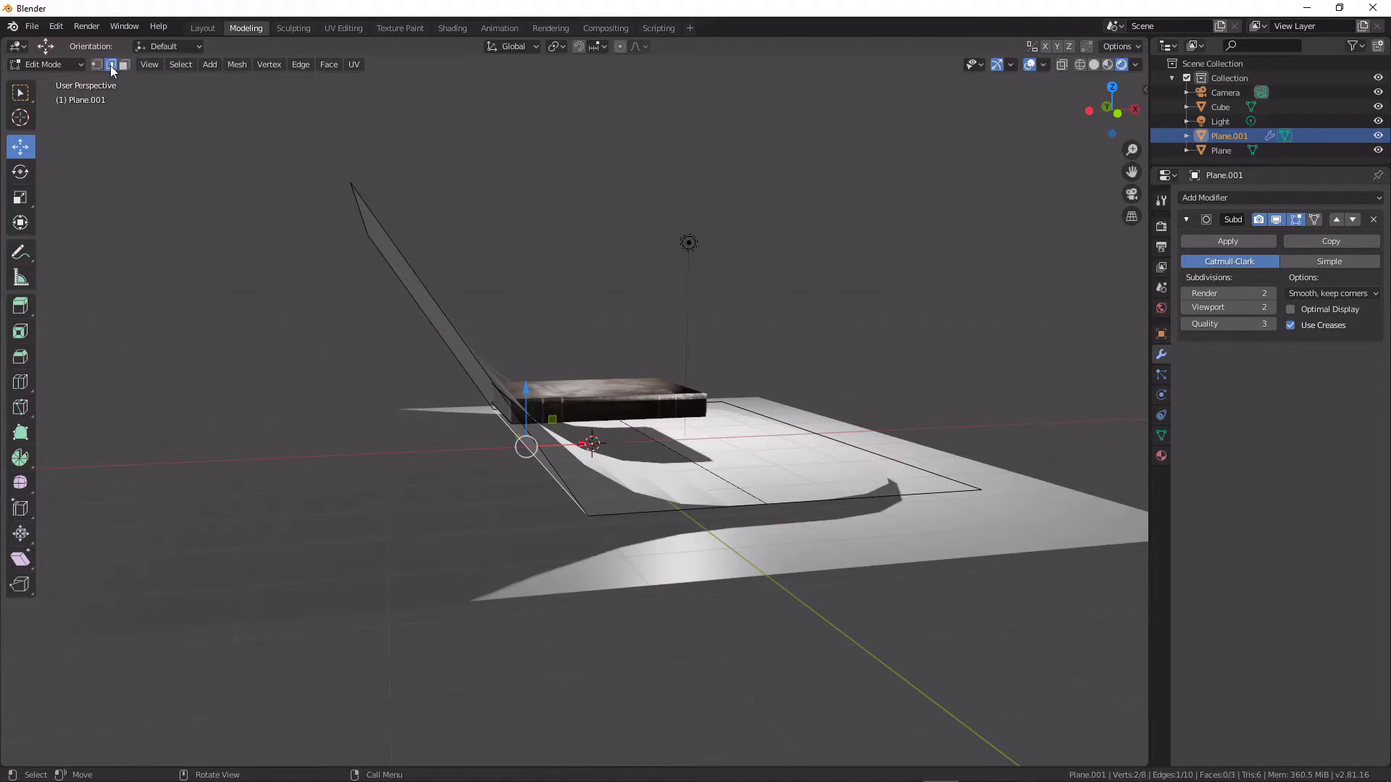
{"action": "middle_click_drag", "start_coordinate": [505, 543], "coordinate": [466, 546]}
{"action": "left_click_drag", "start_coordinate": [555, 446], "coordinate": [429, 454]}
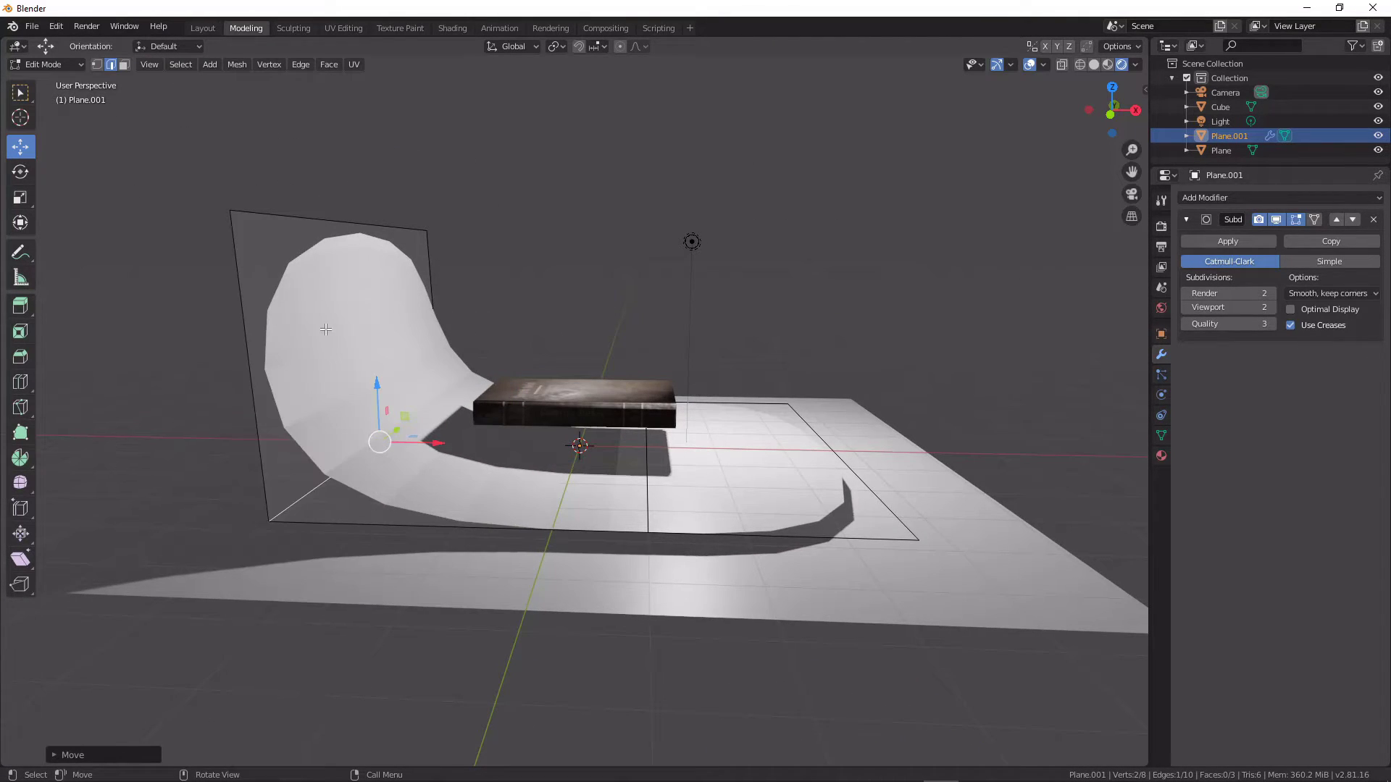
{"action": "left_click", "coordinate": [285, 226]}
{"action": "left_click_drag", "start_coordinate": [404, 217], "coordinate": [406, 72]}
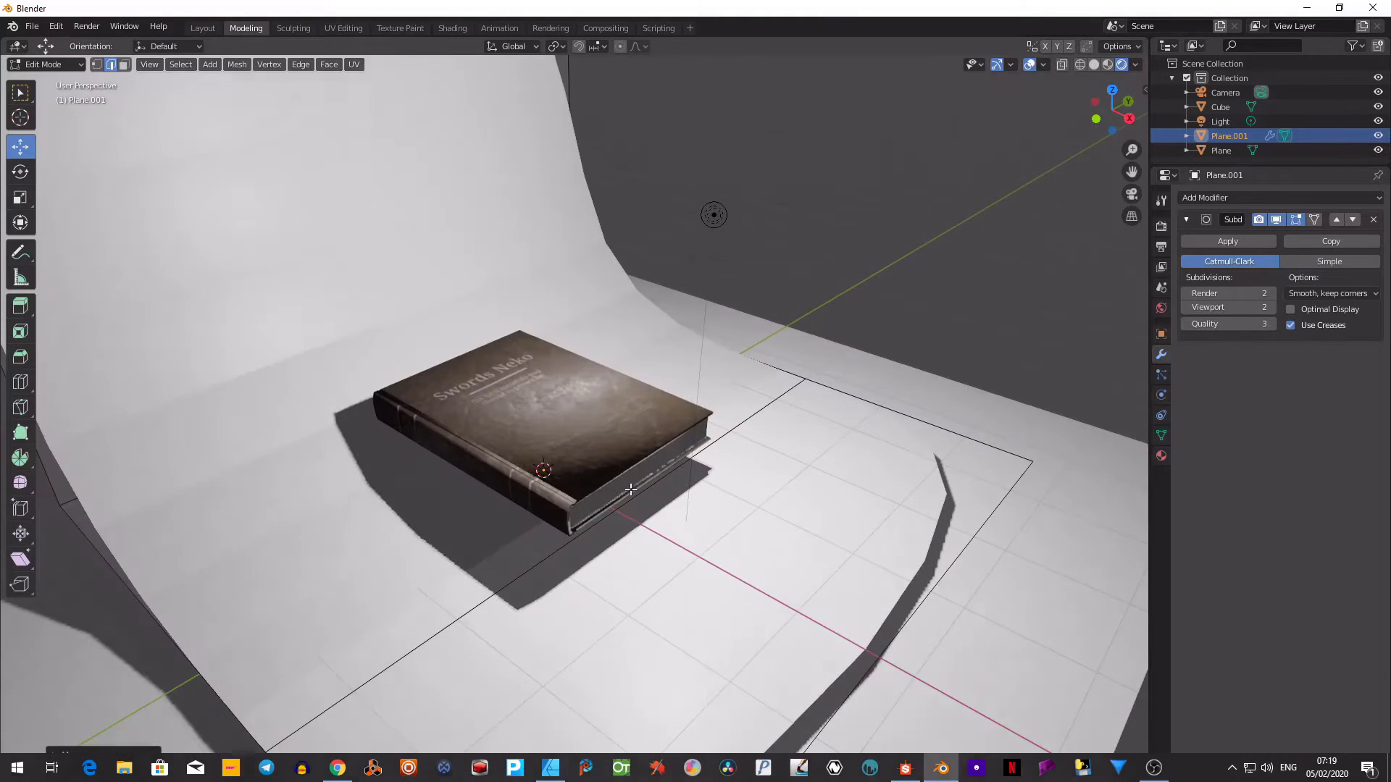
Raise the backdrop's viewport subdivision level to 3 and shade its surface smooth.
{"action": "left_click", "coordinate": [630, 428]}
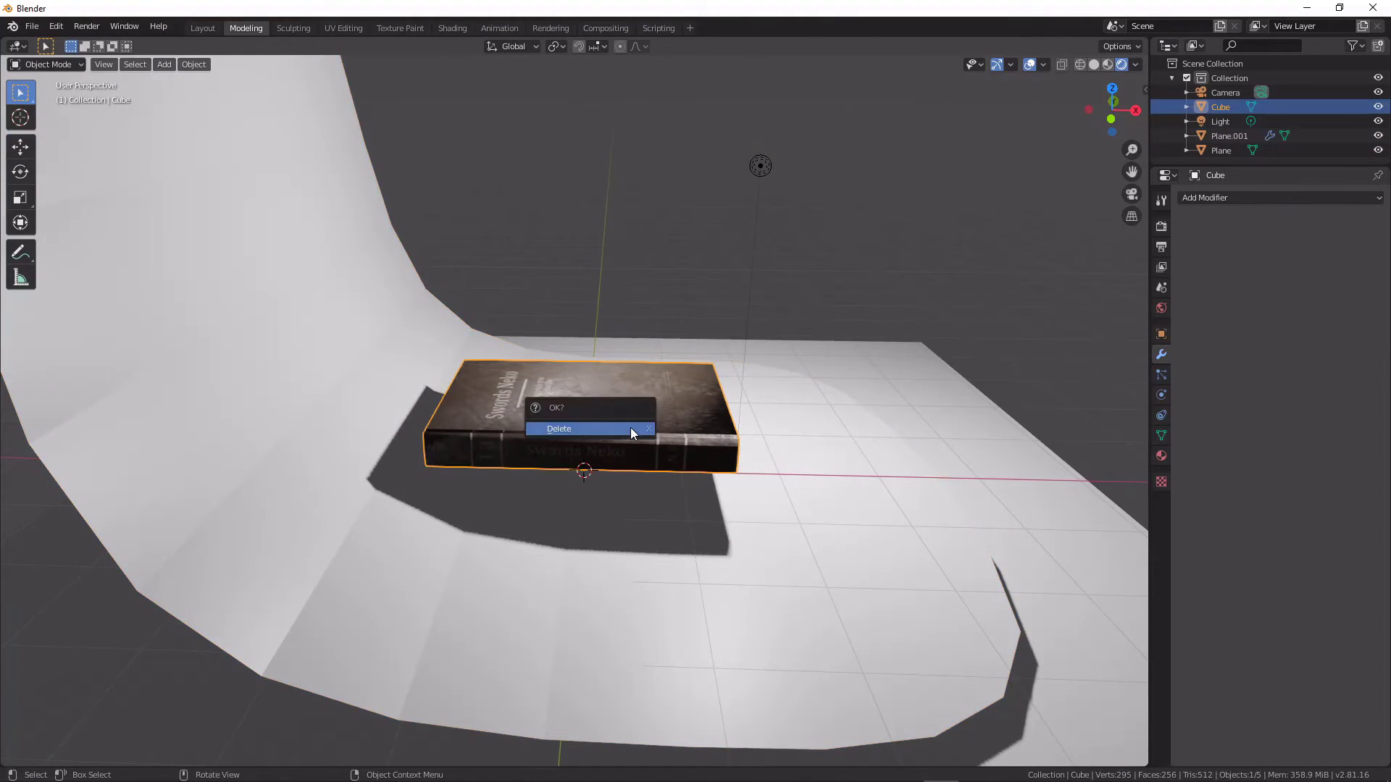
{"action": "left_click", "coordinate": [425, 511]}
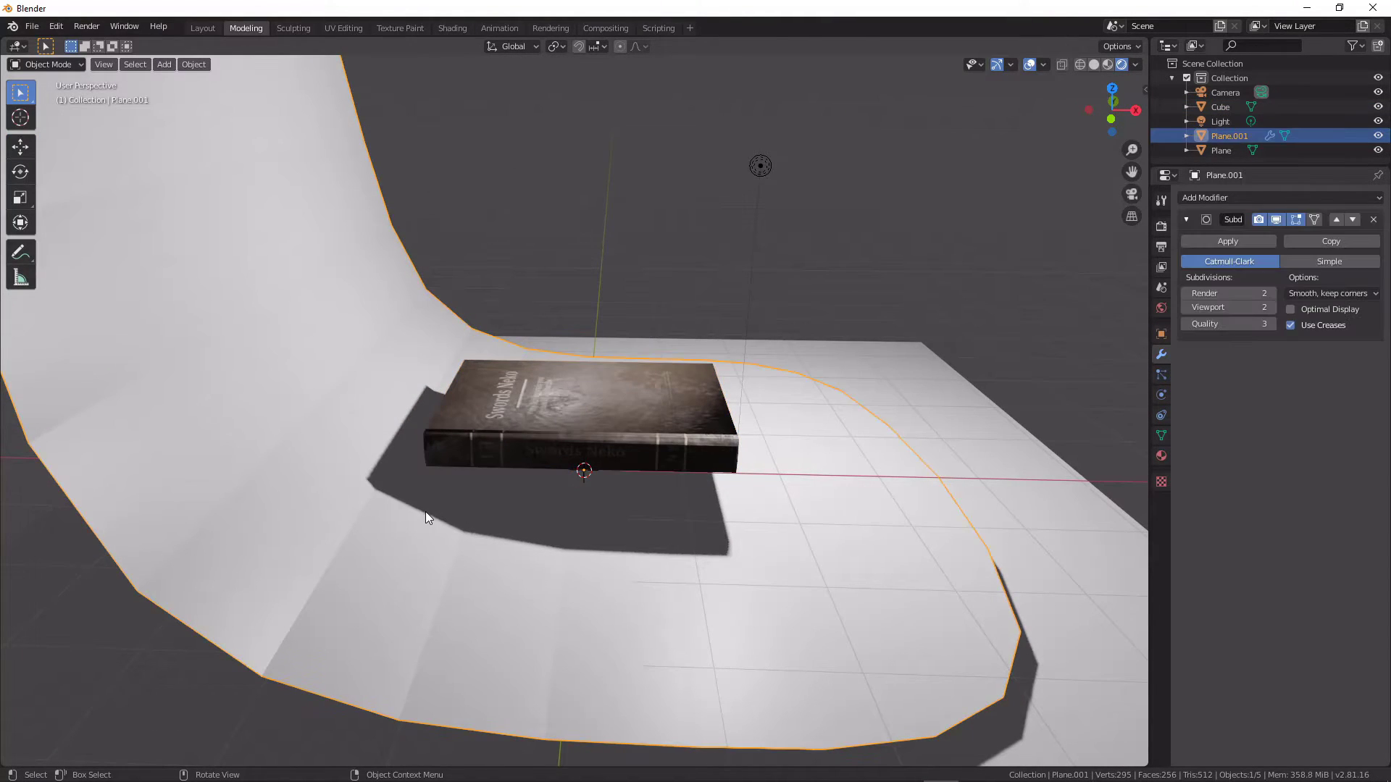
{"action": "key", "text": "ctrl+3"}
{"action": "right_click", "coordinate": [254, 497]}
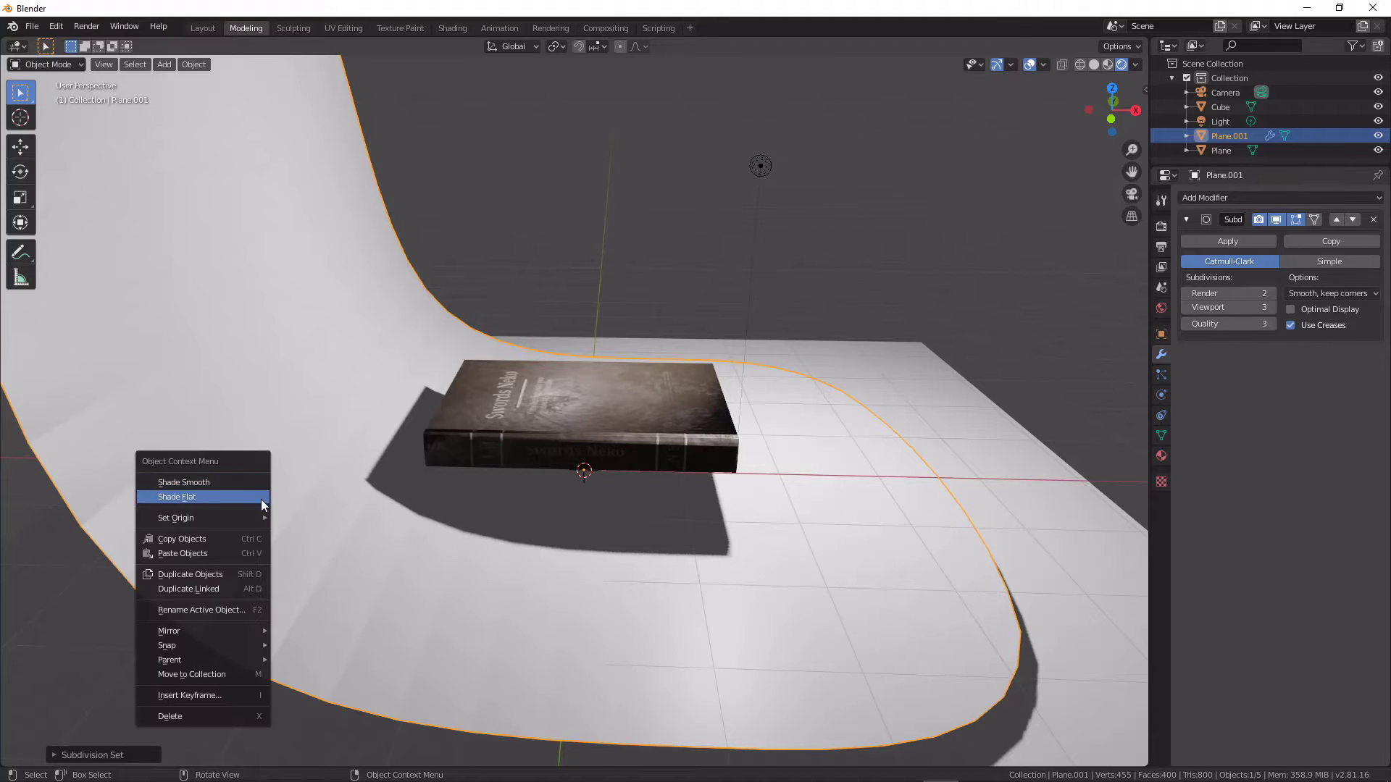
{"action": "left_click", "coordinate": [248, 480]}
{"action": "right_click", "coordinate": [249, 476]}
{"action": "middle_click_drag", "start_coordinate": [470, 500], "coordinate": [401, 516]}
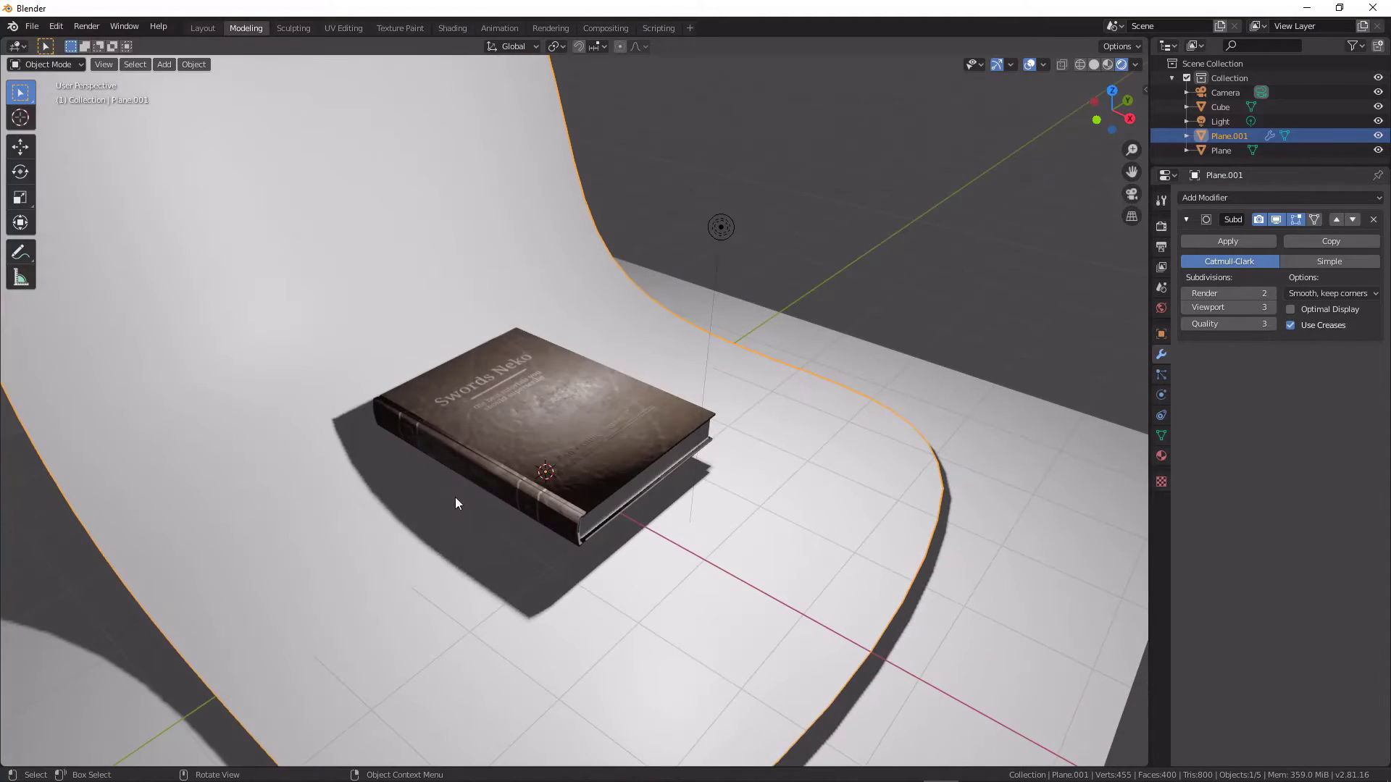
Stand the book upright by rotating it 90° about the Y axis, and lift it above the backdrop floor.
{"action": "left_click", "coordinate": [542, 507]}
{"action": "middle_click_drag", "start_coordinate": [542, 507], "coordinate": [605, 471]}
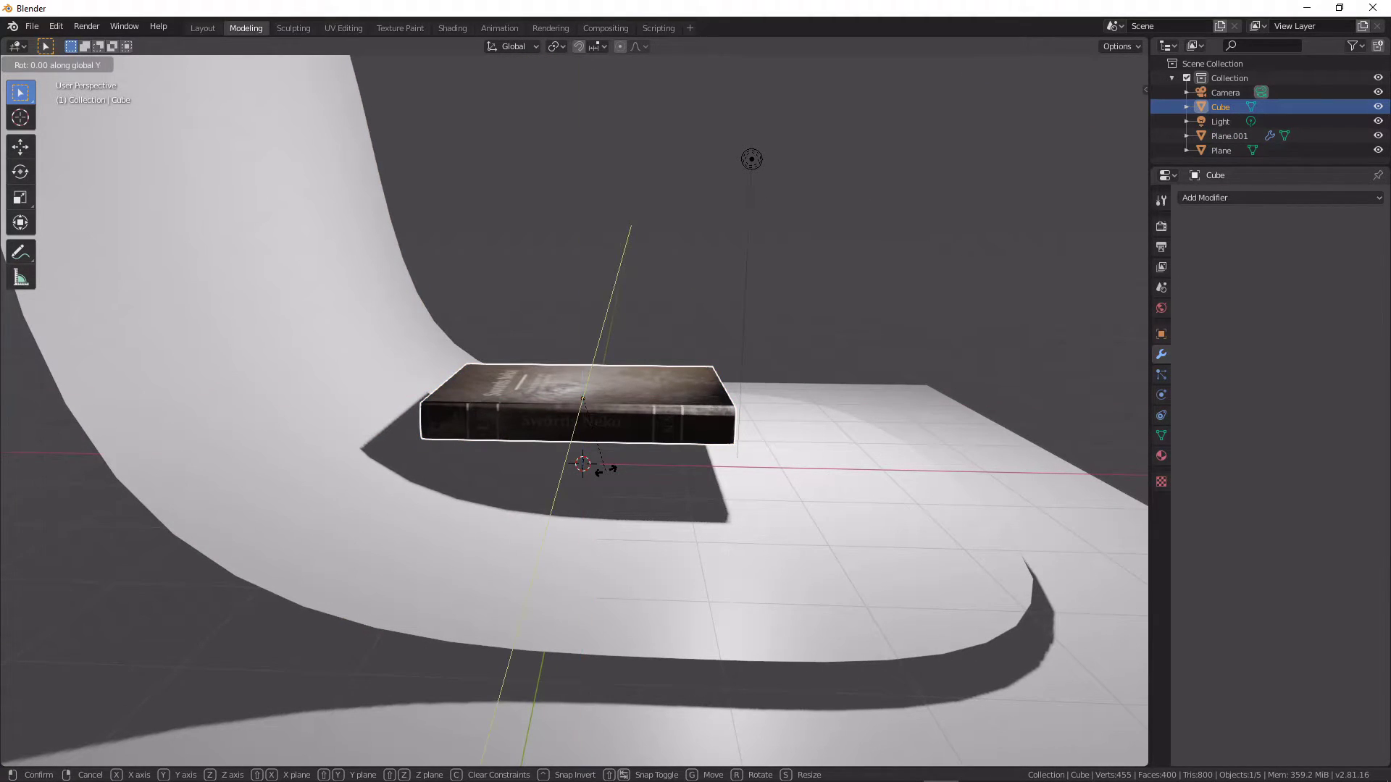
{"action": "type", "text": "90"}
{"action": "middle_click_drag", "start_coordinate": [606, 471], "coordinate": [739, 363]}
{"action": "key", "text": "g"}
{"action": "left_click", "coordinate": [614, 359]}
{"action": "scroll", "coordinate": [661, 219], "scroll_direction": "up", "scroll_amount": 4}
{"action": "left_click", "coordinate": [698, 195]}
Lower the upright book onto the backdrop floor and move it forward along X, away from the back wall.
{"action": "left_click", "coordinate": [523, 284]}
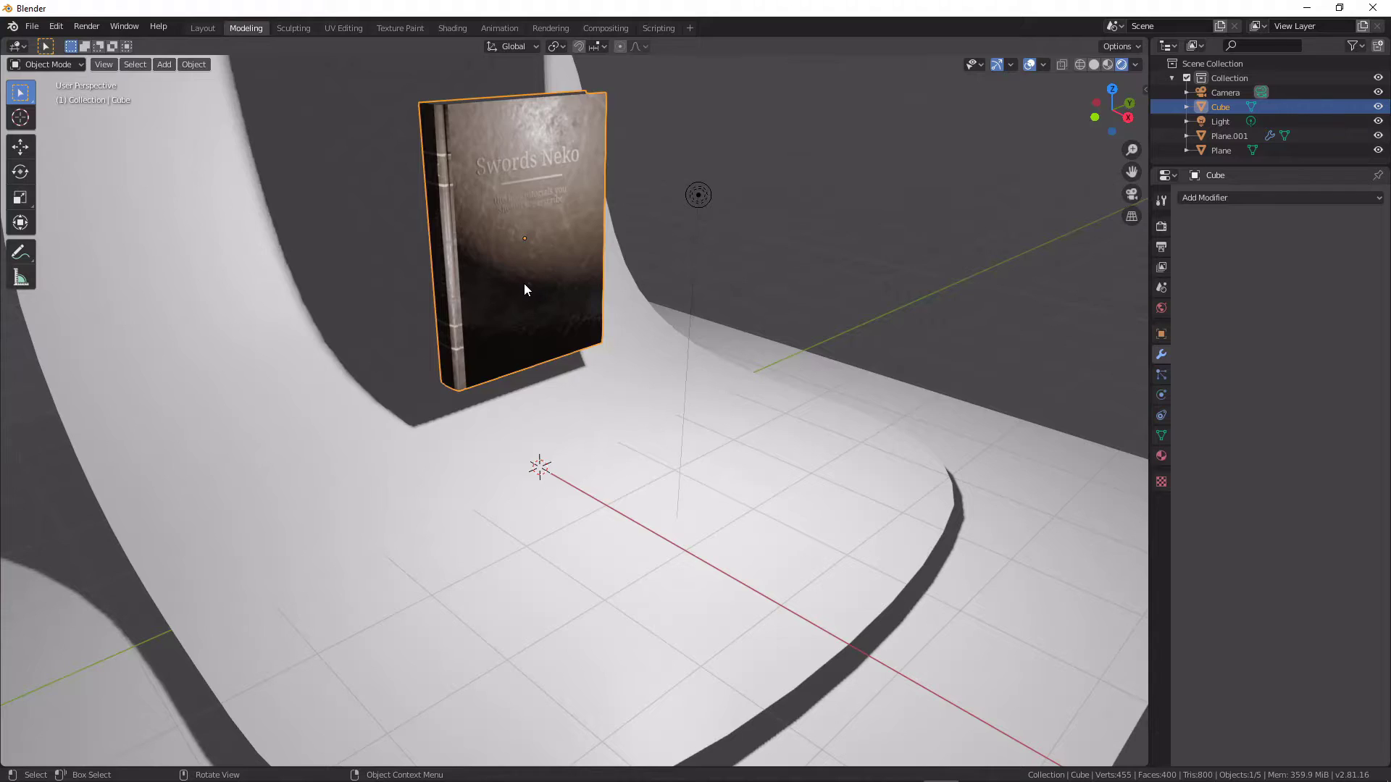
{"action": "key", "text": "g"}
{"action": "left_click", "coordinate": [558, 362]}
{"action": "middle_click_drag", "start_coordinate": [623, 364], "coordinate": [463, 408]}
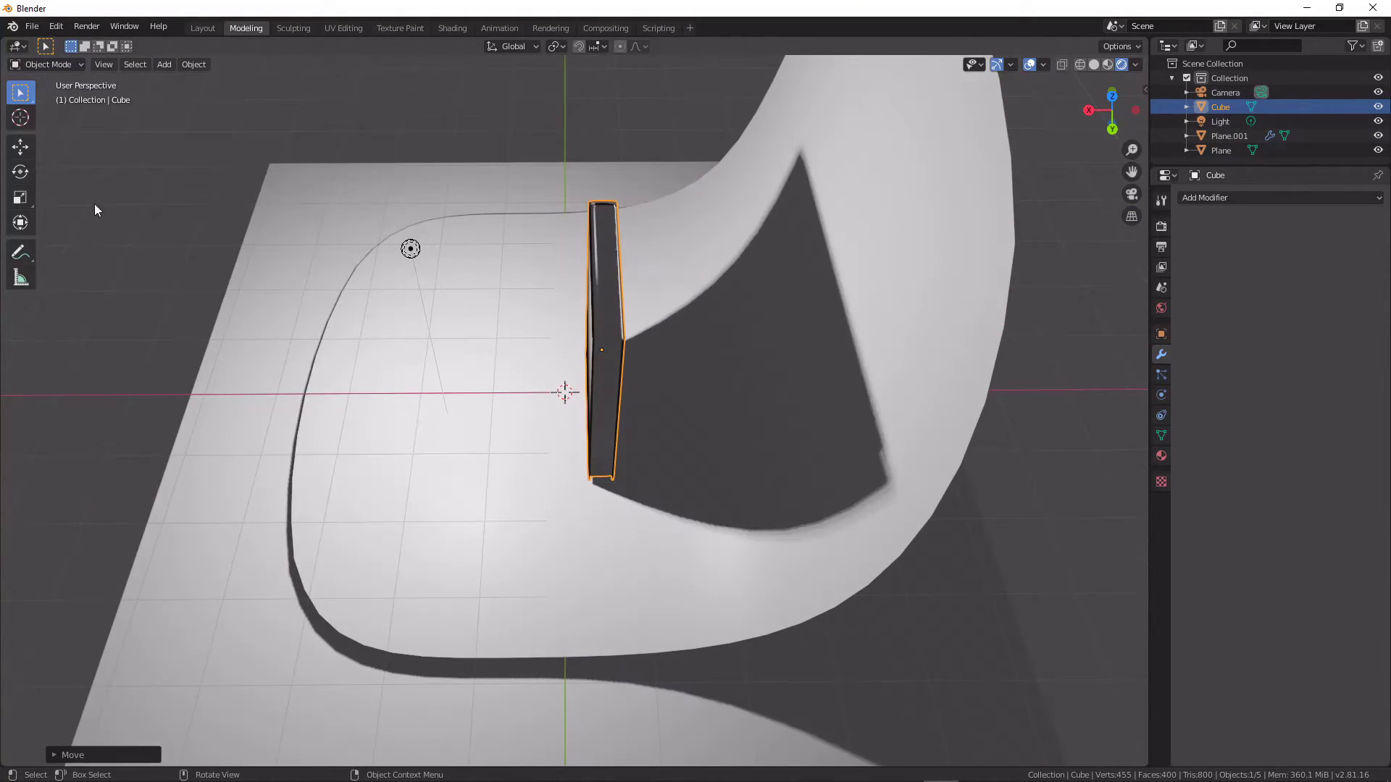
{"action": "left_click_drag", "start_coordinate": [550, 349], "coordinate": [407, 349]}
Move the light out in front of the book, to about X 6.69 m, Y -2.04 m, Z 2.00 m.
{"action": "left_click", "coordinate": [410, 248]}
{"action": "left_click", "coordinate": [410, 249]}
{"action": "middle_click_drag", "start_coordinate": [410, 249], "coordinate": [710, 208]}
{"action": "middle_click_drag", "start_coordinate": [489, 245], "coordinate": [384, 268]}
{"action": "key", "text": "g"}
{"action": "left_click", "coordinate": [862, 387]}
{"action": "key", "text": "g"}
{"action": "left_click", "coordinate": [922, 428]}
{"action": "key", "text": "g"}
{"action": "middle_click_drag", "start_coordinate": [923, 428], "coordinate": [523, 393]}
{"action": "left_click", "coordinate": [320, 365]}
{"action": "scroll", "coordinate": [674, 442], "scroll_direction": "up", "scroll_amount": 5}
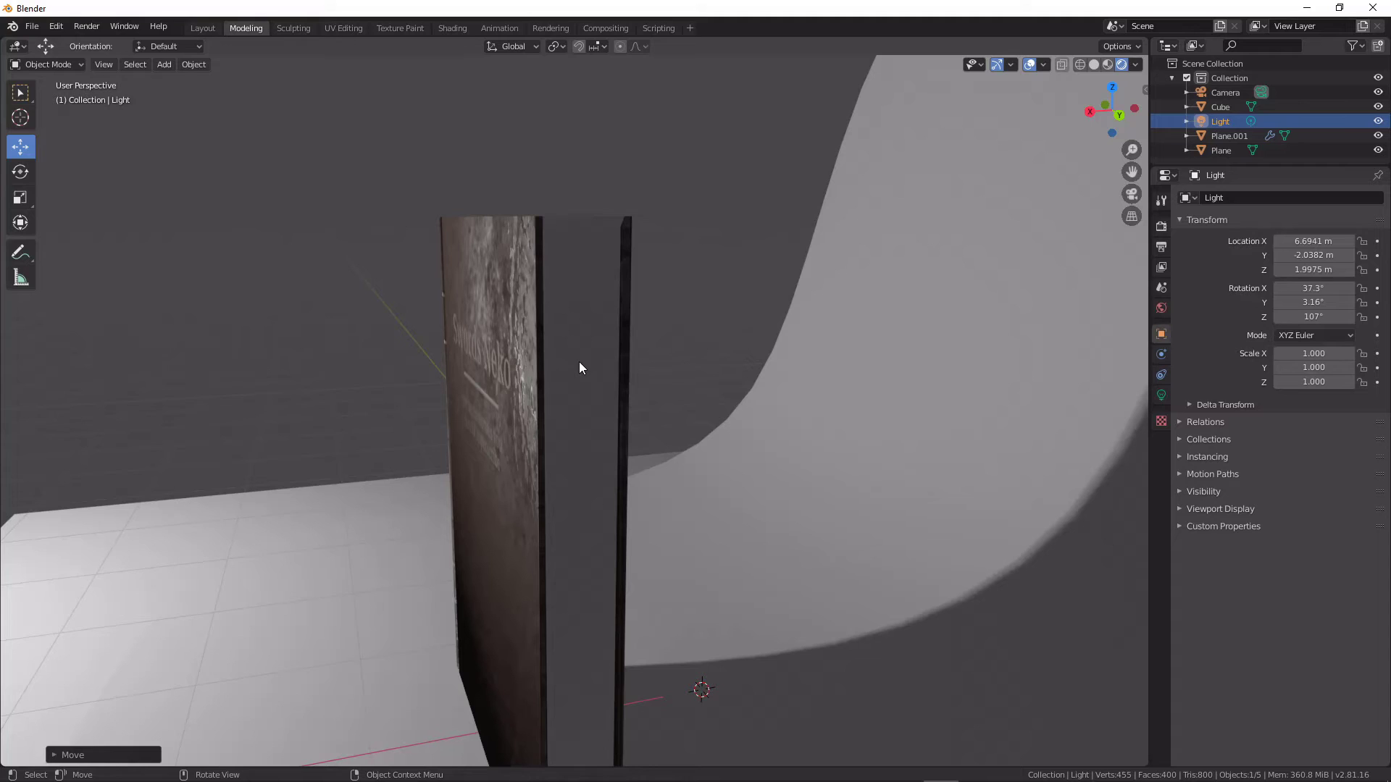
Switch to Substance Designer and create a new Substance graph in the unsaved package.
{"action": "left_click", "coordinate": [907, 770]}
{"action": "right_click", "coordinate": [88, 101]}
{"action": "mouse_move", "coordinate": [280, 113]}
{"action": "left_click", "coordinate": [347, 112]}
{"action": "left_click", "coordinate": [472, 474]}
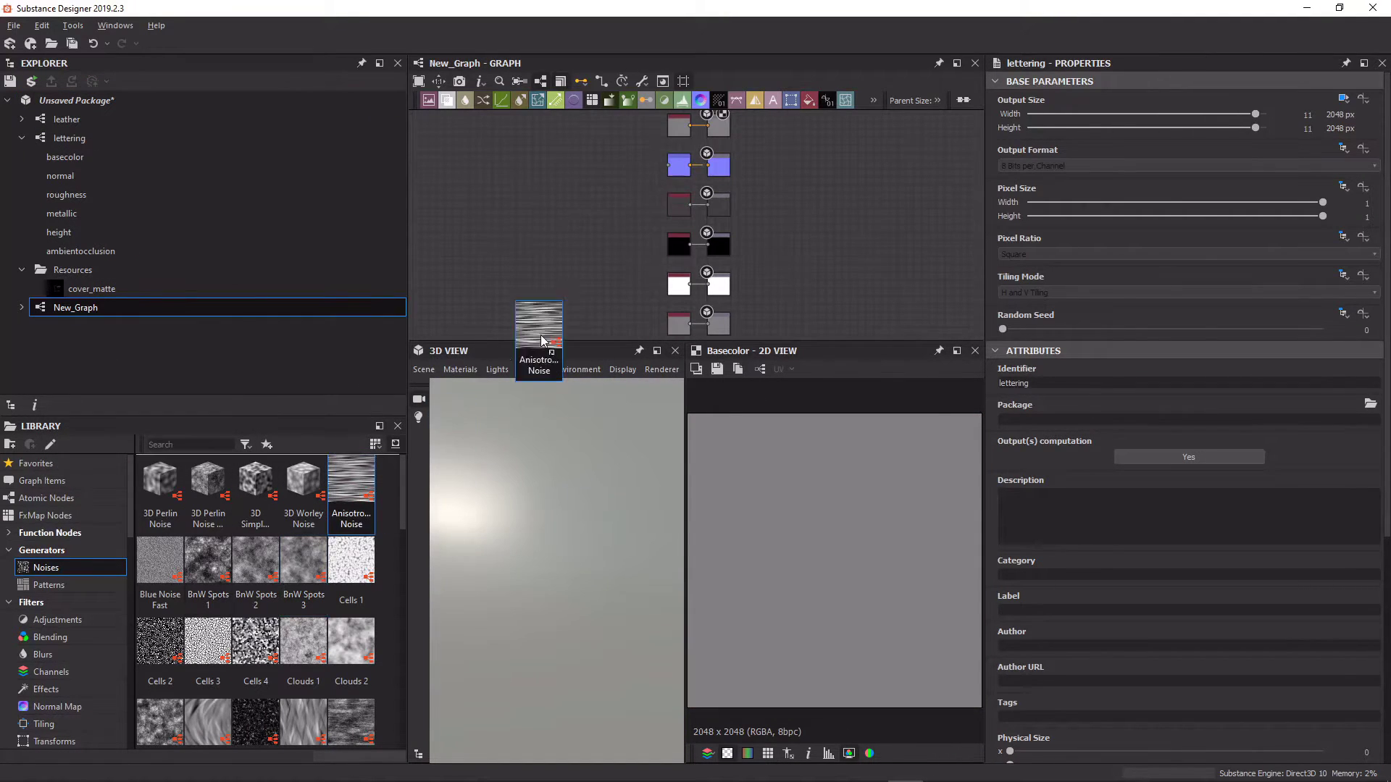
Add an Anisotropic Noise node to the new graph with X Amount 1 and Y Amount 512.
{"action": "left_click_drag", "start_coordinate": [457, 439], "coordinate": [594, 221]}
{"action": "left_click_drag", "start_coordinate": [1004, 703], "coordinate": [950, 699]}
{"action": "left_click_drag", "start_coordinate": [1094, 740], "coordinate": [1329, 743]}
{"action": "scroll", "coordinate": [945, 553], "scroll_direction": "up", "scroll_amount": 5}
Connect a Levels node to the noise and raise its low output level to about the middle to lighten the dark lines.
{"action": "left_click_drag", "start_coordinate": [570, 258], "coordinate": [675, 284]}
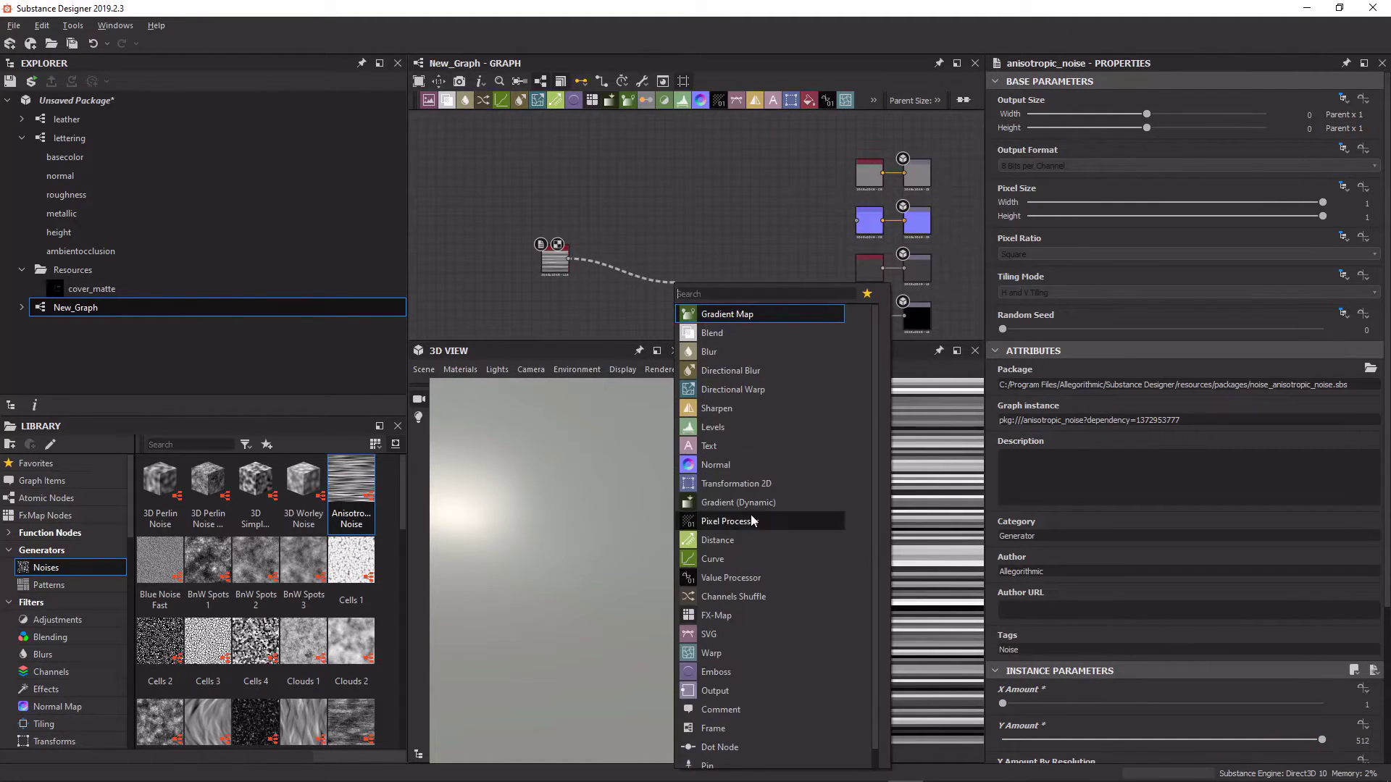
{"action": "left_click", "coordinate": [784, 428]}
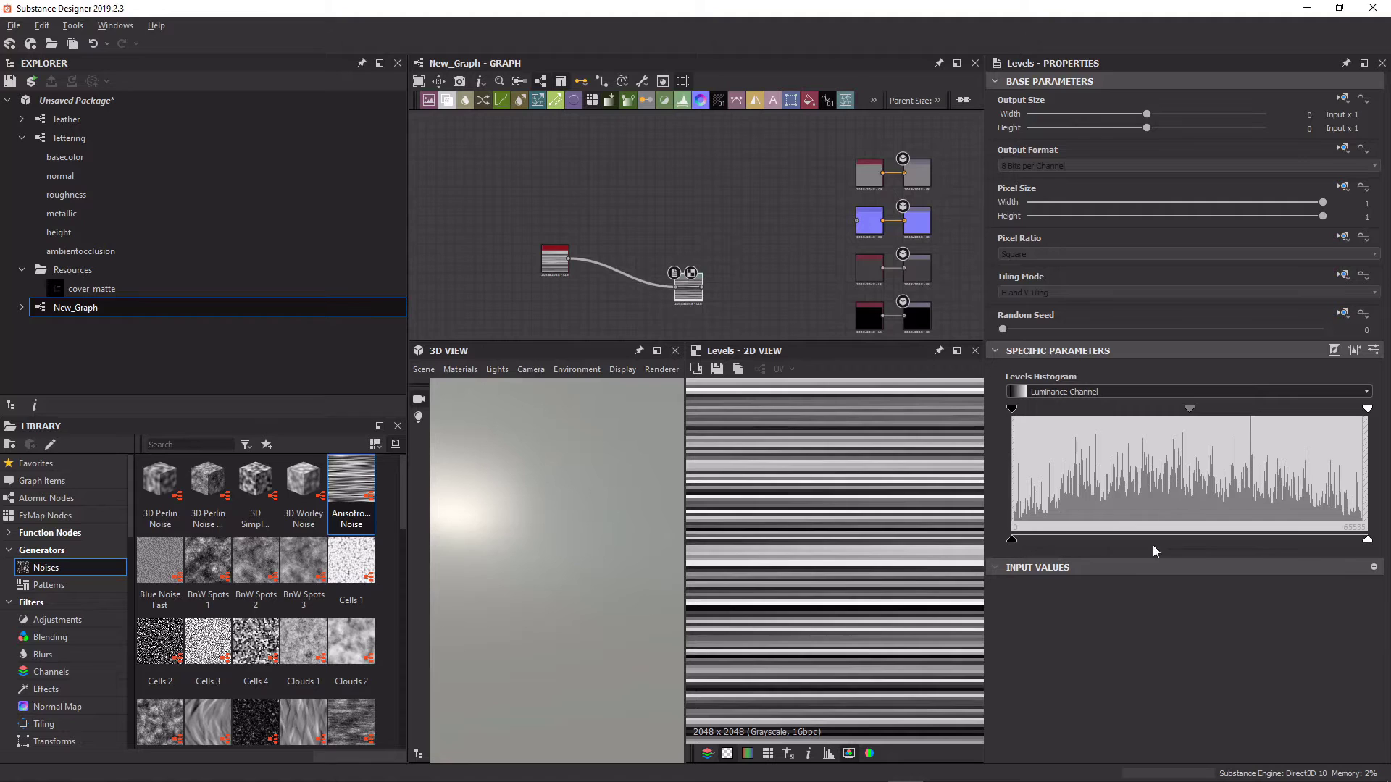
{"action": "left_click_drag", "start_coordinate": [1012, 541], "coordinate": [1203, 552]}
{"action": "scroll", "coordinate": [900, 569], "scroll_direction": "down", "scroll_amount": 5}
{"action": "scroll", "coordinate": [900, 570], "scroll_direction": "up", "scroll_amount": 3}
{"action": "scroll", "coordinate": [898, 239], "scroll_direction": "up", "scroll_amount": 2}
Feed the Levels result into the Normal node, set its format to OpenGL, and connect Levels to the base color output.
{"action": "left_click", "coordinate": [810, 212]}
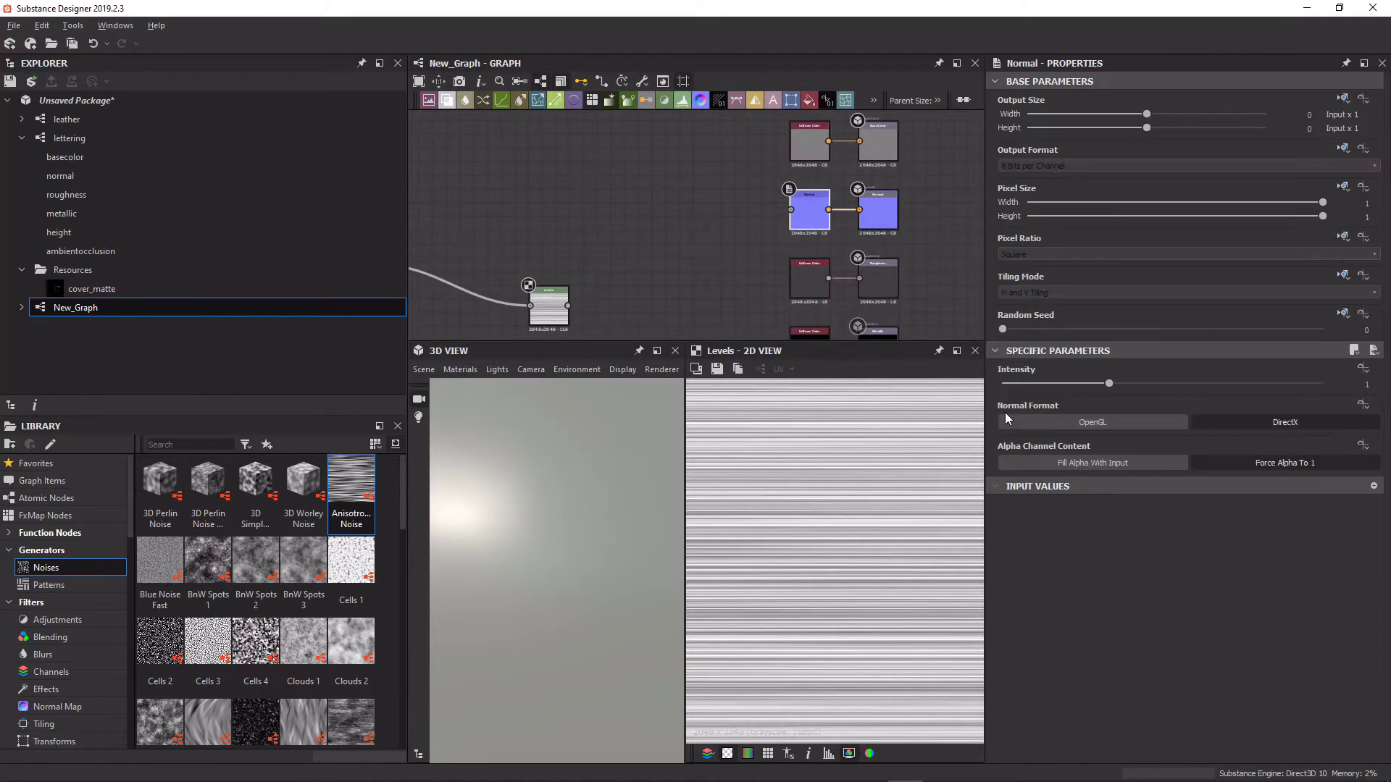
{"action": "left_click_drag", "start_coordinate": [569, 306], "coordinate": [791, 209]}
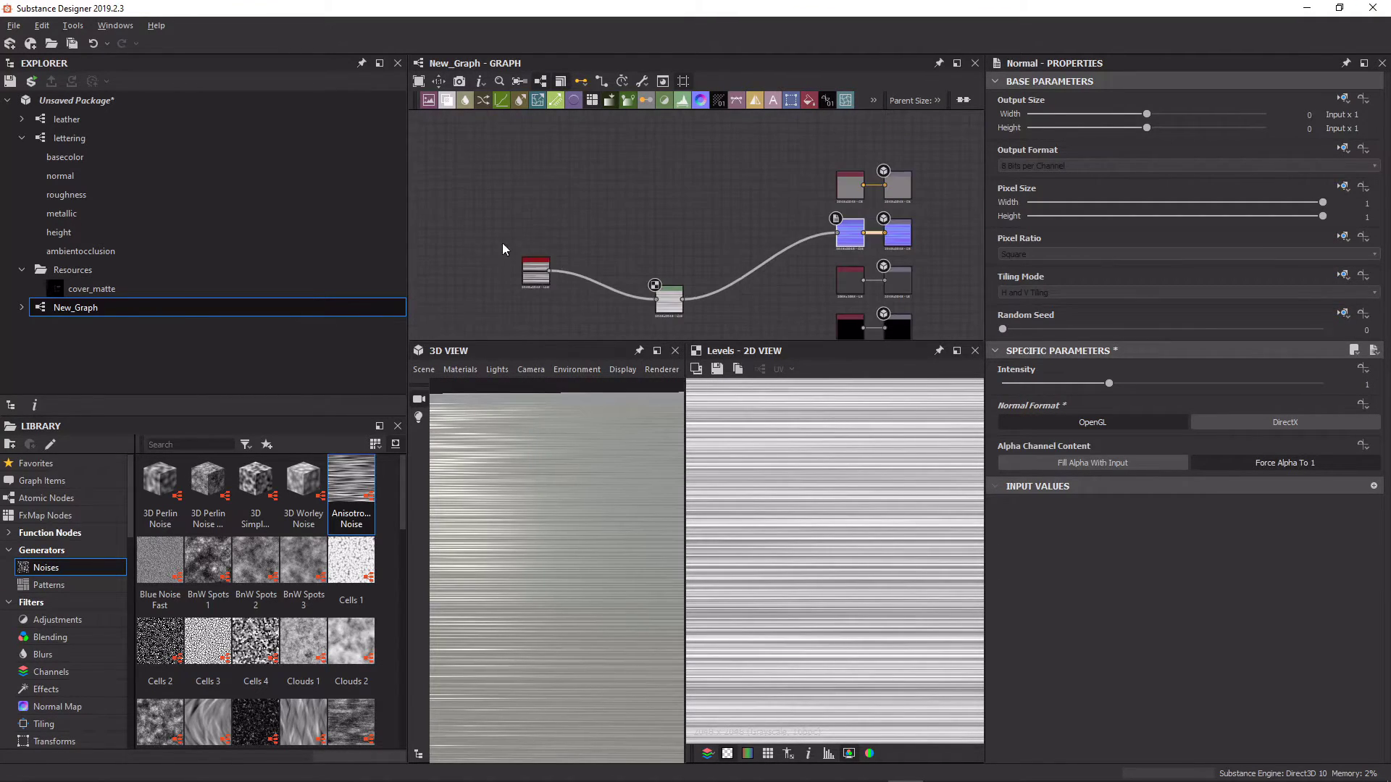
{"action": "middle_click_drag", "start_coordinate": [799, 192], "coordinate": [730, 240]}
{"action": "scroll", "coordinate": [731, 240], "scroll_direction": "up", "scroll_amount": 3}
{"action": "scroll", "coordinate": [790, 558], "scroll_direction": "down", "scroll_amount": 2}
{"action": "left_click_drag", "start_coordinate": [904, 162], "coordinate": [903, 163]}
{"action": "left_click_drag", "start_coordinate": [600, 511], "coordinate": [478, 514]}
Add a Gradient Map node between the Levels node and the base color output.
{"action": "right_click", "coordinate": [624, 197]}
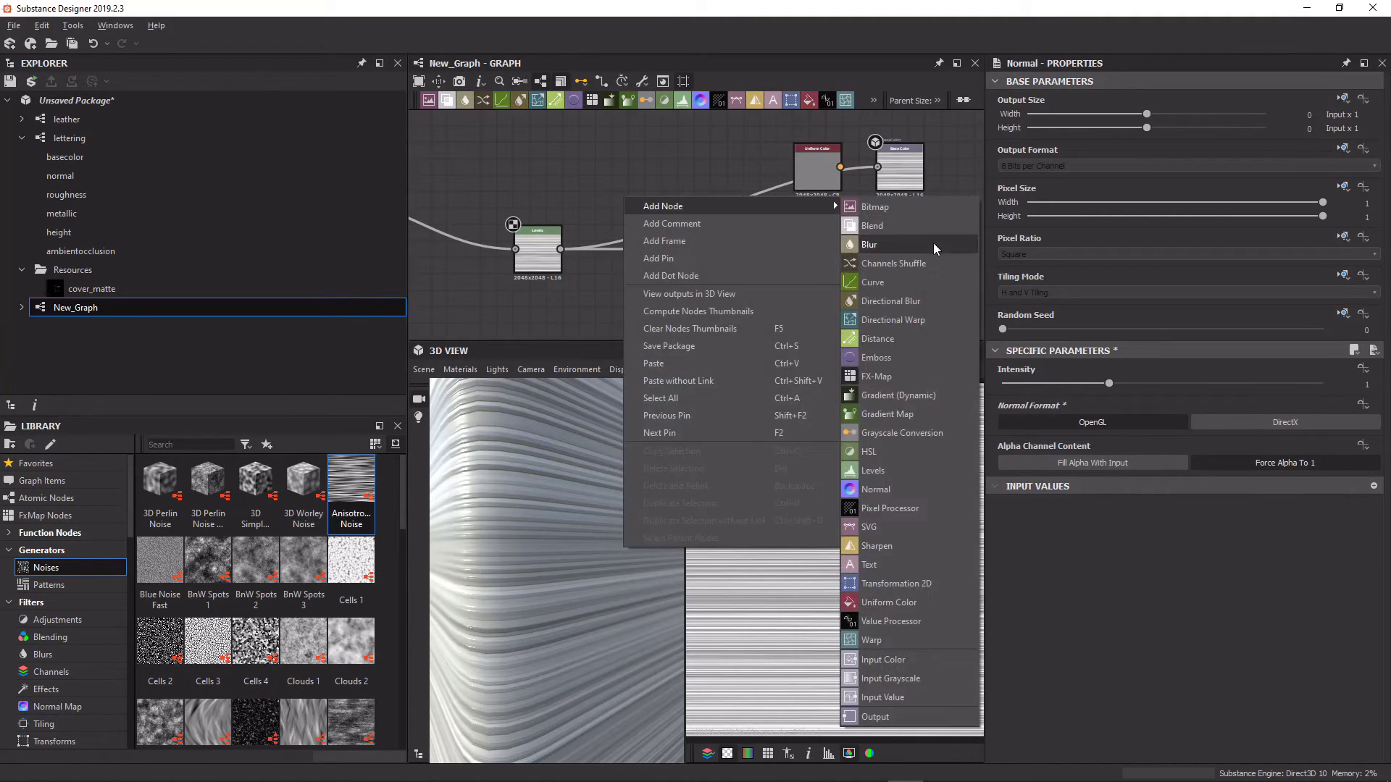
{"action": "left_click", "coordinate": [650, 171]}
{"action": "key", "text": "space"}
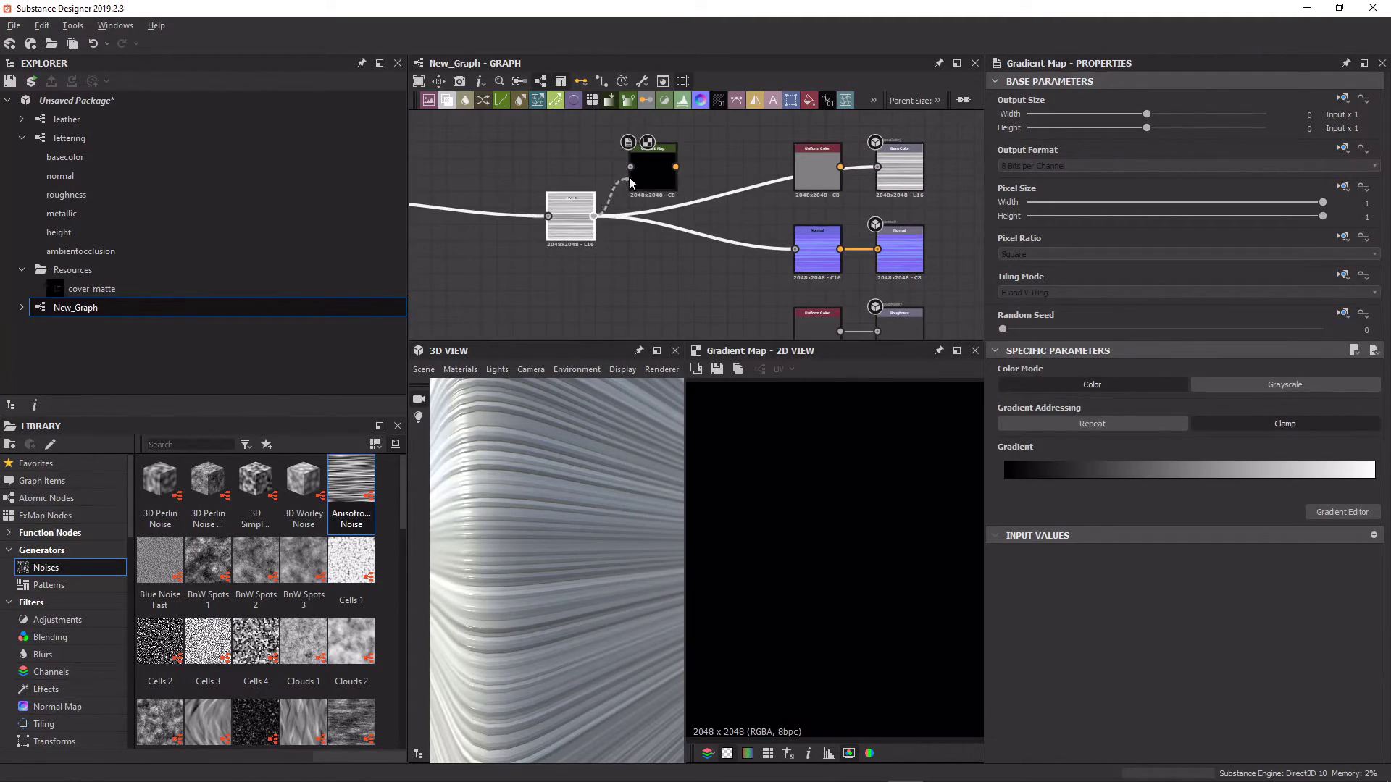
{"action": "left_click_drag", "start_coordinate": [616, 194], "coordinate": [630, 166]}
{"action": "left_click_drag", "start_coordinate": [676, 167], "coordinate": [878, 166]}
Add keys at both ends of the Gradient Map's gradient and tint the light end a pale cream yellow.
{"action": "left_click", "coordinate": [652, 171]}
{"action": "left_click", "coordinate": [1342, 512]}
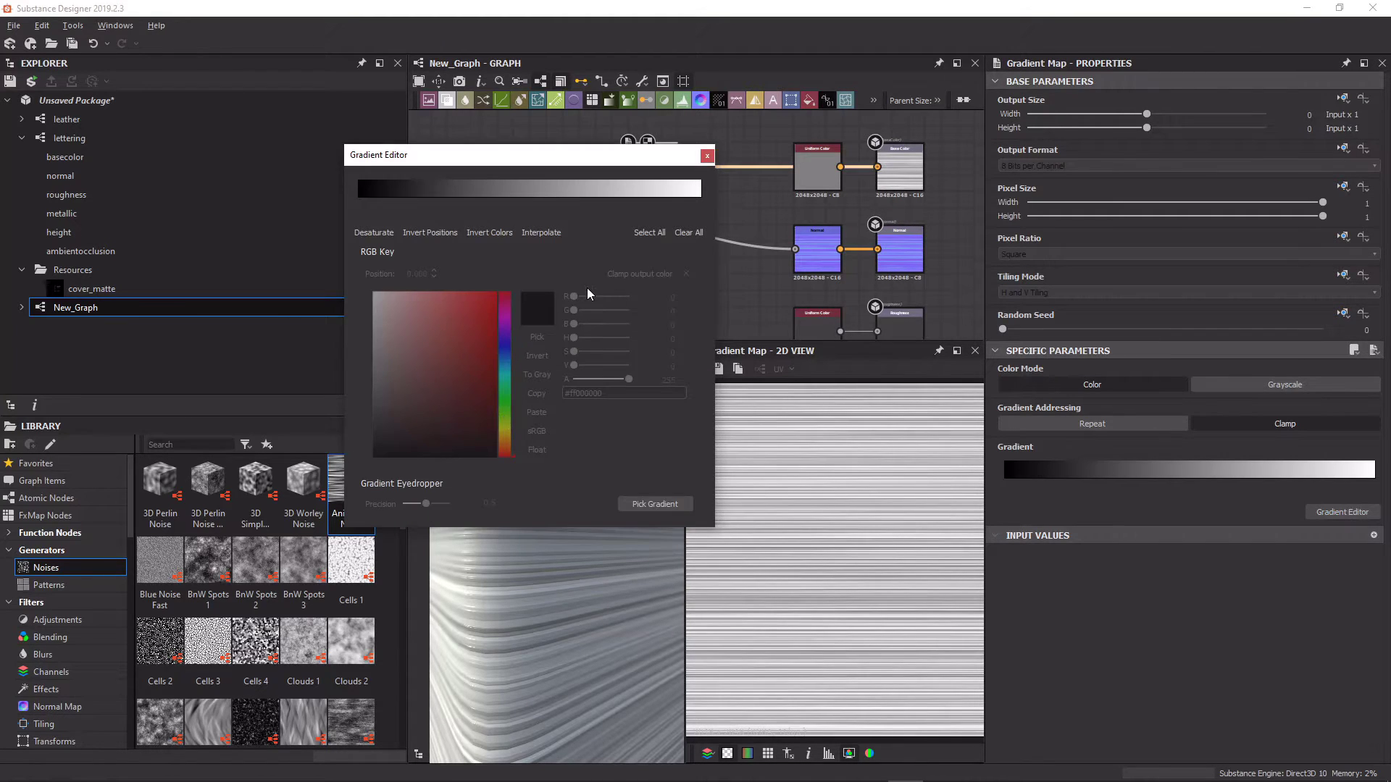
{"action": "left_click", "coordinate": [358, 200]}
{"action": "left_click", "coordinate": [701, 199]}
{"action": "left_click", "coordinate": [505, 434]}
{"action": "left_click", "coordinate": [381, 410]}
{"action": "left_click_drag", "start_coordinate": [381, 412], "coordinate": [385, 281]}
{"action": "left_click_drag", "start_coordinate": [526, 612], "coordinate": [600, 593]}
{"action": "left_click", "coordinate": [707, 156]}
{"action": "left_click_drag", "start_coordinate": [569, 540], "coordinate": [602, 475]}
Rename the new graph as BOOKPAGES and export its outputs as bitmaps.
{"action": "right_click", "coordinate": [75, 308]}
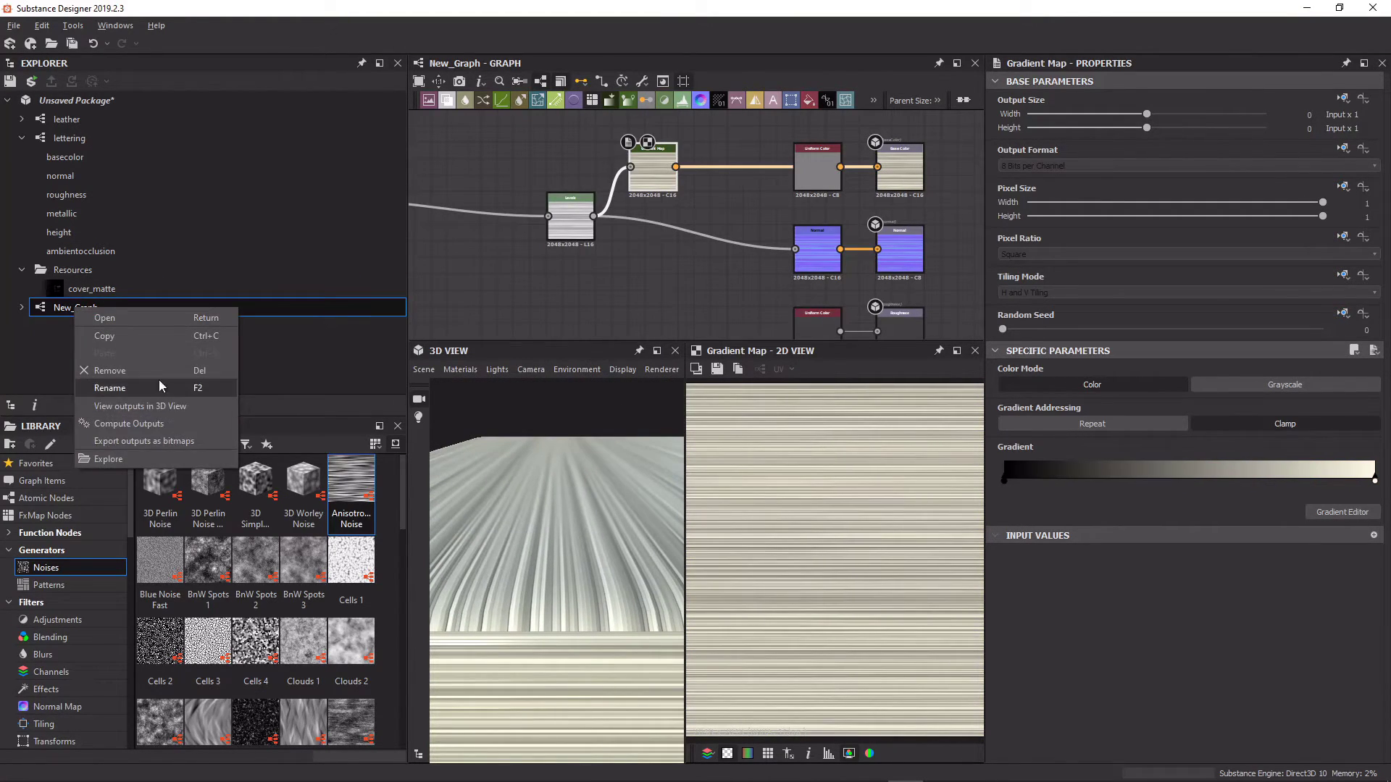
{"action": "left_click", "coordinate": [156, 389]}
{"action": "type", "text": "BOOKPAGES"}
{"action": "key", "text": "Return"}
{"action": "right_click", "coordinate": [77, 303]}
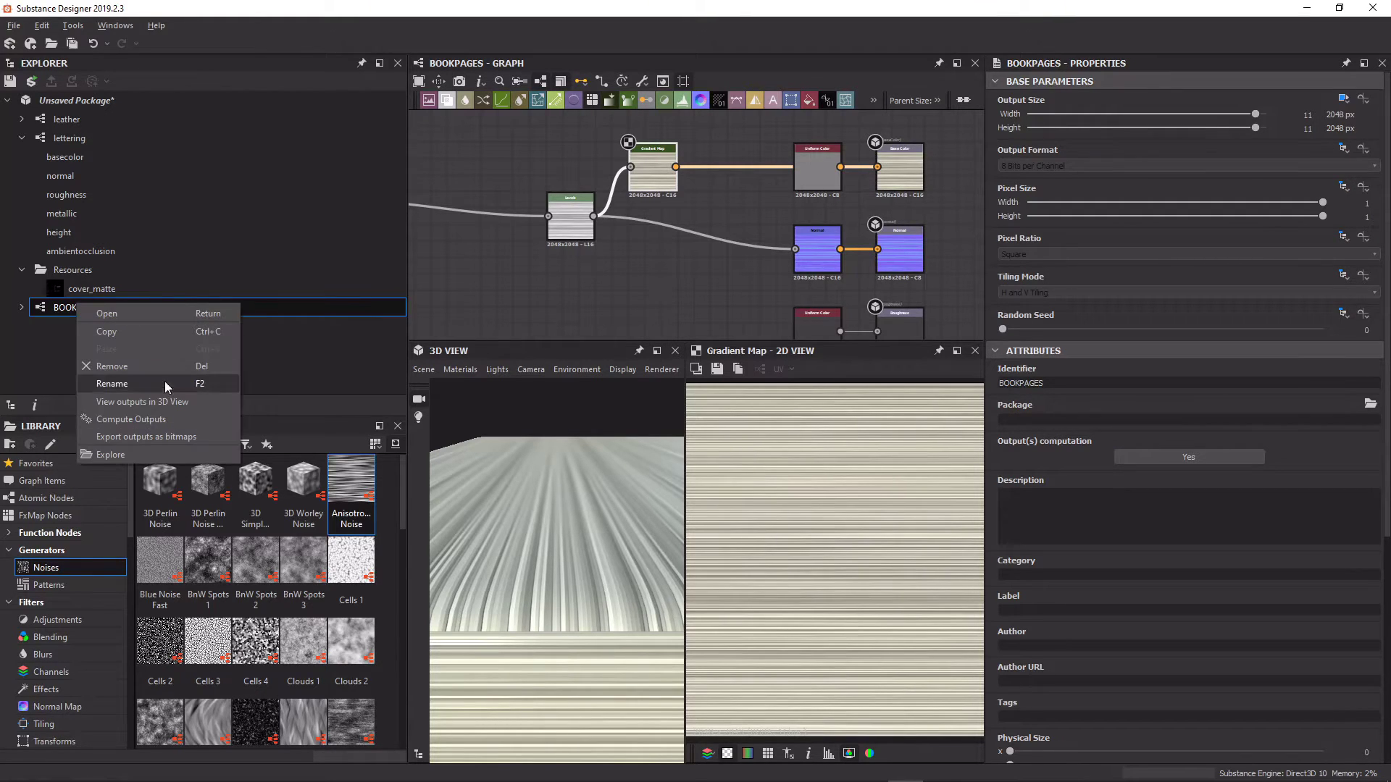
{"action": "left_click", "coordinate": [171, 438]}
Switch to Blender and show the shader nodes of the book's second material, Material.001.
{"action": "key", "text": "alt+Tab"}
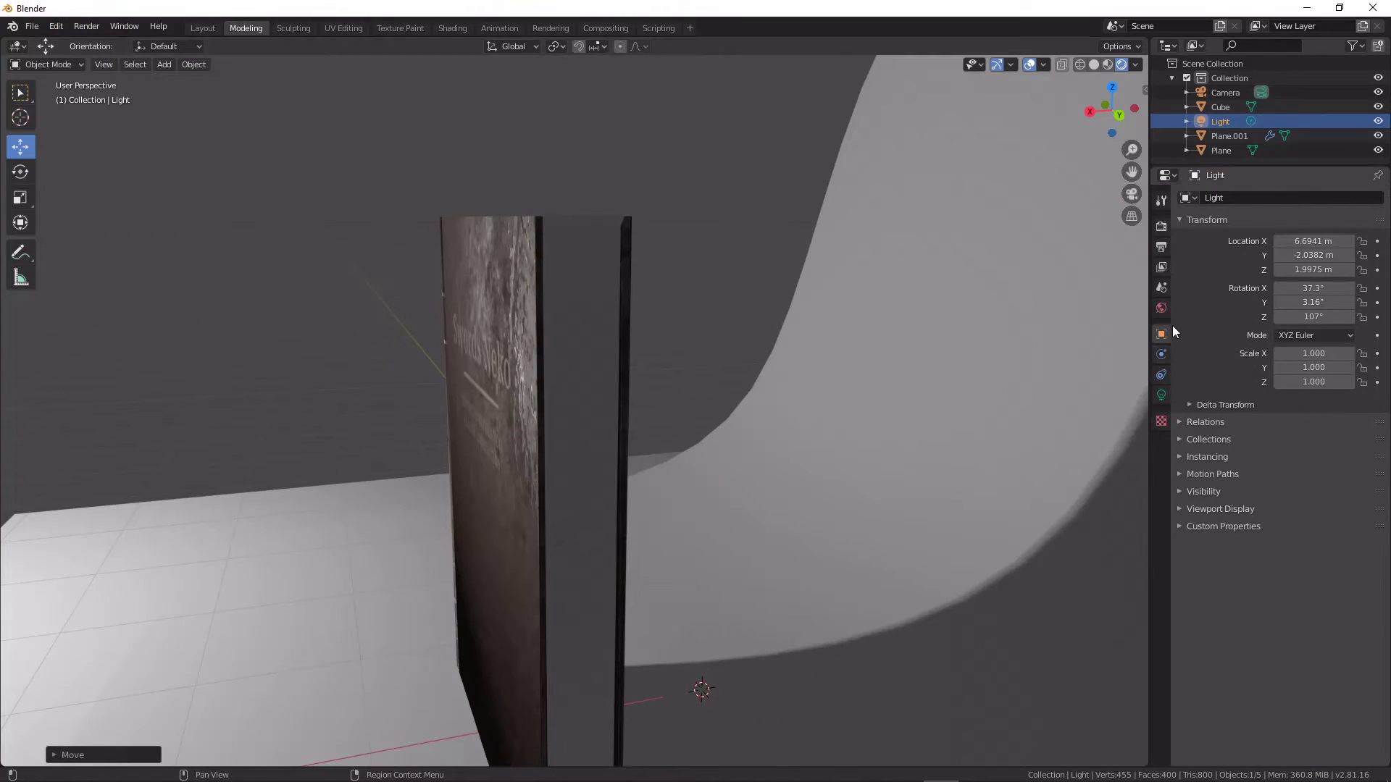
{"action": "left_click", "coordinate": [452, 27]}
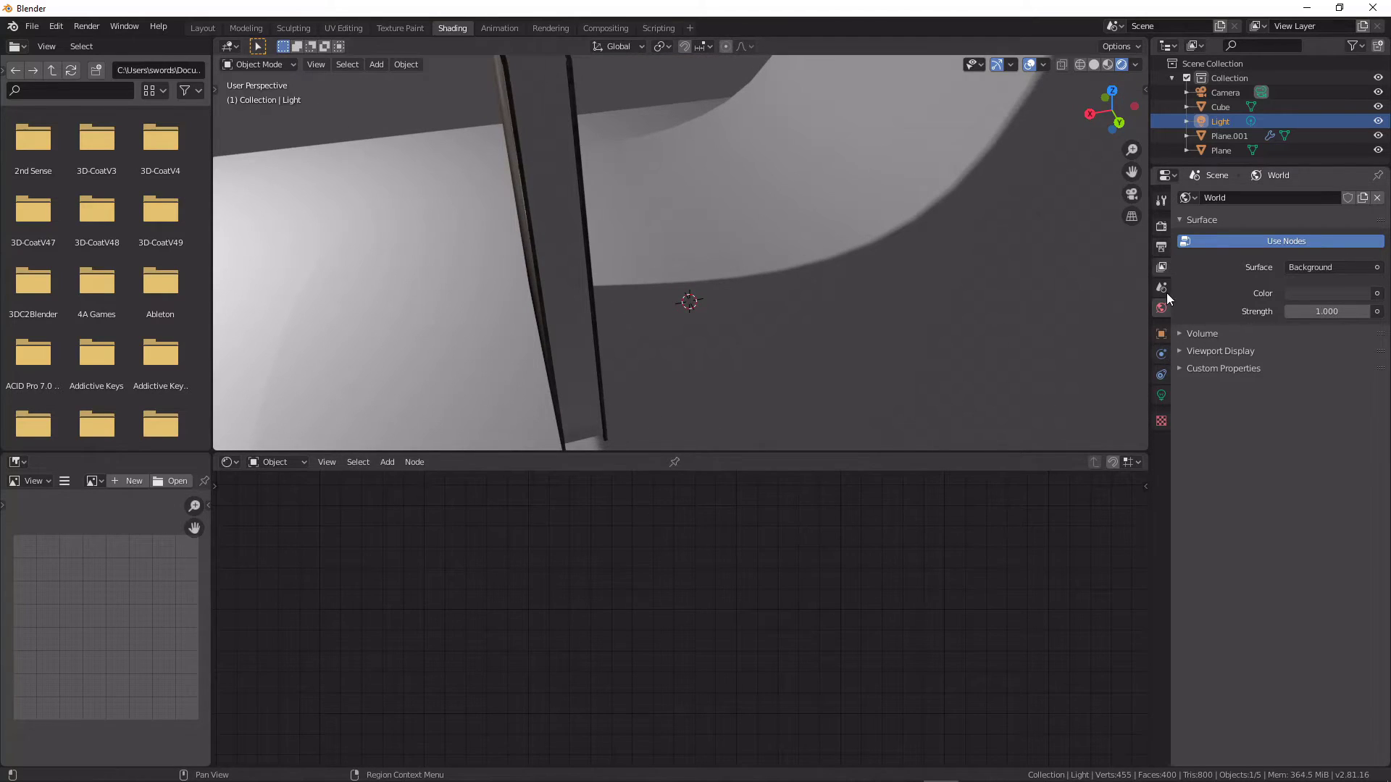
{"action": "left_click", "coordinate": [577, 311]}
{"action": "left_click", "coordinate": [1161, 456]}
{"action": "left_click", "coordinate": [1207, 212]}
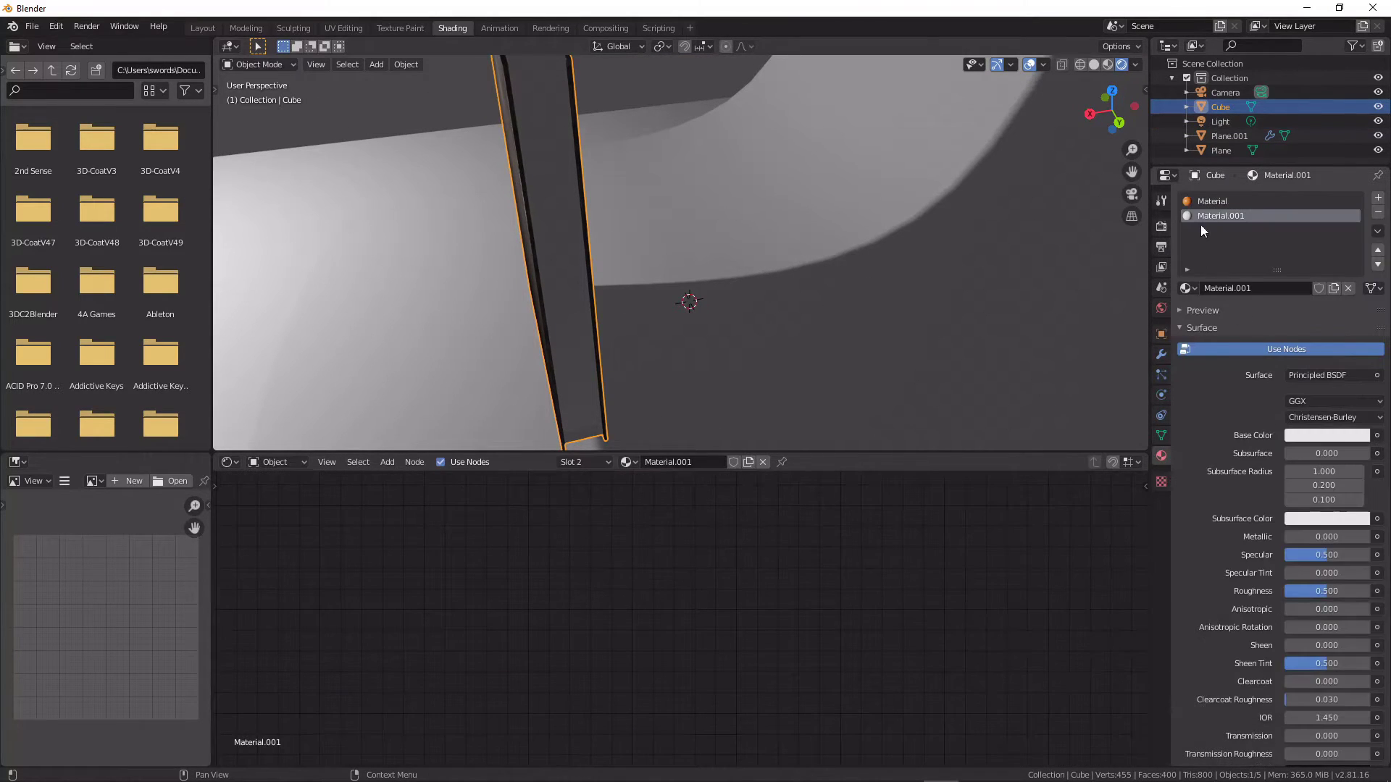
{"action": "left_click", "coordinate": [1286, 349]}
{"action": "left_click", "coordinate": [1285, 350]}
{"action": "key", "text": "Home"}
{"action": "scroll", "coordinate": [677, 605], "scroll_direction": "up", "scroll_amount": 8}
{"action": "left_click_drag", "start_coordinate": [698, 504], "coordinate": [617, 538]}
Add an Image Texture node to Material.001 and connect its Color to the Principled BSDF's Base Color.
{"action": "key", "text": "shift+a"}
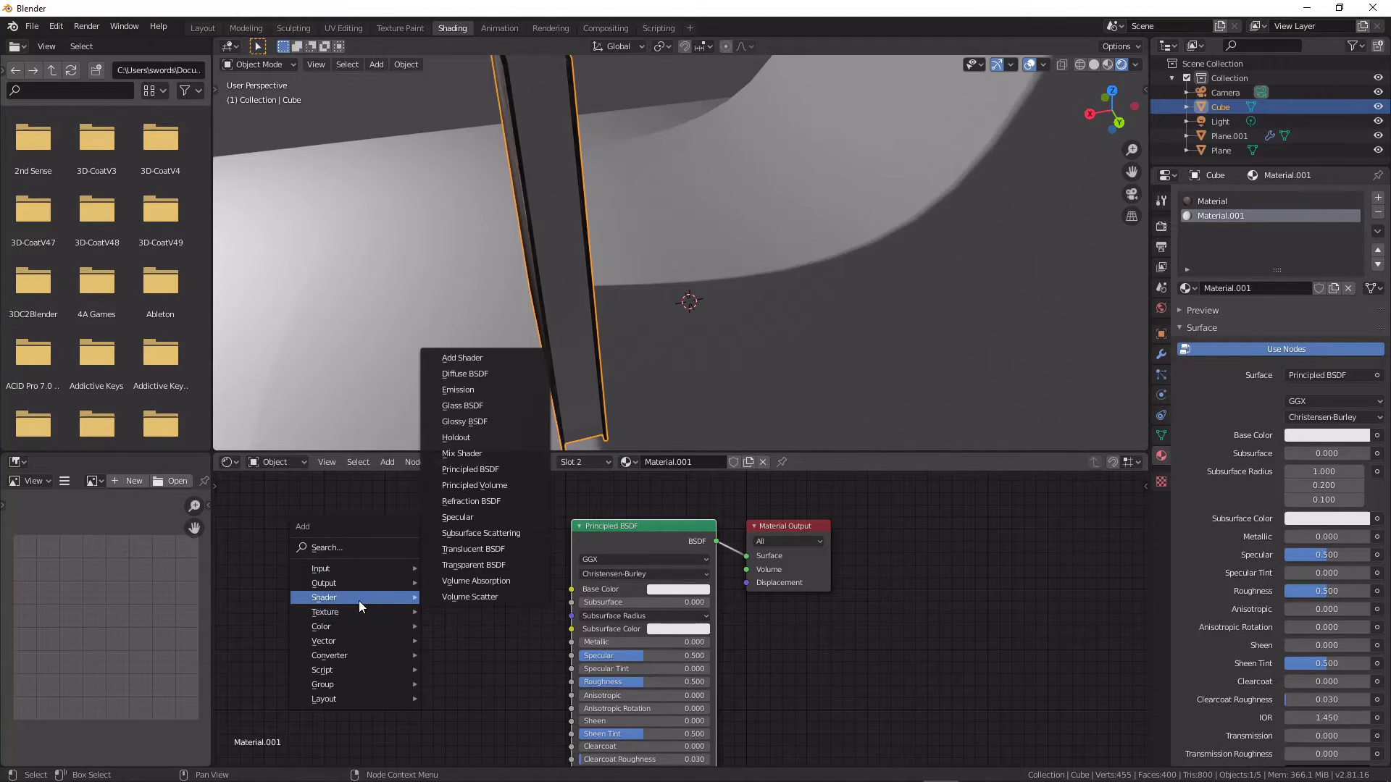
{"action": "mouse_move", "coordinate": [384, 611]}
{"action": "left_click", "coordinate": [464, 483]}
{"action": "left_click", "coordinate": [245, 559]}
{"action": "scroll", "coordinate": [250, 561], "scroll_direction": "up", "scroll_amount": 2}
{"action": "middle_click_drag", "start_coordinate": [250, 561], "coordinate": [295, 559]}
{"action": "left_click_drag", "start_coordinate": [458, 582], "coordinate": [668, 591]}
Load BOOKPAGES_basecolor.png from the youtube\book folder on the Desktop into the Image Texture node.
{"action": "left_click", "coordinate": [428, 617]}
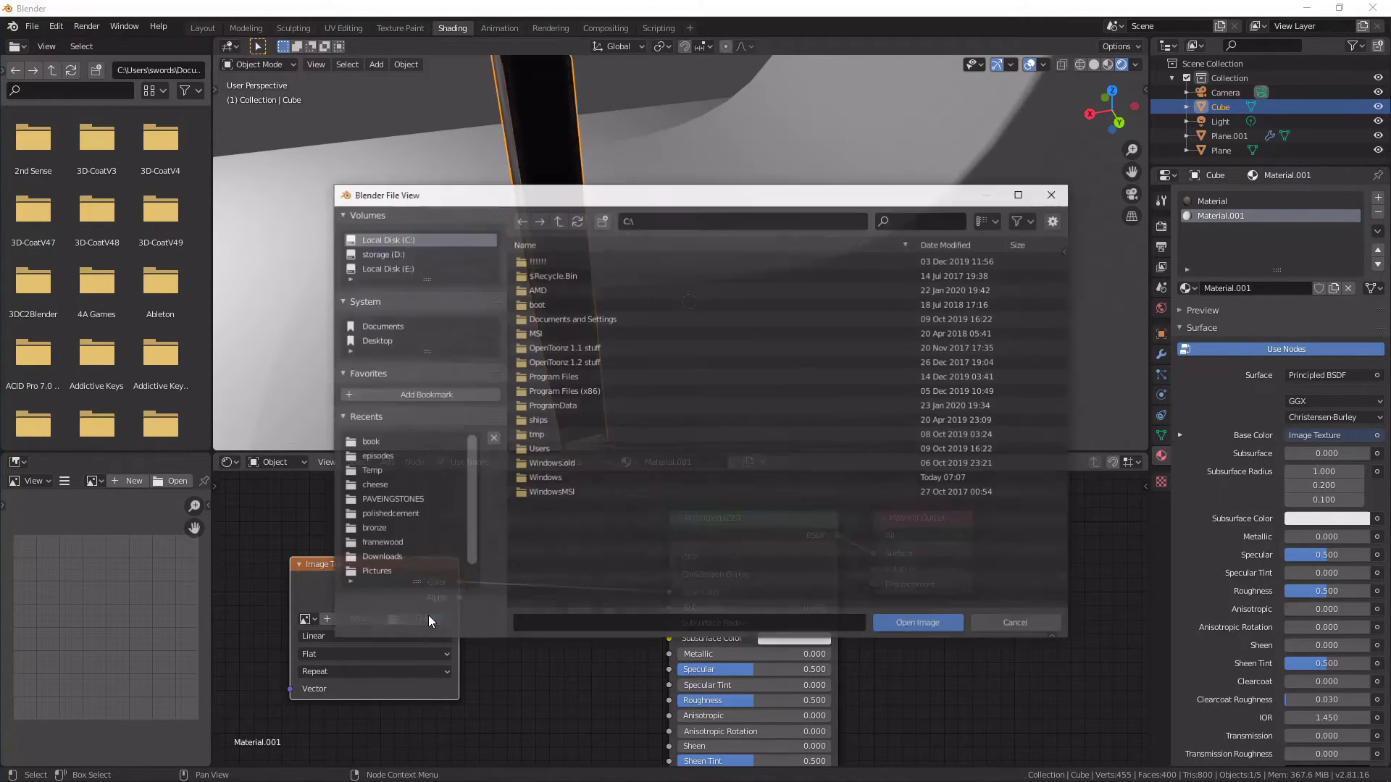
{"action": "left_click", "coordinate": [377, 340]}
{"action": "double_click", "coordinate": [565, 451]}
{"action": "double_click", "coordinate": [544, 261]}
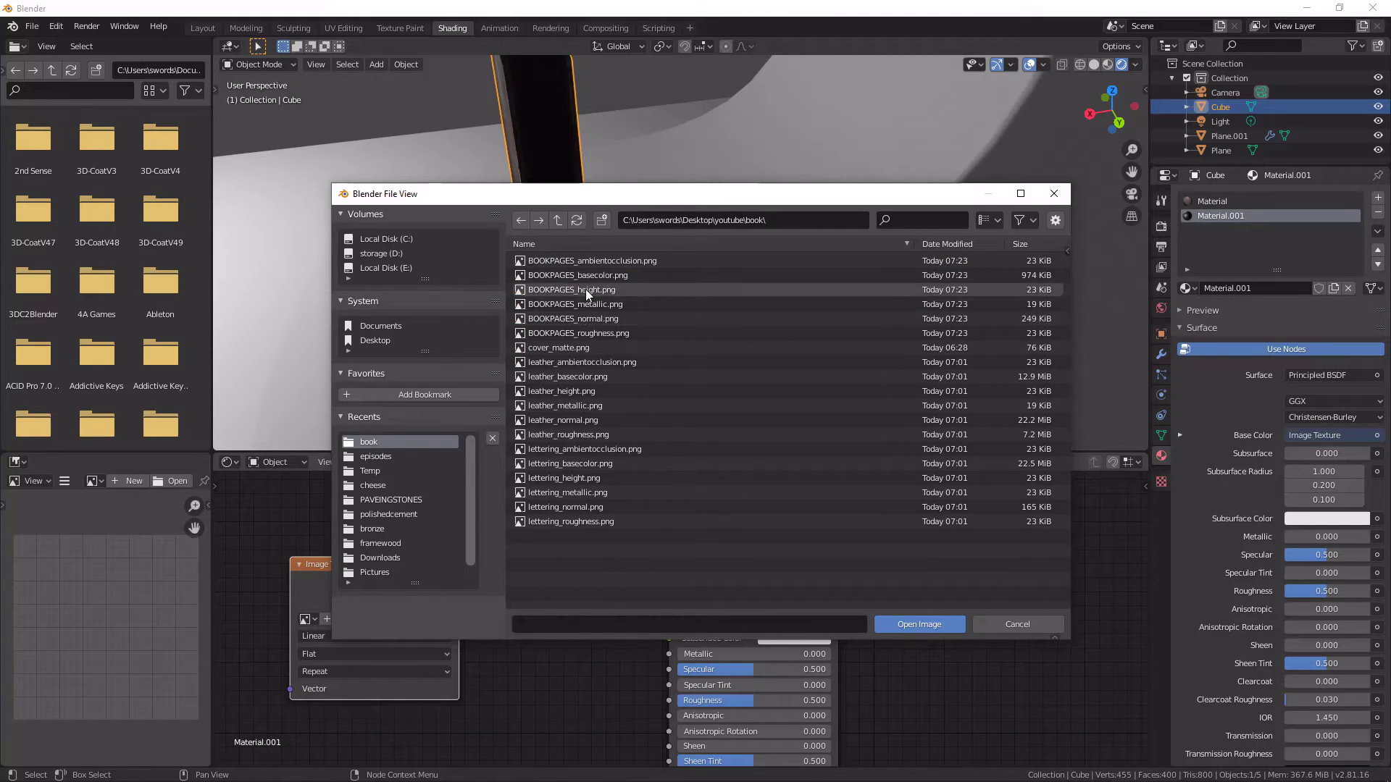
{"action": "double_click", "coordinate": [574, 276]}
Set up the UV editing layout with the BOOKPAGES base color texture beside the book.
{"action": "middle_click_drag", "start_coordinate": [642, 221], "coordinate": [568, 268], "text": "shift"}
{"action": "key", "text": "Tab"}
{"action": "middle_click_drag", "start_coordinate": [876, 278], "coordinate": [1157, 229]}
{"action": "left_click", "coordinate": [331, 29]}
{"action": "left_click", "coordinate": [1279, 306]}
{"action": "left_click", "coordinate": [1345, 307]}
{"action": "left_click", "coordinate": [1280, 307]}
{"action": "key", "text": "ctrl+z"}
{"action": "key", "text": "ctrl+z"}
{"action": "middle_click_drag", "start_coordinate": [976, 333], "coordinate": [731, 296]}
{"action": "scroll", "coordinate": [732, 296], "scroll_direction": "down", "scroll_amount": 5}
{"action": "left_click", "coordinate": [251, 65]}
{"action": "left_click", "coordinate": [290, 86]}
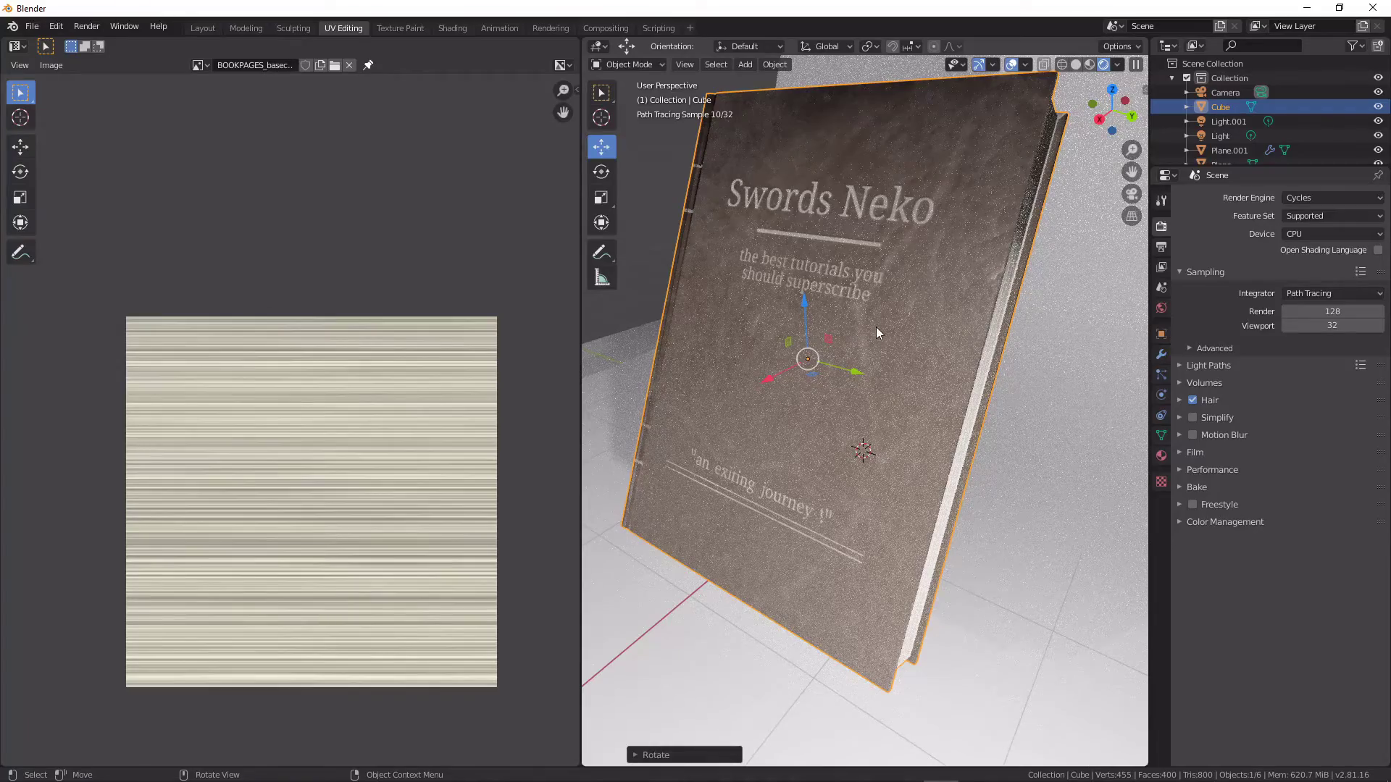
Try moving the tilted book lower toward the backdrop floor, and undo that move.
{"action": "scroll", "coordinate": [876, 327], "scroll_direction": "down", "scroll_amount": 6}
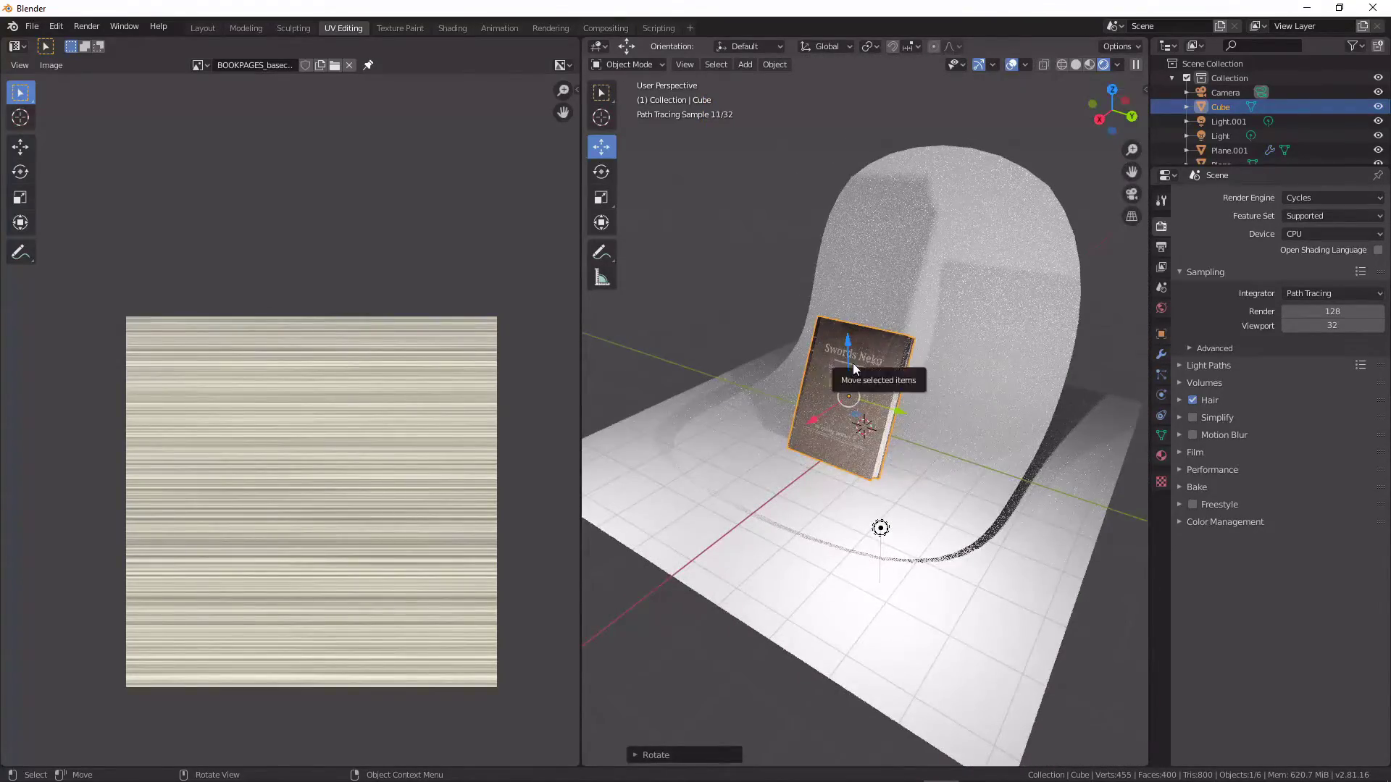
{"action": "scroll", "coordinate": [853, 364], "scroll_direction": "up", "scroll_amount": 5}
{"action": "middle_click_drag", "start_coordinate": [853, 364], "coordinate": [967, 327]}
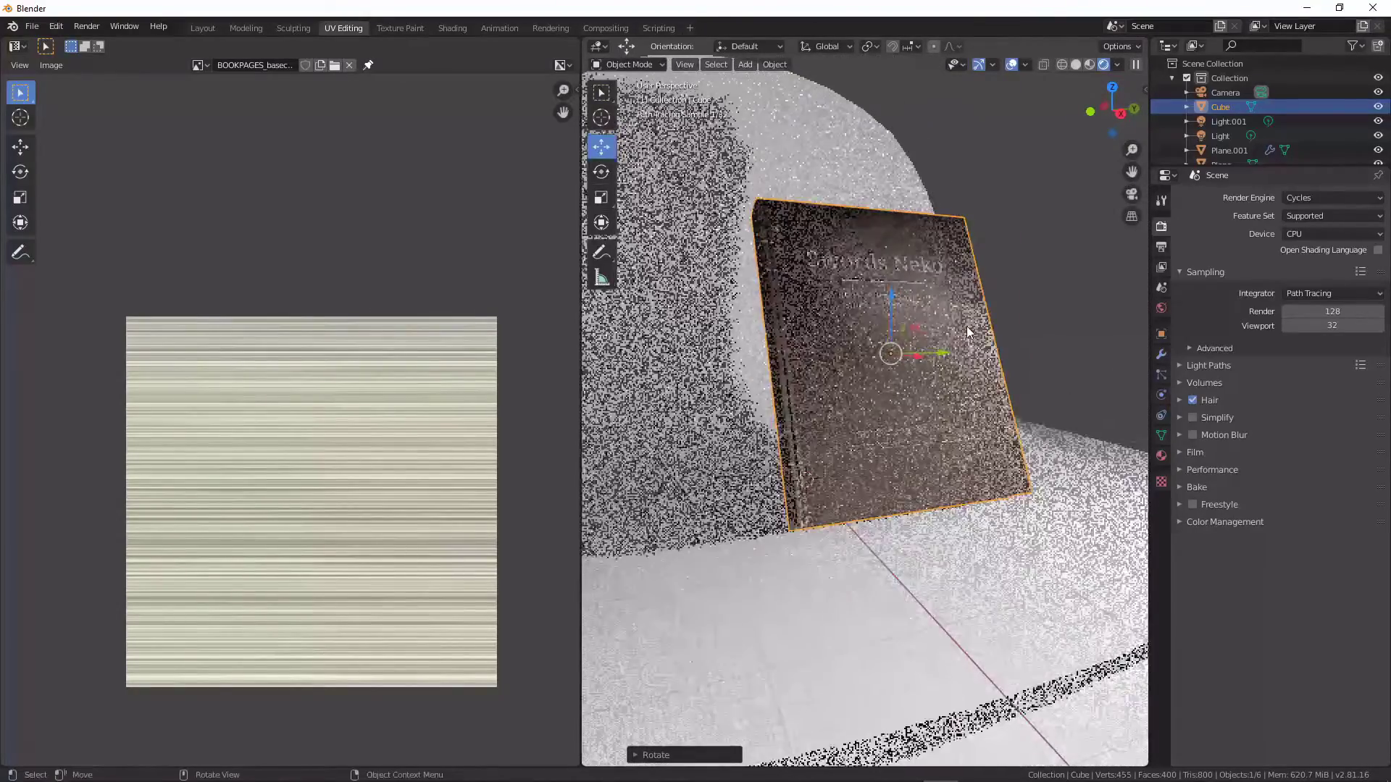
{"action": "key", "text": "g"}
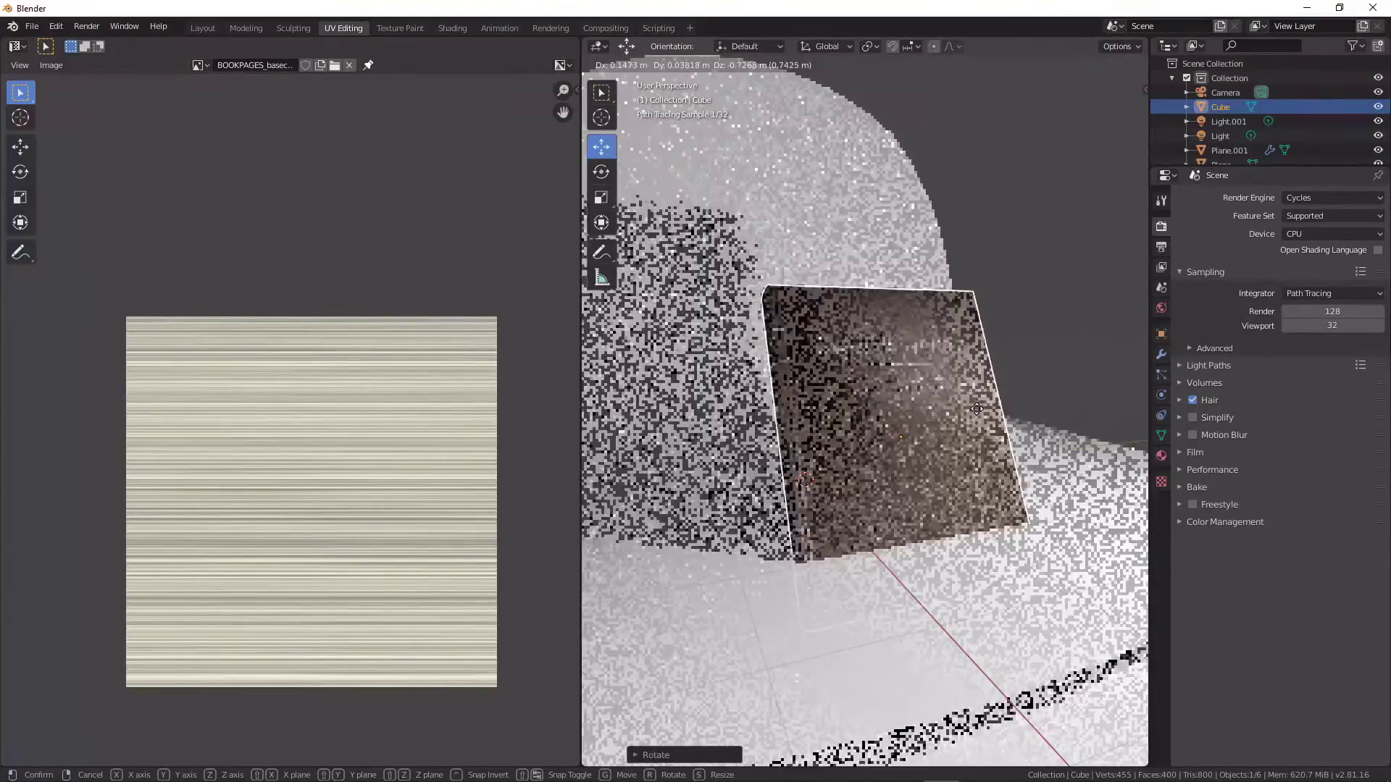
{"action": "left_click", "coordinate": [975, 394]}
{"action": "key", "text": "ctrl+z"}
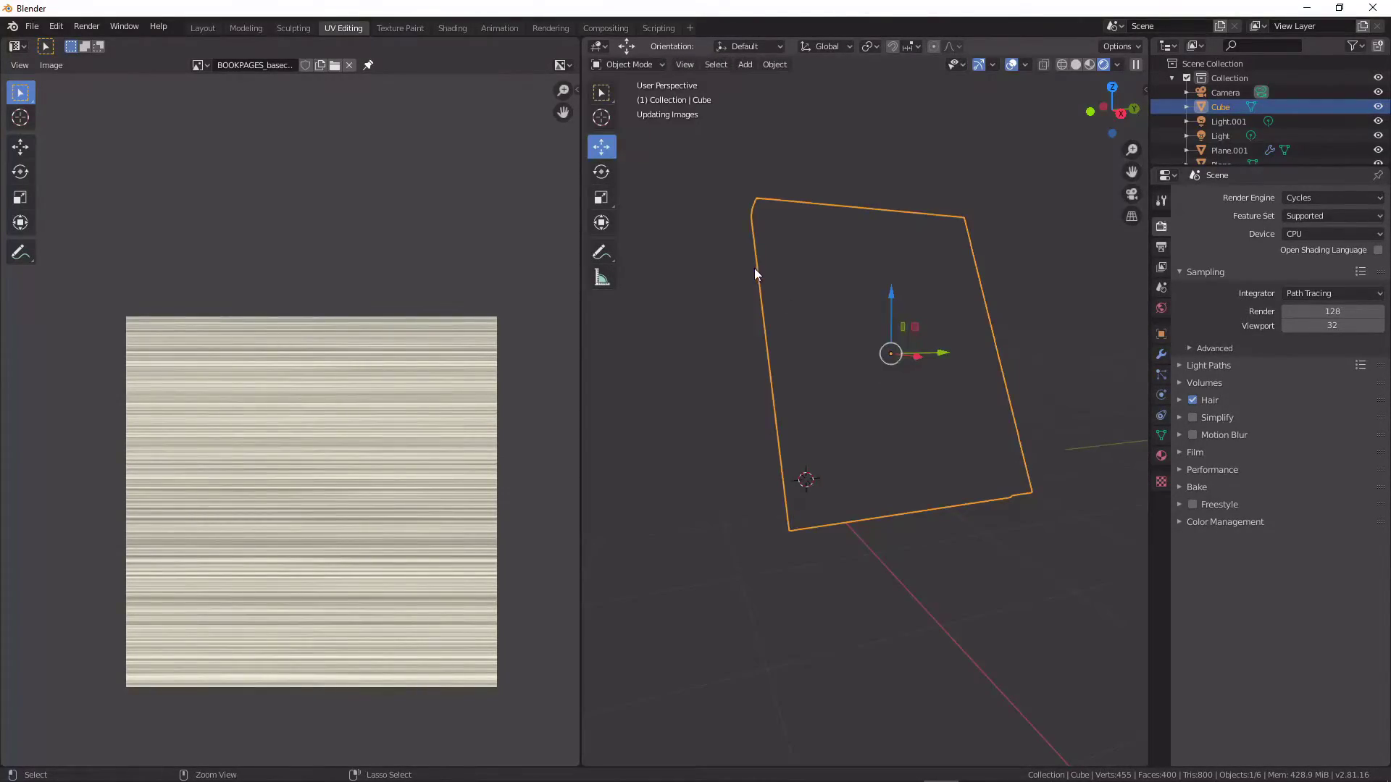
Raise the tilted book slightly along Z and check its cover and spine from several sides.
{"action": "middle_click_drag", "start_coordinate": [930, 378], "coordinate": [880, 385]}
{"action": "left_click_drag", "start_coordinate": [858, 304], "coordinate": [858, 281]}
{"action": "middle_click_drag", "start_coordinate": [900, 323], "coordinate": [956, 354]}
{"action": "middle_click_drag", "start_coordinate": [816, 359], "coordinate": [1009, 332]}
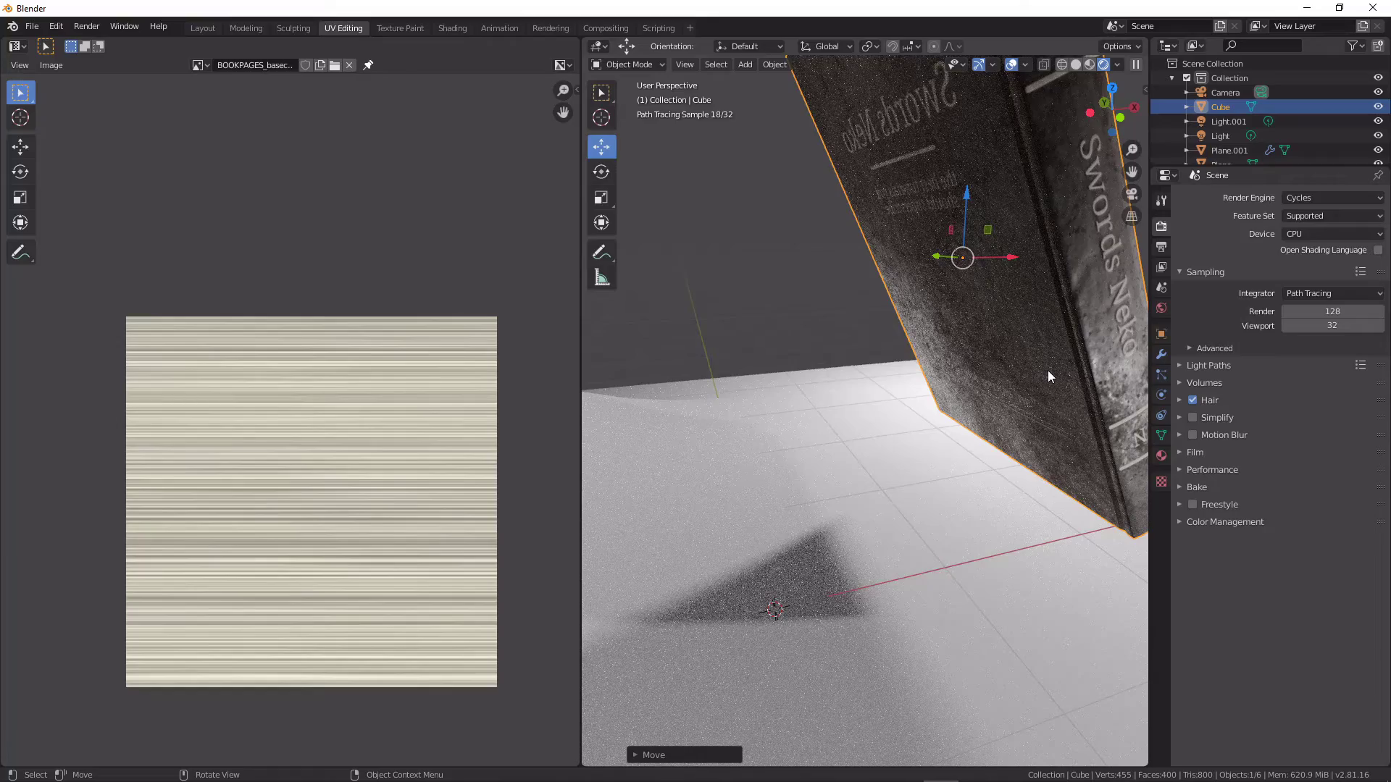
{"action": "middle_click_drag", "start_coordinate": [1048, 371], "coordinate": [884, 369]}
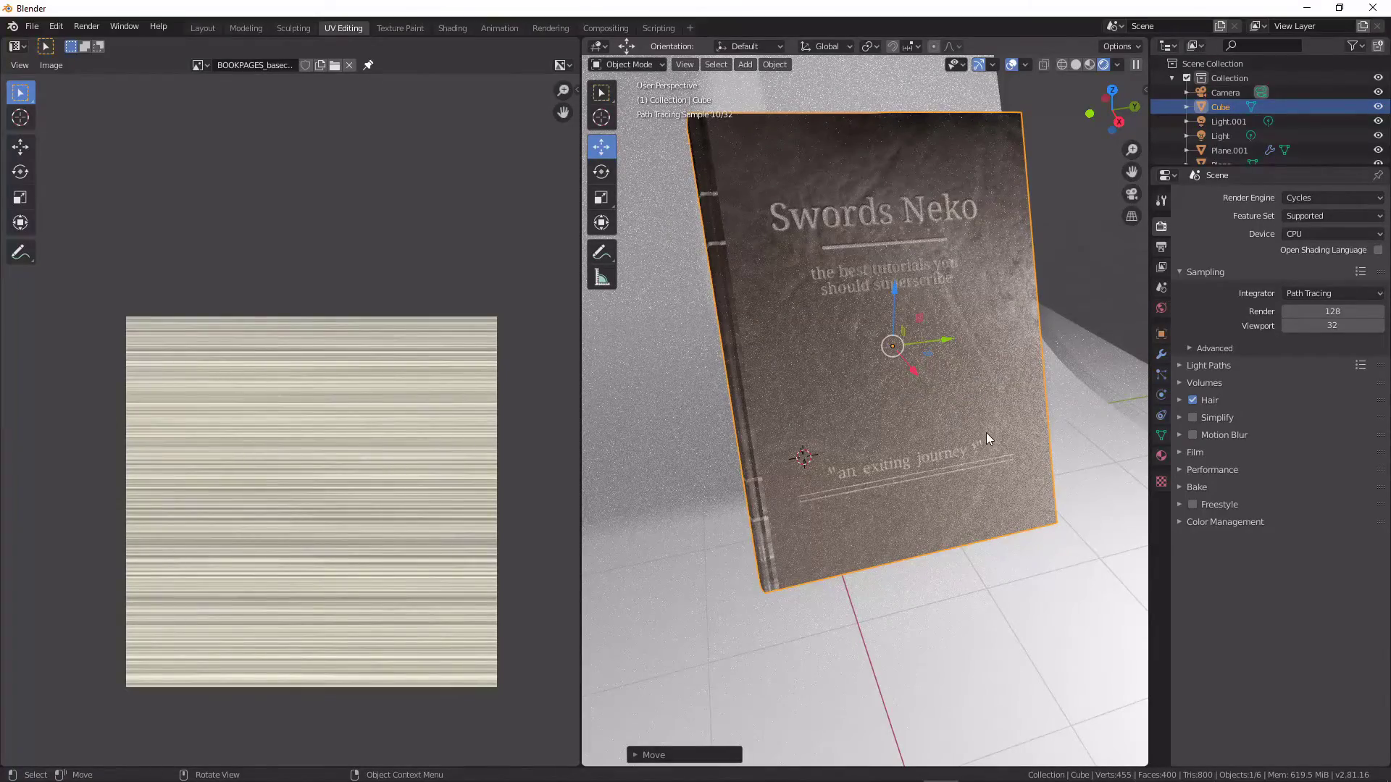
{"action": "mouse_move", "coordinate": [971, 428]}
{"action": "middle_mouse_down"}
{"action": "mouse_move", "coordinate": [960, 390]}
{"action": "mouse_move", "coordinate": [959, 431]}
{"action": "middle_mouse_up"}
{"action": "scroll", "coordinate": [960, 394], "scroll_direction": "up", "scroll_amount": 1}
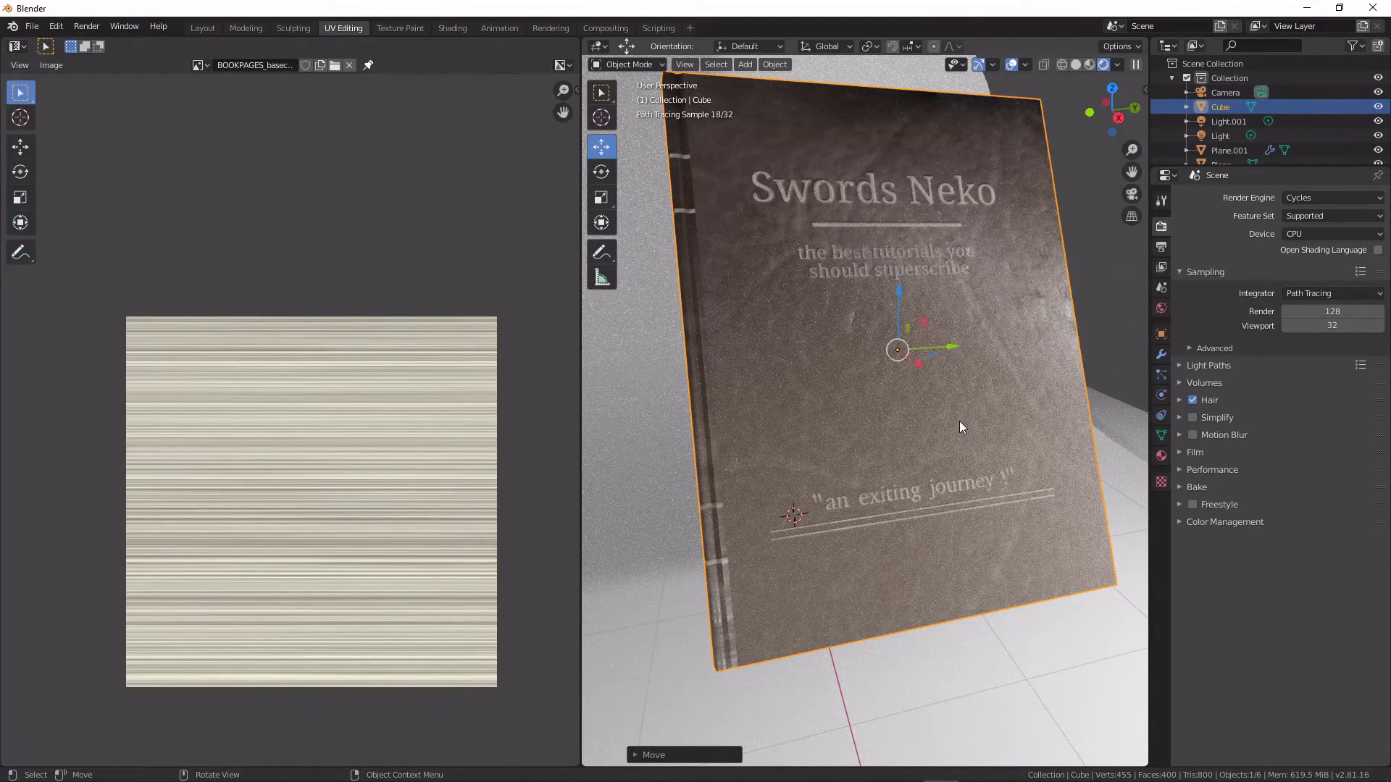
Bevel the upper corner edges of the book's covers and pages on the fore-edge side with 5 segments, about 0.063 m wide.
{"action": "middle_click_drag", "start_coordinate": [960, 421], "coordinate": [877, 447]}
{"action": "middle_click_drag", "start_coordinate": [1093, 290], "coordinate": [867, 398], "text": "shift"}
{"action": "scroll", "coordinate": [920, 468], "scroll_direction": "down", "scroll_amount": 5}
{"action": "key", "text": "Tab"}
{"action": "key", "text": "alt+a"}
{"action": "scroll", "coordinate": [867, 399], "scroll_direction": "up", "scroll_amount": 2}
{"action": "left_click", "coordinate": [766, 262], "text": "alt"}
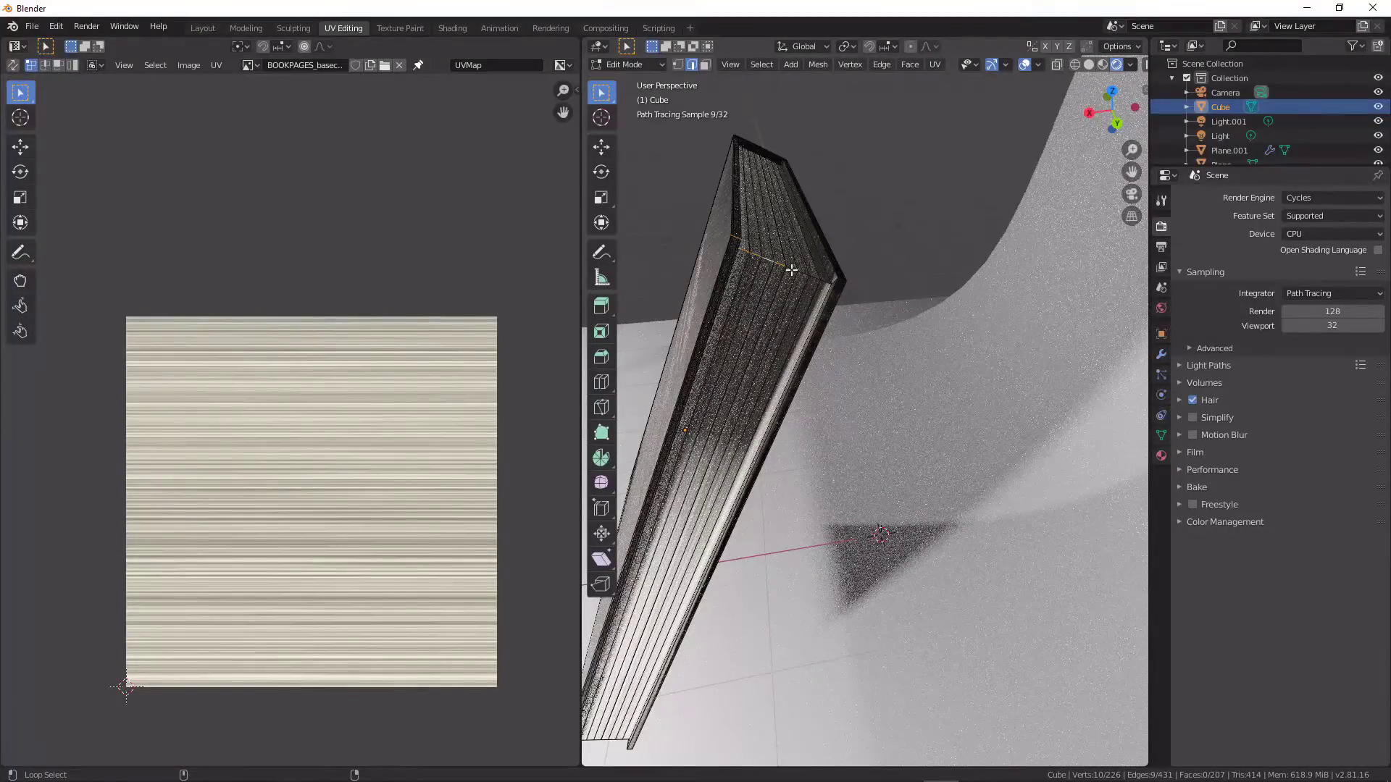
{"action": "left_click", "coordinate": [791, 271], "text": "alt+shift"}
{"action": "middle_click_drag", "start_coordinate": [789, 281], "coordinate": [919, 320]}
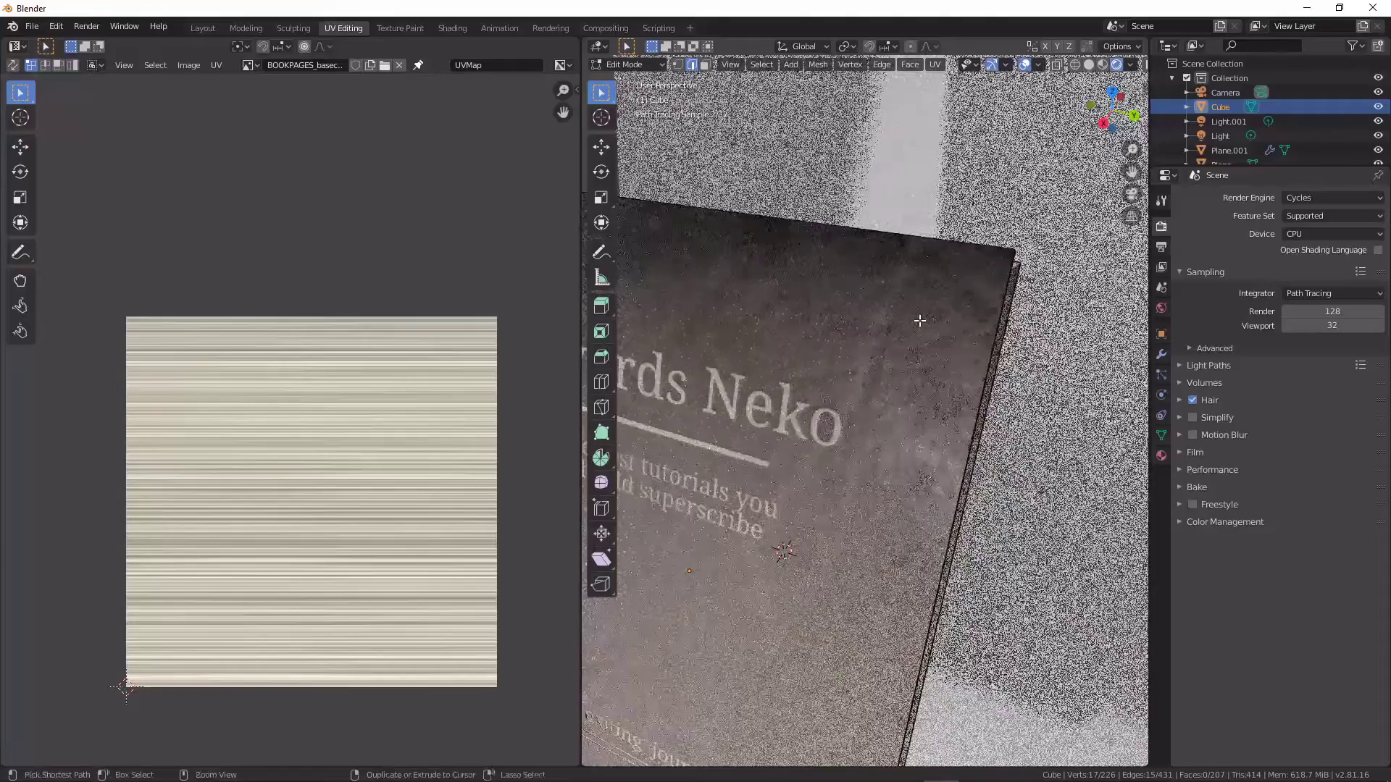
{"action": "key", "text": "ctrl+b"}
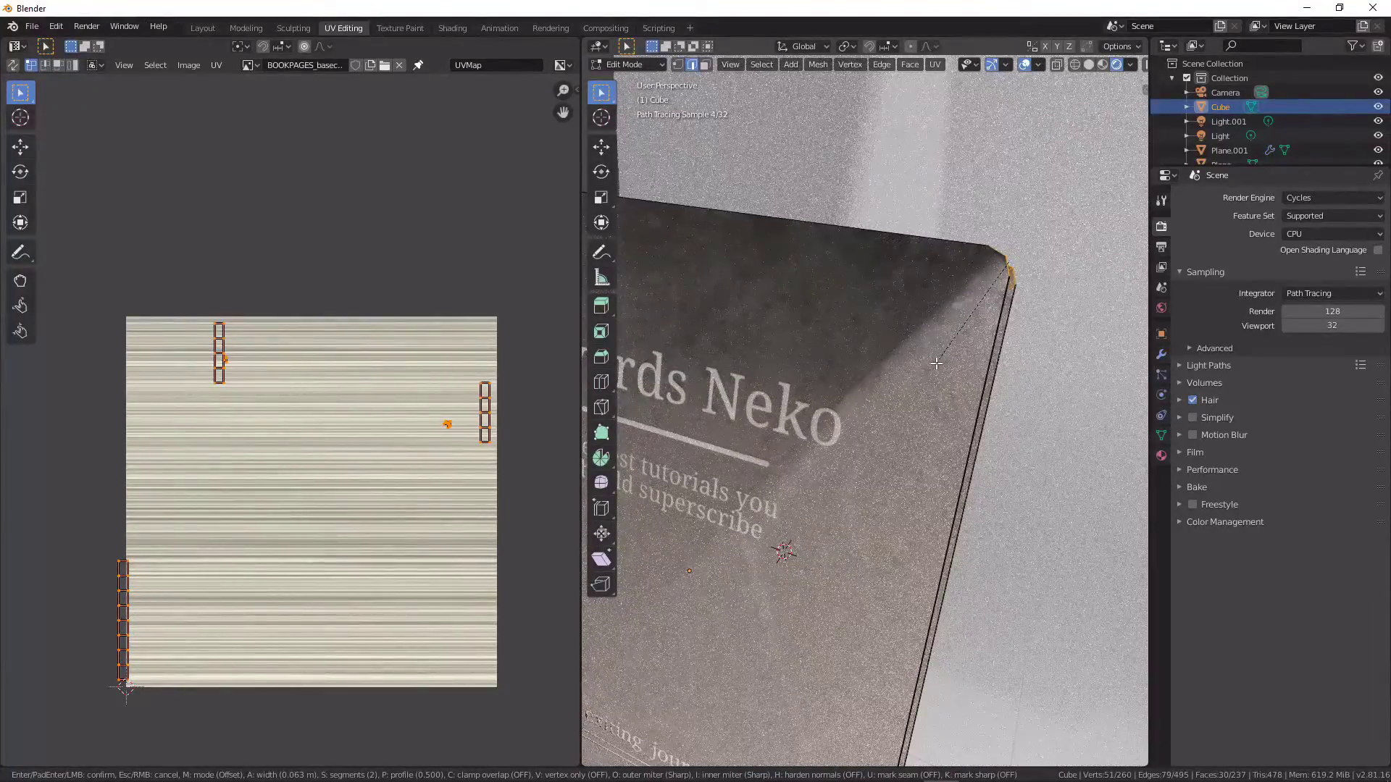
{"action": "scroll", "coordinate": [936, 364], "scroll_direction": "up", "scroll_amount": 3}
{"action": "left_click", "coordinate": [937, 363]}
{"action": "key", "text": "Tab"}
Bevel the lower fore-edge corner edges of the covers and page block with 5 segments, about 0.042 m wide.
{"action": "scroll", "coordinate": [936, 363], "scroll_direction": "down", "scroll_amount": 4}
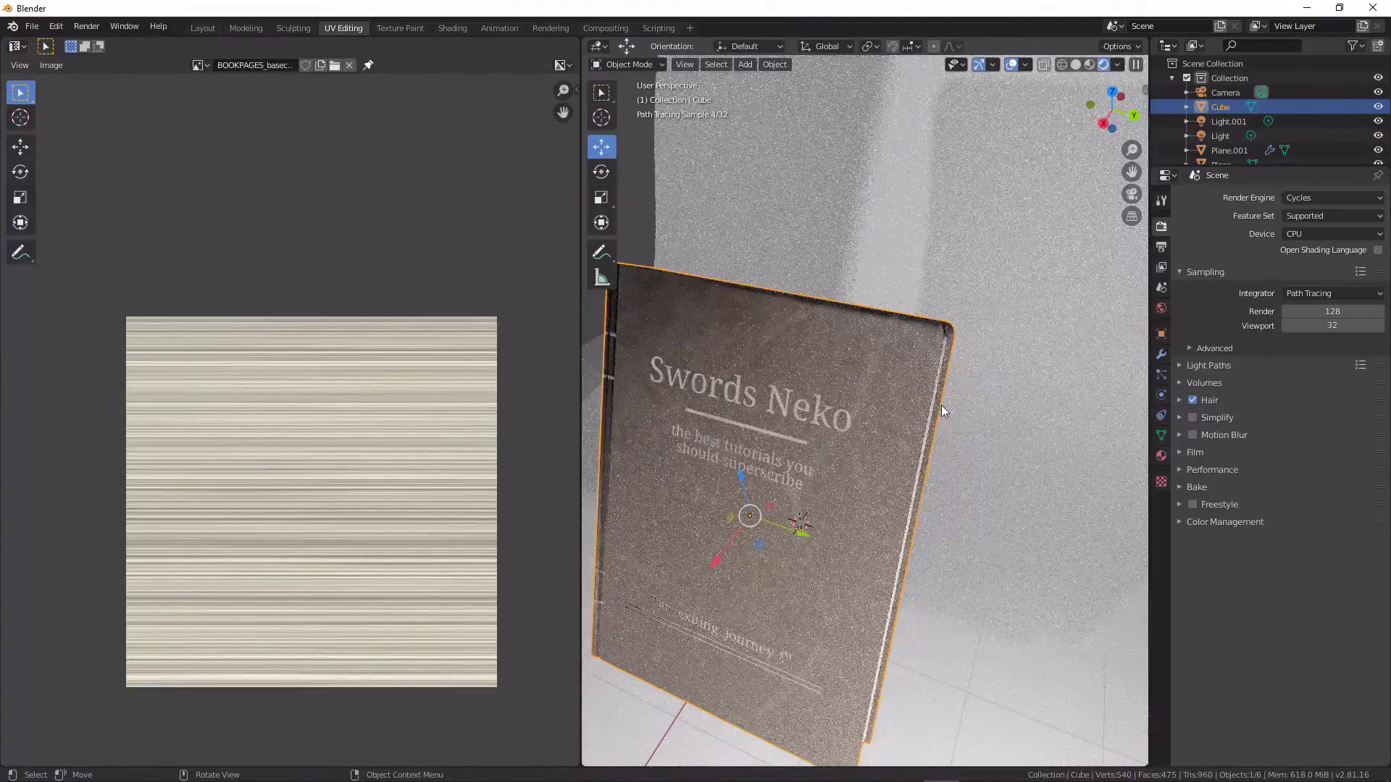
{"action": "middle_click_drag", "start_coordinate": [919, 543], "coordinate": [1059, 430]}
{"action": "scroll", "coordinate": [976, 435], "scroll_direction": "up", "scroll_amount": 5}
{"action": "key", "text": "Tab"}
{"action": "key", "text": "a"}
{"action": "key", "text": "alt+a"}
{"action": "left_click", "coordinate": [862, 350], "text": "alt"}
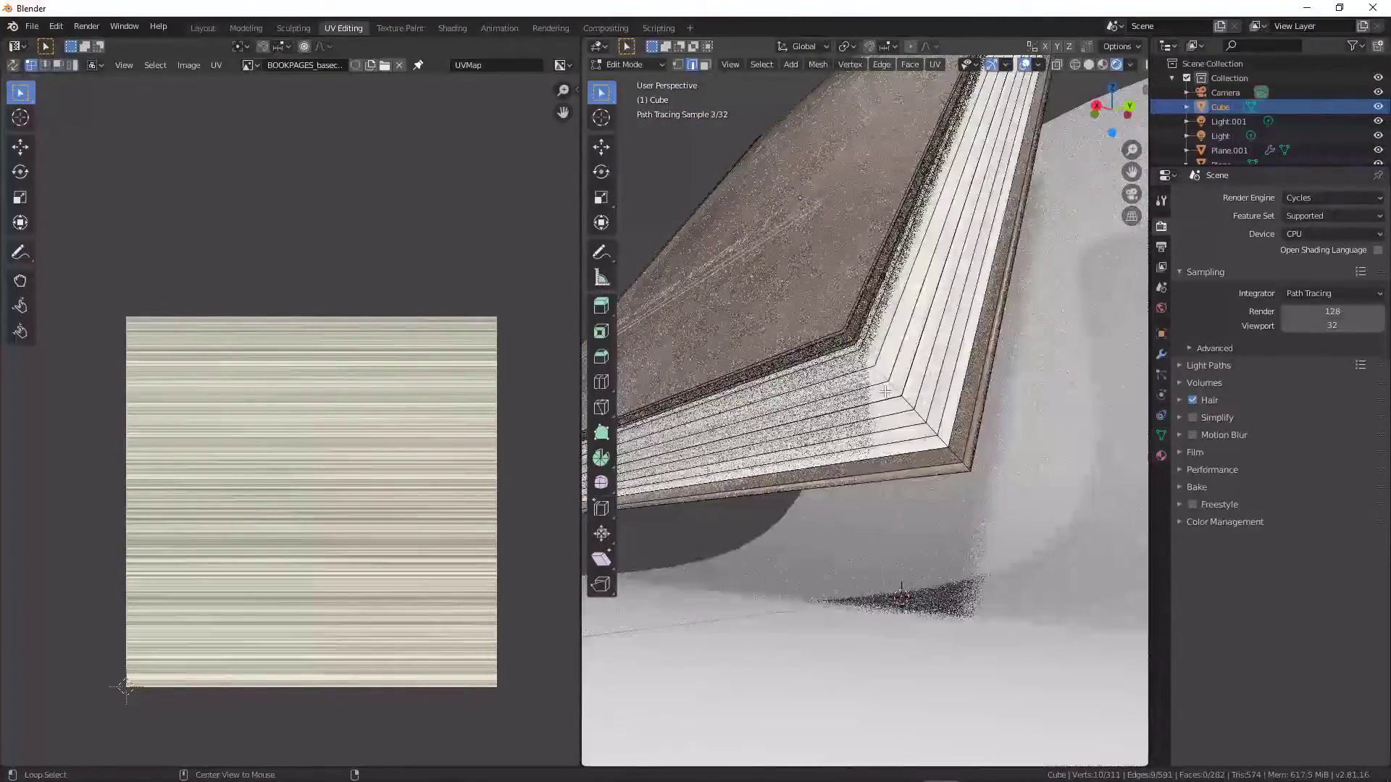
{"action": "left_click", "coordinate": [918, 417], "text": "alt+shift"}
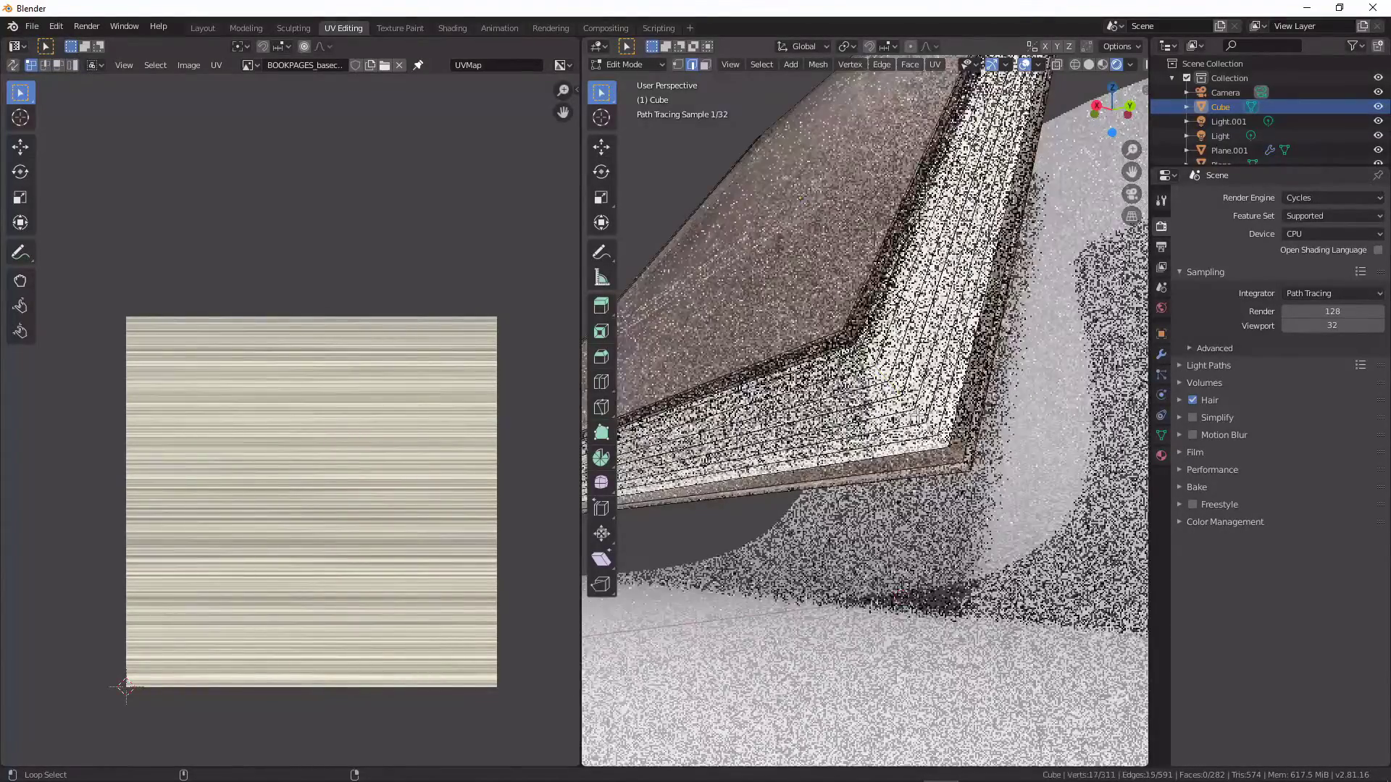
{"action": "key", "text": "ctrl+b"}
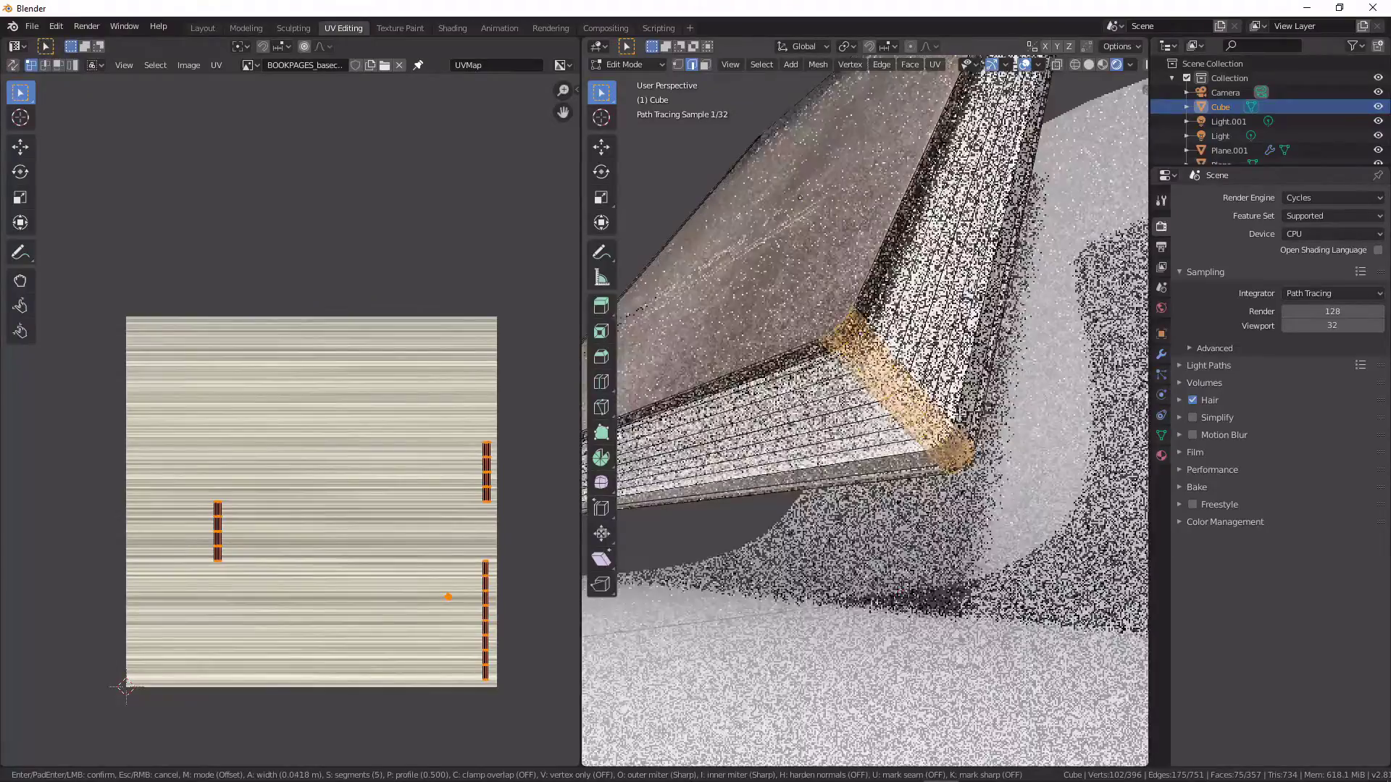
{"action": "left_click", "coordinate": [948, 414]}
{"action": "key", "text": "Tab"}
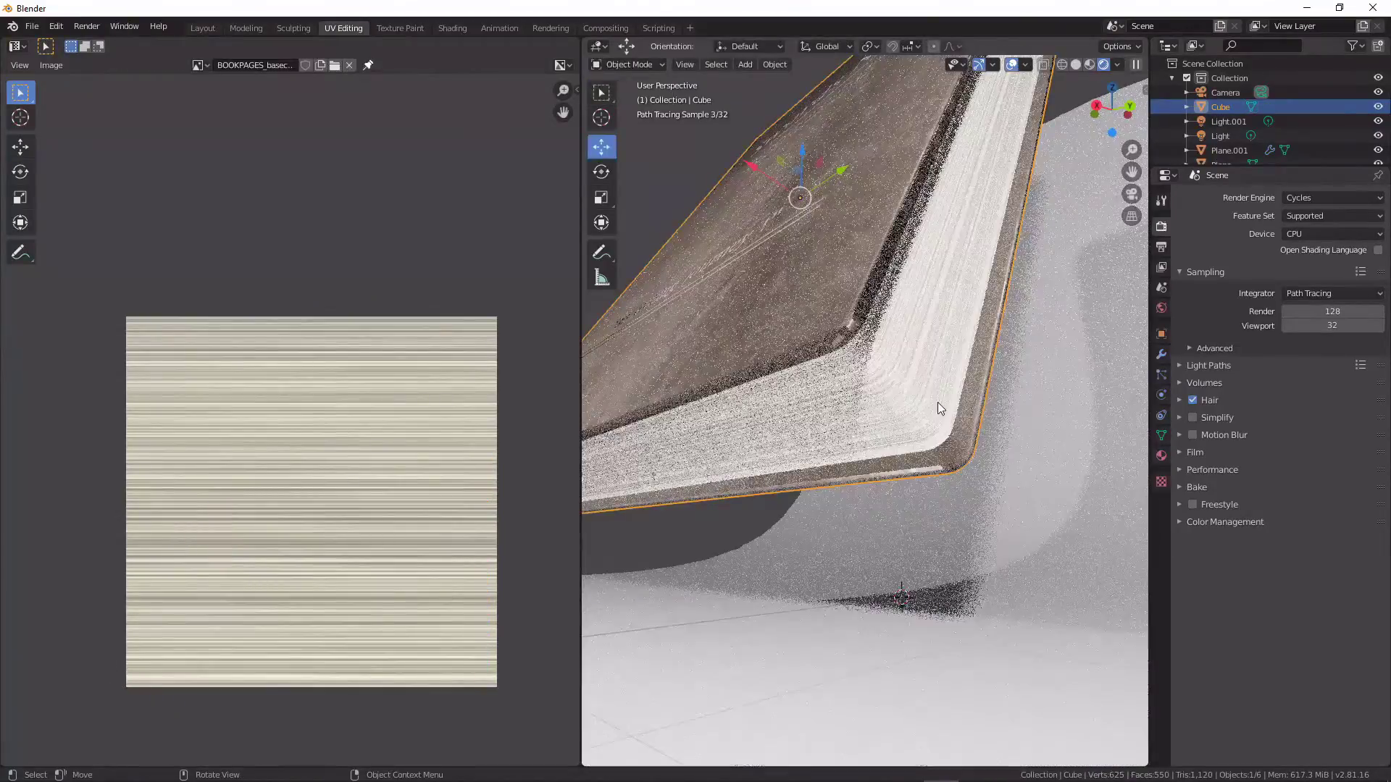
Delete the light Light.001 in front of the book.
{"action": "middle_click_drag", "start_coordinate": [911, 390], "coordinate": [949, 556]}
{"action": "scroll", "coordinate": [939, 445], "scroll_direction": "down", "scroll_amount": 3}
{"action": "scroll", "coordinate": [949, 556], "scroll_direction": "down", "scroll_amount": 2}
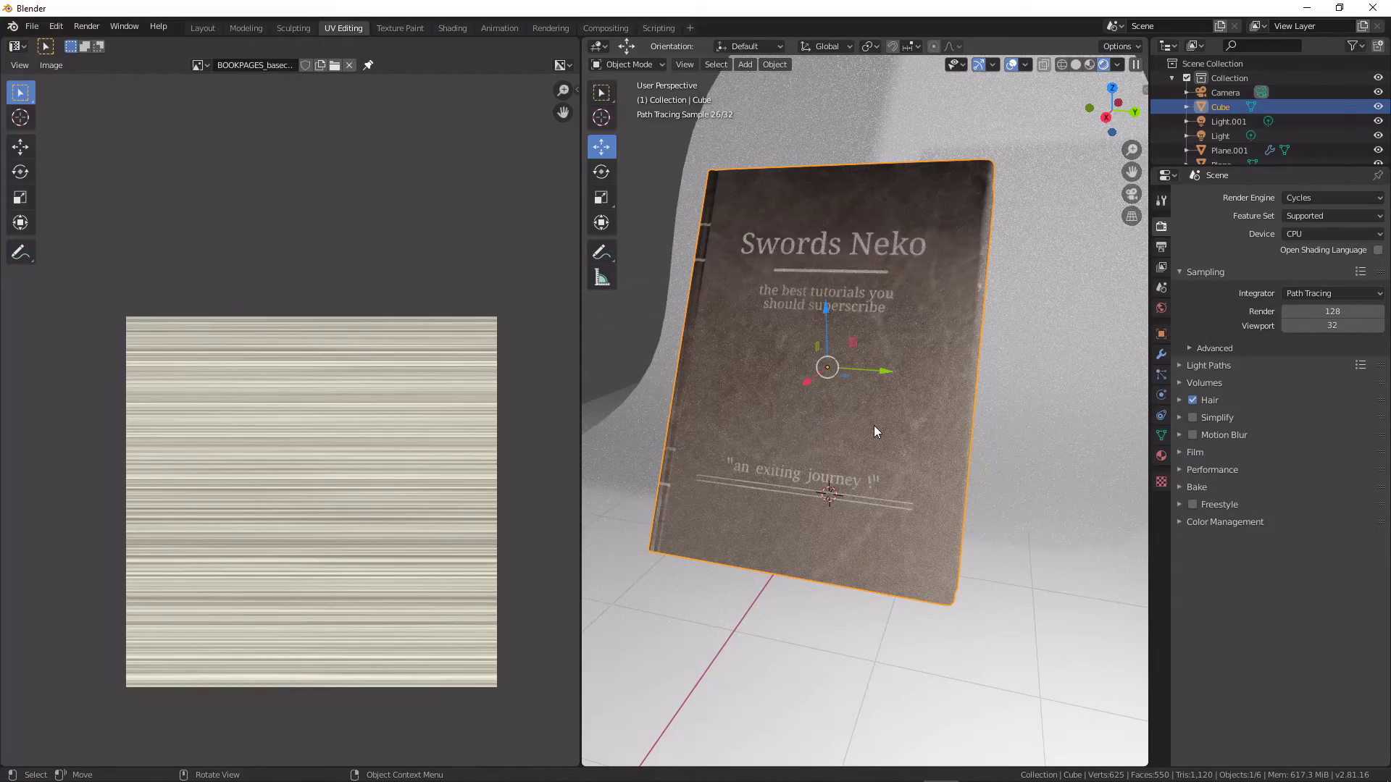
{"action": "middle_click_drag", "start_coordinate": [999, 396], "coordinate": [966, 392]}
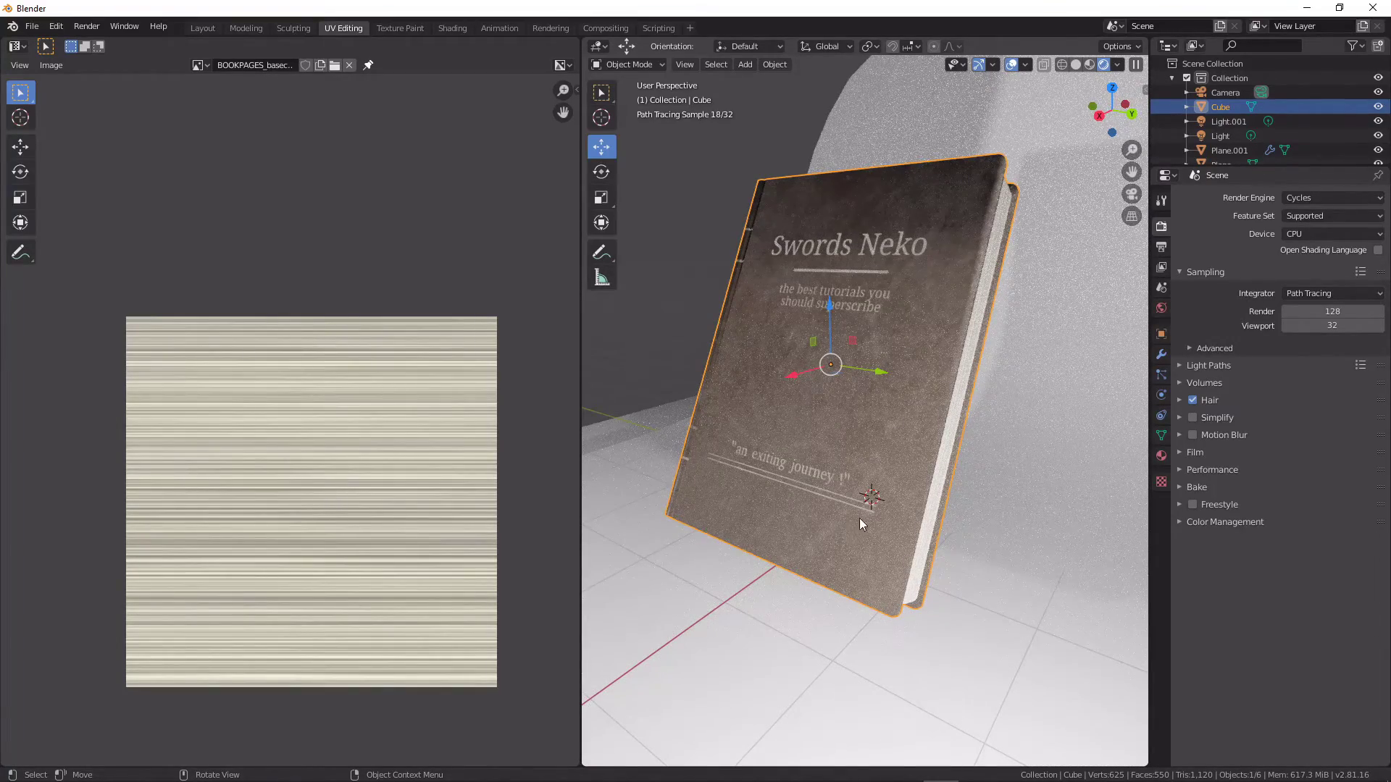
{"action": "scroll", "coordinate": [875, 503], "scroll_direction": "down", "scroll_amount": 10}
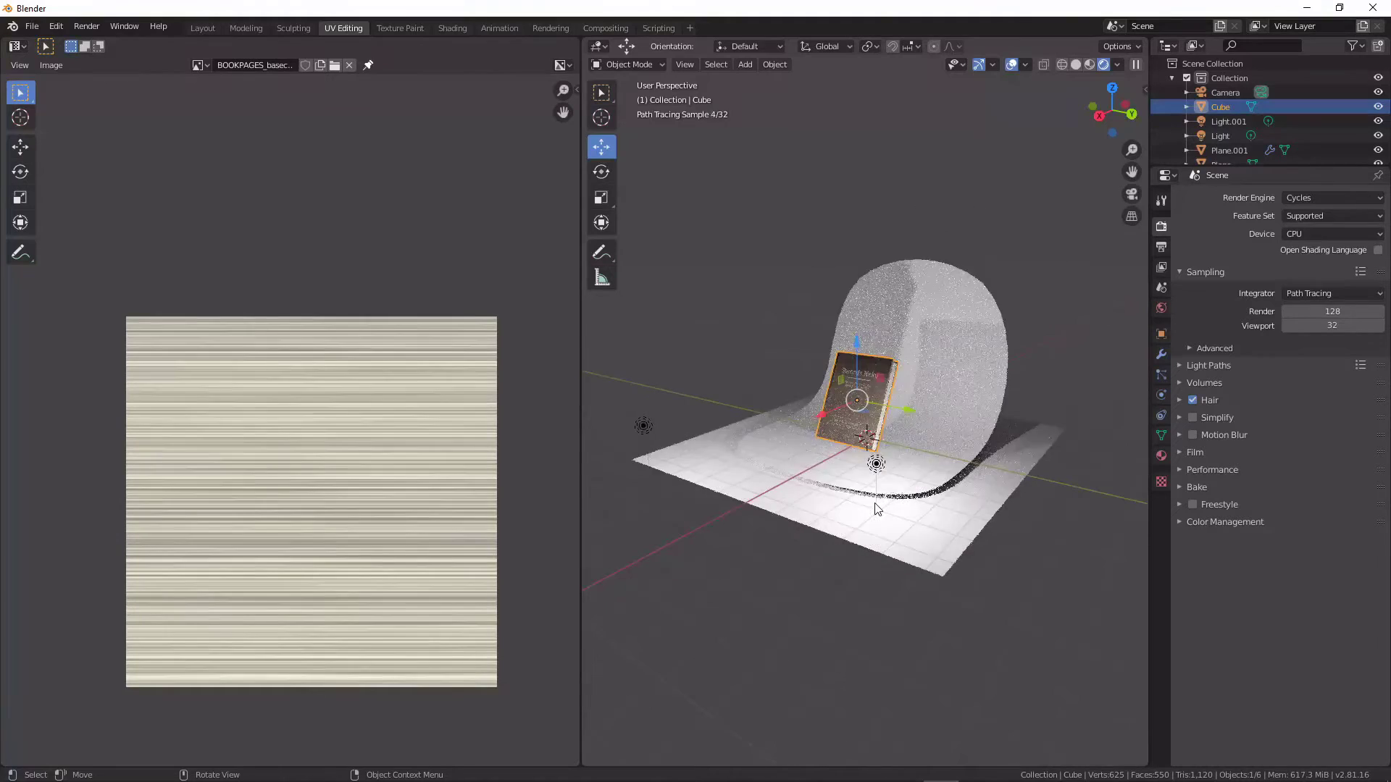
{"action": "left_click", "coordinate": [875, 448]}
{"action": "scroll", "coordinate": [862, 449], "scroll_direction": "up", "scroll_amount": 8}
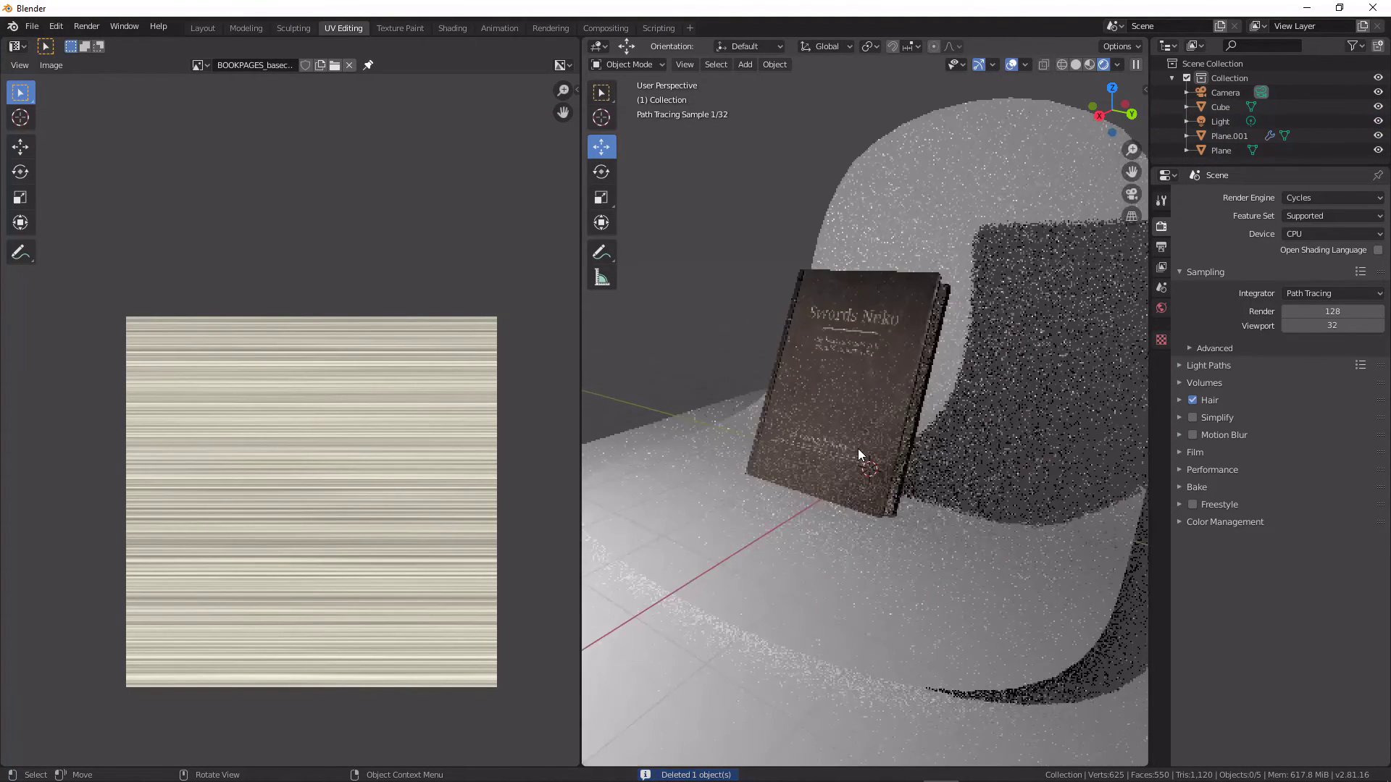
{"action": "scroll", "coordinate": [859, 451], "scroll_direction": "up", "scroll_amount": 3}
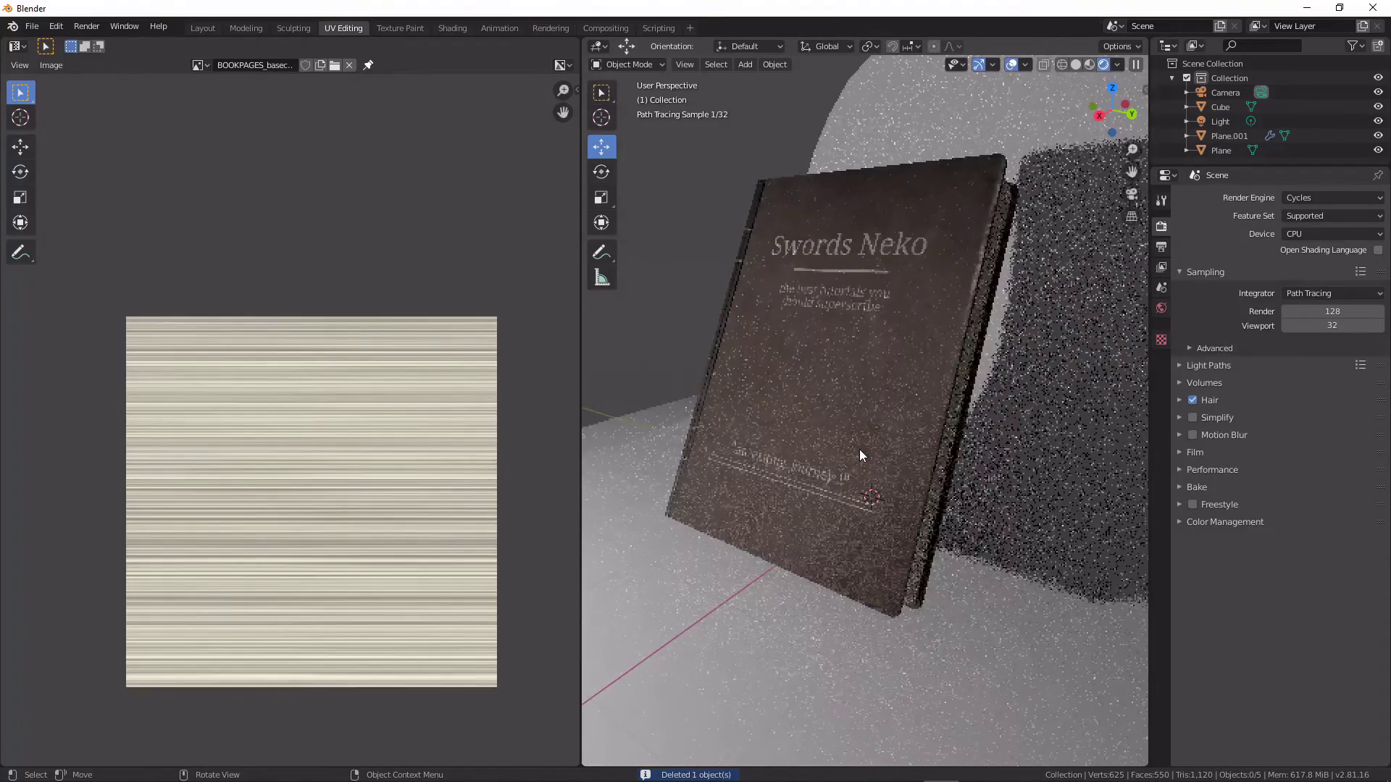